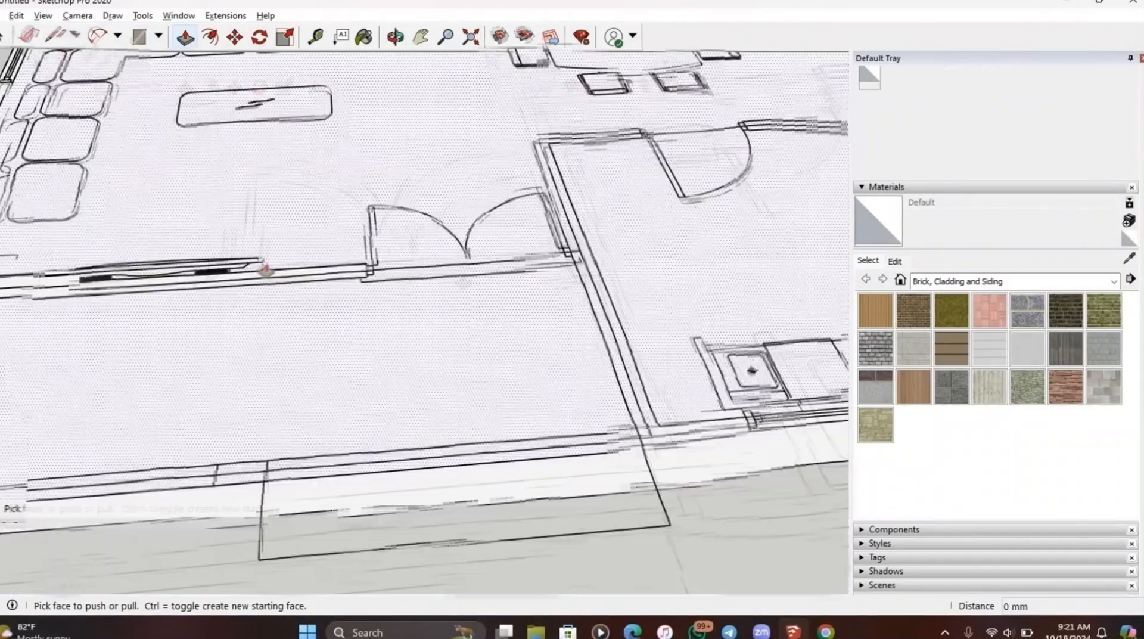
# Raise the front living room wall behind the TV 900 mm with Push/Pull.
pyautogui.scroll(8, 256, 304)
pyautogui.click(265, 334)
pyautogui.scroll(-2, 295, 303)
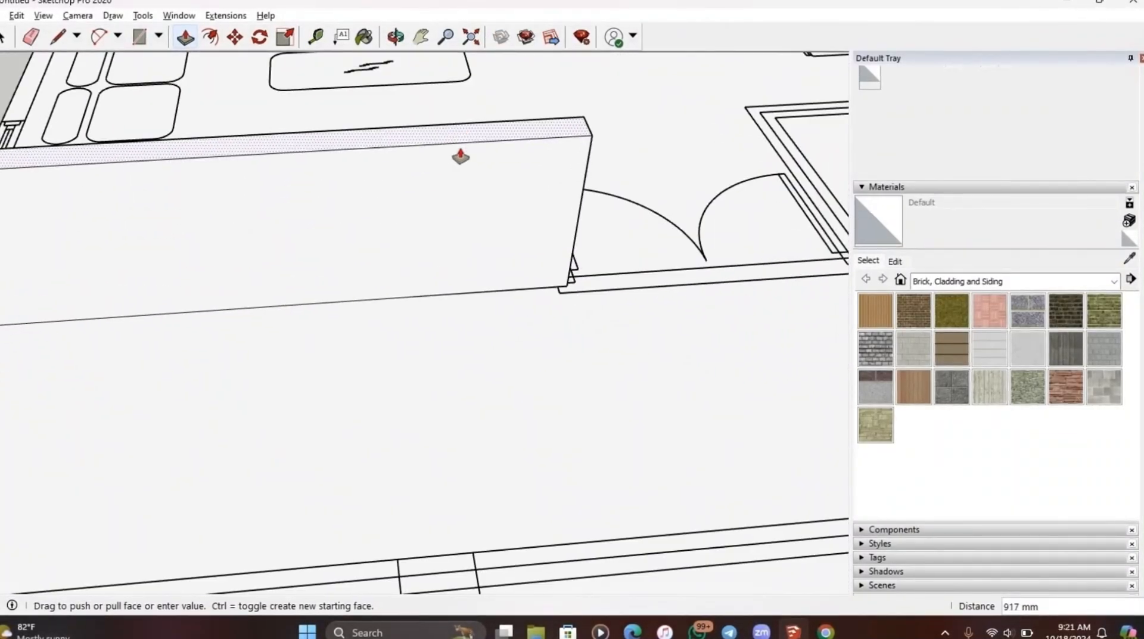
pyautogui.click(547, 273)
# Draw a line about 1750 mm long across the front double-door opening, from the raised wall's end to the porch partition.
pyautogui.scroll(-5, 642, 293)
pyautogui.scroll(6, 649, 268)
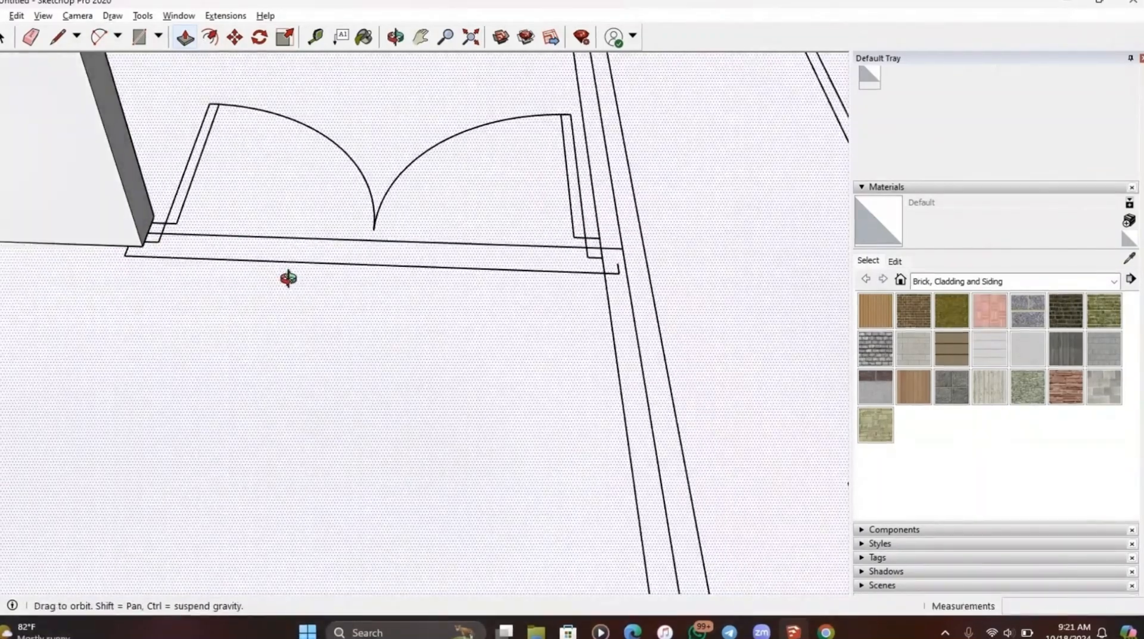
pyautogui.moveTo(289, 278); pyautogui.dragTo(254, 275, button='middle')
pyautogui.press('l')
pyautogui.scroll(5, 179, 192)
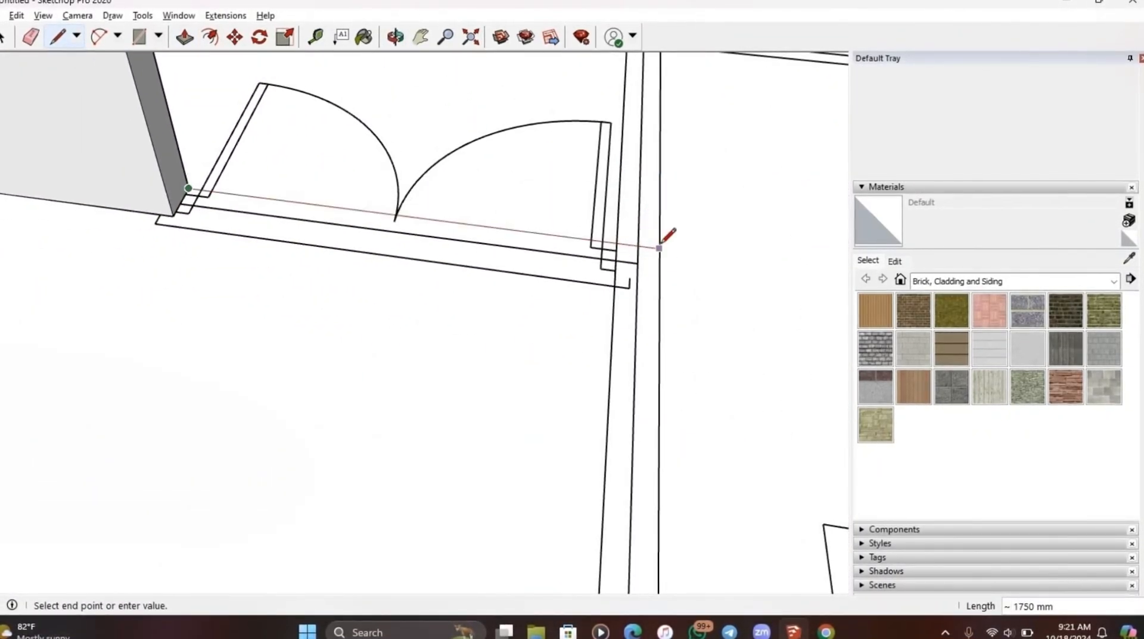
# Draw a 150 mm wide rectangle over the partition strip between the porch and the kitchen.
pyautogui.scroll(-4, 640, 215)
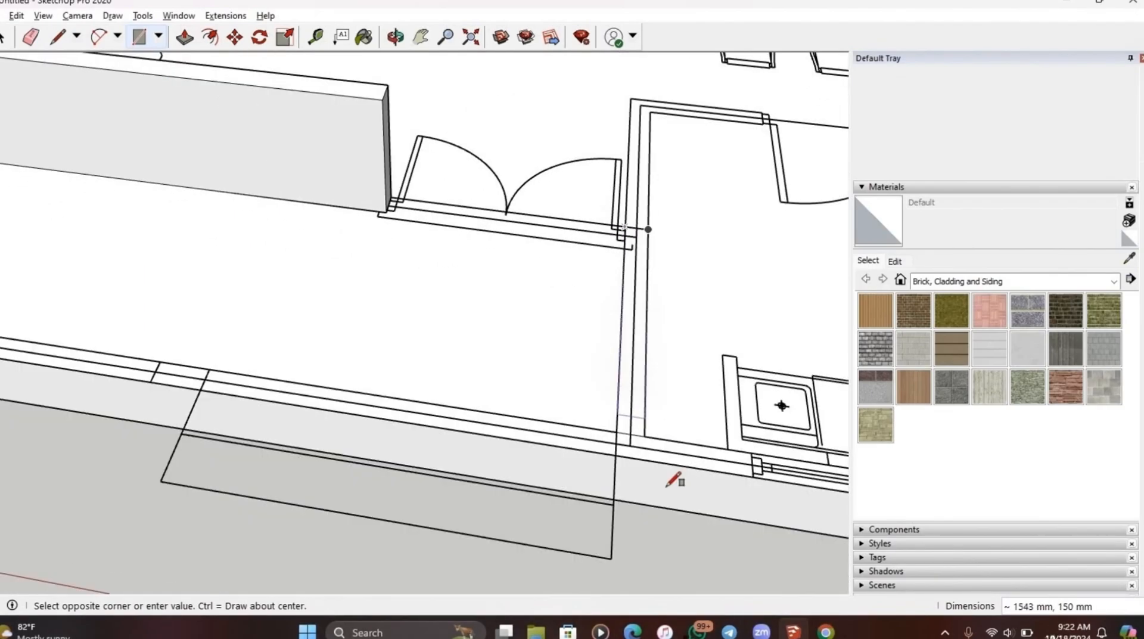
pyautogui.scroll(4, 667, 482)
pyautogui.scroll(-4, 642, 434)
pyautogui.moveTo(576, 392); pyautogui.dragTo(730, 325, button='middle')
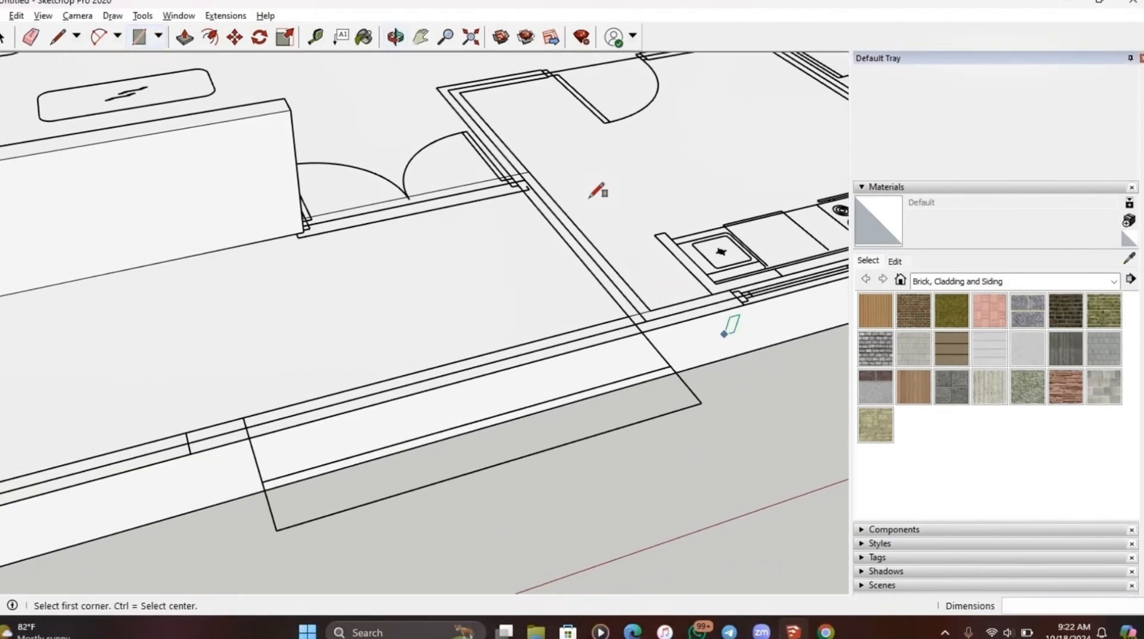
# Raise the partition between the porch and the kitchen 900 mm, level with the living room wall.
pyautogui.press('p')
pyautogui.scroll(2, 557, 209)
pyautogui.click(562, 235)
pyautogui.scroll(-2, 557, 219)
pyautogui.scroll(-1, 437, 147)
pyautogui.click(212, 110)
# Raise the kitchen's short front wall section beside the sink 900 mm, level with the porch partition.
pyautogui.scroll(5, 439, 199)
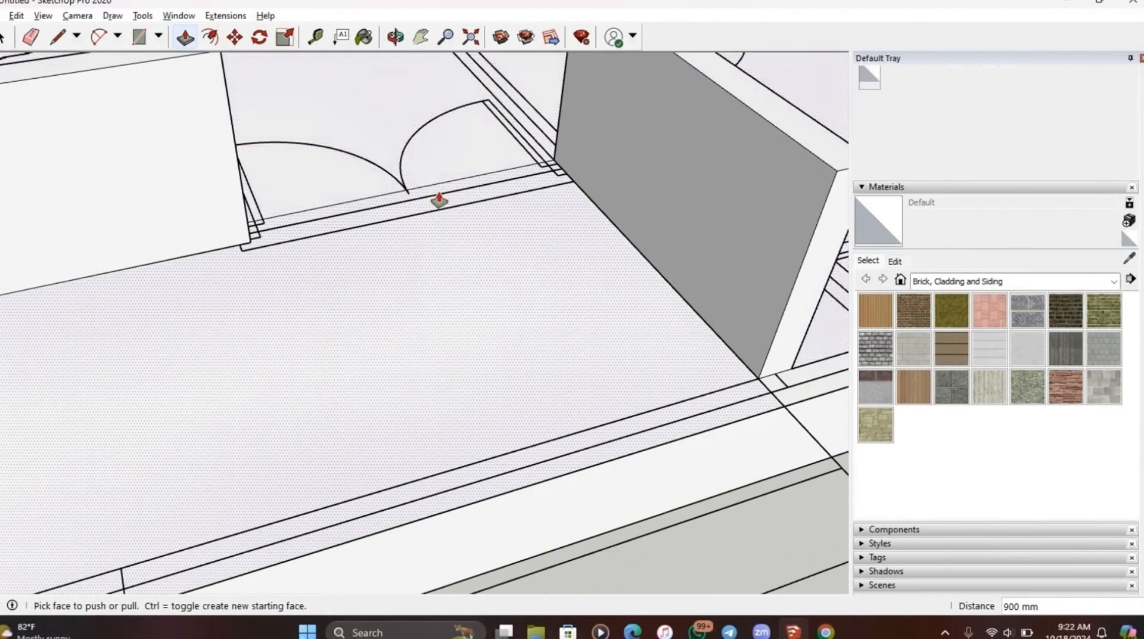
pyautogui.moveTo(325, 222); pyautogui.dragTo(419, 97, button='middle')
pyautogui.scroll(-7, 419, 97)
pyautogui.scroll(6, 416, 215)
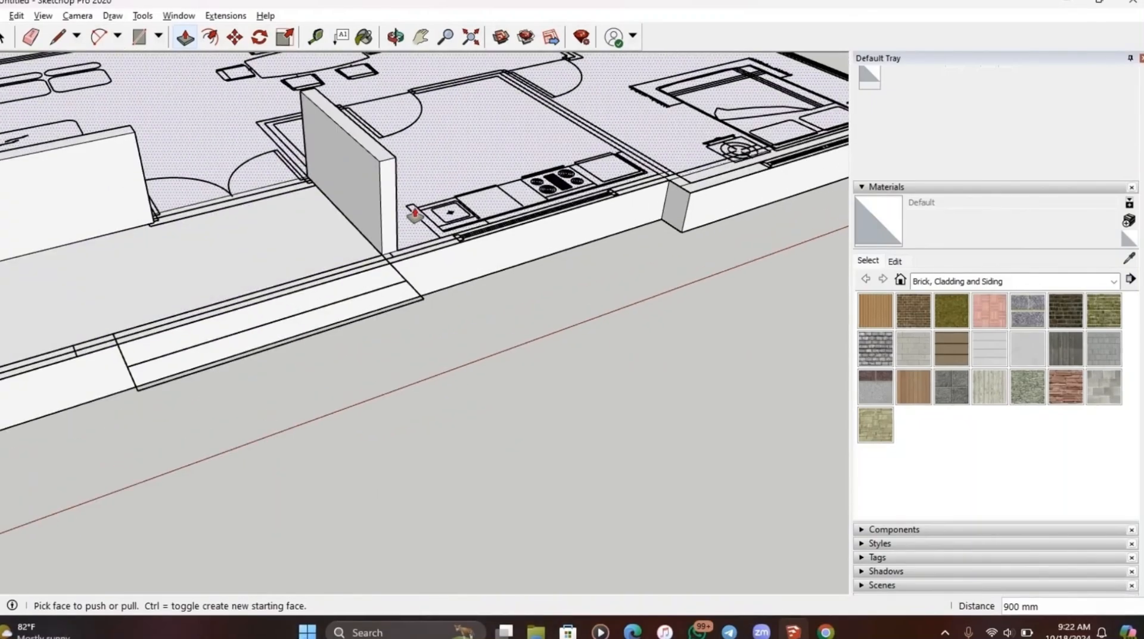
pyautogui.click(257, 395)
pyautogui.scroll(-2, 132, 231)
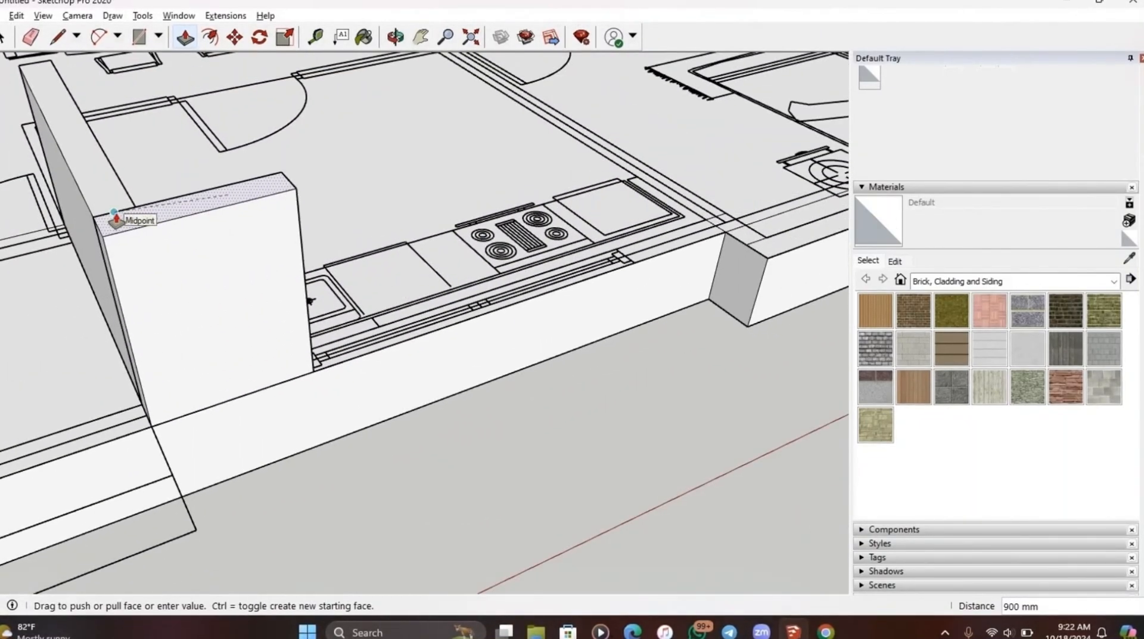
pyautogui.click(116, 221)
# Raise the L-shaped front wall section between the kitchen corner and the bedroom window 900 mm.
pyautogui.scroll(-2, 366, 301)
pyautogui.moveTo(366, 302); pyautogui.dragTo(350, 207, button='middle')
pyautogui.scroll(-2, 350, 206)
pyautogui.scroll(6, 585, 292)
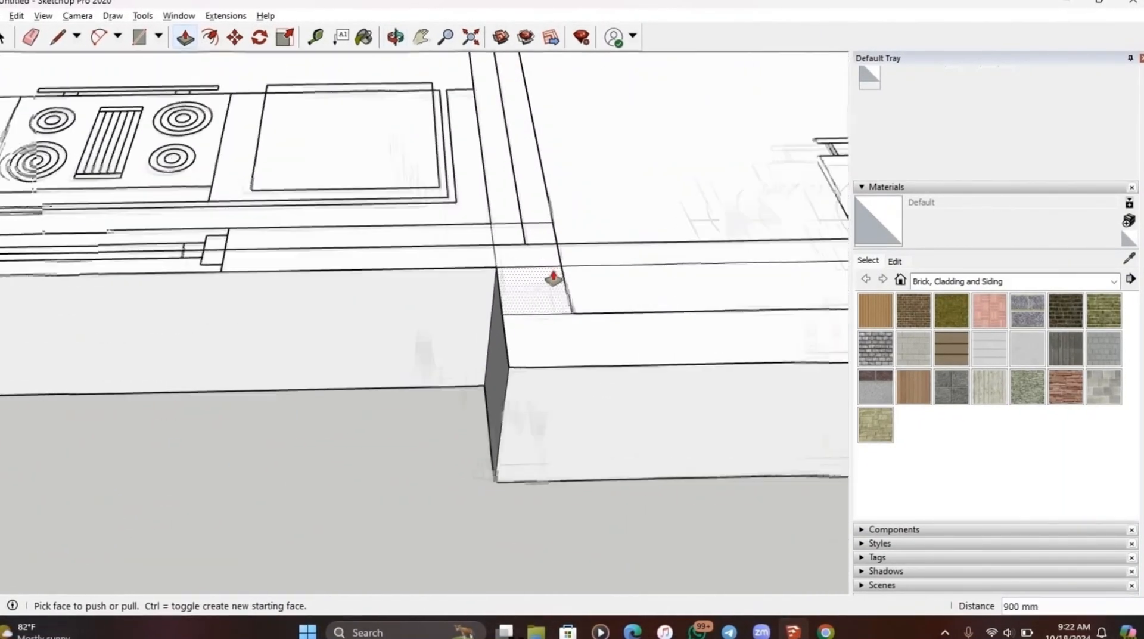
pyautogui.scroll(2, 551, 266)
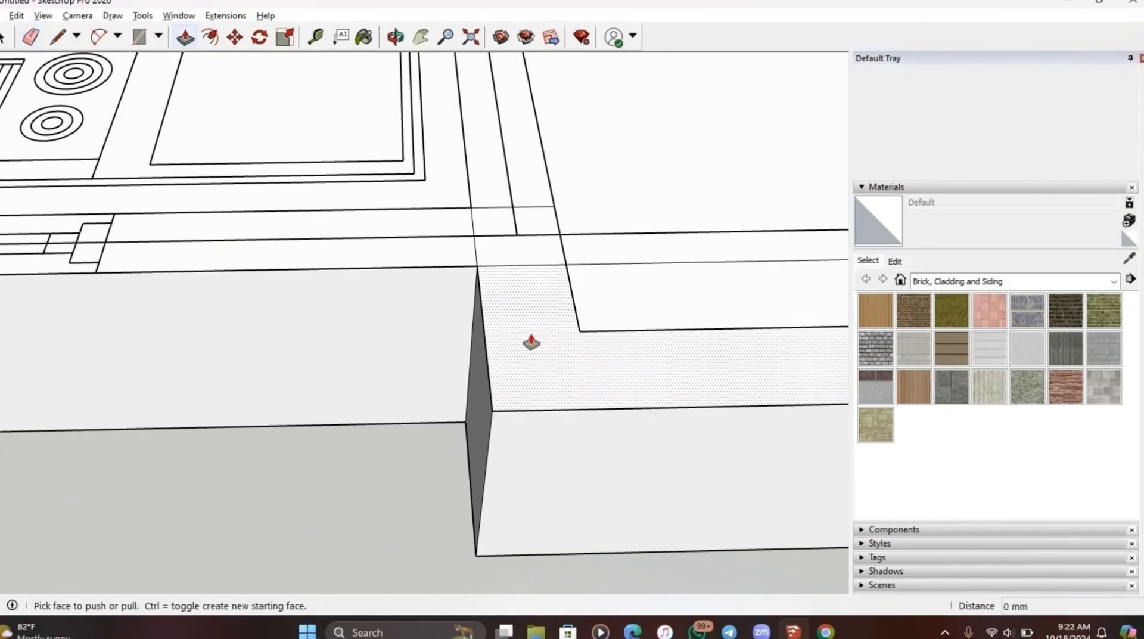
pyautogui.click(531, 342)
pyautogui.scroll(-3, 531, 342)
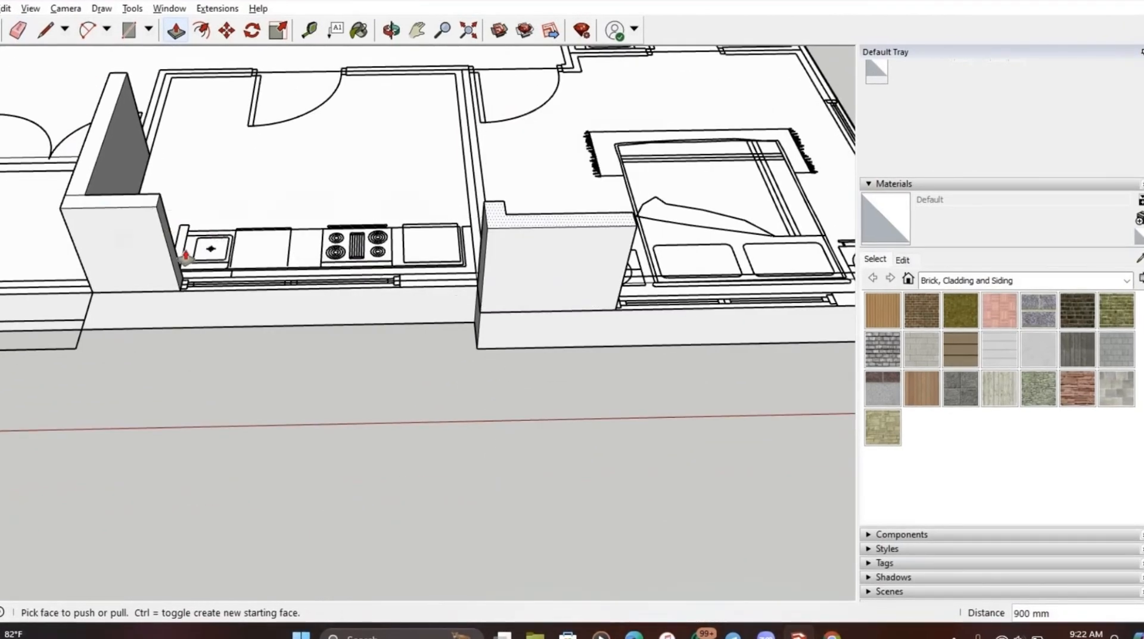
# Erase the stray edge at the kitchen corner and raise the adjoining front wall section beside the kitchen window 900 mm.
pyautogui.moveTo(186, 257); pyautogui.dragTo(635, 276, button='middle')
pyautogui.scroll(5, 447, 249)
pyautogui.scroll(2, 427, 205)
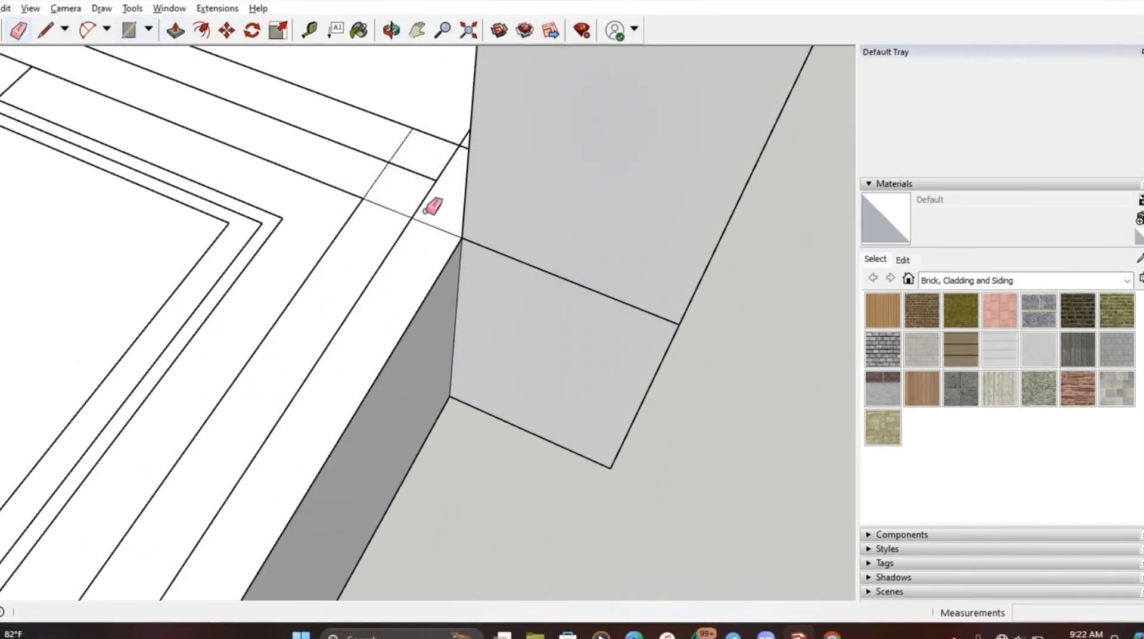
pyautogui.click(441, 224)
pyautogui.scroll(-4, 442, 224)
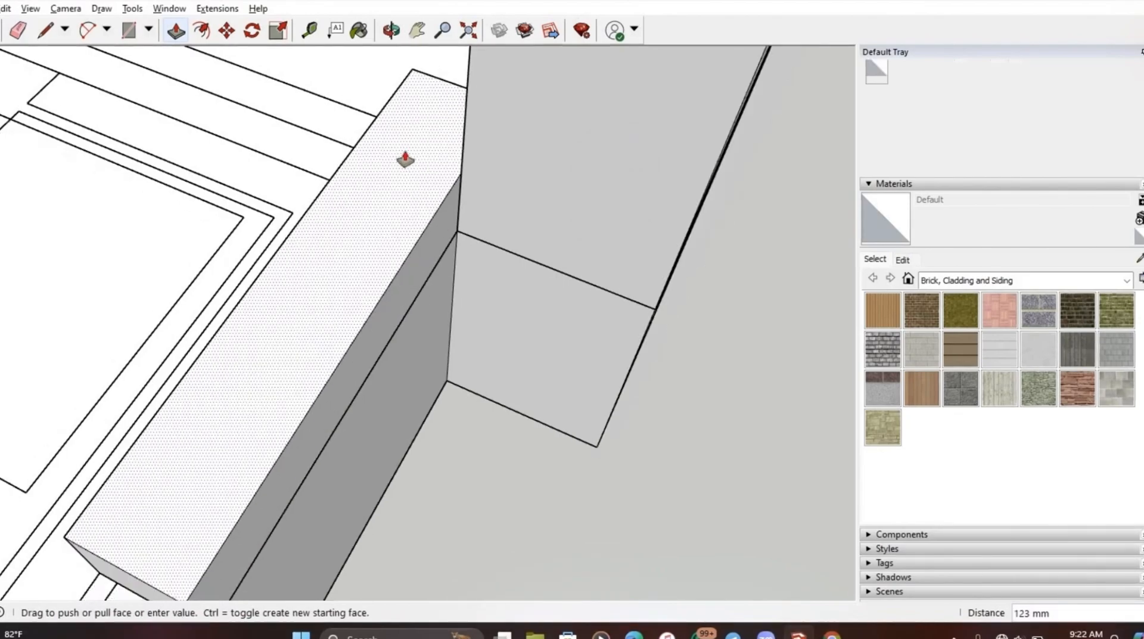
pyautogui.moveTo(467, 113); pyautogui.dragTo(77, 246, button='middle')
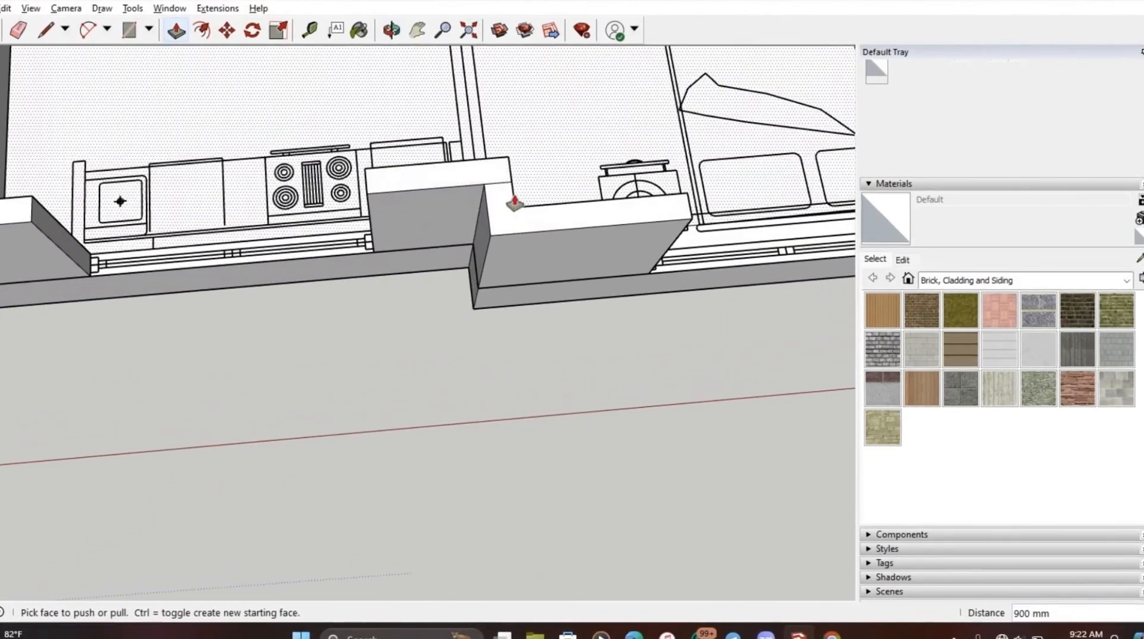
pyautogui.scroll(2, 493, 179)
pyautogui.click(480, 166)
# Raise the wall sections meeting at the front bedroom's outer corner to 900 mm.
pyautogui.scroll(-8, 382, 258)
pyautogui.moveTo(417, 271); pyautogui.dragTo(298, 263, button='middle')
pyautogui.scroll(3, 641, 382)
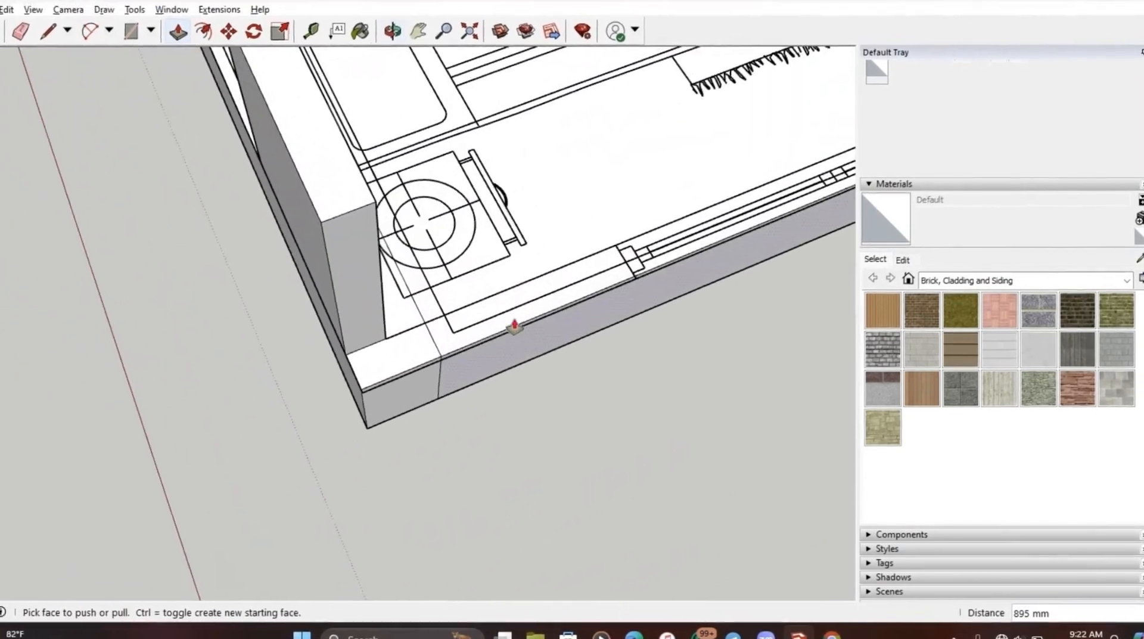
pyautogui.click(343, 322)
pyautogui.scroll(-2, 362, 390)
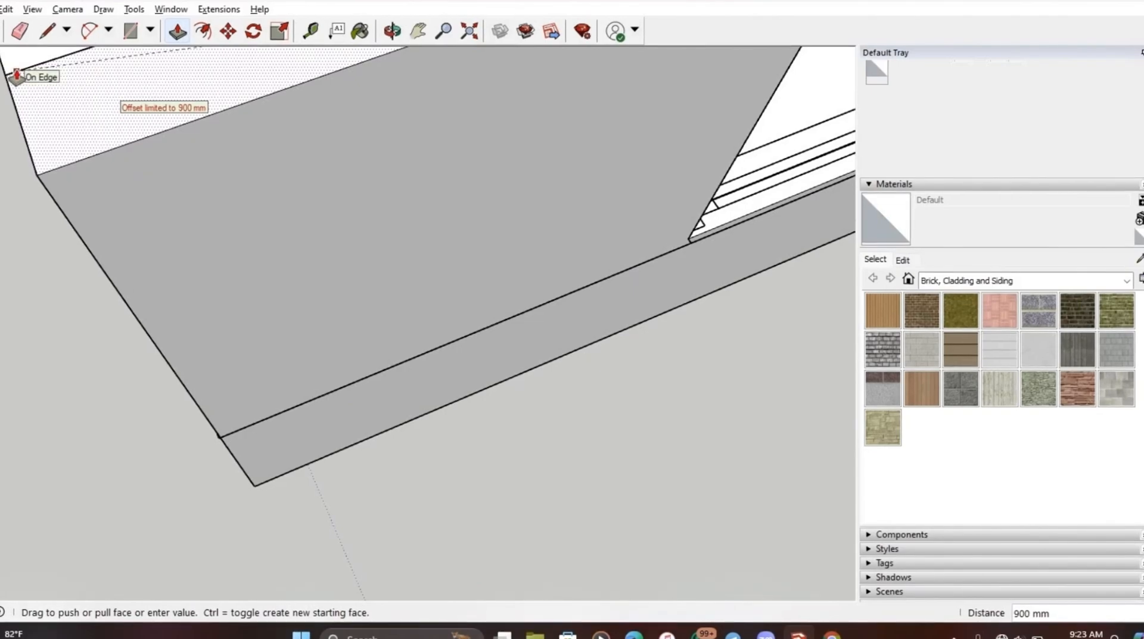
pyautogui.scroll(-3, 223, 359)
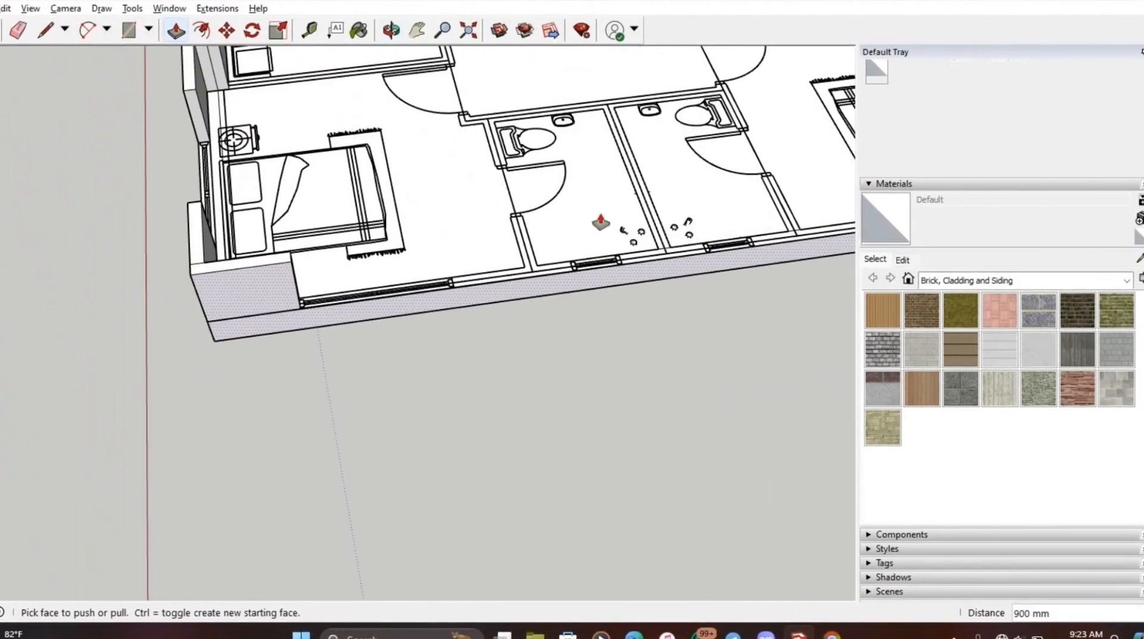
# Raise the outer wall sections on both sides of the first bathroom window 900 mm.
pyautogui.scroll(3, 570, 232)
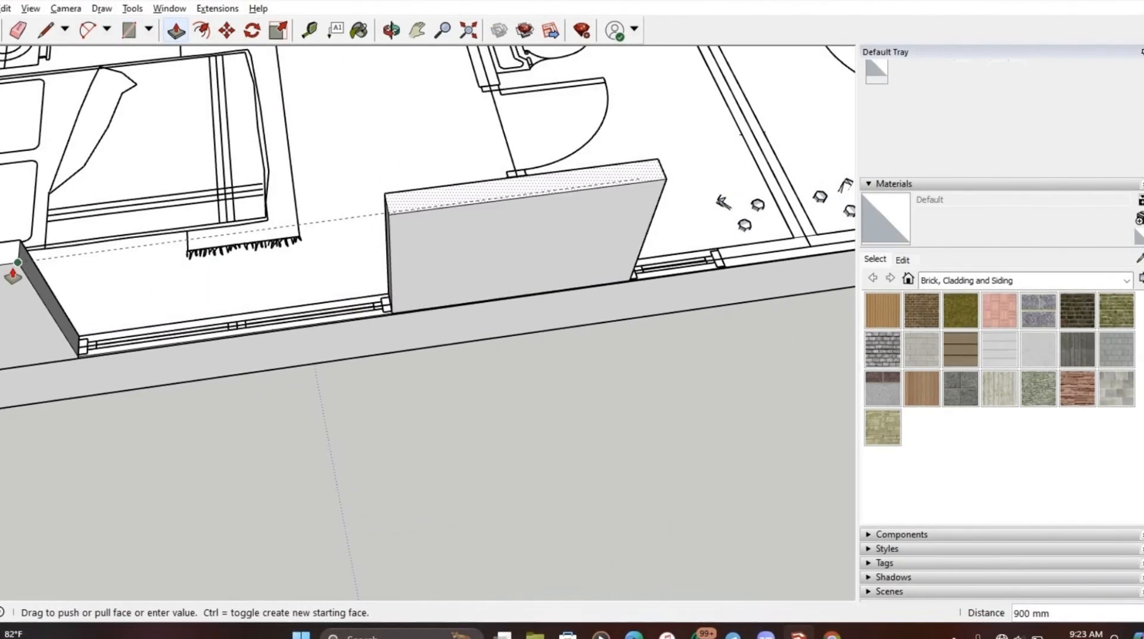
pyautogui.scroll(-5, 268, 383)
pyautogui.scroll(6, 270, 337)
pyautogui.scroll(-2, 103, 320)
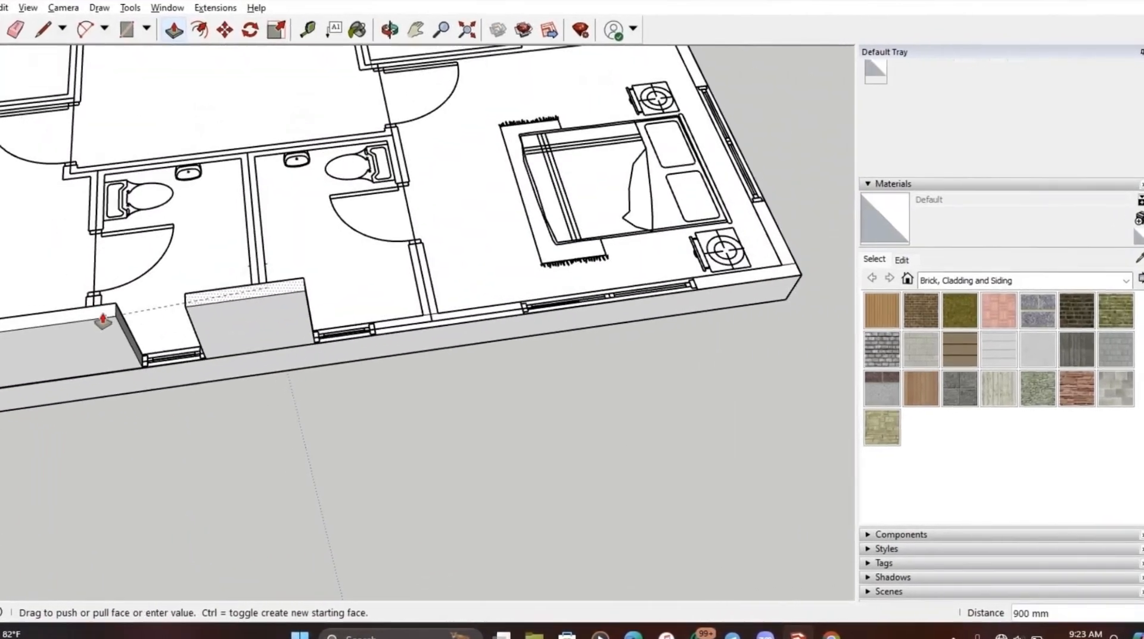
pyautogui.click(103, 320)
# Raise the wall section beyond the second bathroom window and the second bedroom's outer corner walls to 900 mm.
pyautogui.scroll(3, 318, 339)
pyautogui.click(228, 286)
pyautogui.scroll(-3, 562, 345)
pyautogui.scroll(4, 673, 296)
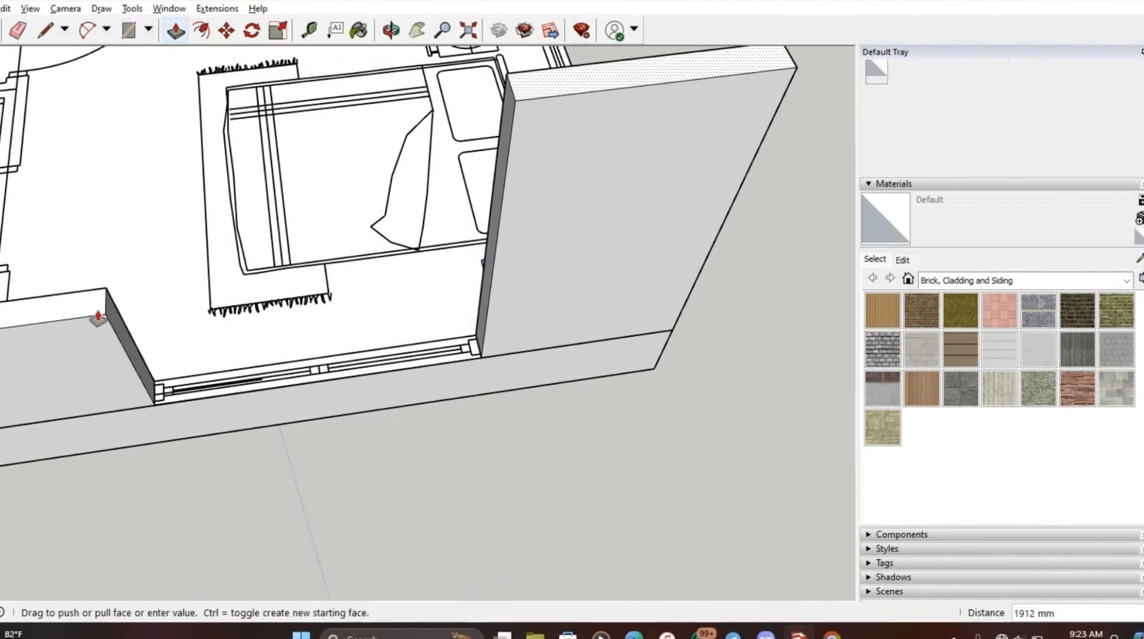
pyautogui.moveTo(594, 309); pyautogui.dragTo(542, 441, button='middle')
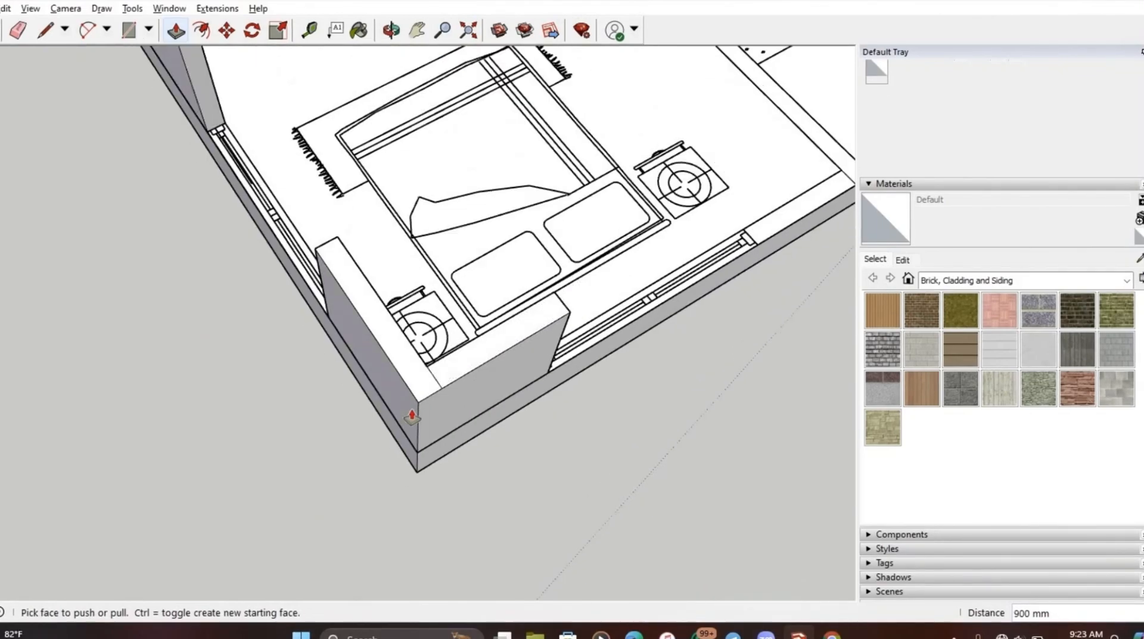
# Raise the second bedroom's outer wall section between its window and the partition near the planter 900 mm.
pyautogui.moveTo(411, 417); pyautogui.dragTo(370, 353, button='middle')
pyautogui.scroll(-4, 370, 352)
pyautogui.scroll(5, 634, 334)
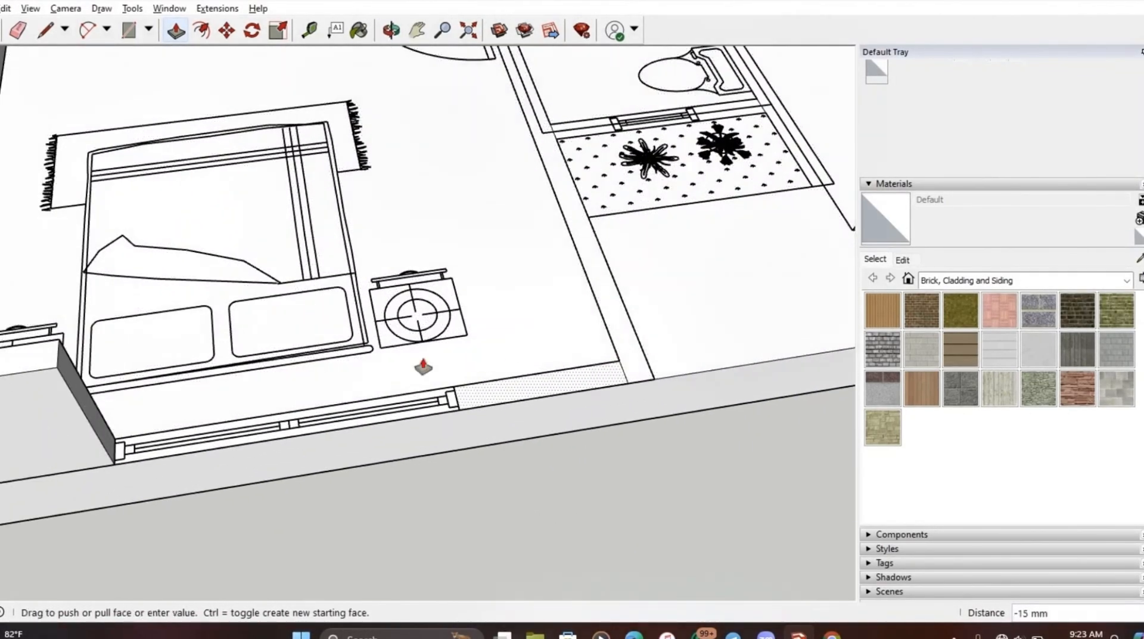
pyautogui.scroll(-3, 620, 331)
pyautogui.click(220, 362)
pyautogui.scroll(-4, 358, 382)
# Raise the partitions separating the rear bathroom and planter from the second bedroom and the dining area to 900 mm.
pyautogui.moveTo(557, 358); pyautogui.dragTo(429, 334, button='middle')
pyautogui.scroll(3, 602, 271)
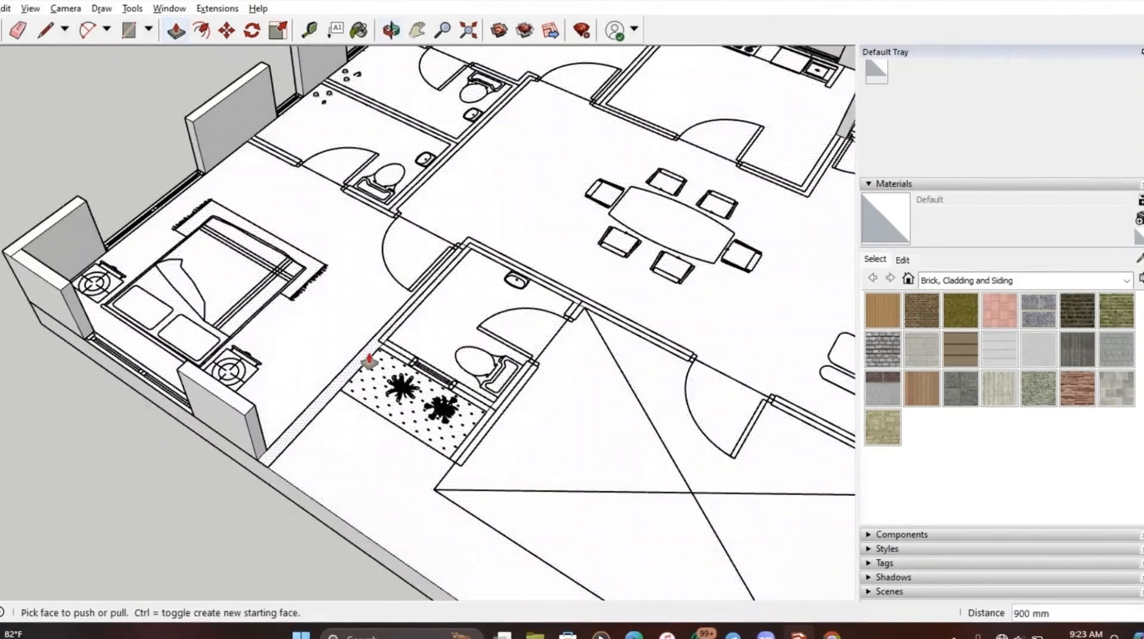
pyautogui.scroll(-3, 467, 294)
pyautogui.moveTo(468, 294); pyautogui.dragTo(427, 302, button='middle')
pyautogui.scroll(4, 343, 251)
pyautogui.scroll(3, 343, 252)
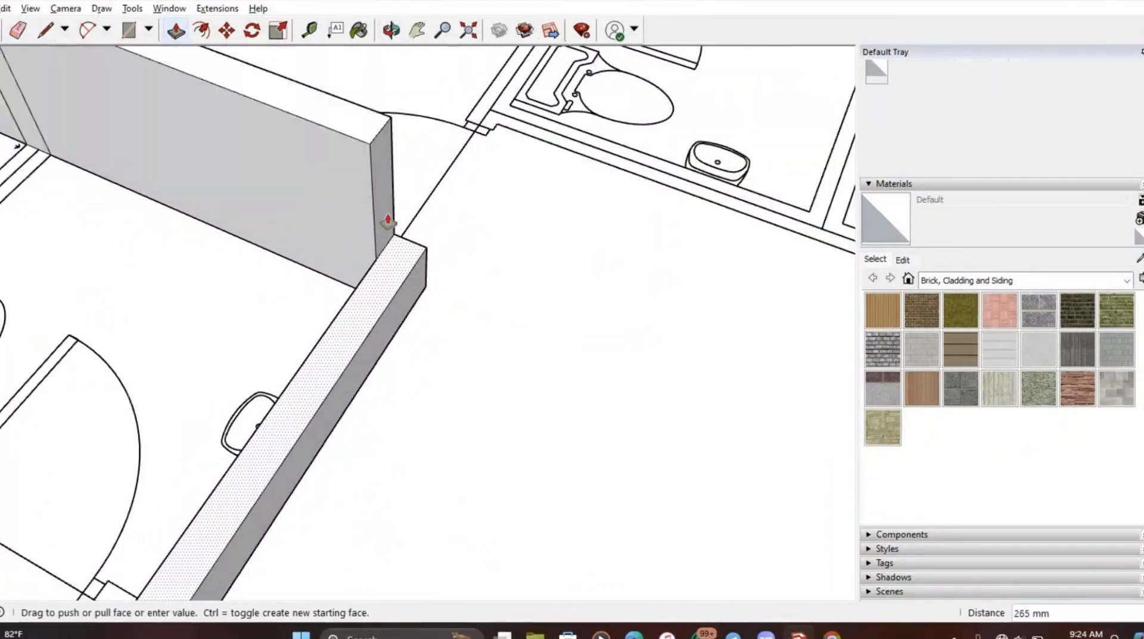
pyautogui.click(350, 143)
pyautogui.scroll(-8, 562, 270)
pyautogui.moveTo(462, 376); pyautogui.dragTo(436, 296, button='middle')
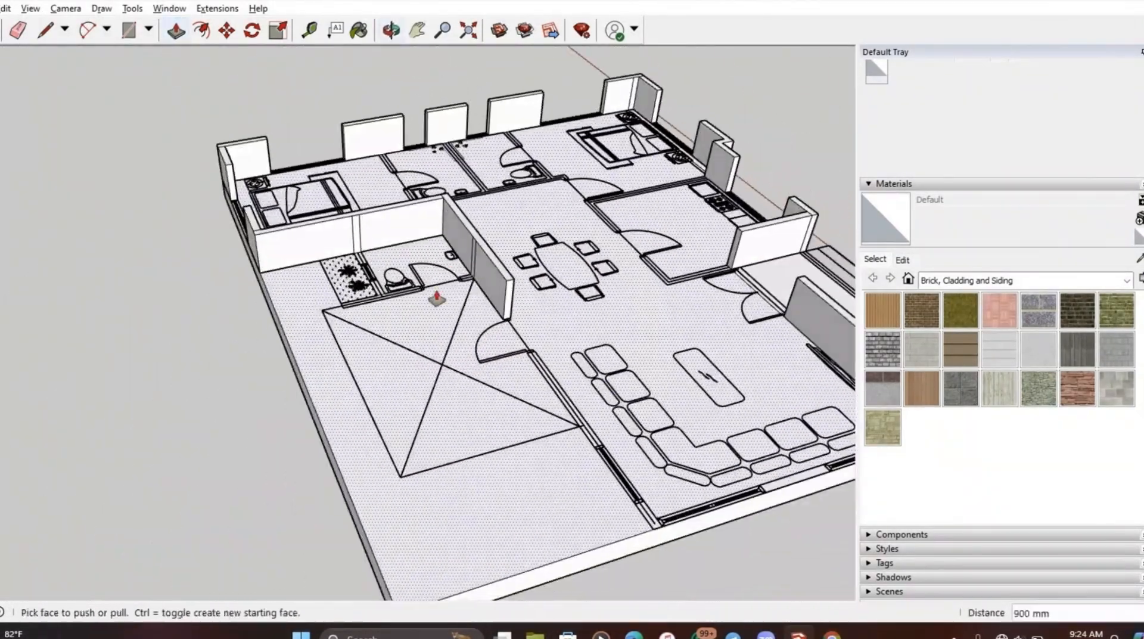
# Raise the living room side wall between the side door and the window 900 mm.
pyautogui.scroll(2, 494, 370)
pyautogui.moveTo(494, 370); pyautogui.dragTo(690, 388, button='middle')
pyautogui.scroll(3, 618, 306)
pyautogui.scroll(3, 449, 227)
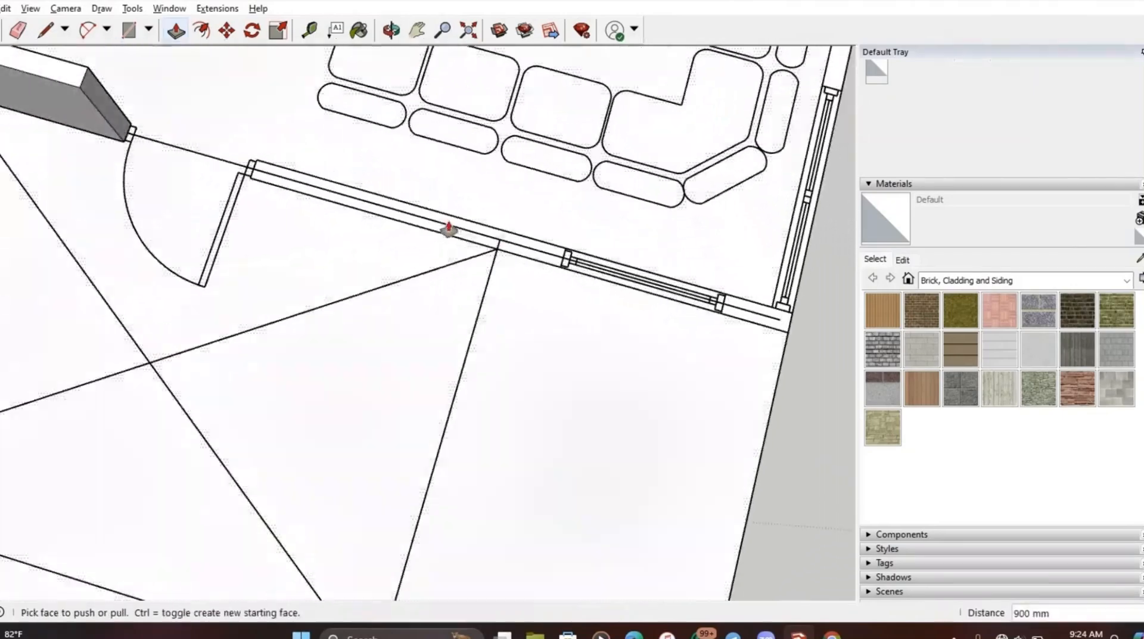
pyautogui.click(478, 219)
pyautogui.scroll(-3, 478, 219)
pyautogui.click(179, 102)
# Raise the short wall section at the living room's outer corner level with the neighbouring side wall.
pyautogui.scroll(-3, 358, 186)
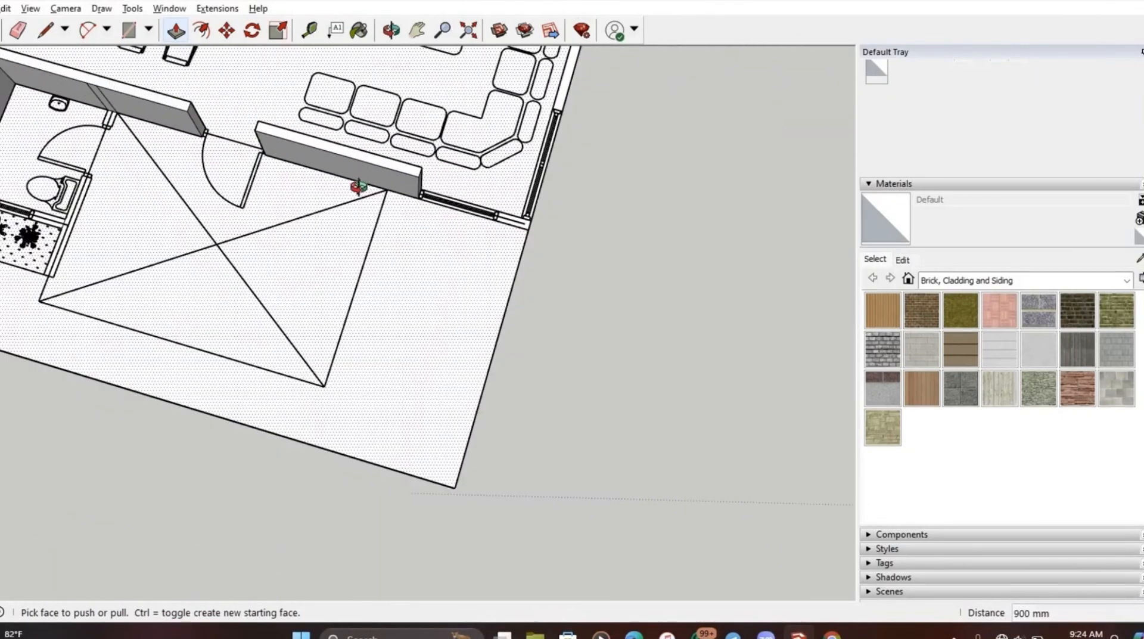
pyautogui.moveTo(357, 186); pyautogui.dragTo(582, 312, button='middle')
pyautogui.scroll(4, 570, 313)
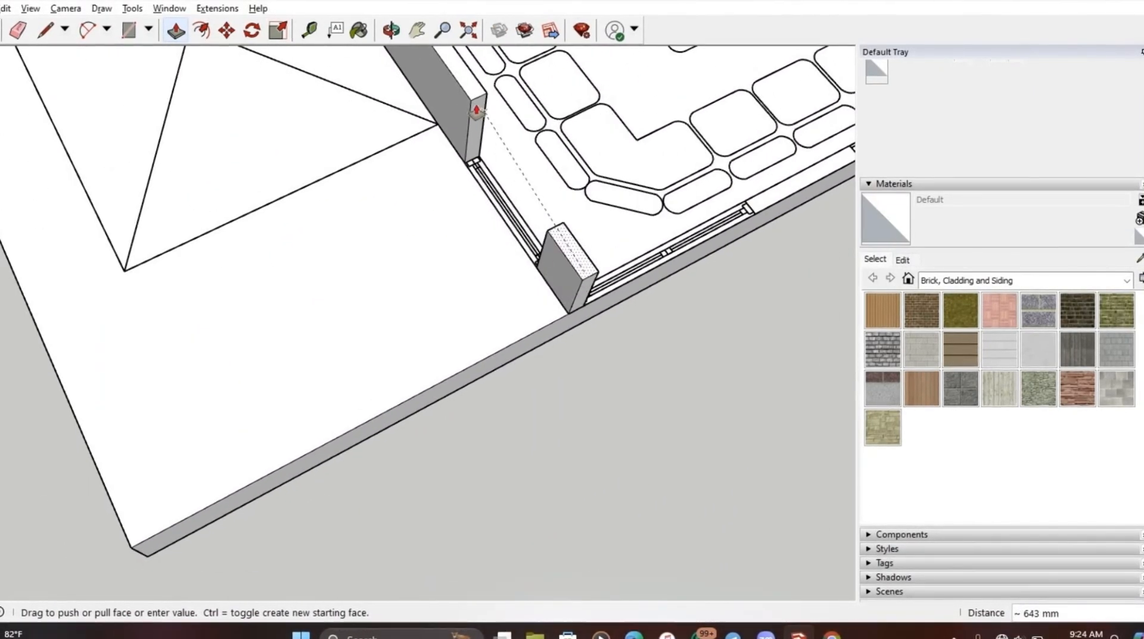
pyautogui.click(477, 110)
# Raise the outer wall section between the two living room windows behind the sofa.
pyautogui.scroll(-3, 584, 273)
pyautogui.moveTo(585, 273); pyautogui.dragTo(450, 327, button='middle')
pyautogui.scroll(4, 512, 360)
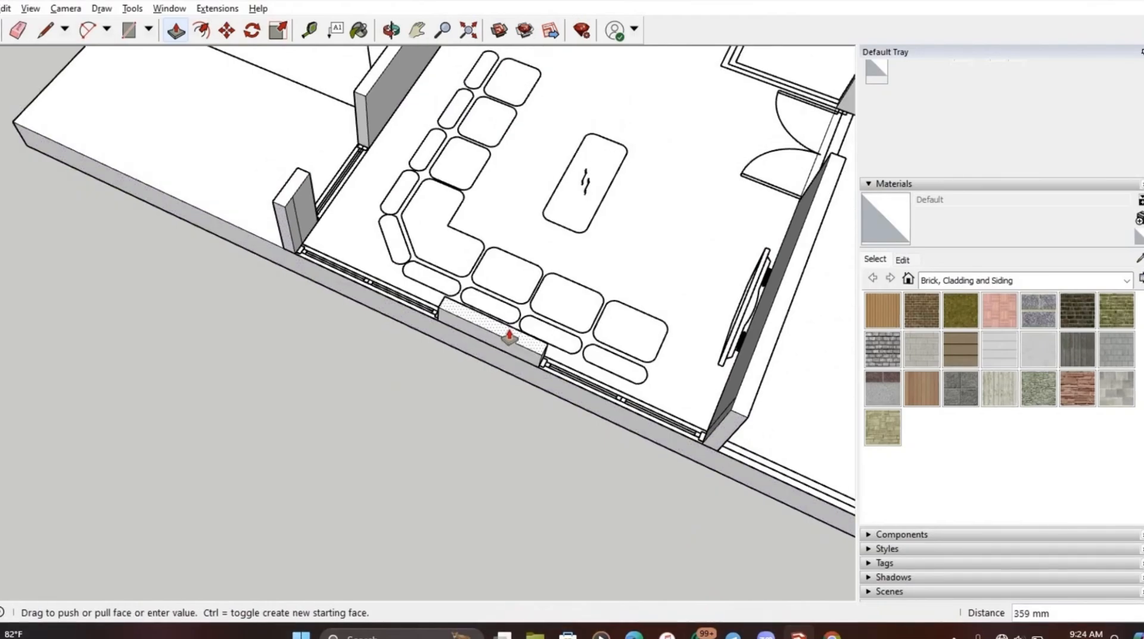
pyautogui.click(510, 336)
# Raise the sill wall below the kitchen window 900 mm.
pyautogui.scroll(-3, 511, 342)
pyautogui.moveTo(709, 430); pyautogui.dragTo(654, 409, button='middle')
pyautogui.scroll(4, 724, 440)
pyautogui.moveTo(745, 429); pyautogui.dragTo(468, 444, button='middle')
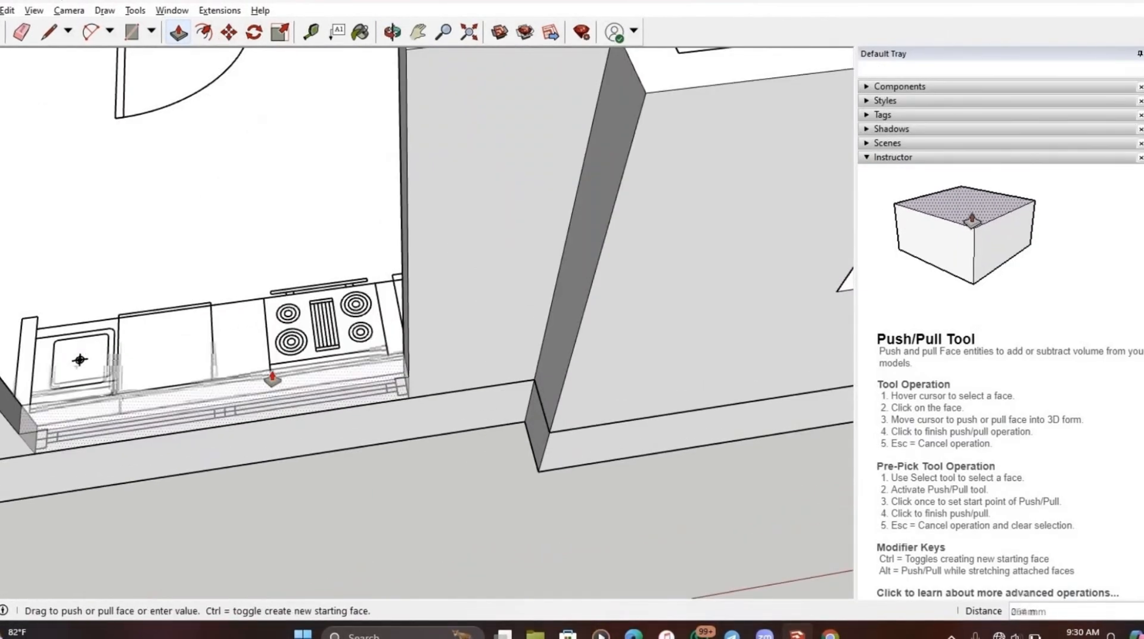
pyautogui.scroll(-3, 272, 377)
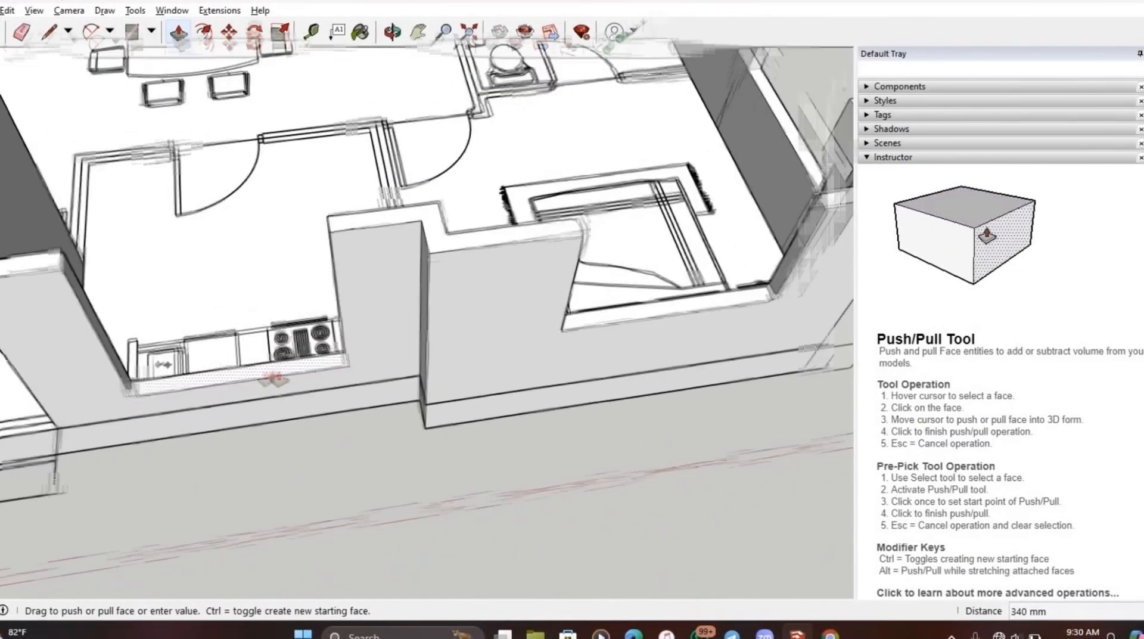
pyautogui.scroll(-3, 603, 348)
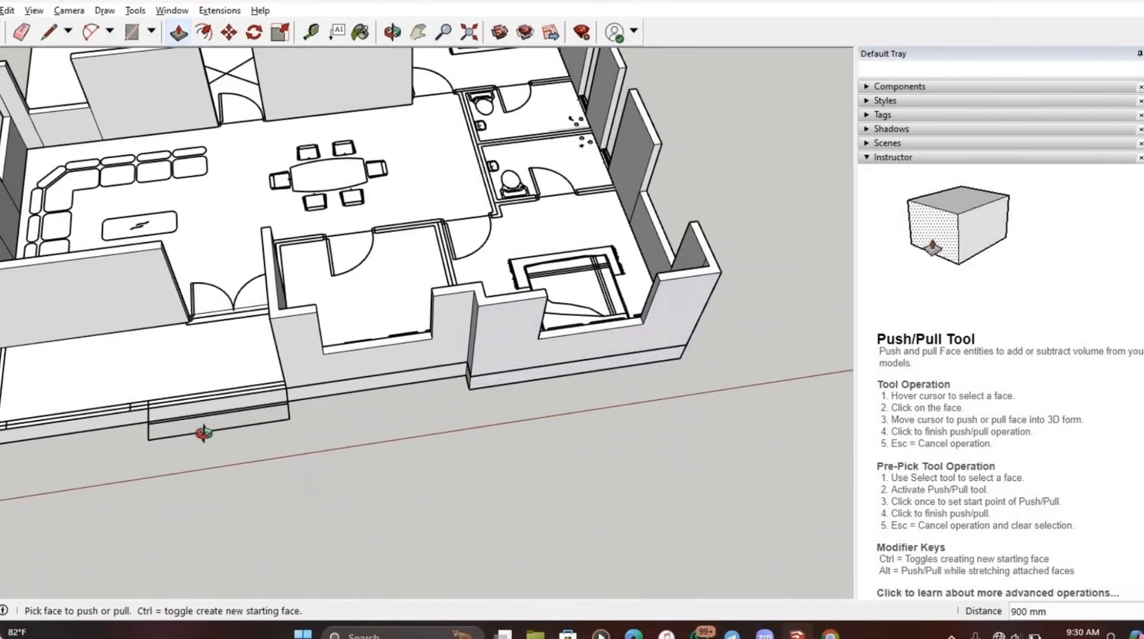
# Examine the raised walls from outside and compare them with the windows and doors of the finished house model alongside.
pyautogui.moveTo(332, 358); pyautogui.dragTo(461, 286, button='middle')
pyautogui.scroll(-3, 447, 292)
pyautogui.moveTo(319, 364); pyautogui.dragTo(125, 355, button='middle')
pyautogui.scroll(-2, 364, 270)
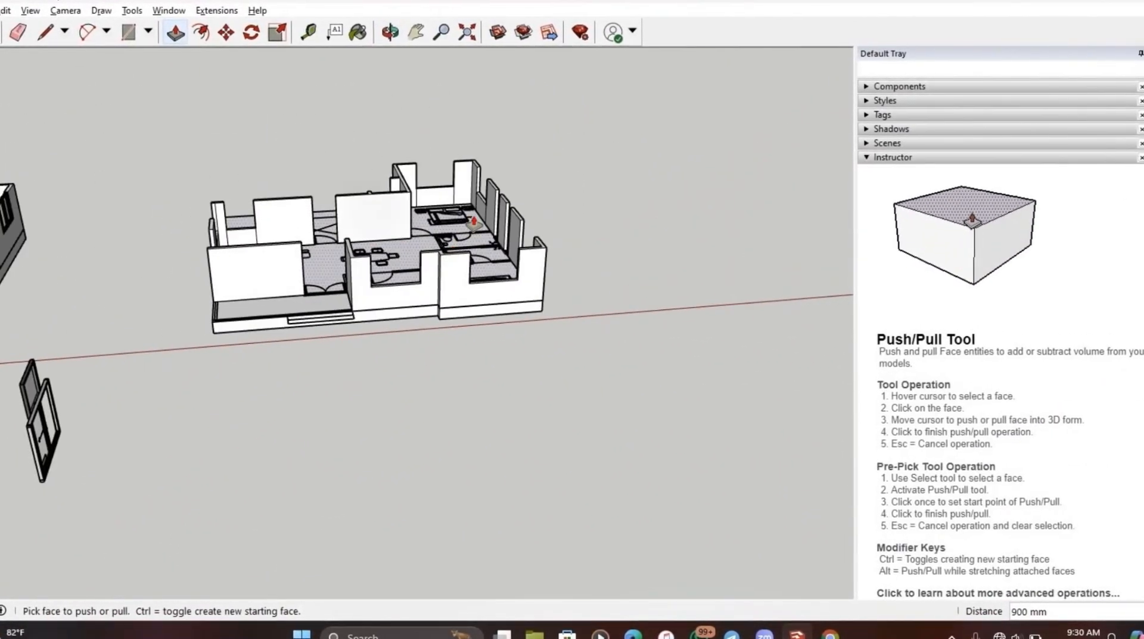
pyautogui.scroll(5, 475, 238)
pyautogui.scroll(-6, 596, 256)
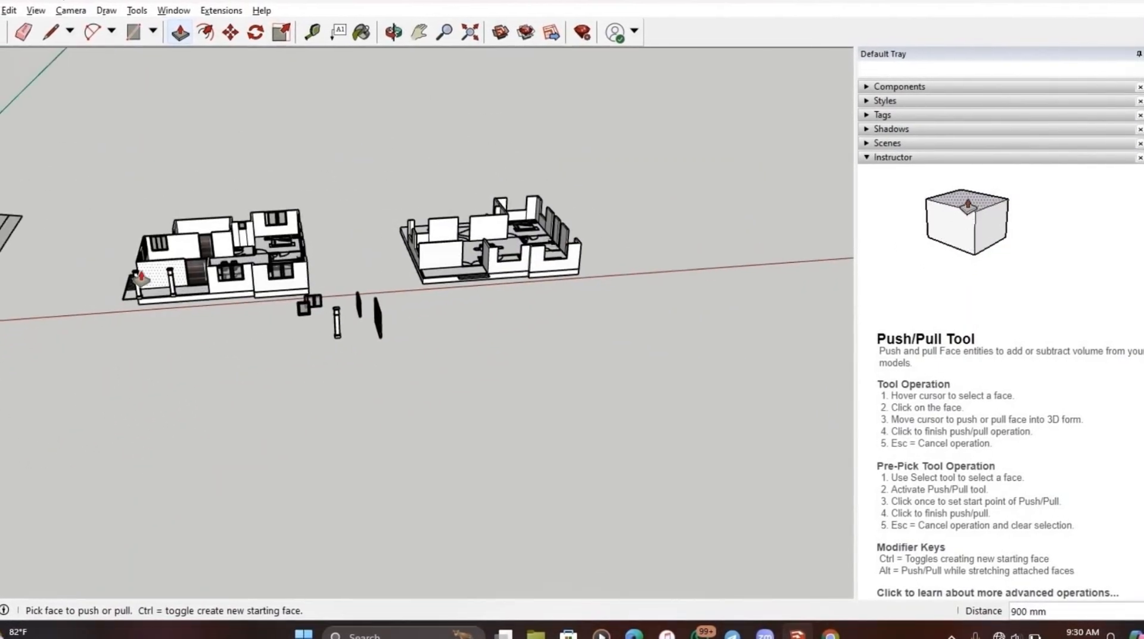
pyautogui.scroll(10, 494, 250)
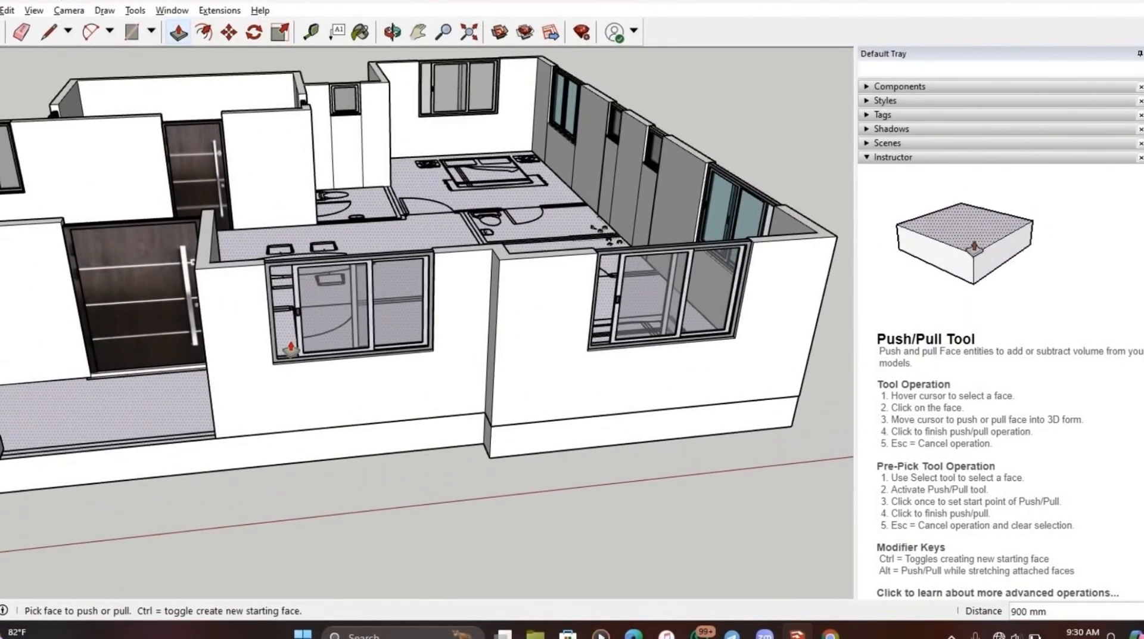
# Copy all the windows of the finished house model onto the new house, aligning the copy by the top outer wall corner.
pyautogui.press('space')
pyautogui.click(295, 328)
pyautogui.scroll(-3, 292, 335)
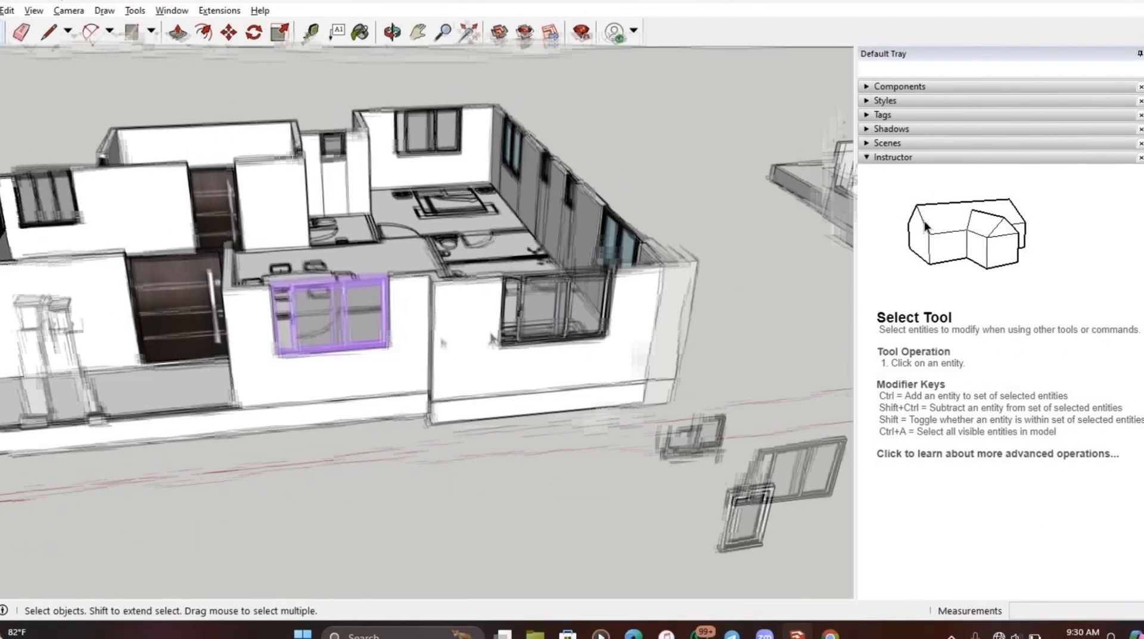
pyautogui.keyDown('ctrl'); pyautogui.click(575, 320); pyautogui.keyUp('ctrl')
pyautogui.moveTo(594, 325); pyautogui.dragTo(355, 294, button='middle')
pyautogui.scroll(4, 493, 278)
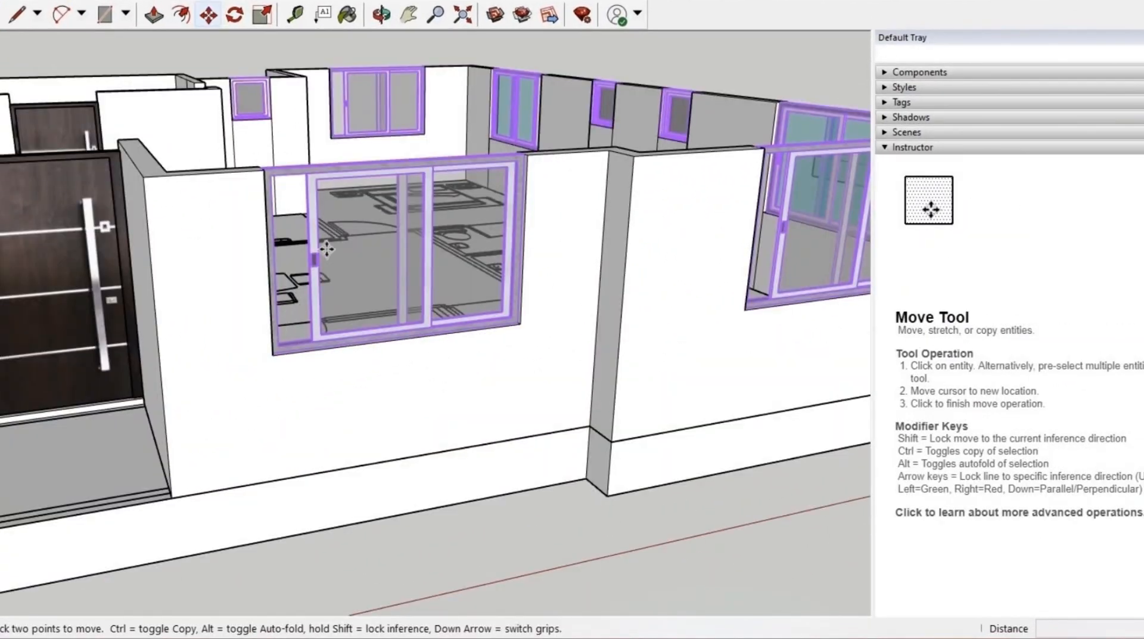
pyautogui.scroll(5, 322, 289)
pyautogui.scroll(-6, 333, 448)
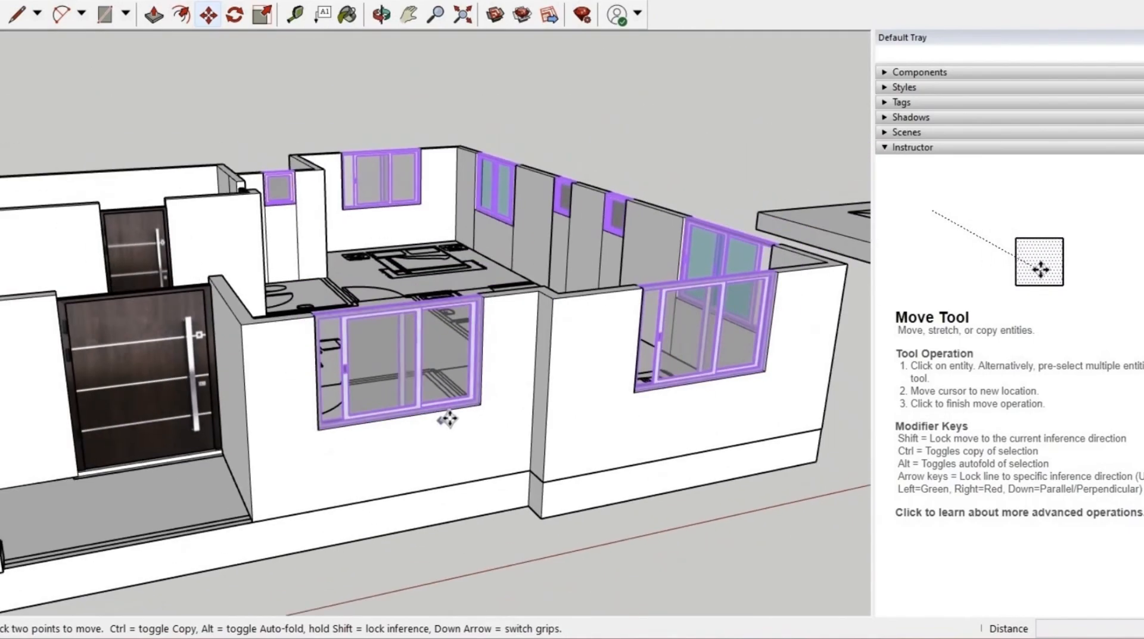
pyautogui.moveTo(447, 421); pyautogui.dragTo(677, 327, button='middle')
pyautogui.scroll(4, 656, 346)
pyautogui.scroll(2, 540, 366)
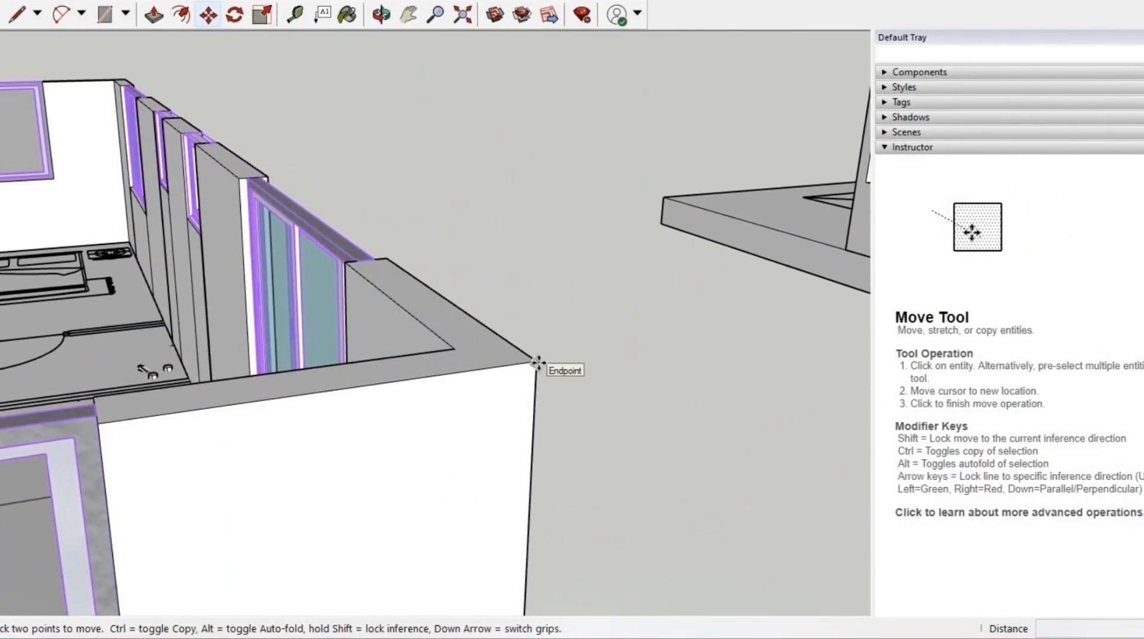
pyautogui.click(536, 362)
pyautogui.scroll(-8, 536, 361)
pyautogui.press('ctrl')
pyautogui.scroll(-3, 417, 382)
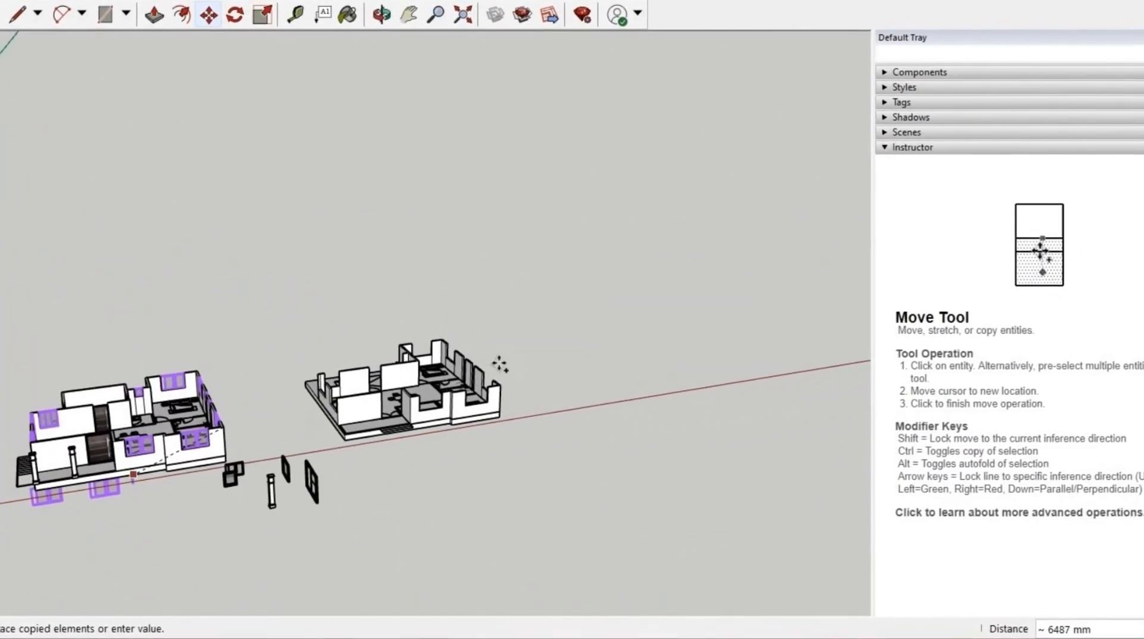
pyautogui.scroll(2, 500, 364)
pyautogui.moveTo(435, 396); pyautogui.dragTo(310, 406, button='middle')
pyautogui.scroll(8, 477, 399)
pyautogui.click(509, 370)
# Raise the low wall section between the planter and the rear terrace level with the neighbouring walls.
pyautogui.scroll(-3, 509, 370)
pyautogui.scroll(-3, 519, 370)
pyautogui.moveTo(519, 371); pyautogui.dragTo(437, 361, button='middle')
pyautogui.moveTo(655, 280); pyautogui.dragTo(524, 273, button='middle')
pyautogui.moveTo(685, 202); pyautogui.dragTo(570, 186, button='middle')
pyautogui.scroll(2, 572, 188)
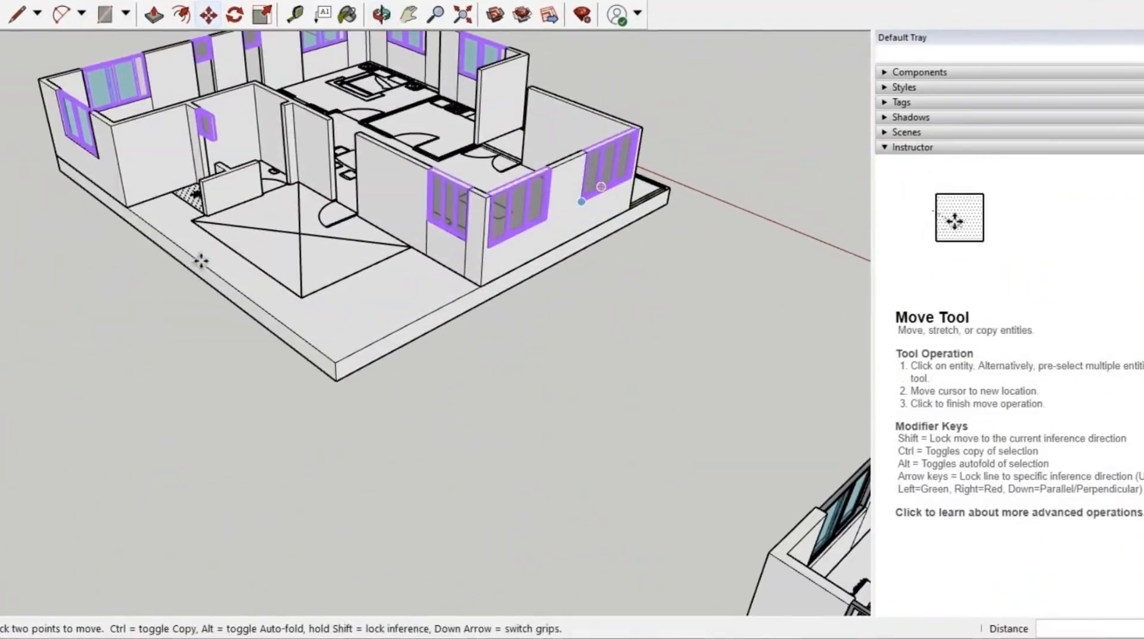
pyautogui.moveTo(412, 286); pyautogui.dragTo(632, 268, button='middle')
pyautogui.scroll(5, 205, 266)
pyautogui.press('p')
pyautogui.scroll(2, 204, 268)
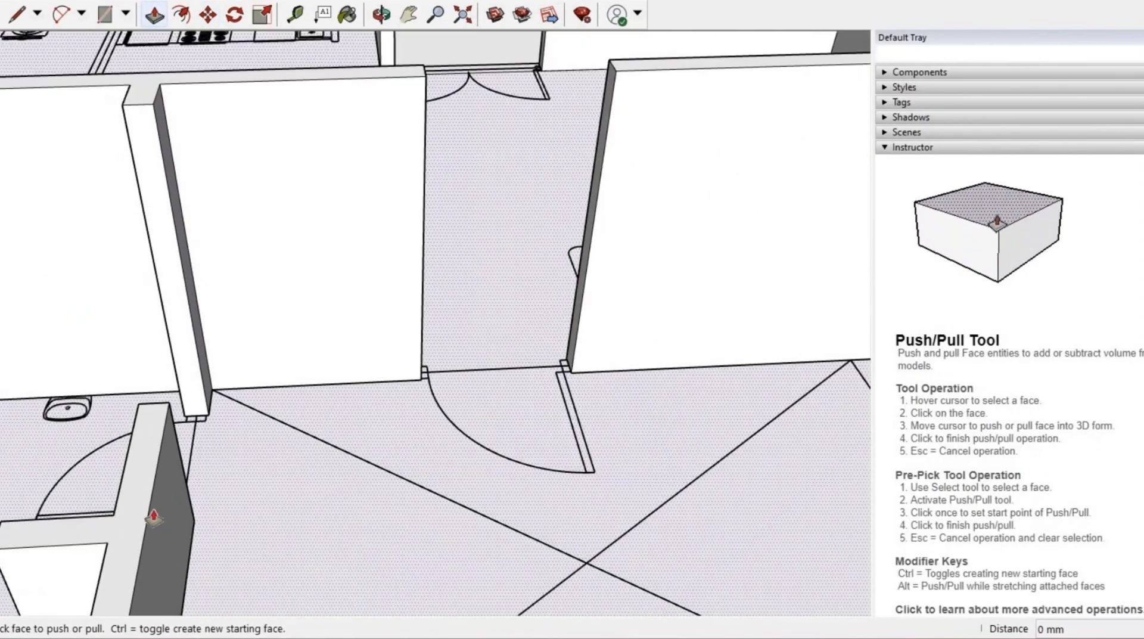
pyautogui.scroll(-5, 224, 327)
pyautogui.moveTo(220, 332)
pyautogui.mouseDown(button='middle')
pyautogui.moveTo(234, 358)
pyautogui.moveTo(218, 334)
pyautogui.moveTo(230, 320)
pyautogui.mouseUp(button='middle')
pyautogui.scroll(-4, 286, 274)
pyautogui.moveTo(358, 298); pyautogui.dragTo(613, 339, button='middle')
pyautogui.moveTo(417, 388); pyautogui.dragTo(698, 382, button='middle')
pyautogui.scroll(5, 82, 298)
pyautogui.scroll(2, 276, 365)
pyautogui.moveTo(82, 320); pyautogui.dragTo(291, 449, button='middle')
pyautogui.scroll(-1, 276, 364)
pyautogui.press('space')
pyautogui.click(278, 364)
pyautogui.scroll(-4, 279, 370)
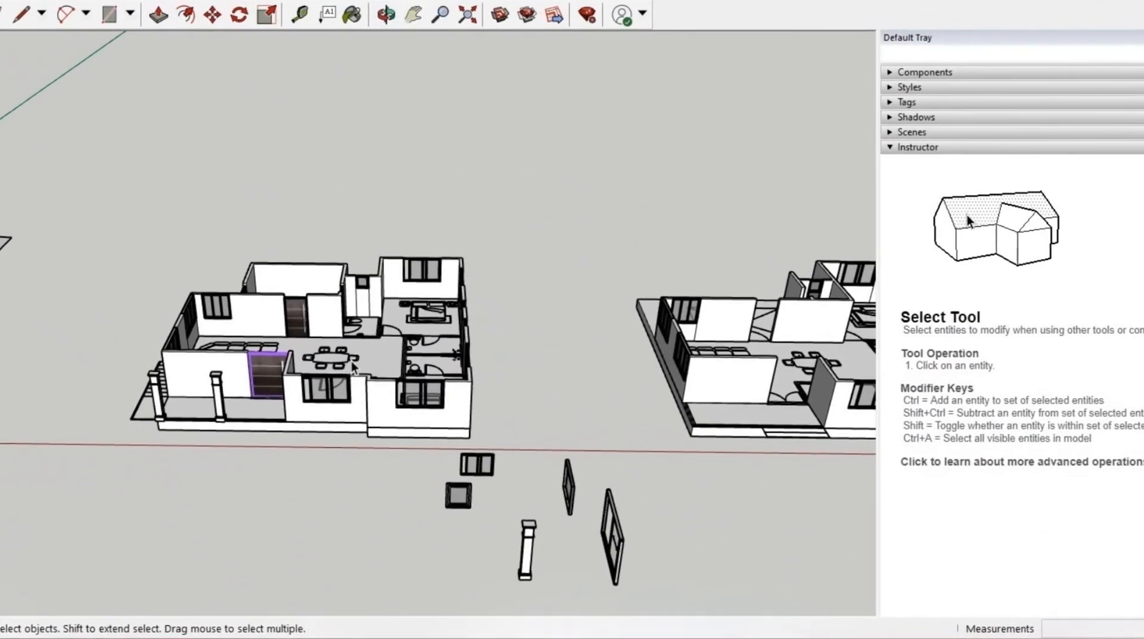
# Close the opening in the long rear wall of the new house facing the terrace with the crossed rectangle.
pyautogui.scroll(-2, 351, 366)
pyautogui.scroll(5, 680, 309)
pyautogui.moveTo(562, 353); pyautogui.dragTo(953, 372, button='middle')
pyautogui.moveTo(434, 398); pyautogui.dragTo(523, 199, button='middle')
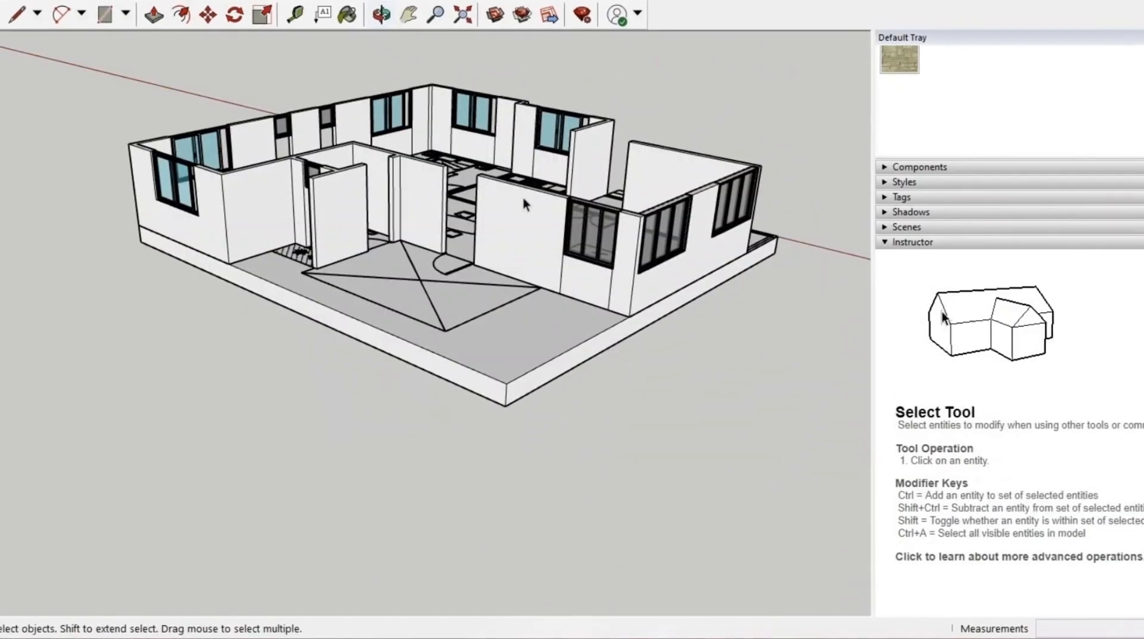
pyautogui.scroll(5, 523, 198)
pyautogui.scroll(-3, 389, 321)
pyautogui.scroll(-1, 309, 428)
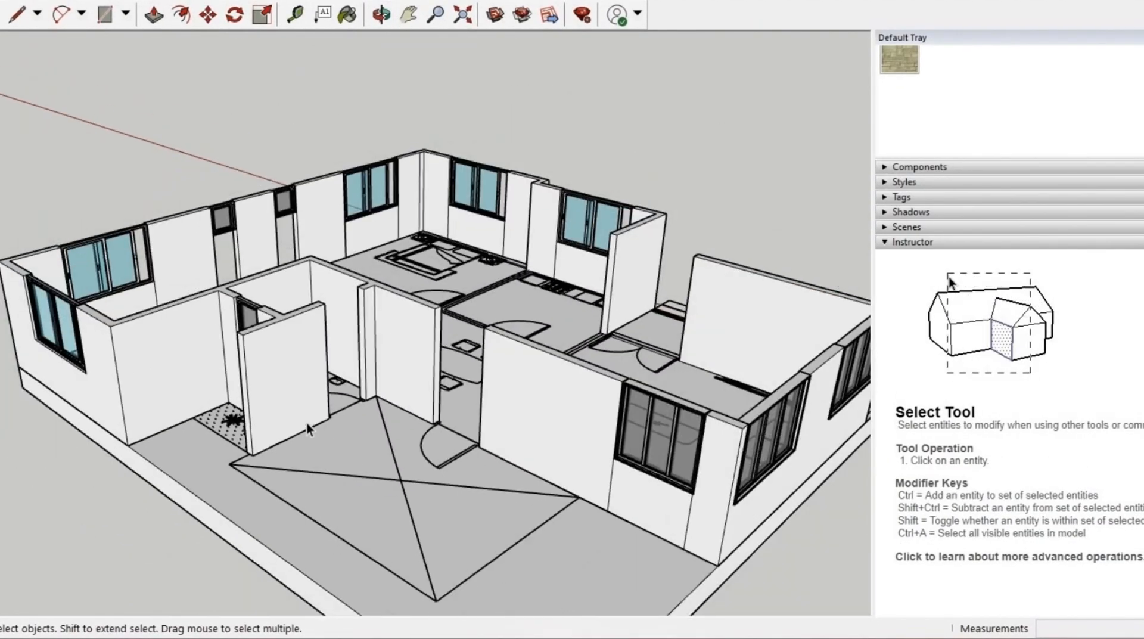
pyautogui.scroll(-3, 308, 426)
pyautogui.moveTo(307, 427); pyautogui.dragTo(237, 480, button='middle')
pyautogui.scroll(4, 263, 439)
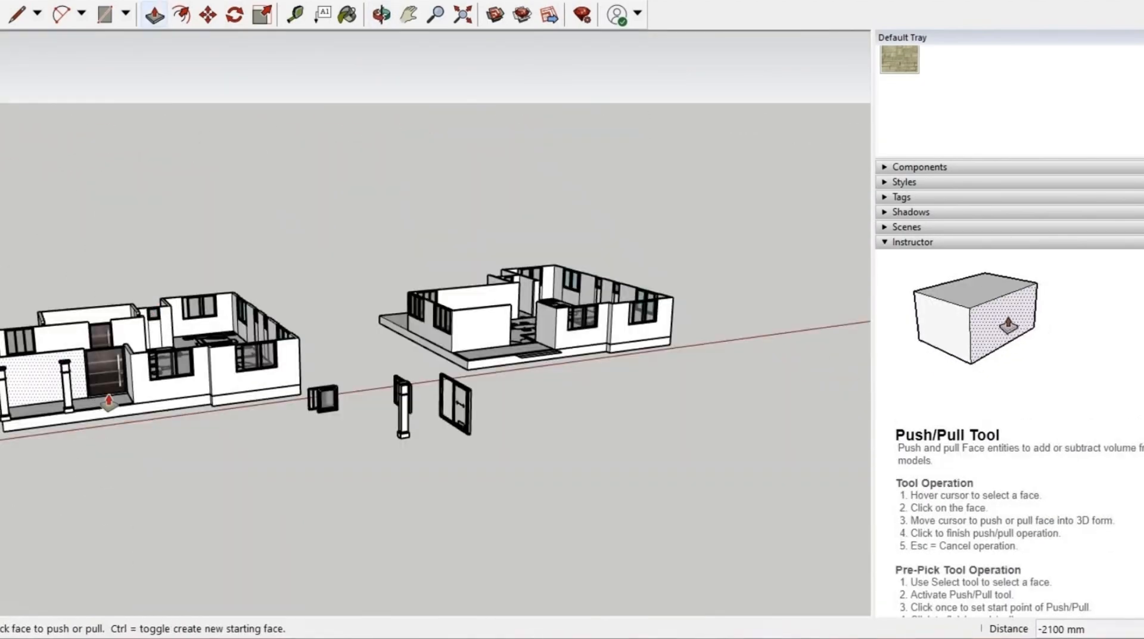
# Move the front entrance door from the finished house model to the new house, aligned by the top outer wall corner.
pyautogui.press('space')
pyautogui.scroll(6, 113, 372)
pyautogui.scroll(-5, 89, 404)
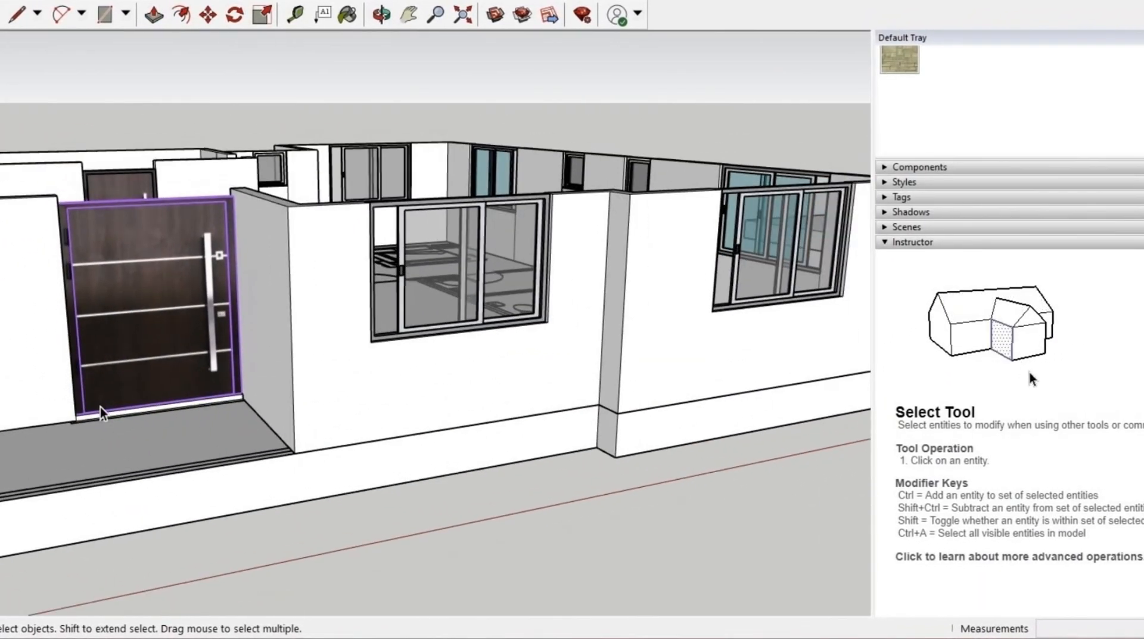
pyautogui.press('m')
pyautogui.scroll(4, 61, 391)
pyautogui.scroll(-6, 97, 450)
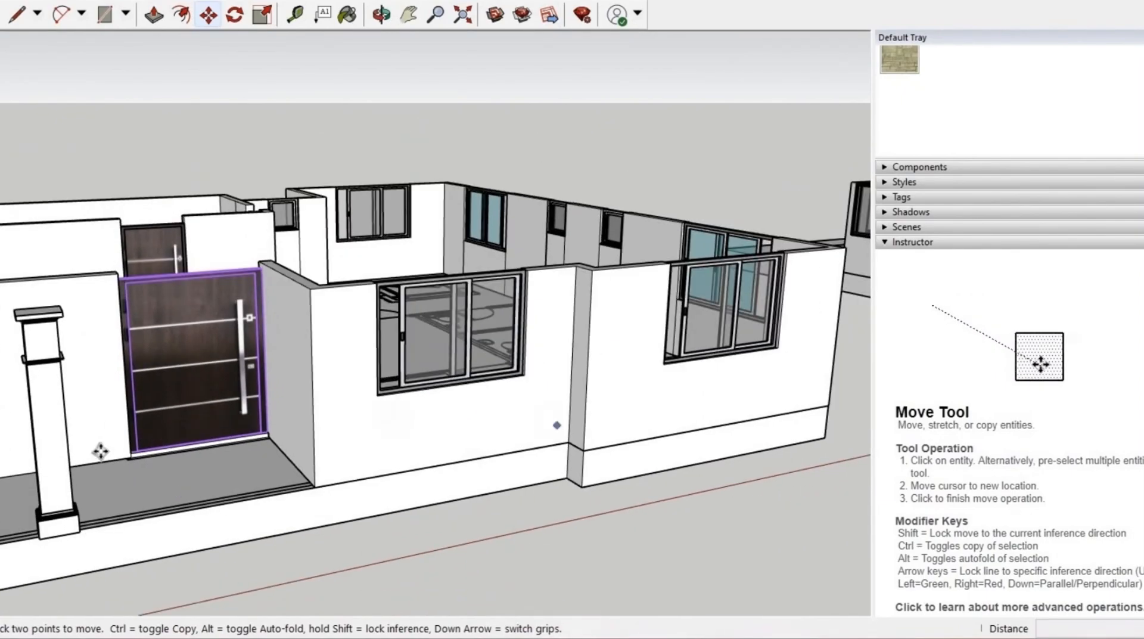
pyautogui.moveTo(298, 417); pyautogui.dragTo(558, 317, button='middle')
pyautogui.scroll(8, 364, 486)
pyautogui.click(363, 486)
pyautogui.scroll(-6, 217, 511)
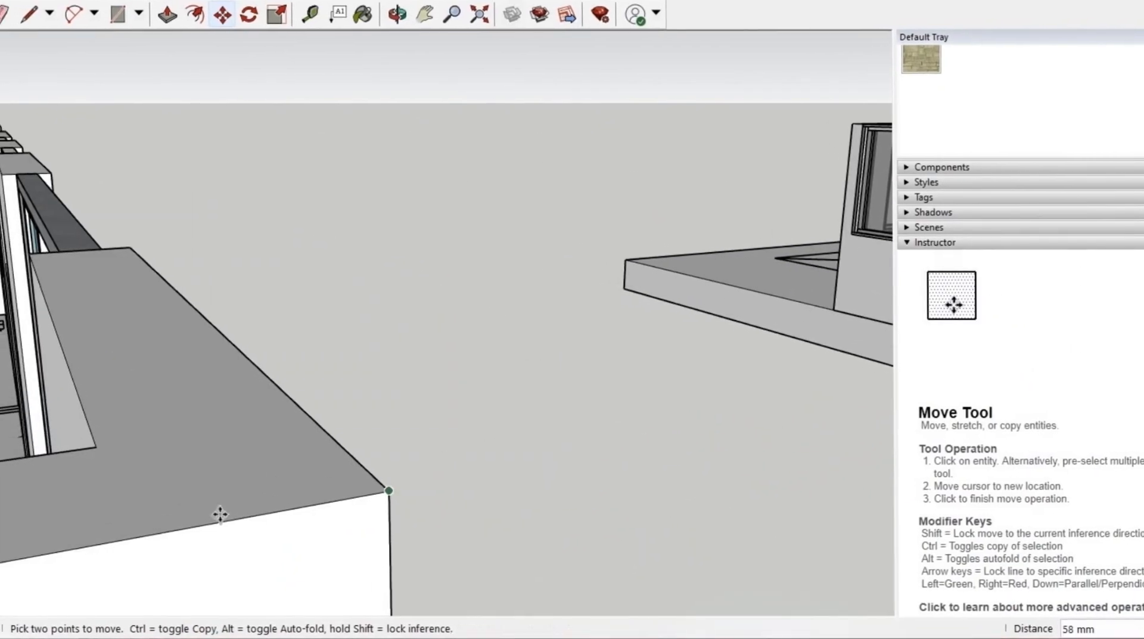
pyautogui.scroll(-6, 199, 316)
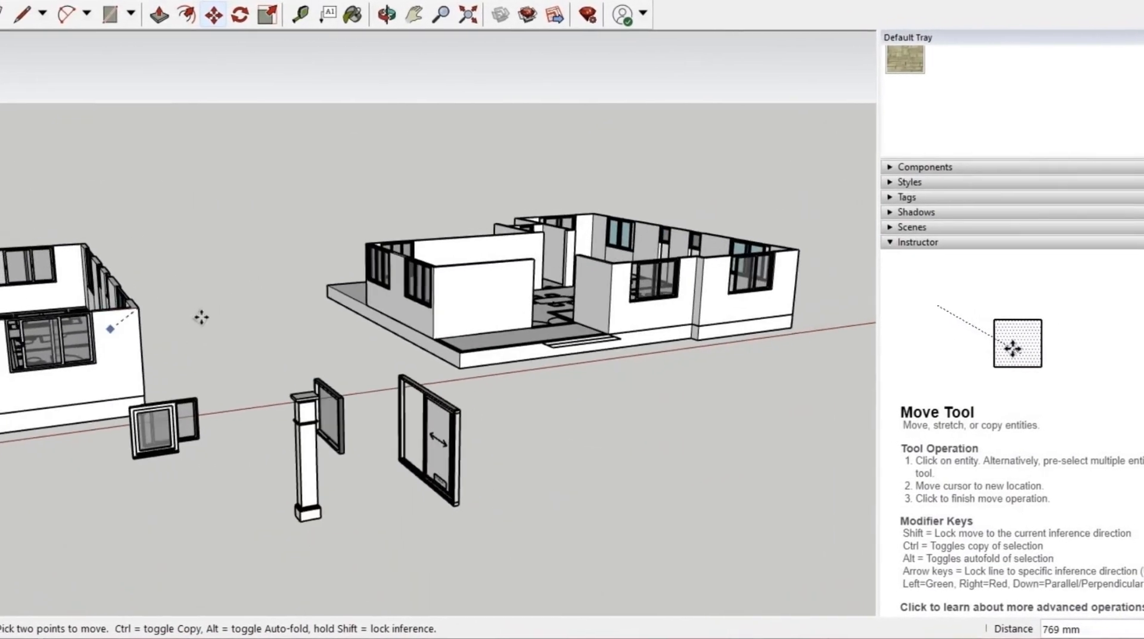
pyautogui.moveTo(202, 325); pyautogui.dragTo(542, 277, button='middle')
pyautogui.scroll(2, 542, 277)
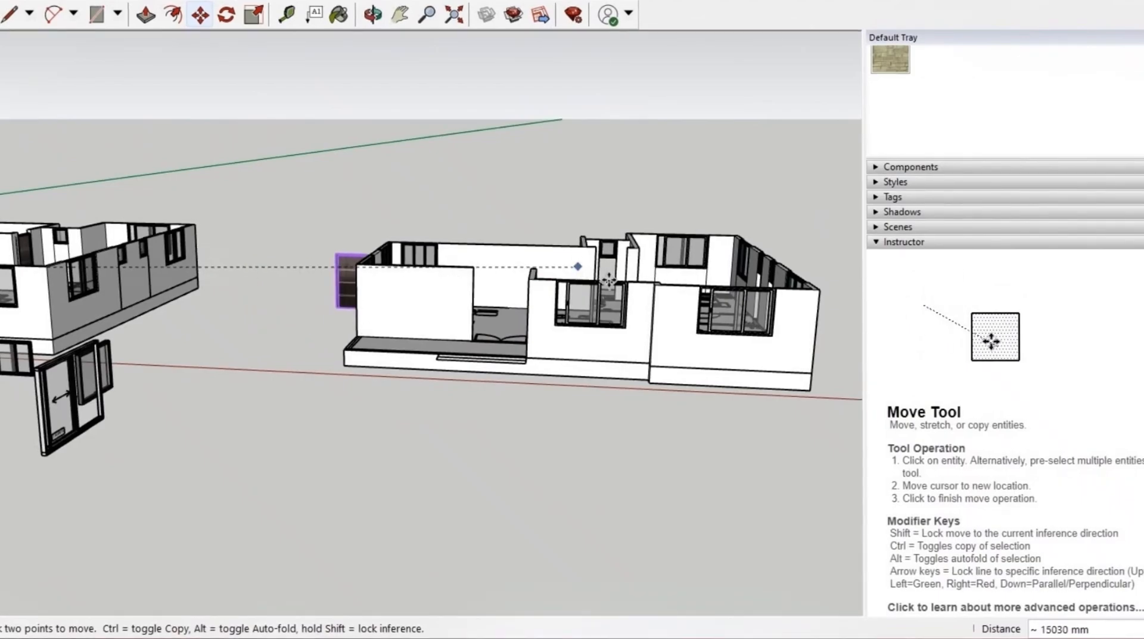
pyautogui.scroll(5, 835, 289)
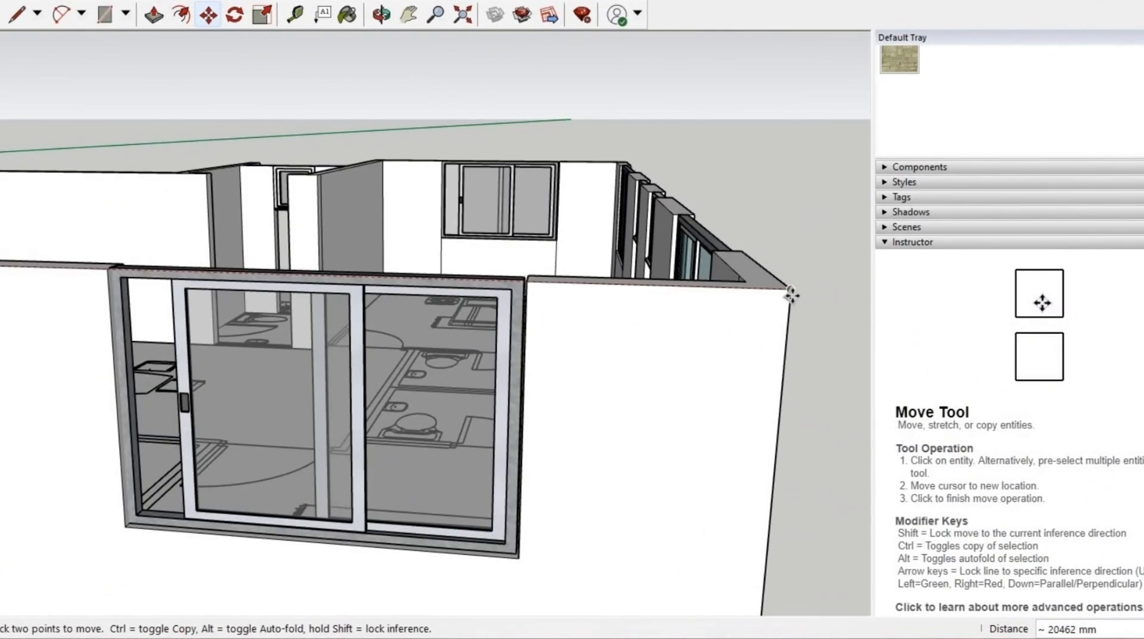
pyautogui.click(785, 294)
# Copy the rear interior door of the finished house model into the new house's doorway in front of the small bathroom.
pyautogui.scroll(-6, 248, 381)
pyautogui.moveTo(251, 369); pyautogui.dragTo(238, 453, button='middle')
pyautogui.scroll(-5, 238, 417)
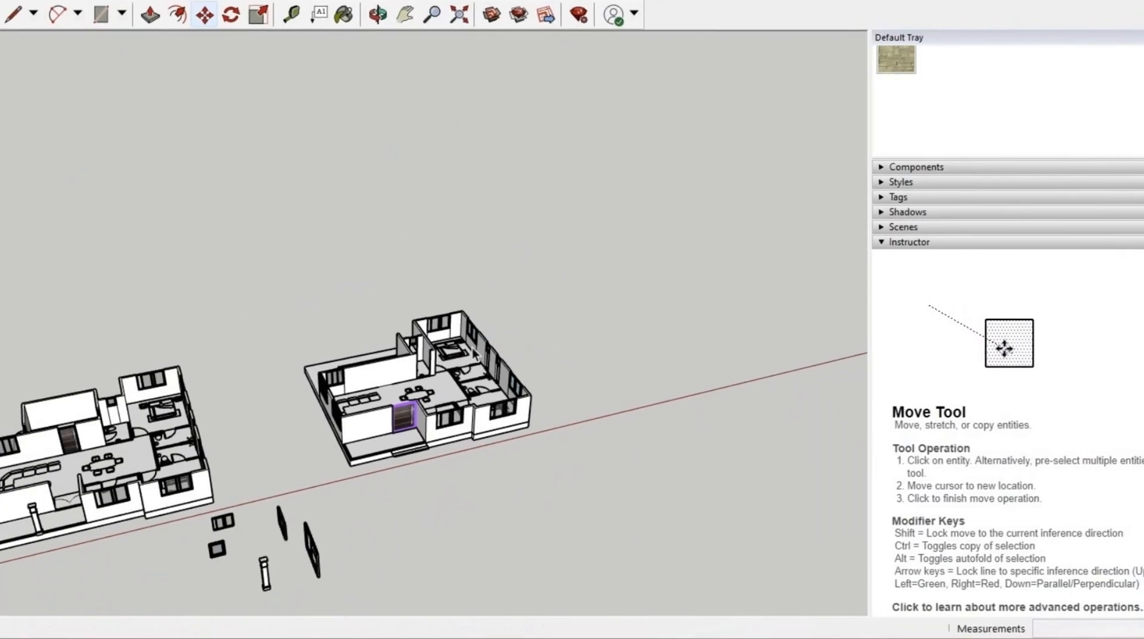
pyautogui.press('space')
pyautogui.scroll(6, 185, 417)
pyautogui.press('m')
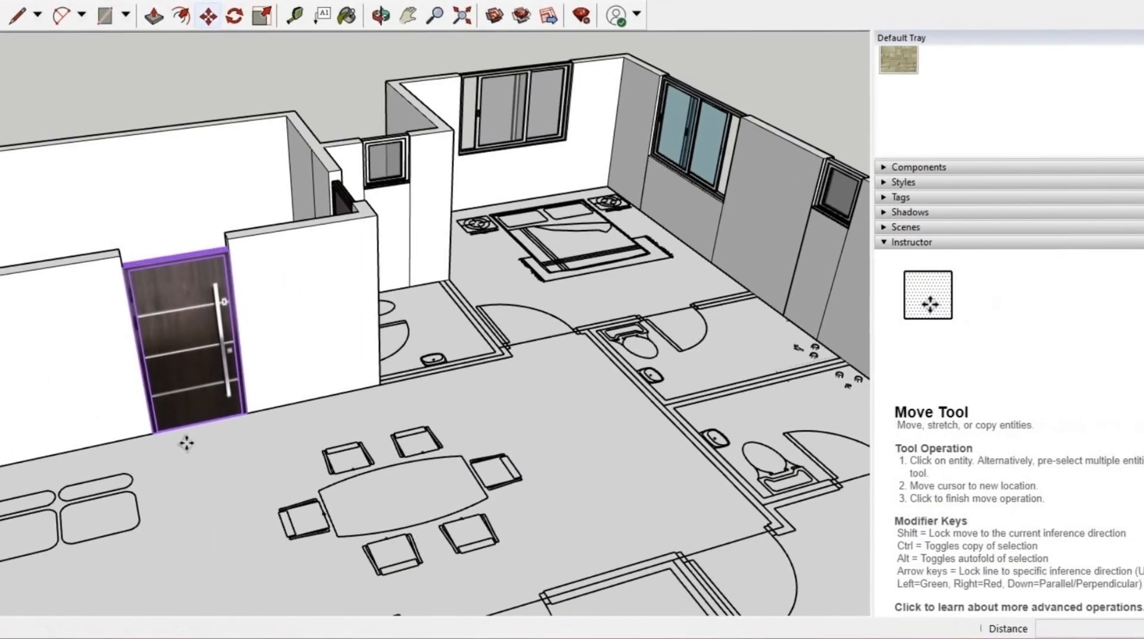
pyautogui.scroll(5, 175, 437)
pyautogui.scroll(2, 71, 412)
pyautogui.click(108, 423)
pyautogui.scroll(-5, 119, 429)
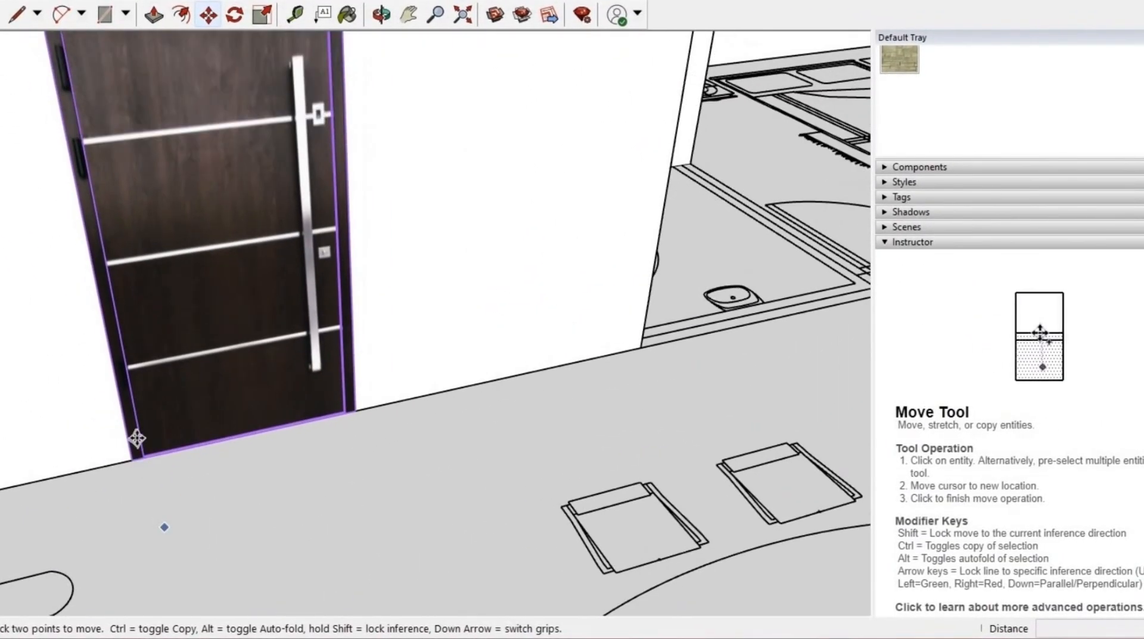
pyautogui.scroll(-5, 47, 263)
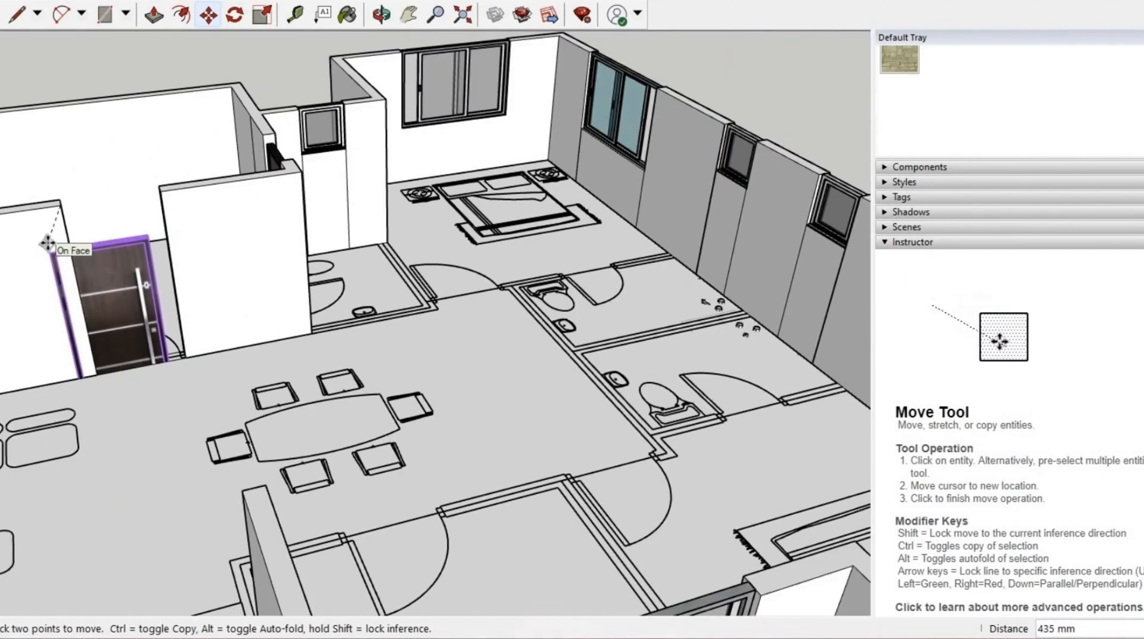
pyautogui.scroll(-3, 46, 270)
pyautogui.scroll(8, 42, 238)
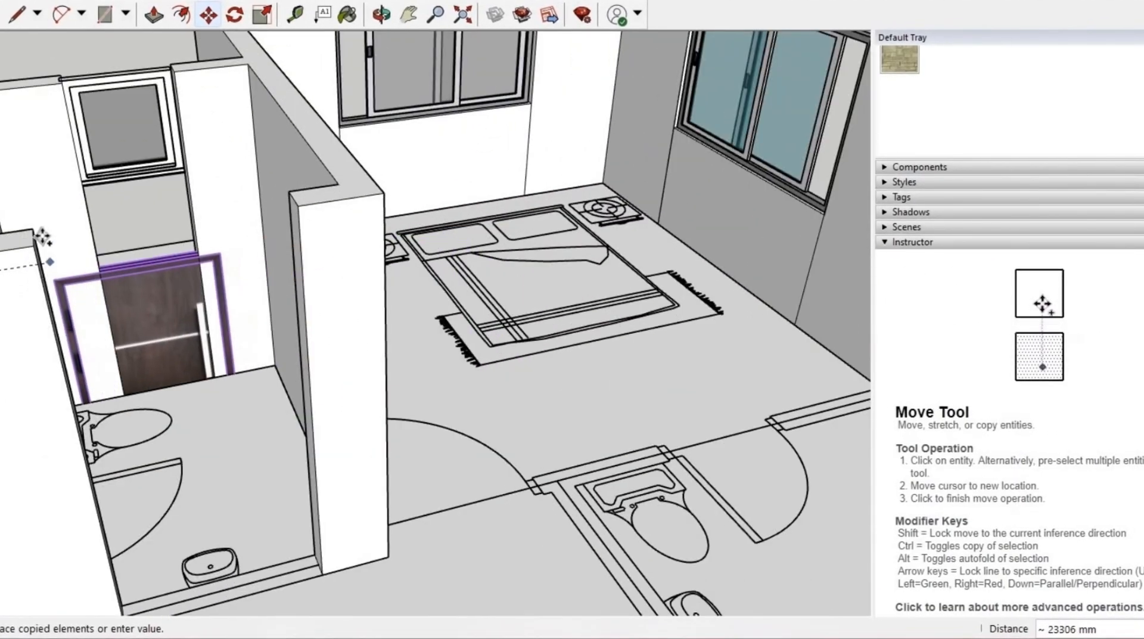
pyautogui.click(24, 247)
# Draw rectangles across the wall thickness at the base of the two small bathroom window openings in the side wall.
pyautogui.scroll(-3, 24, 247)
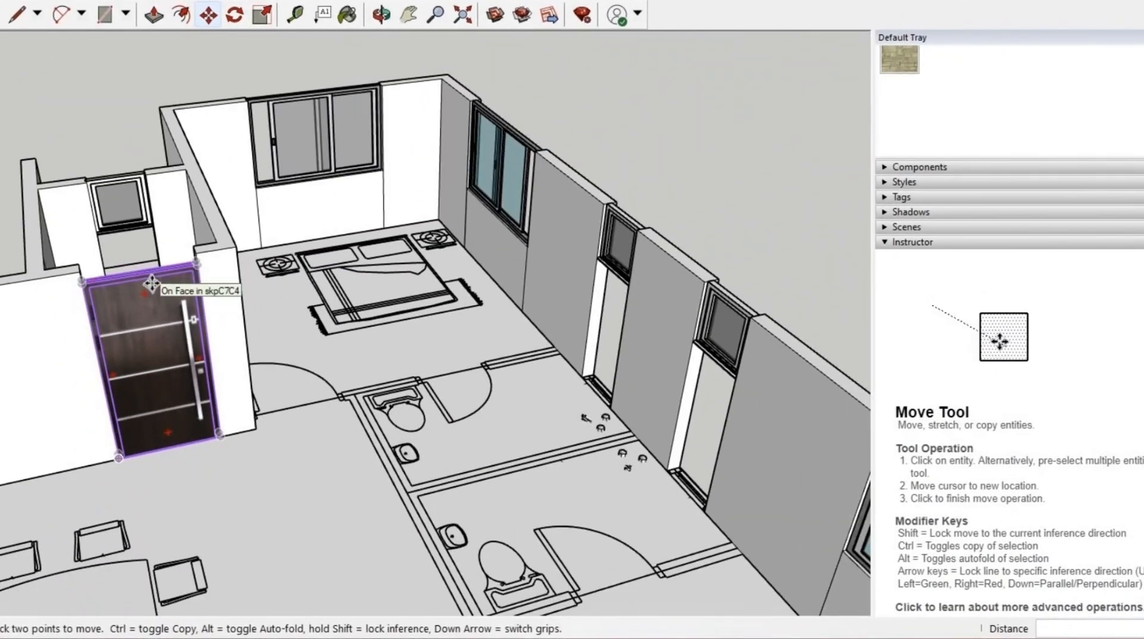
pyautogui.scroll(-5, 255, 378)
pyautogui.moveTo(322, 493); pyautogui.dragTo(188, 366, button='middle')
pyautogui.moveTo(378, 454); pyautogui.dragTo(307, 472, button='middle')
pyautogui.scroll(-3, 471, 354)
pyautogui.scroll(3, 449, 375)
pyautogui.scroll(3, 224, 439)
pyautogui.press('p')
pyautogui.scroll(3, 250, 429)
pyautogui.press('r')
pyautogui.scroll(3, 294, 452)
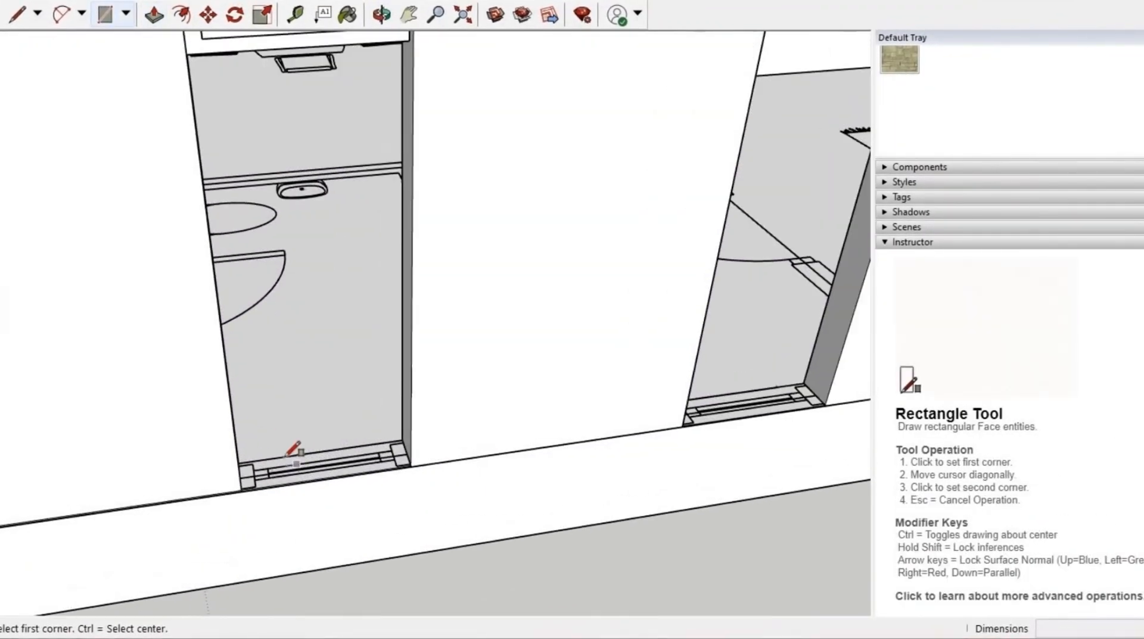
pyautogui.scroll(3, 217, 427)
pyautogui.click(203, 424)
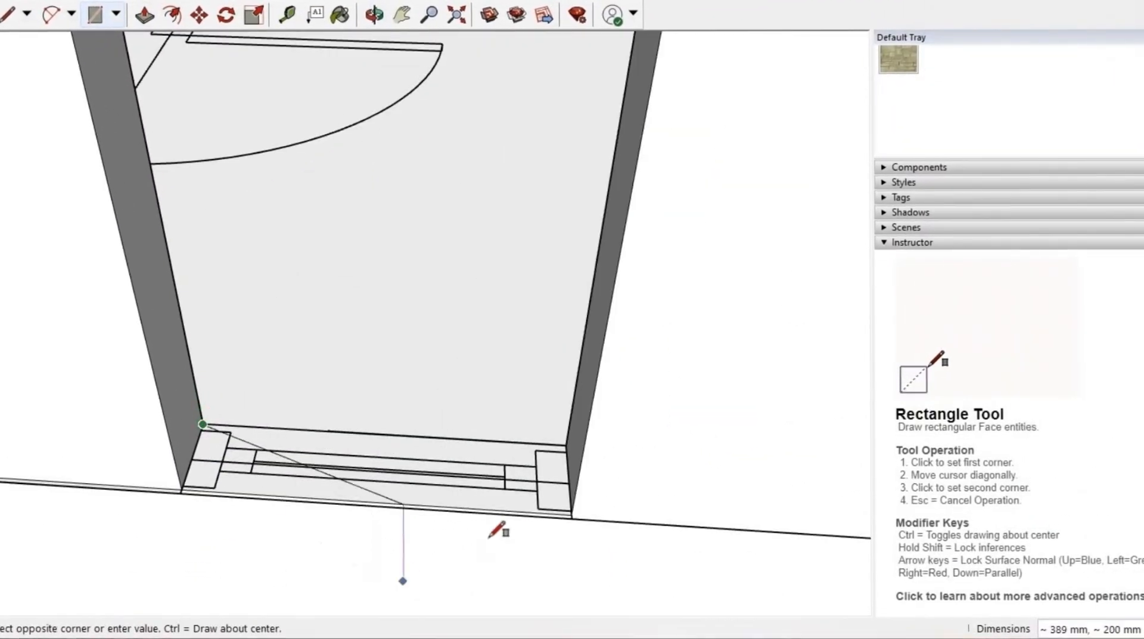
pyautogui.click(573, 516)
pyautogui.scroll(-5, 378, 475)
pyautogui.scroll(5, 715, 498)
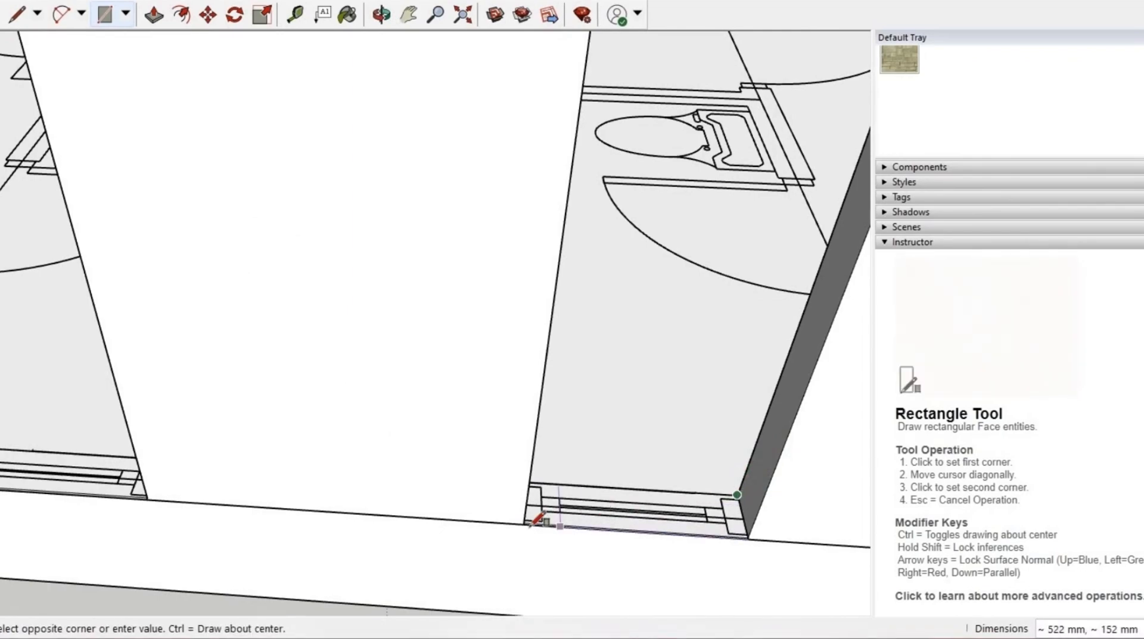
pyautogui.click(636, 521)
# Raise the sill walls below the two small bathroom windows up to the undersides of the window frames.
pyautogui.scroll(-5, 664, 460)
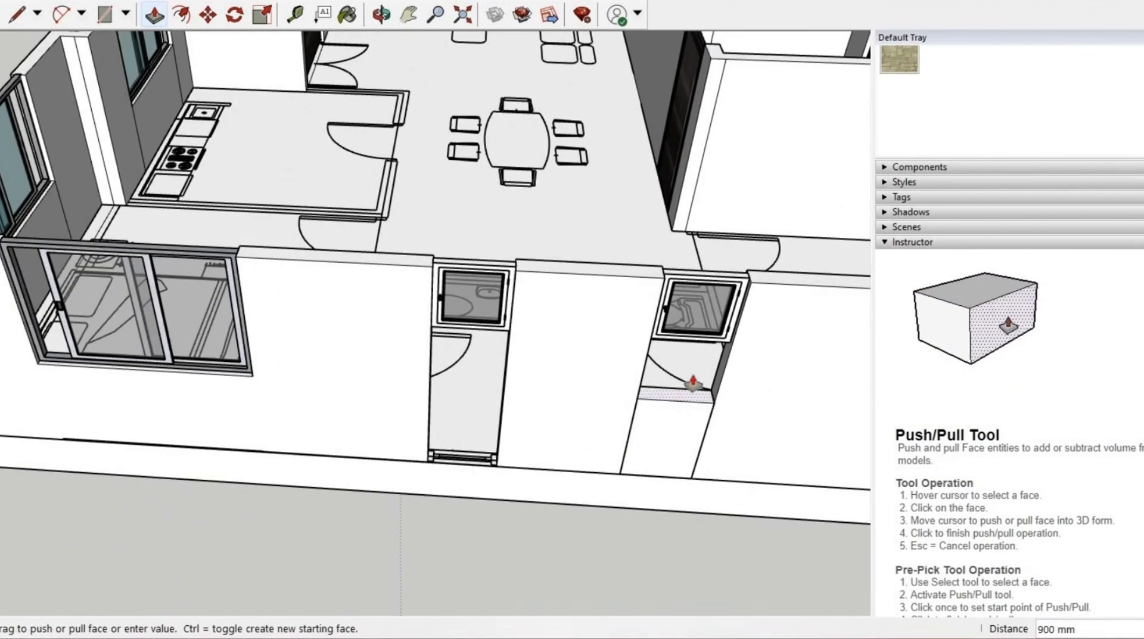
pyautogui.scroll(4, 703, 370)
pyautogui.scroll(2, 716, 358)
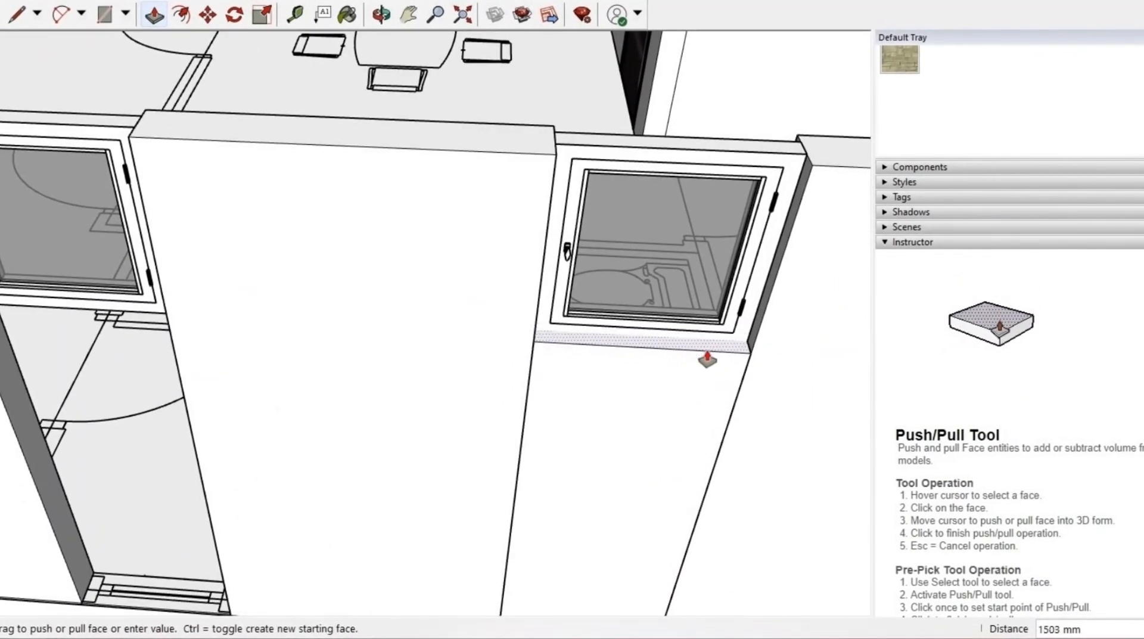
pyautogui.scroll(-2, 628, 384)
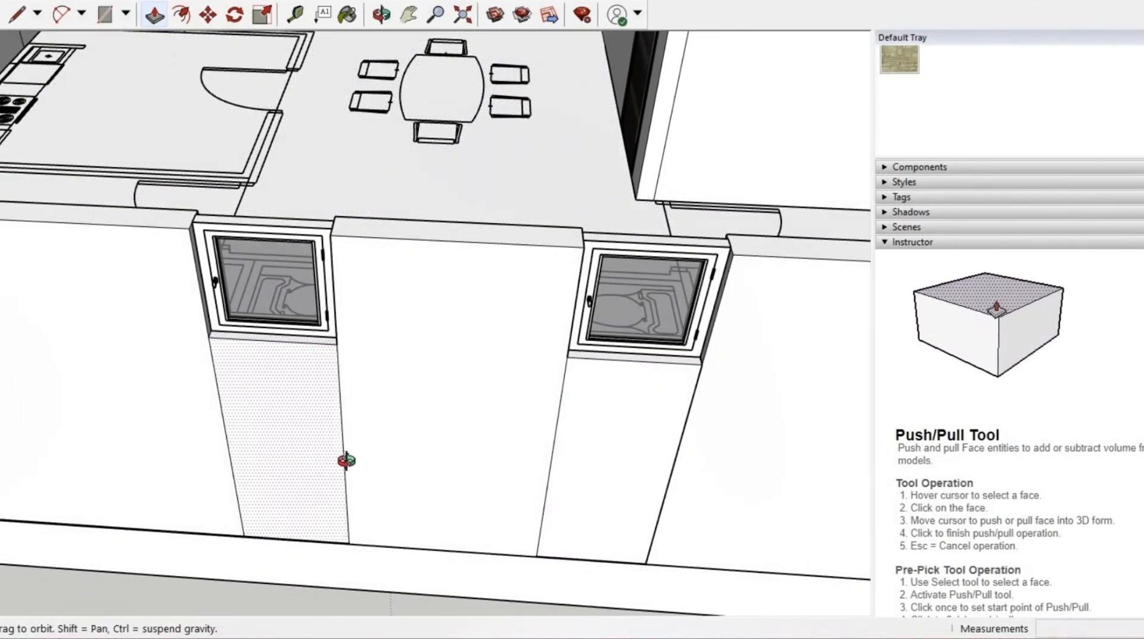
# Raise the sill wall below the small window behind the planter 1492 mm, up to the underside of its frame.
pyautogui.moveTo(346, 460); pyautogui.dragTo(257, 554, button='middle')
pyautogui.scroll(-8, 703, 439)
pyautogui.moveTo(369, 429); pyautogui.dragTo(417, 382, button='middle')
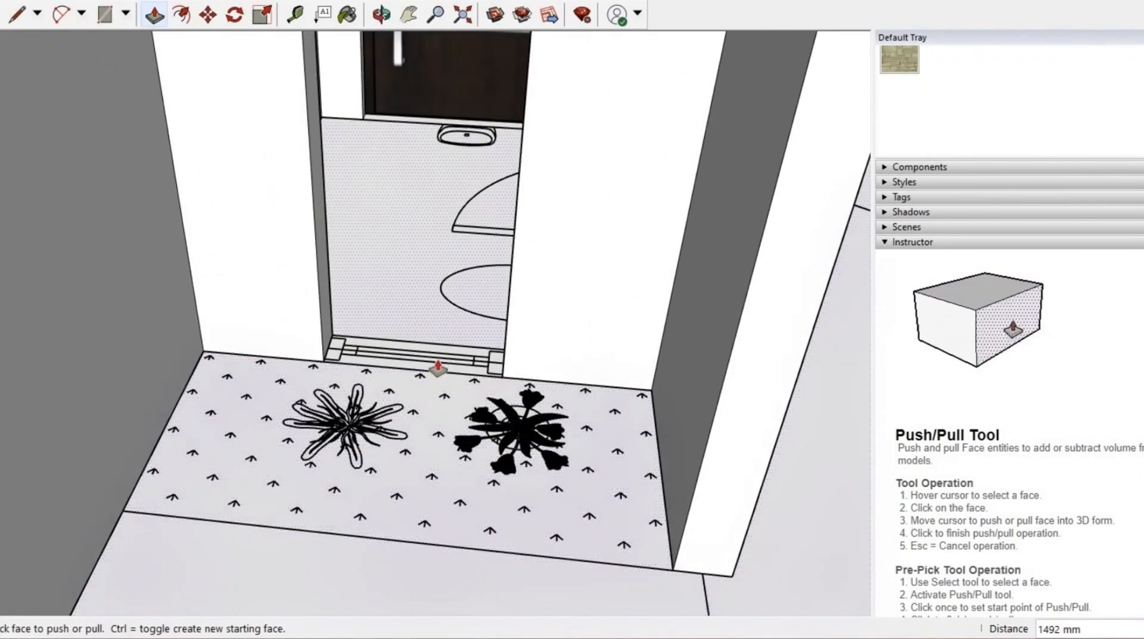
pyautogui.scroll(-3, 437, 370)
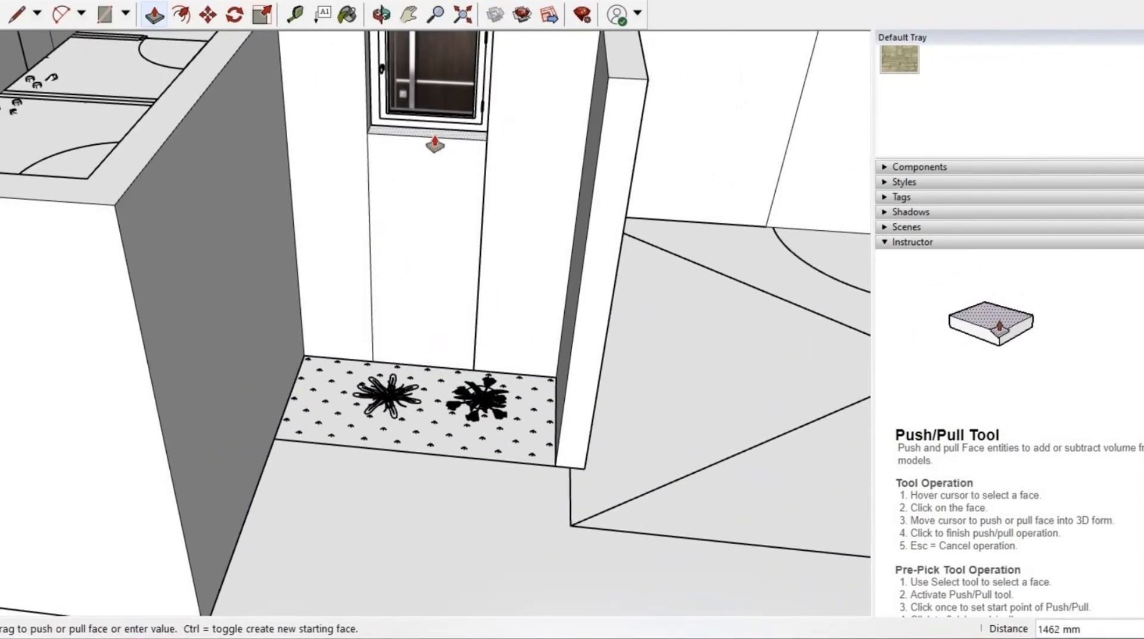
pyautogui.scroll(2, 431, 160)
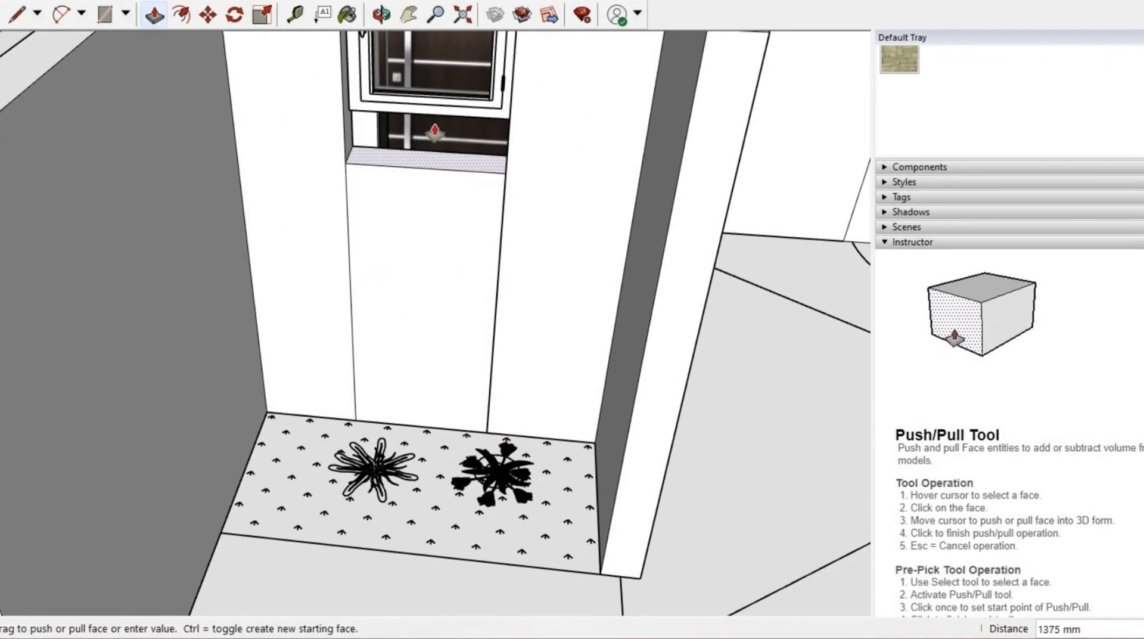
# Draw a line down the side of the floor slab from the base corner of the rear bedroom wall.
pyautogui.scroll(-5, 434, 119)
pyautogui.moveTo(493, 242); pyautogui.dragTo(367, 314, button='middle')
pyautogui.scroll(-5, 299, 238)
pyautogui.moveTo(462, 331); pyautogui.dragTo(635, 282, button='middle')
pyautogui.moveTo(789, 167)
pyautogui.mouseDown(button='middle')
pyautogui.moveTo(217, 153)
pyautogui.moveTo(550, 405)
pyautogui.mouseUp(button='middle')
pyautogui.scroll(3, 490, 353)
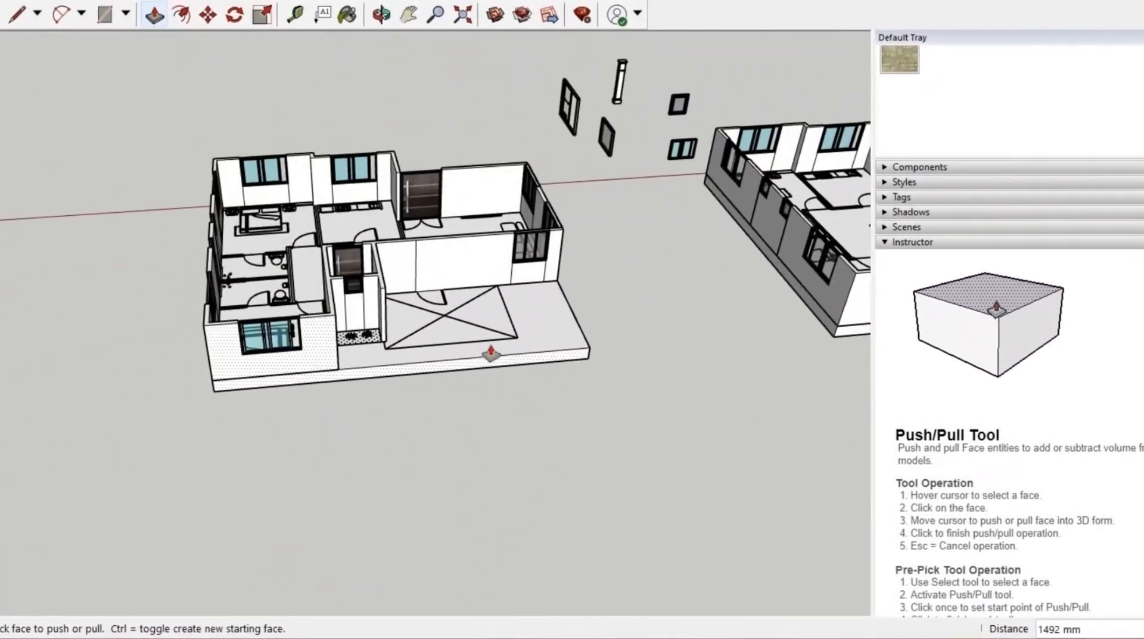
pyautogui.scroll(3, 378, 340)
pyautogui.moveTo(378, 339); pyautogui.dragTo(334, 367, button='middle')
pyautogui.press('l')
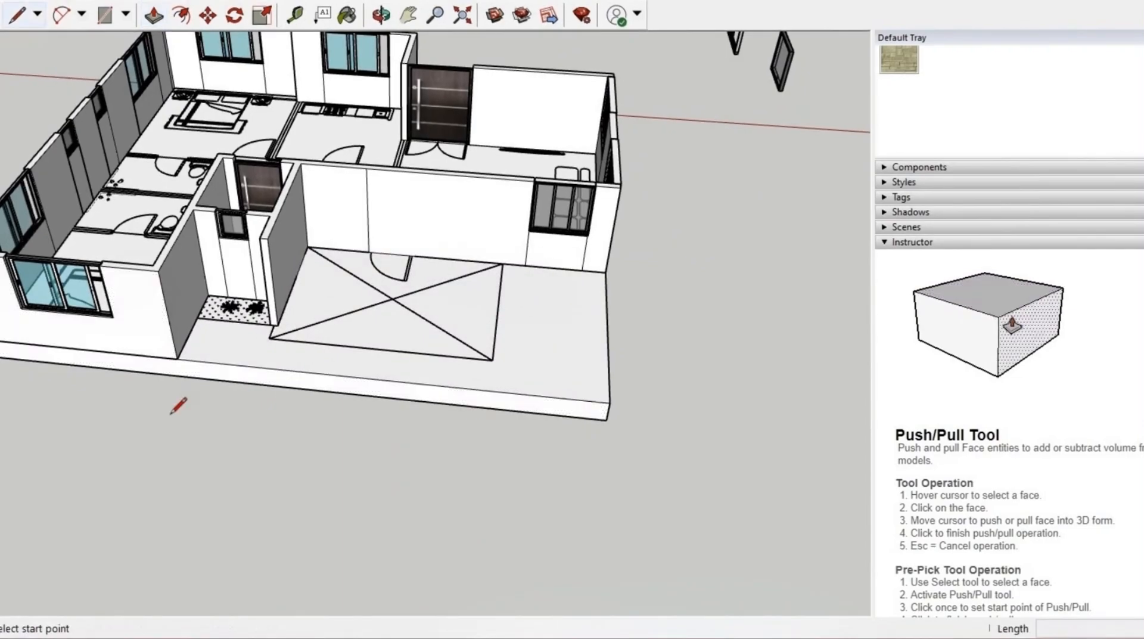
pyautogui.scroll(2, 179, 401)
pyautogui.click(180, 368)
pyautogui.scroll(-3, 204, 412)
pyautogui.press('Escape')
# Draw a vertical line down the side of the floor slab from the outer base corner of the living room wall.
pyautogui.moveTo(340, 418); pyautogui.dragTo(173, 370, button='middle')
pyautogui.moveTo(572, 363); pyautogui.dragTo(489, 340, button='middle')
pyautogui.scroll(2, 490, 338)
pyautogui.click(482, 329)
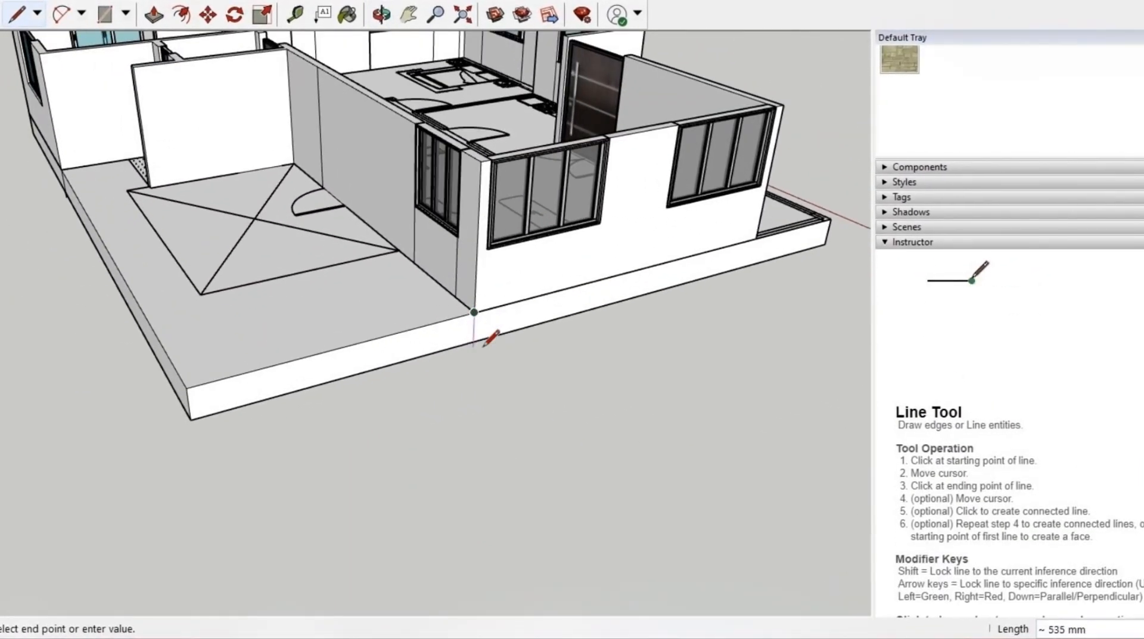
pyautogui.scroll(-1, 474, 390)
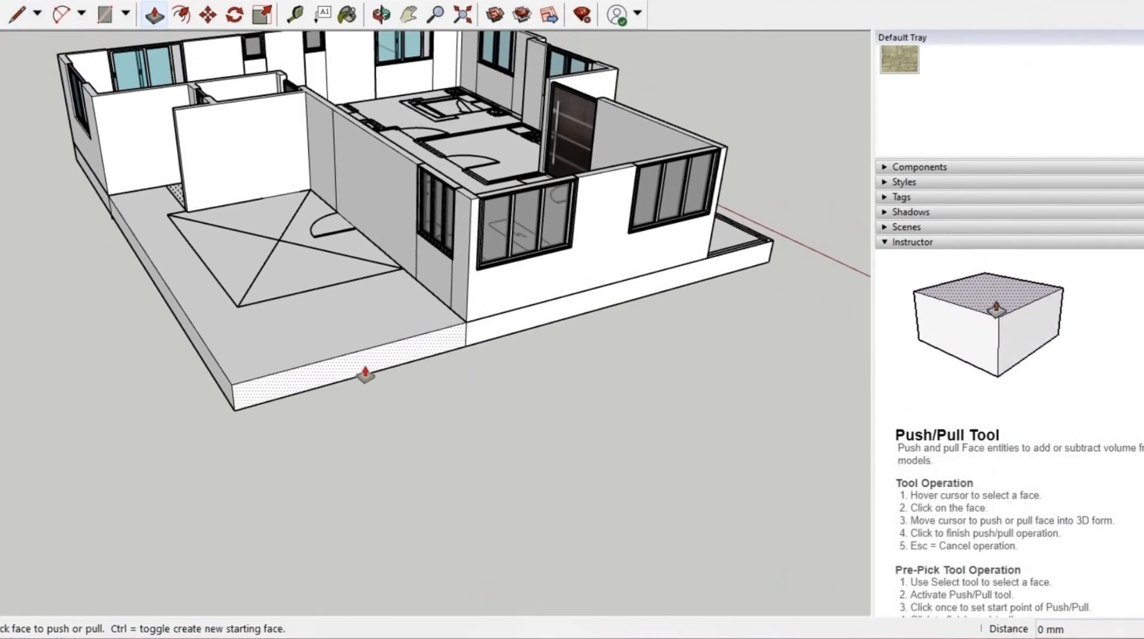
# Push the exposed slab in the carport area back to the house walls and the outer edge of the planter.
pyautogui.scroll(2, 215, 220)
pyautogui.click(195, 225)
pyautogui.moveTo(194, 224); pyautogui.dragTo(241, 340, button='middle')
pyautogui.scroll(3, 253, 320)
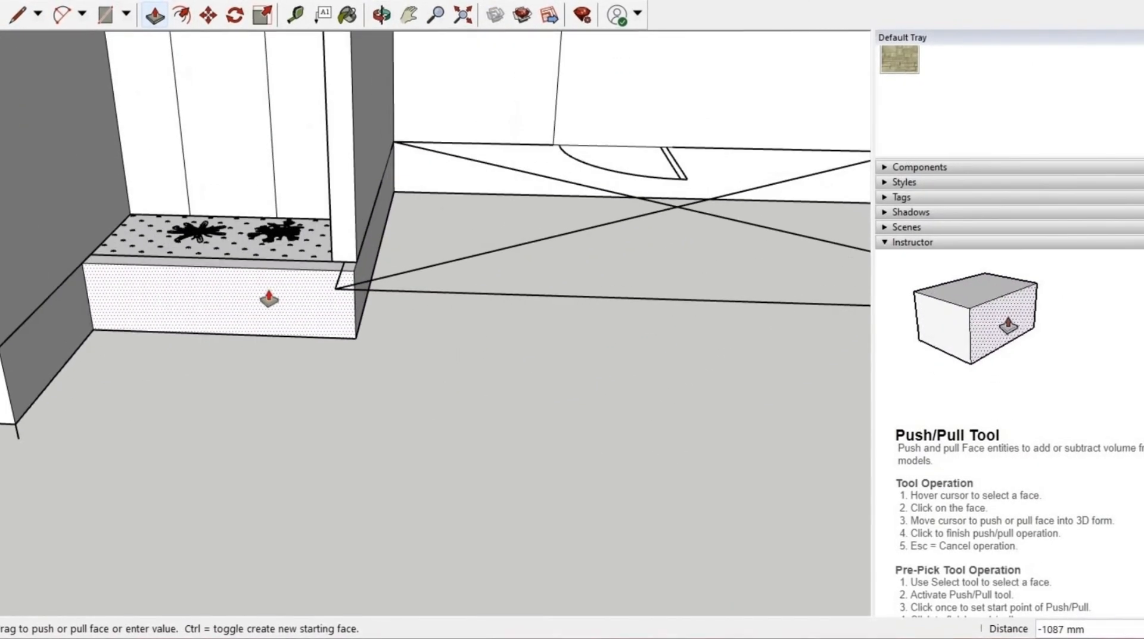
pyautogui.click(343, 267)
pyautogui.moveTo(408, 426); pyautogui.dragTo(465, 493, button='middle')
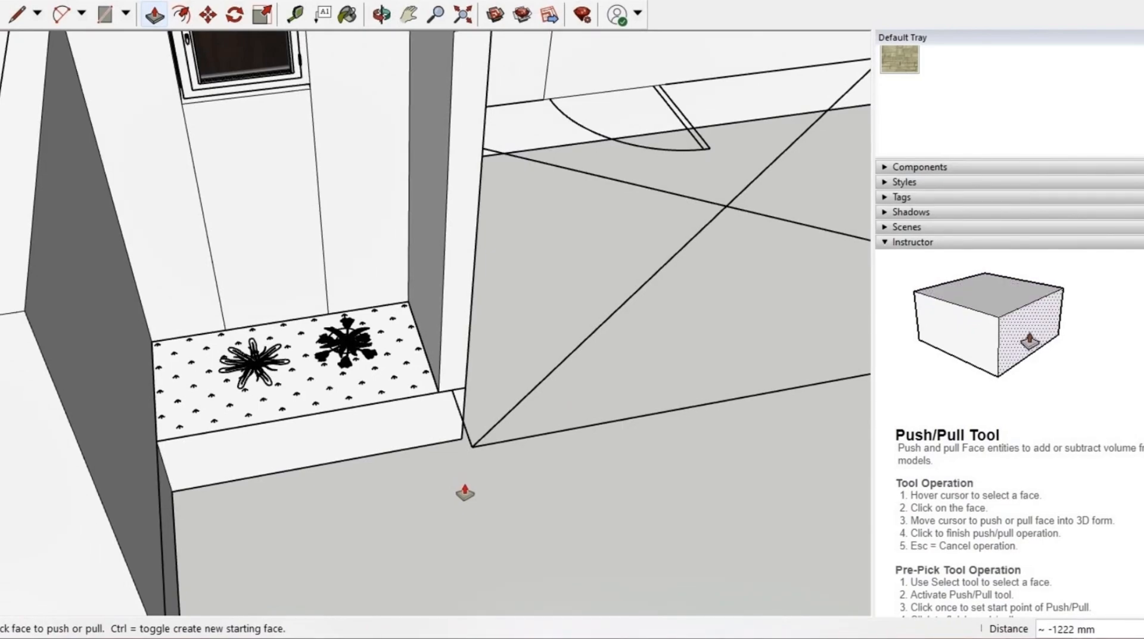
# Split the slab face below the wall end beside the planter with a vertical line, and push the planter part back about 728 mm.
pyautogui.press('l')
pyautogui.scroll(2, 468, 471)
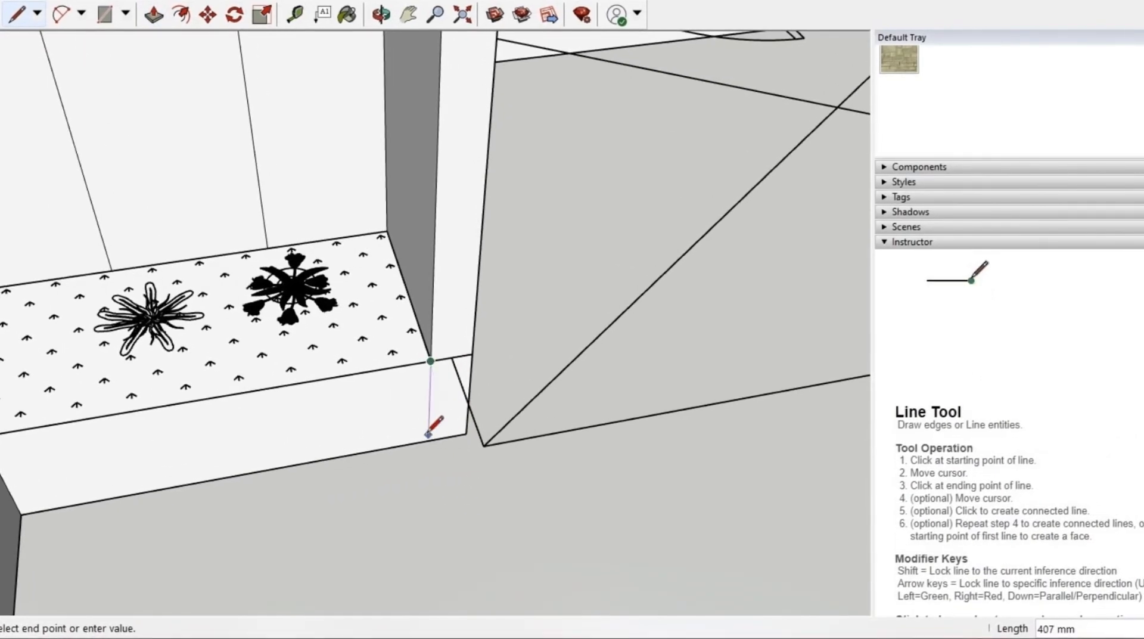
pyautogui.press('p')
pyautogui.click(355, 398)
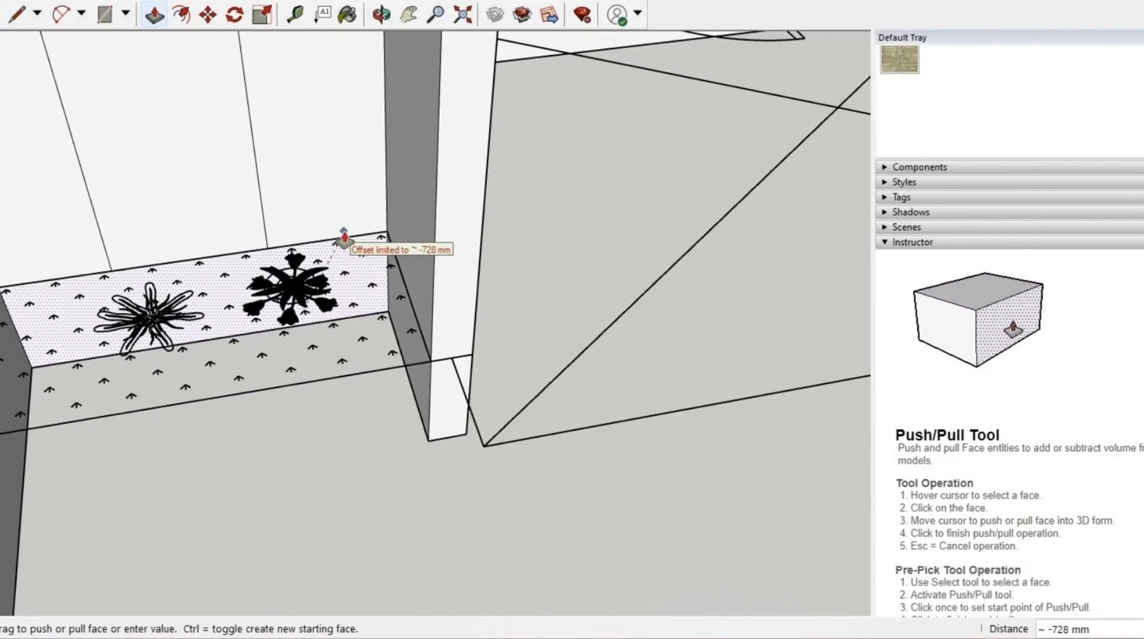
pyautogui.scroll(-2, 315, 393)
pyautogui.moveTo(332, 426); pyautogui.dragTo(248, 388, button='middle')
pyautogui.scroll(-3, 310, 388)
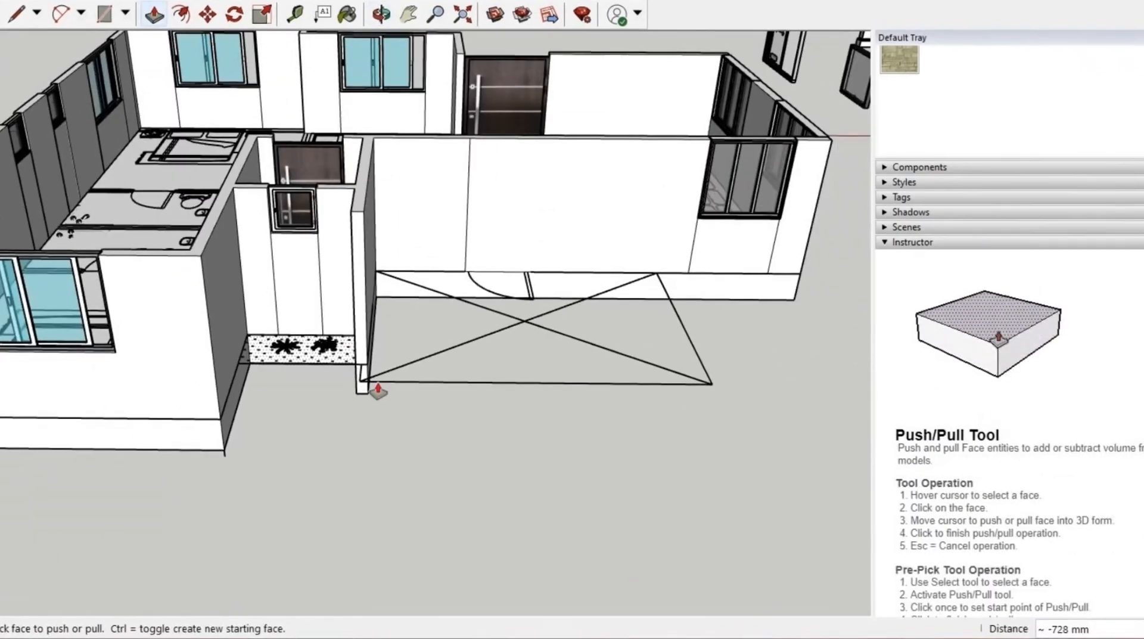
pyautogui.moveTo(375, 388); pyautogui.dragTo(286, 378, button='middle')
pyautogui.scroll(-4, 287, 378)
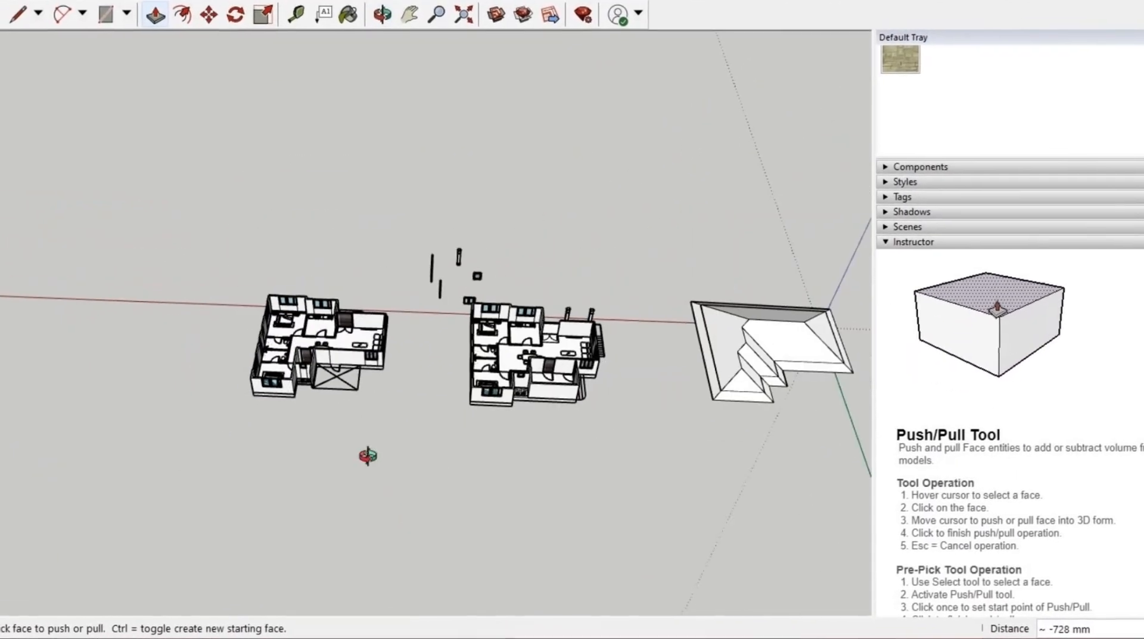
# Copy the two porch columns from the finished house to the new house, using the top front corner of the walls as reference.
pyautogui.moveTo(368, 455); pyautogui.dragTo(594, 403, button='middle')
pyautogui.scroll(4, 572, 404)
pyautogui.scroll(-4, 197, 420)
pyautogui.scroll(5, 78, 428)
pyautogui.press('space')
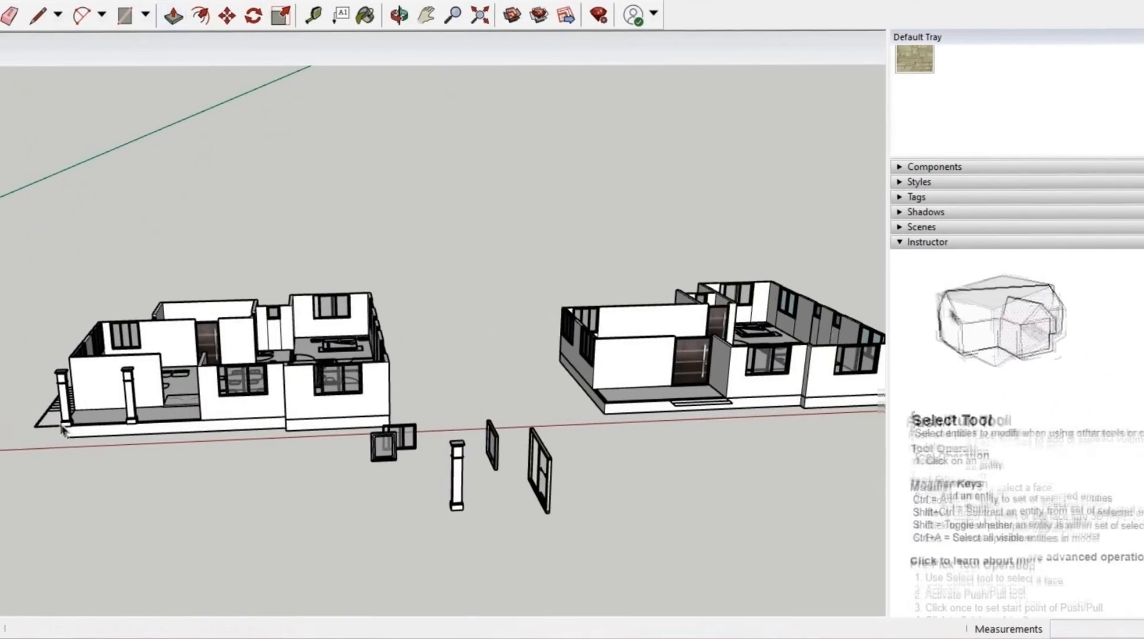
pyautogui.scroll(2, 54, 411)
pyautogui.click(59, 401)
pyautogui.scroll(3, 156, 411)
pyautogui.click(146, 384)
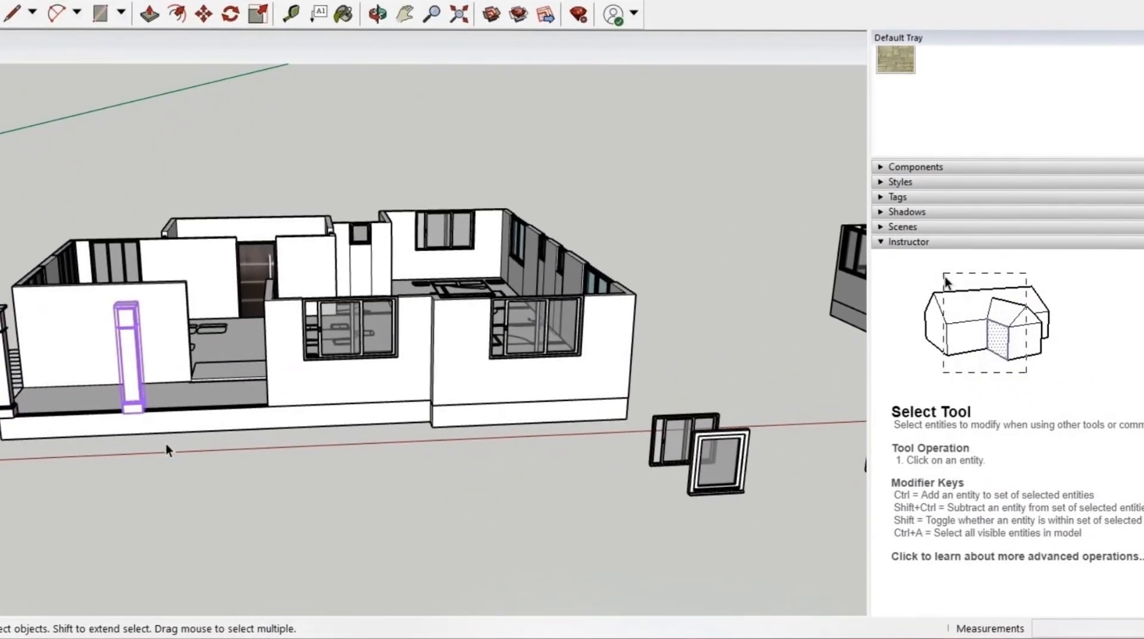
pyautogui.keyDown('shift'); pyautogui.click(6, 397); pyautogui.keyUp('shift')
pyautogui.press('m')
pyautogui.scroll(2, 59, 427)
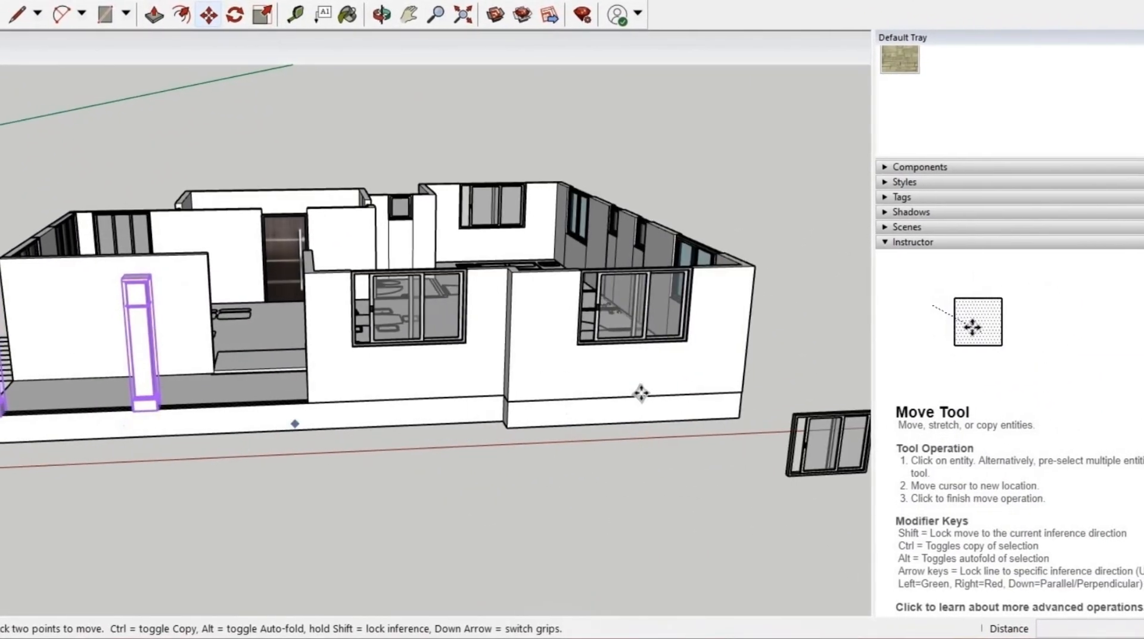
pyautogui.scroll(-2, 639, 391)
pyautogui.scroll(3, 734, 304)
pyautogui.click(731, 272)
pyautogui.scroll(-7, 271, 401)
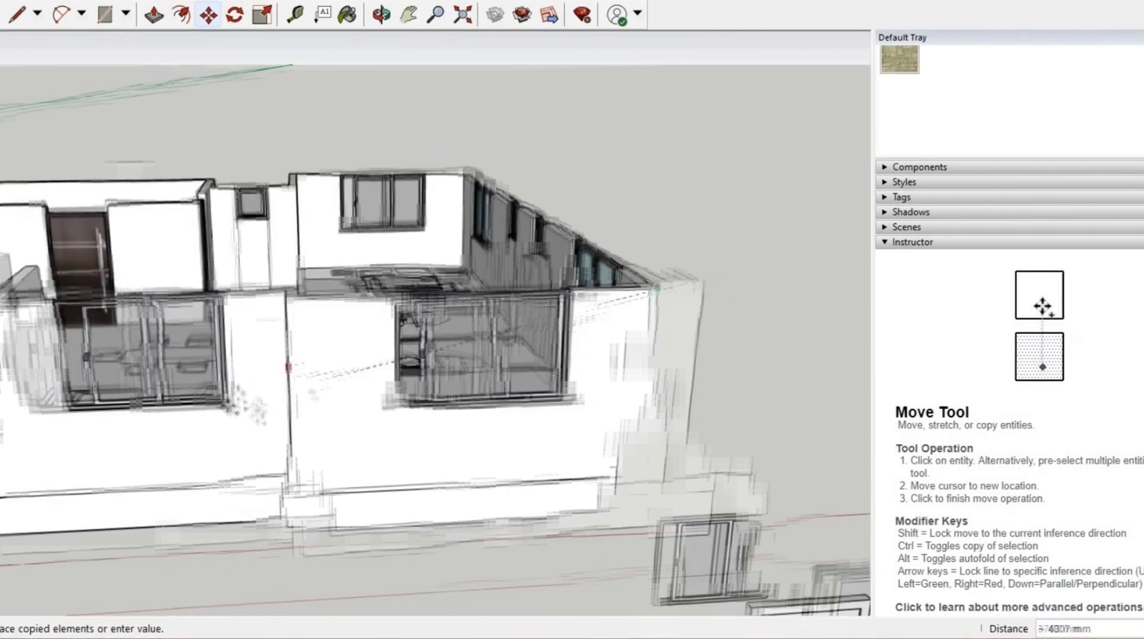
pyautogui.scroll(3, 749, 384)
pyautogui.scroll(3, 757, 369)
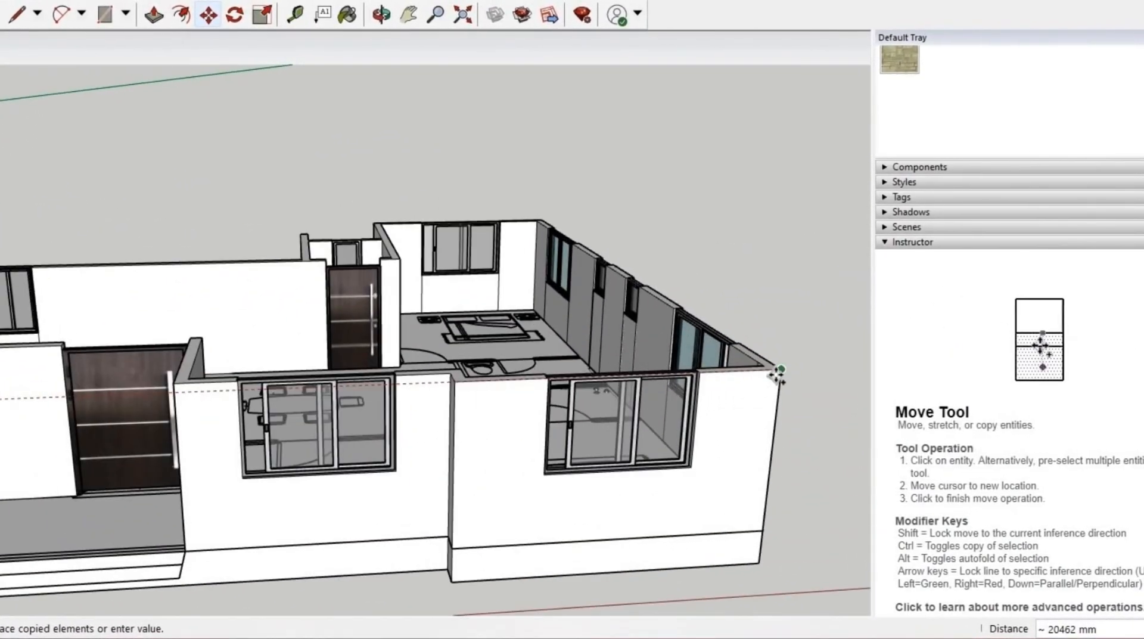
pyautogui.click(778, 375)
# Examine the placement of the copied columns on the new house's front porch against the finished model.
pyautogui.scroll(-5, 771, 387)
pyautogui.scroll(3, 435, 471)
pyautogui.scroll(2, 415, 477)
pyautogui.moveTo(416, 476)
pyautogui.mouseDown(button='middle')
pyautogui.moveTo(656, 413)
pyautogui.moveTo(465, 518)
pyautogui.moveTo(381, 447)
pyautogui.moveTo(406, 399)
pyautogui.moveTo(310, 453)
pyautogui.mouseUp(button='middle')
pyautogui.scroll(-5, 368, 434)
pyautogui.scroll(-3, 299, 456)
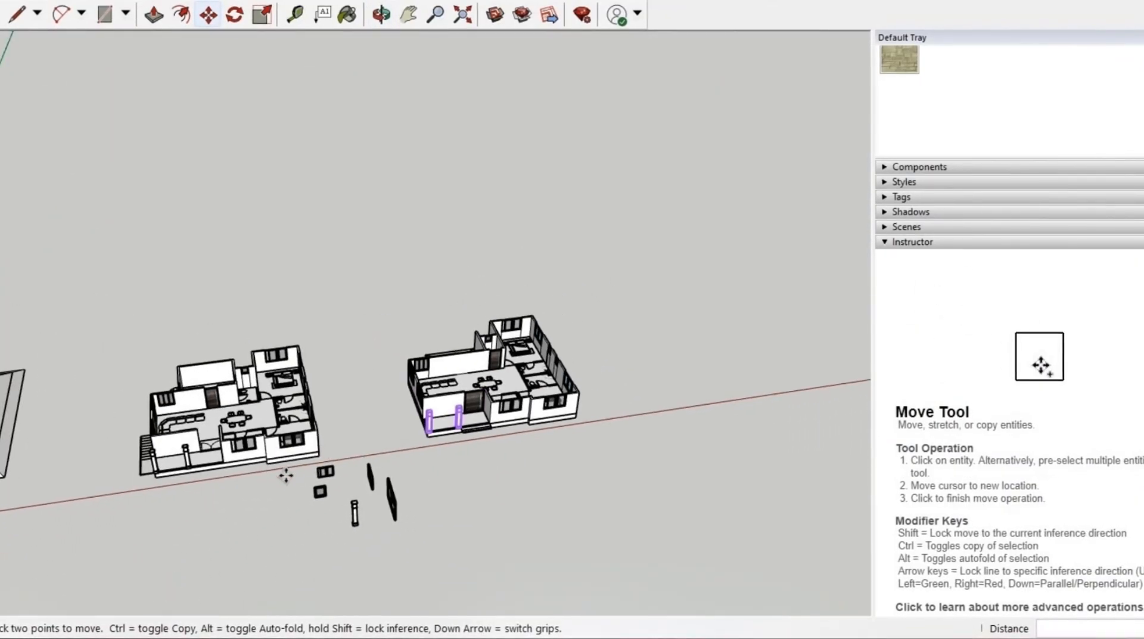
pyautogui.press('space')
pyautogui.scroll(3, 474, 438)
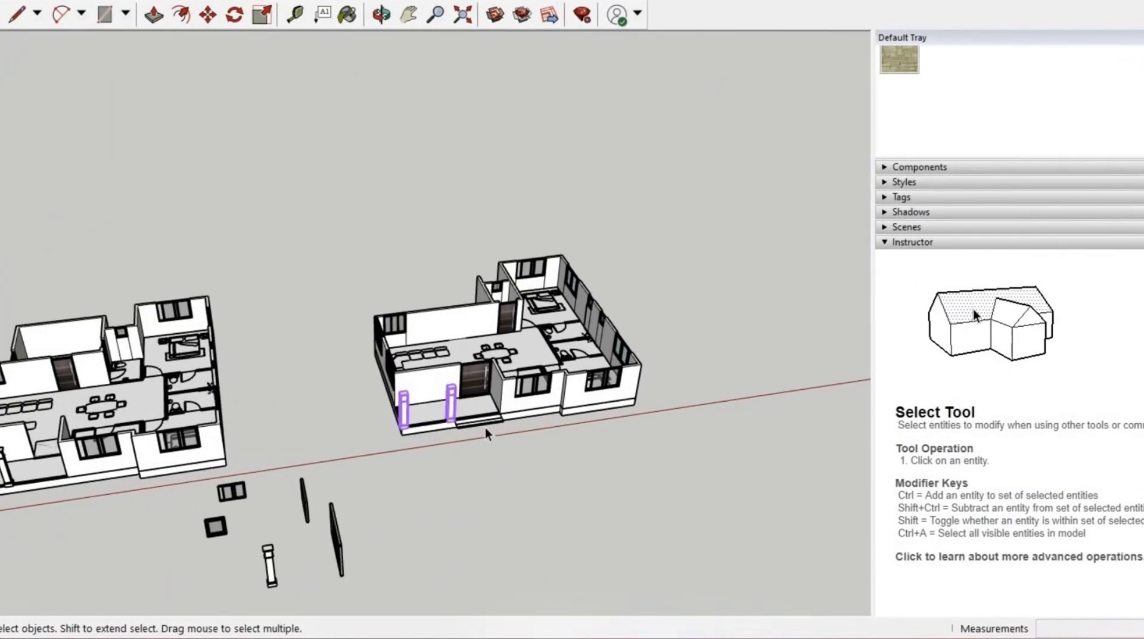
pyautogui.scroll(-2, 485, 427)
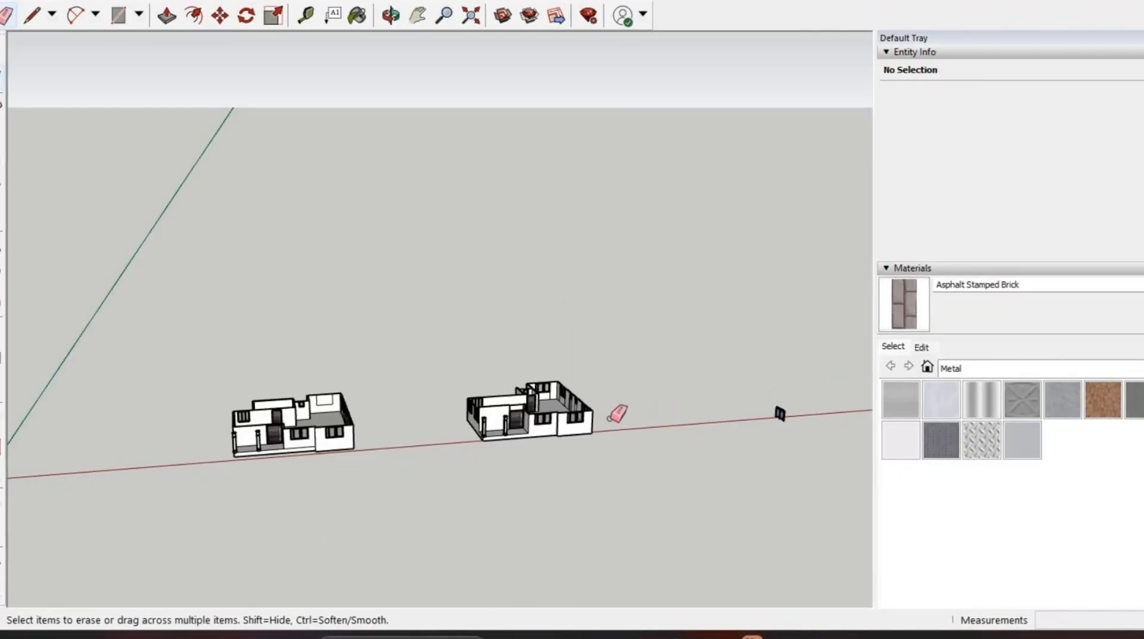
# Select the entire newly built house in the model with both houses and make it a single group.
pyautogui.scroll(3, 608, 421)
pyautogui.moveTo(846, 635)
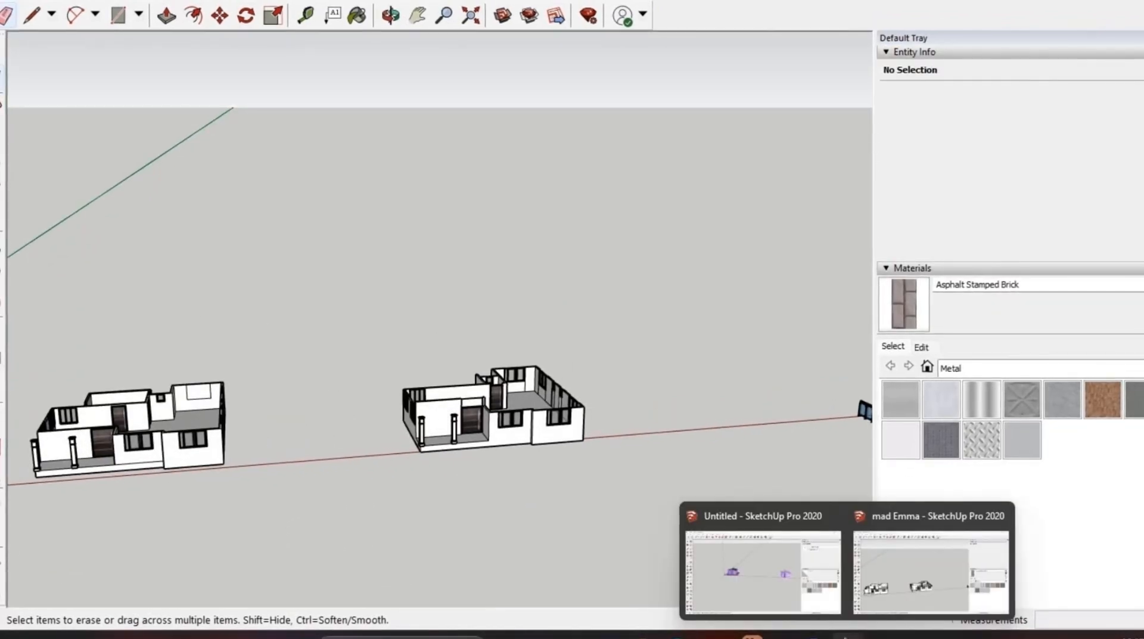
pyautogui.click(956, 543)
pyautogui.scroll(1, 554, 422)
pyautogui.press('space')
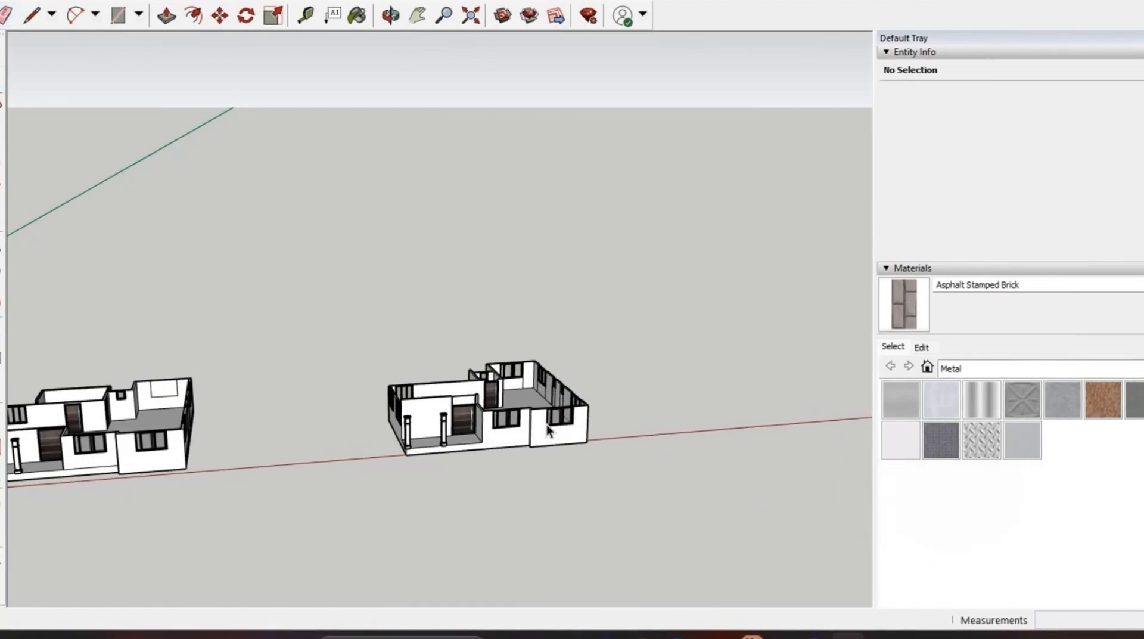
pyautogui.moveTo(548, 429); pyautogui.dragTo(483, 388, button='middle')
pyautogui.moveTo(618, 331); pyautogui.dragTo(338, 506)
pyautogui.rightClick(481, 435)
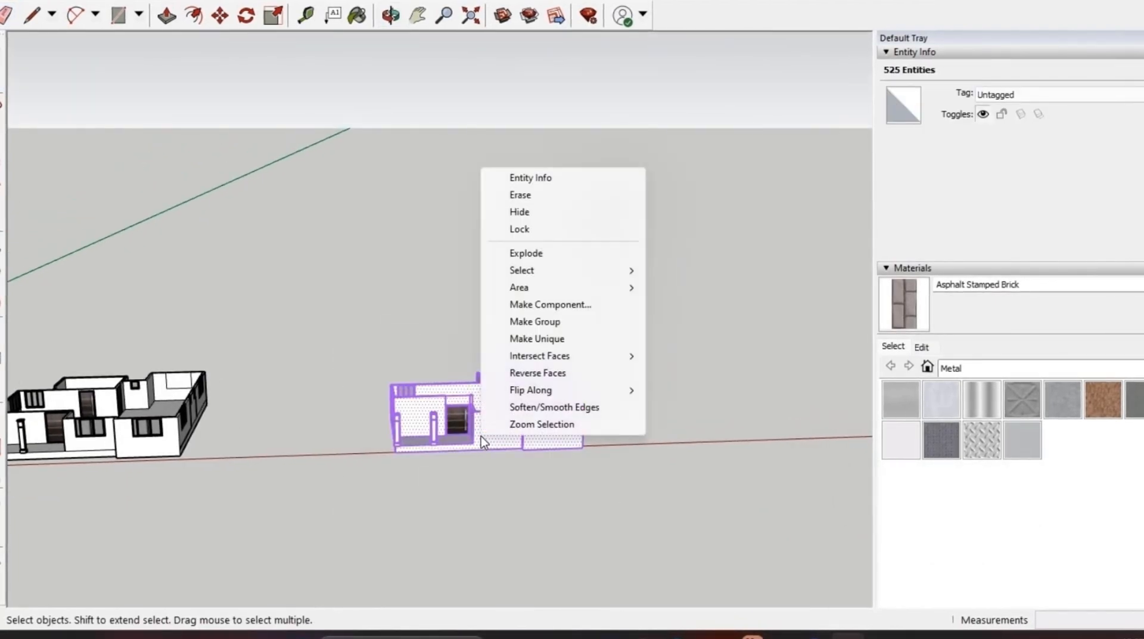
pyautogui.click(534, 322)
pyautogui.scroll(-1, 433, 441)
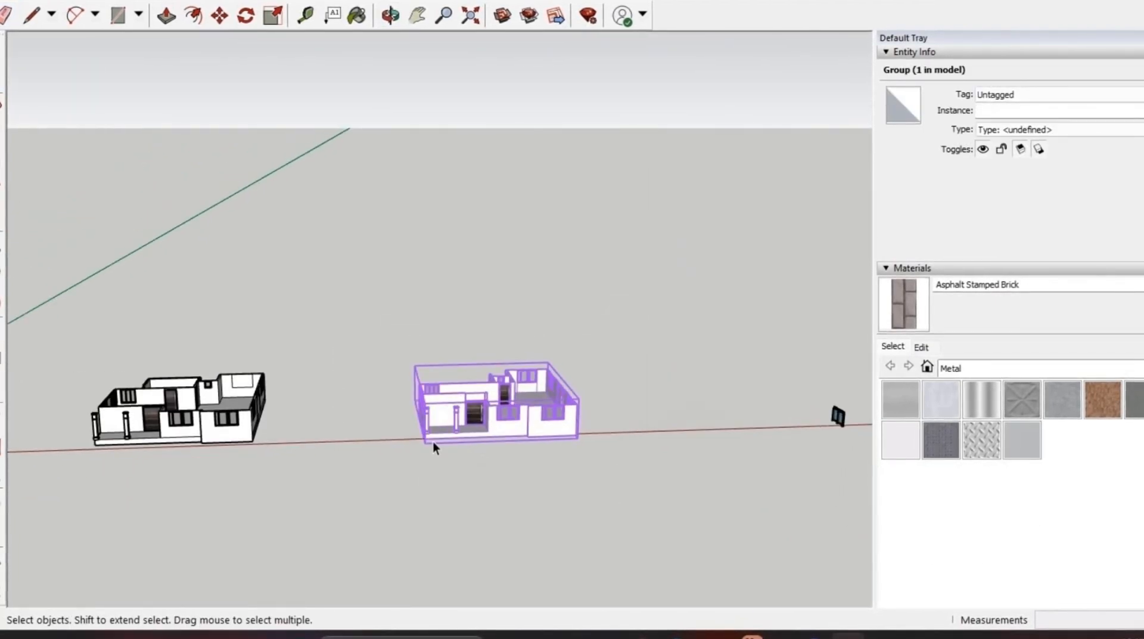
# Move the house group by its bottom front corner onto the matching top wall corner of the other house as an upper storey.
pyautogui.scroll(4, 431, 443)
pyautogui.press('m')
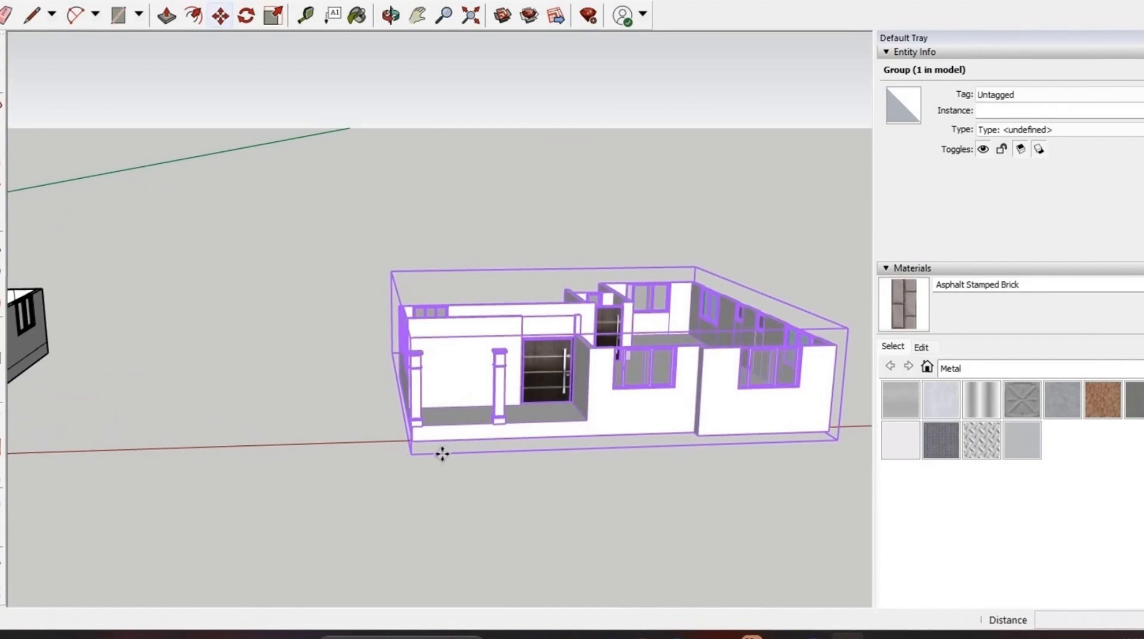
pyautogui.scroll(5, 442, 454)
pyautogui.scroll(-5, 392, 423)
pyautogui.scroll(5, 382, 405)
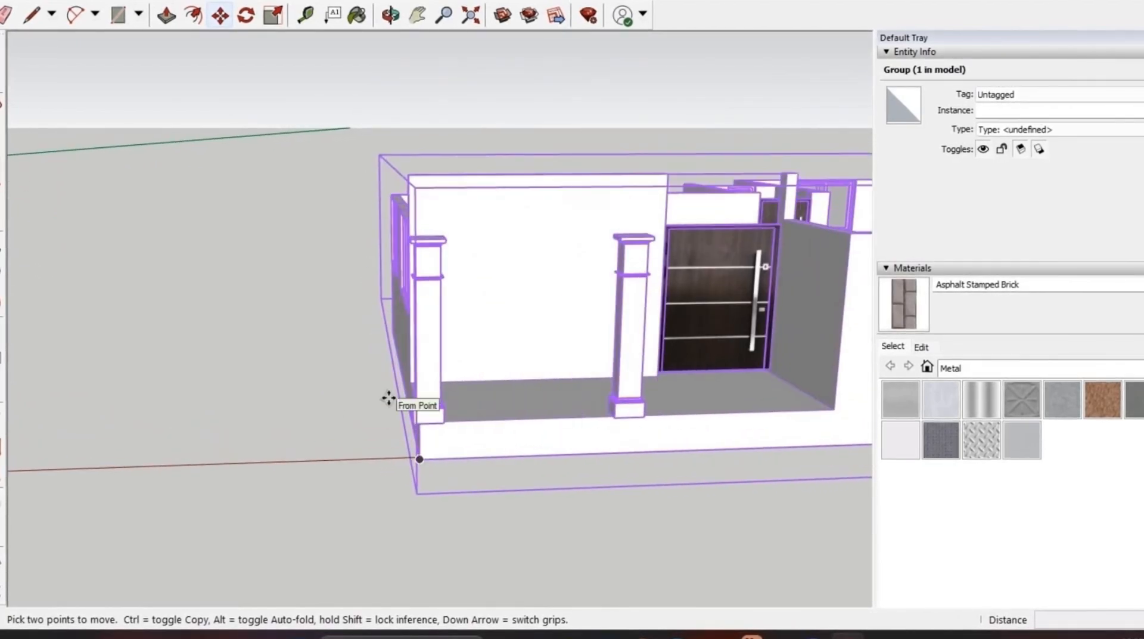
pyautogui.scroll(-5, 388, 398)
pyautogui.scroll(5, 695, 418)
pyautogui.scroll(3, 687, 389)
pyautogui.moveTo(596, 398); pyautogui.dragTo(513, 384, button='middle')
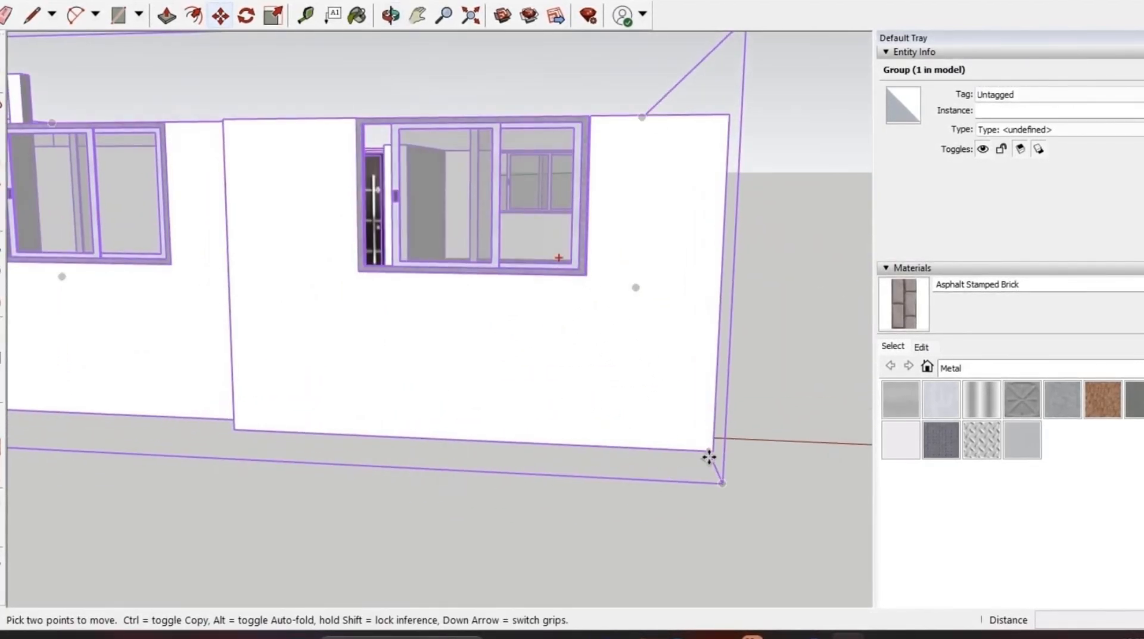
pyautogui.moveTo(710, 457); pyautogui.dragTo(549, 327, button='middle')
pyautogui.moveTo(591, 370); pyautogui.dragTo(606, 429, button='middle')
pyautogui.click(742, 448)
pyautogui.scroll(-8, 825, 334)
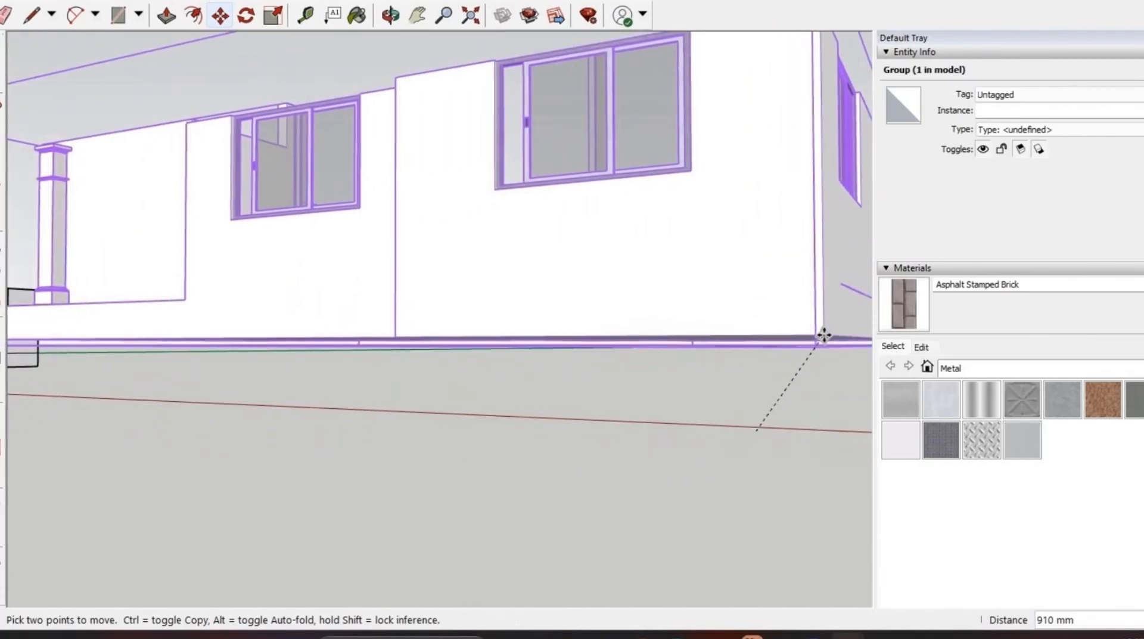
pyautogui.scroll(5, 232, 304)
pyautogui.moveTo(340, 360); pyautogui.dragTo(416, 472, button='middle')
pyautogui.scroll(4, 468, 486)
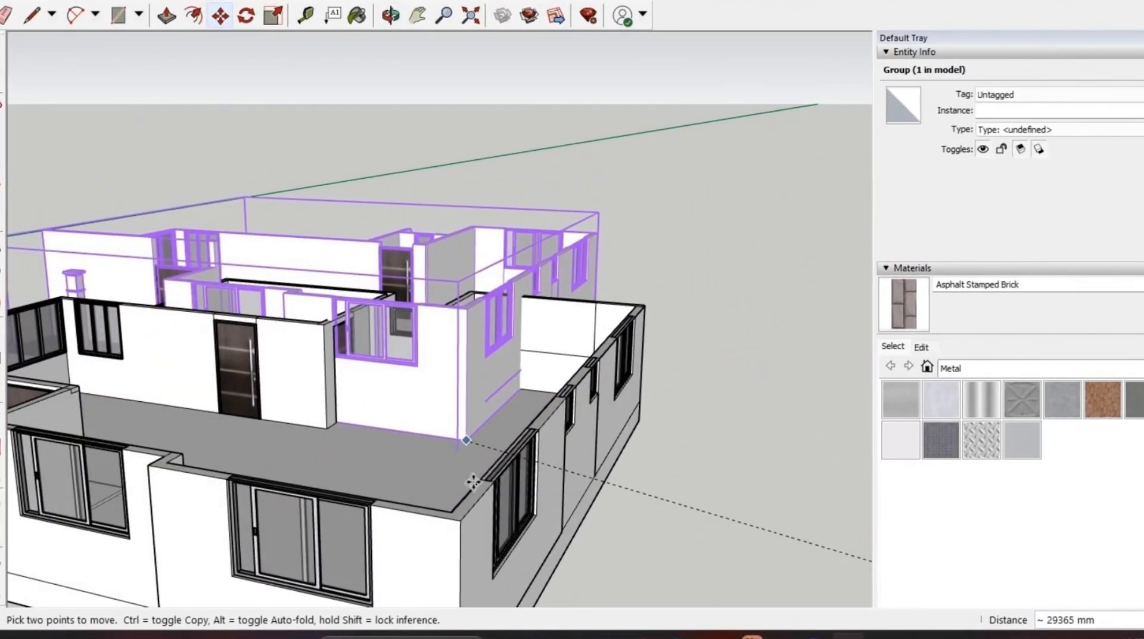
pyautogui.click(458, 562)
# Inspect the alignment of the stacked upper storey from all sides of the house and clear the selection.
pyautogui.scroll(-5, 668, 411)
pyautogui.moveTo(562, 442); pyautogui.dragTo(753, 417, button='middle')
pyautogui.scroll(-5, 620, 427)
pyautogui.moveTo(401, 446); pyautogui.dragTo(841, 482, button='middle')
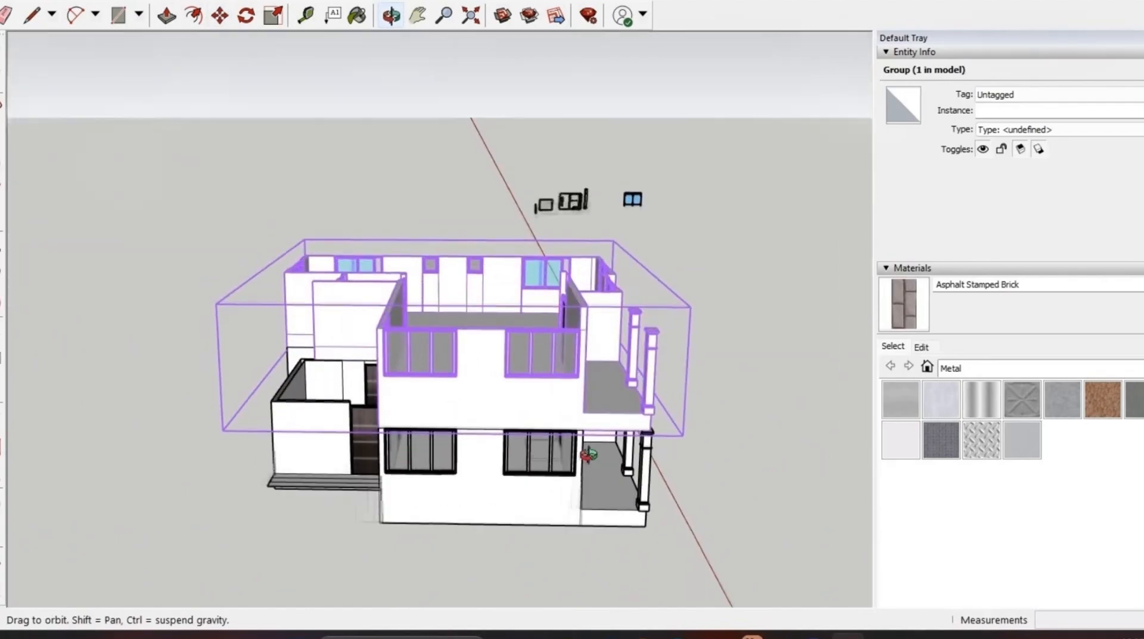
pyautogui.moveTo(438, 450); pyautogui.dragTo(164, 337, button='middle')
pyautogui.scroll(-4, 262, 396)
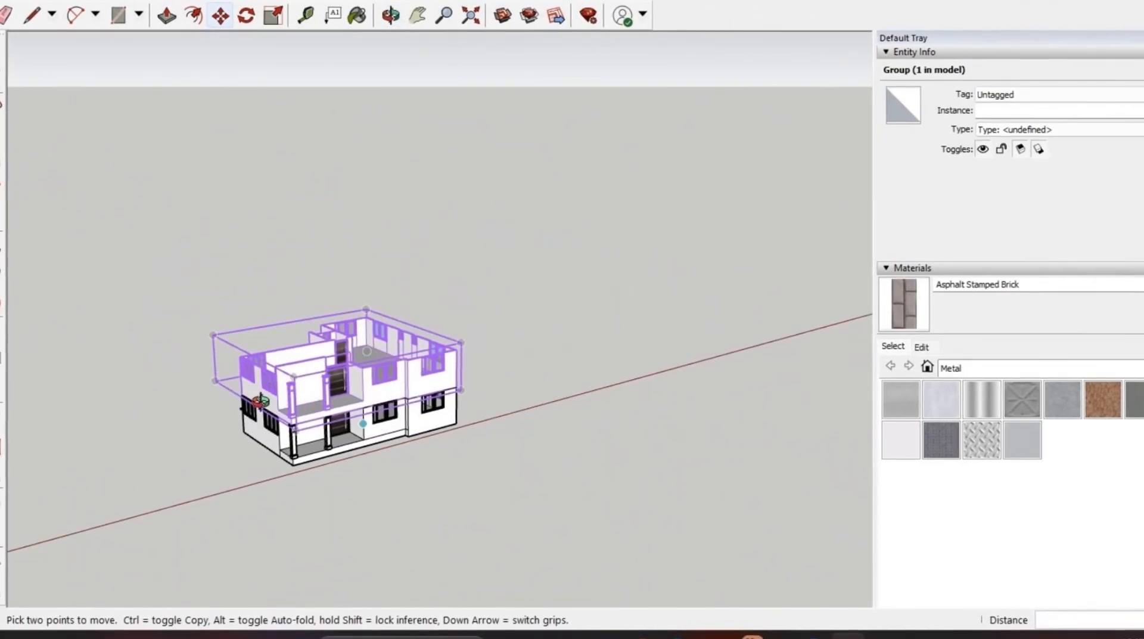
pyautogui.moveTo(369, 406); pyautogui.dragTo(266, 374, button='middle')
pyautogui.scroll(6, 352, 394)
pyautogui.scroll(-3, 393, 386)
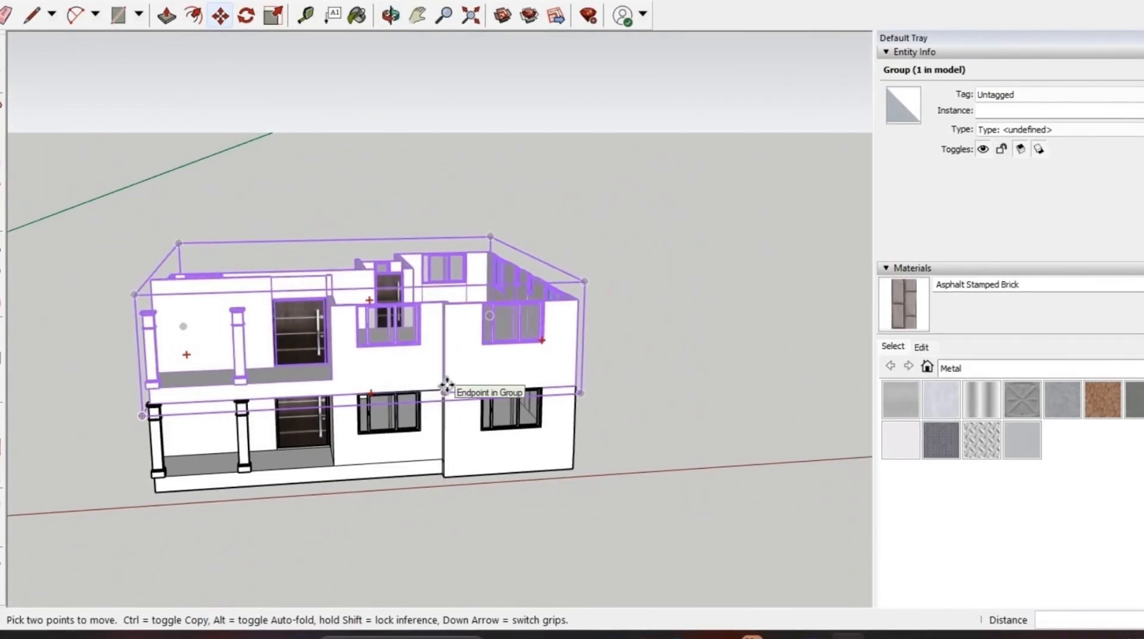
pyautogui.scroll(2, 381, 271)
pyautogui.click(663, 253)
# Examine the two-storey house's upper rooms, windows and front porch columns from close up and from a distance.
pyautogui.scroll(4, 414, 264)
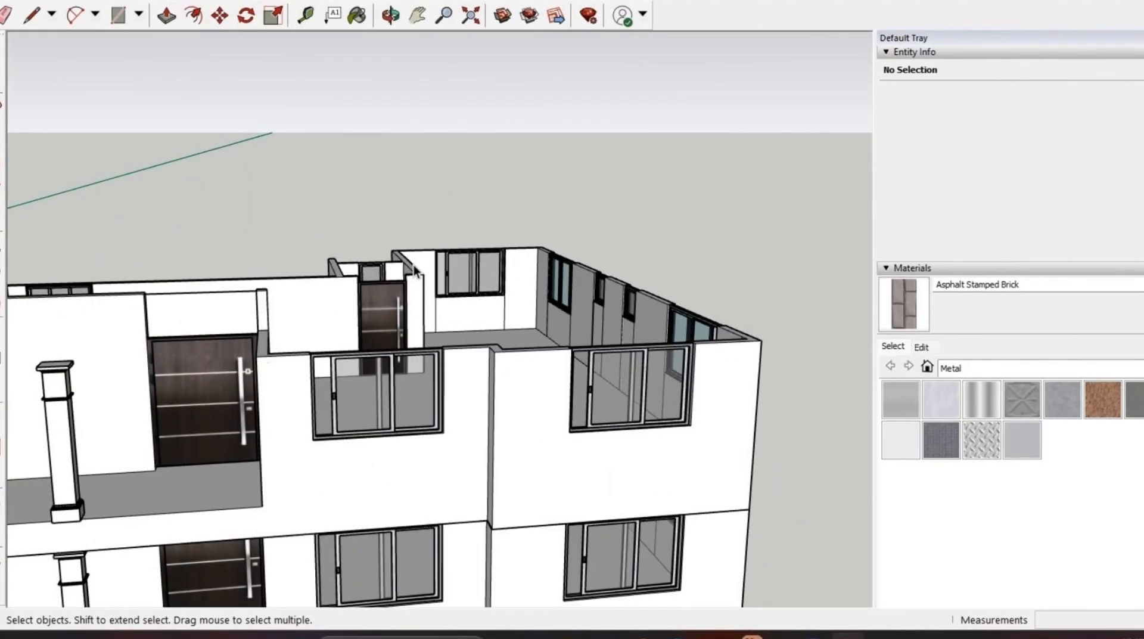
pyautogui.scroll(-5, 413, 264)
pyautogui.moveTo(230, 259); pyautogui.dragTo(284, 338, button='middle')
pyautogui.scroll(5, 149, 367)
pyautogui.scroll(-5, 527, 218)
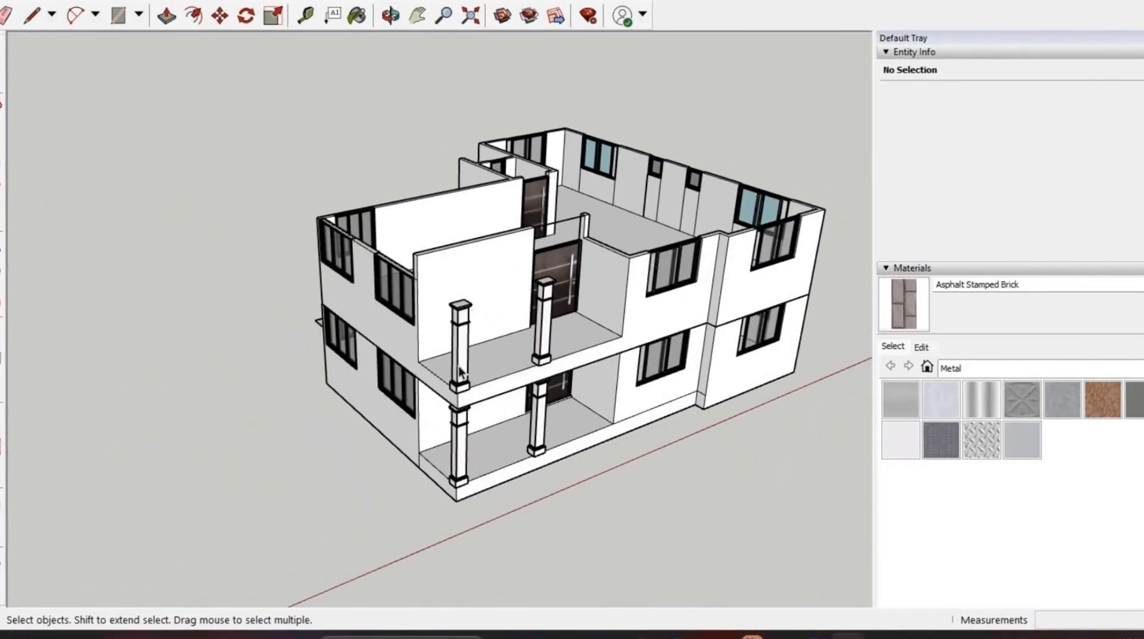
pyautogui.scroll(4, 459, 366)
pyautogui.scroll(-4, 384, 407)
pyautogui.moveTo(383, 408); pyautogui.dragTo(358, 366, button='middle')
pyautogui.scroll(-1, 302, 292)
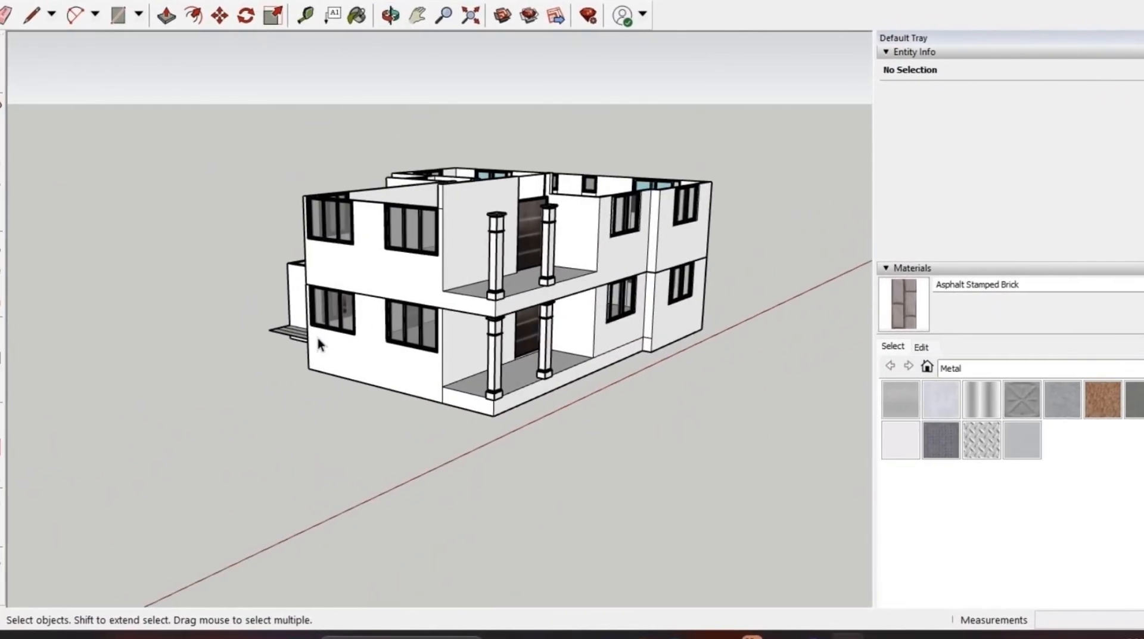
pyautogui.scroll(4, 320, 374)
pyautogui.scroll(-6, 310, 375)
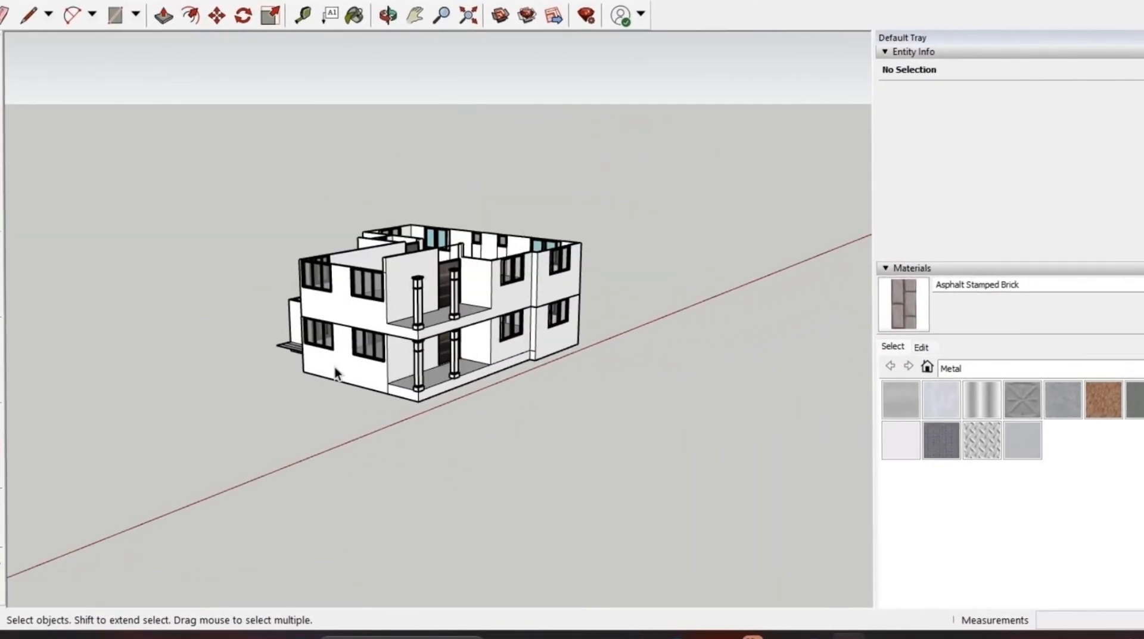
# Draw a 150 mm vertical line in front of the house and an upright rectangle for the side profile of a stair step.
pyautogui.press('l')
pyautogui.scroll(4, 384, 401)
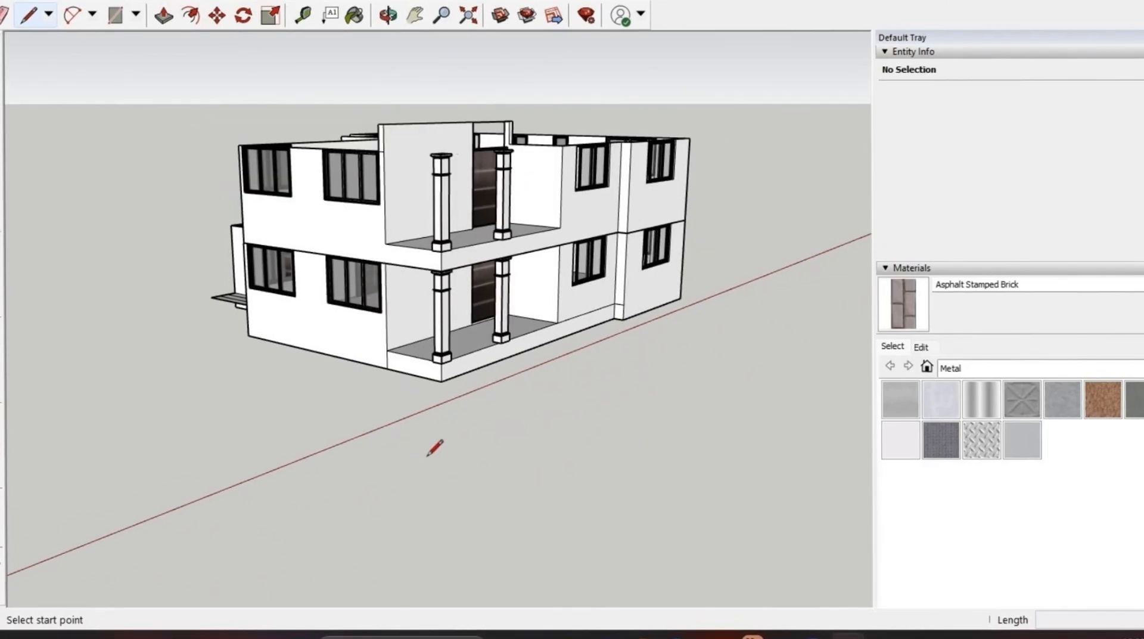
pyautogui.click(427, 456)
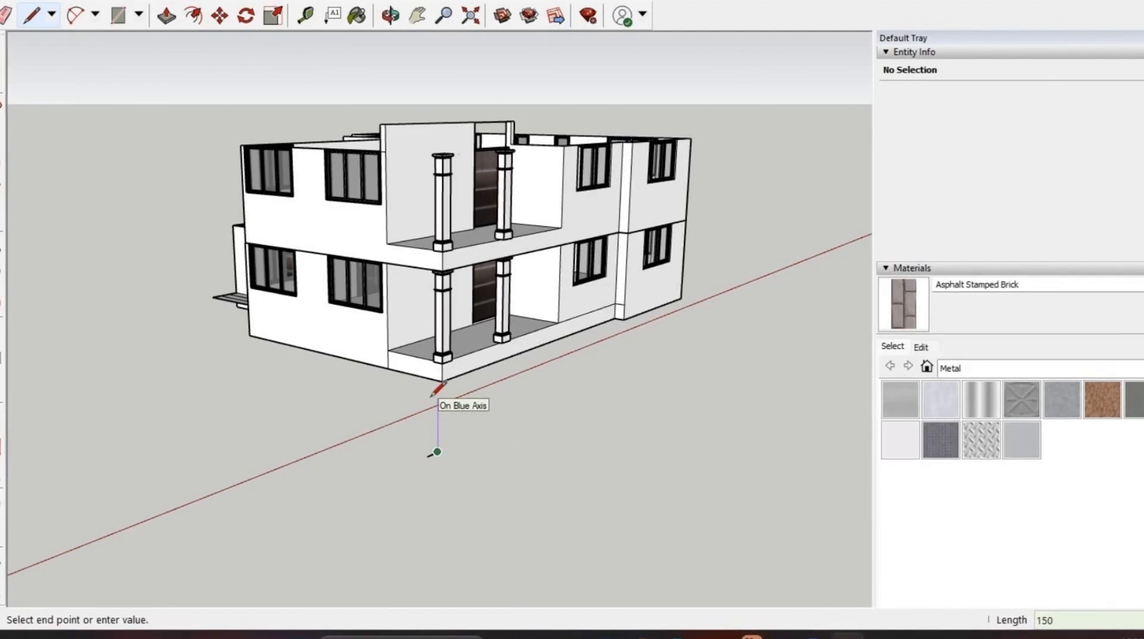
pyautogui.scroll(5, 435, 411)
pyautogui.press('r')
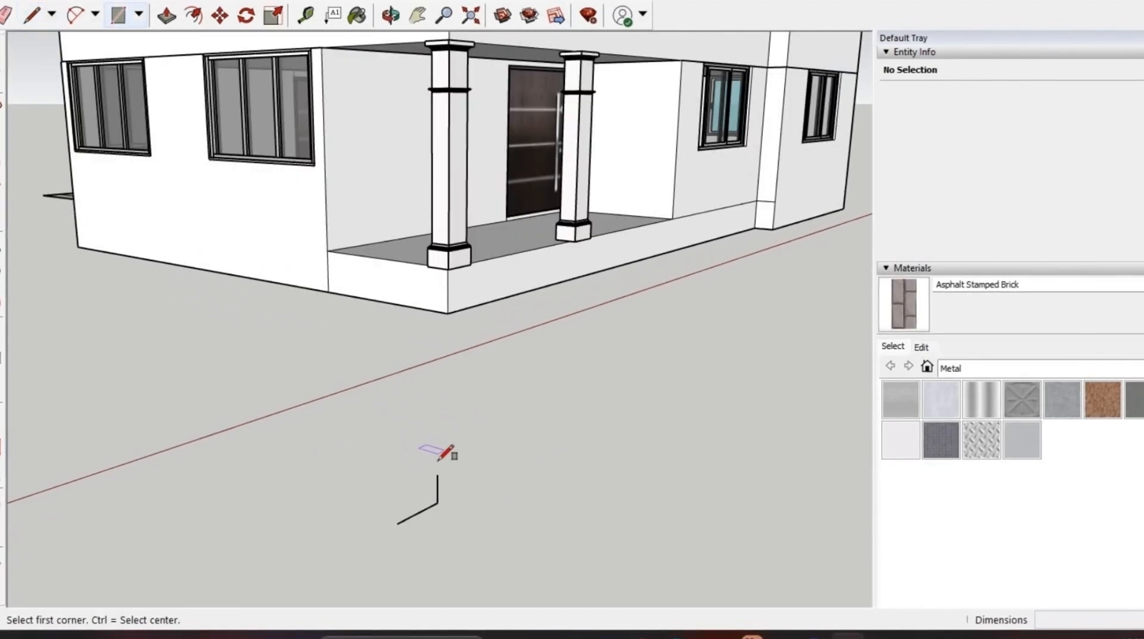
pyautogui.scroll(-1, 398, 466)
pyautogui.scroll(1, 405, 462)
pyautogui.moveTo(391, 458); pyautogui.dragTo(218, 426, button='middle')
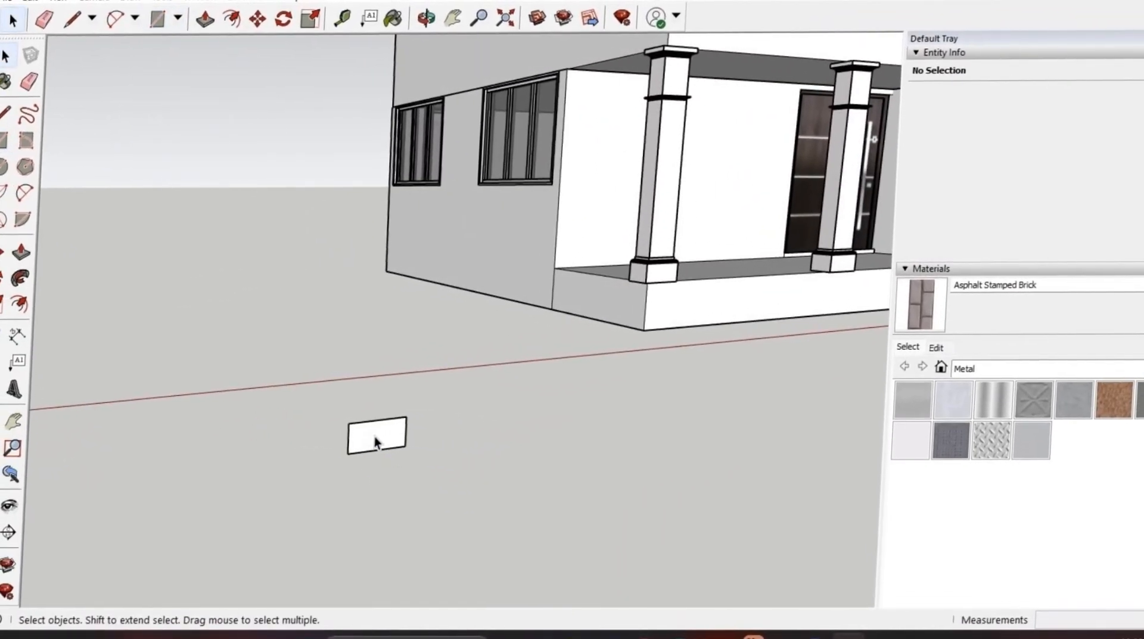
# Select the whole step rectangle with its edges and make it a component.
pyautogui.click(374, 440)
pyautogui.doubleClick(372, 439)
pyautogui.rightClick(372, 439)
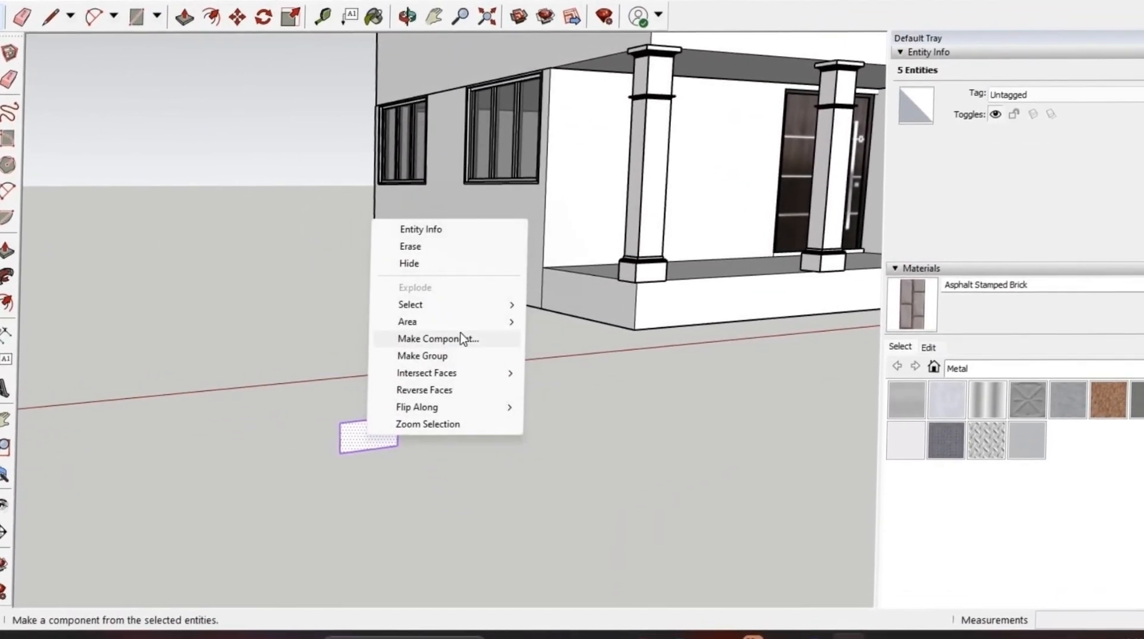
pyautogui.click(428, 338)
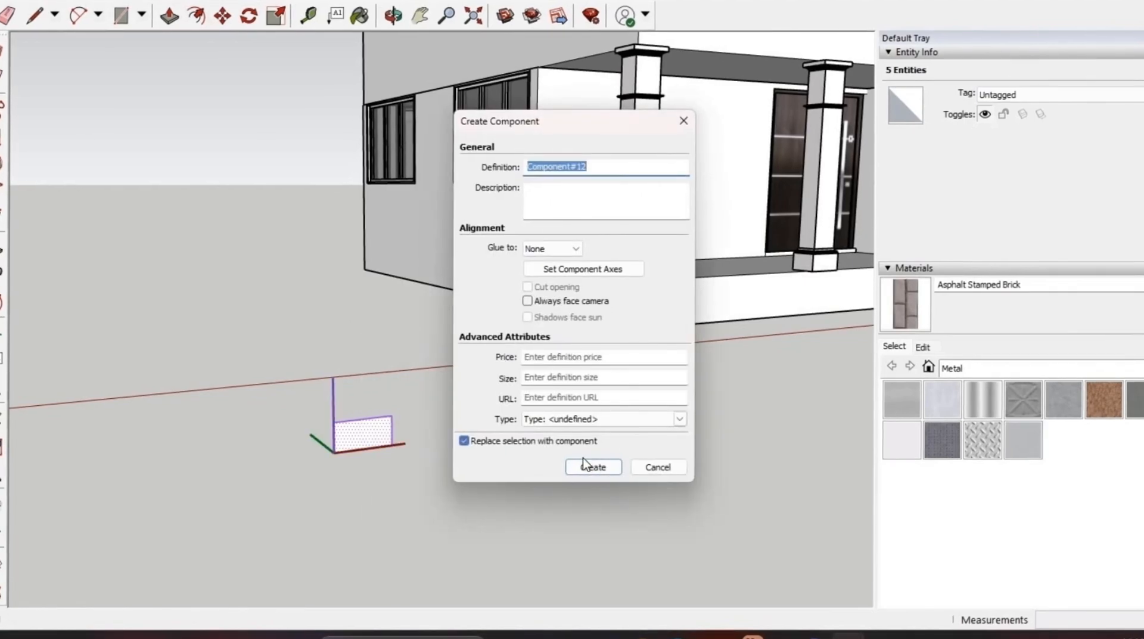
pyautogui.click(593, 467)
# Copy the step component diagonally from corner to opposite corner and repeat the copy 18 times to form a flight.
pyautogui.scroll(5, 363, 417)
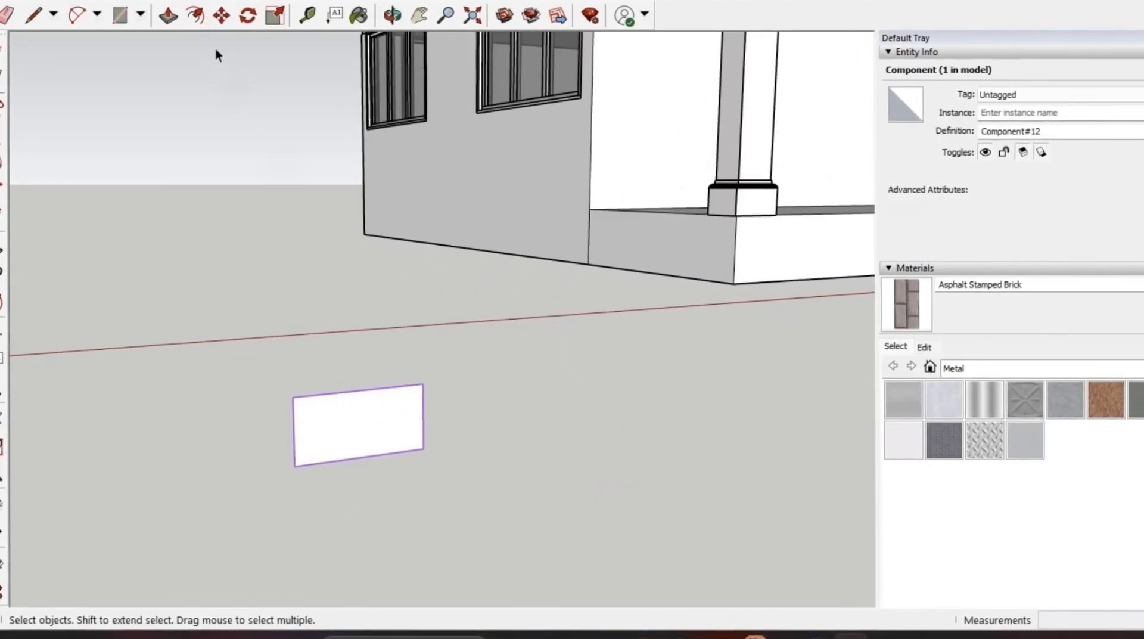
pyautogui.scroll(2, 297, 462)
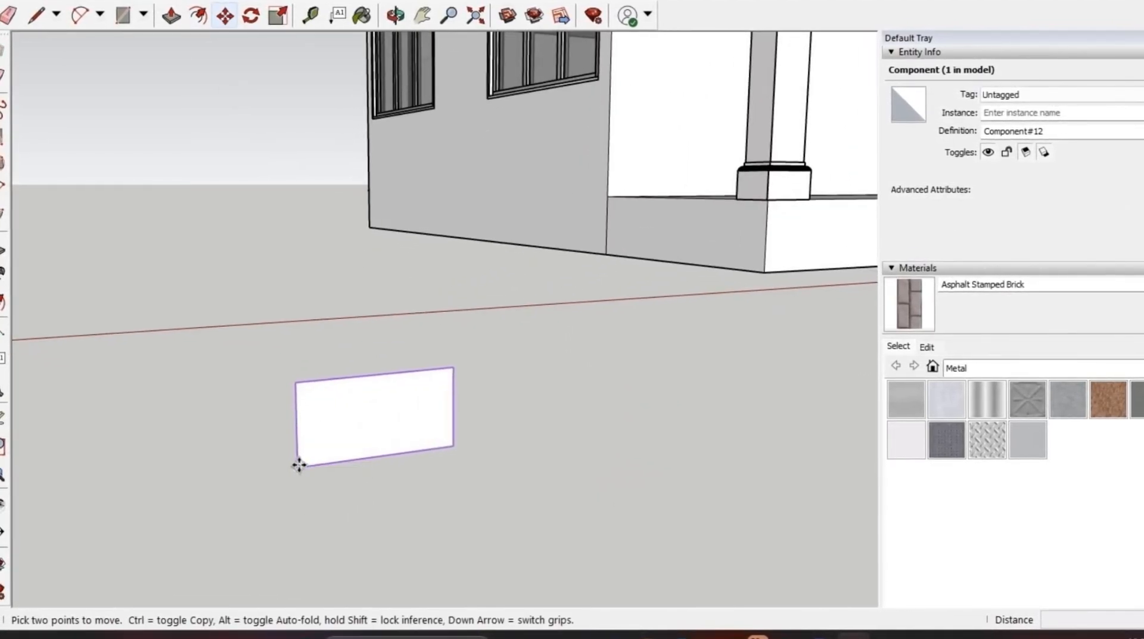
pyautogui.click(297, 470)
pyautogui.scroll(-5, 284, 482)
pyautogui.scroll(3, 351, 405)
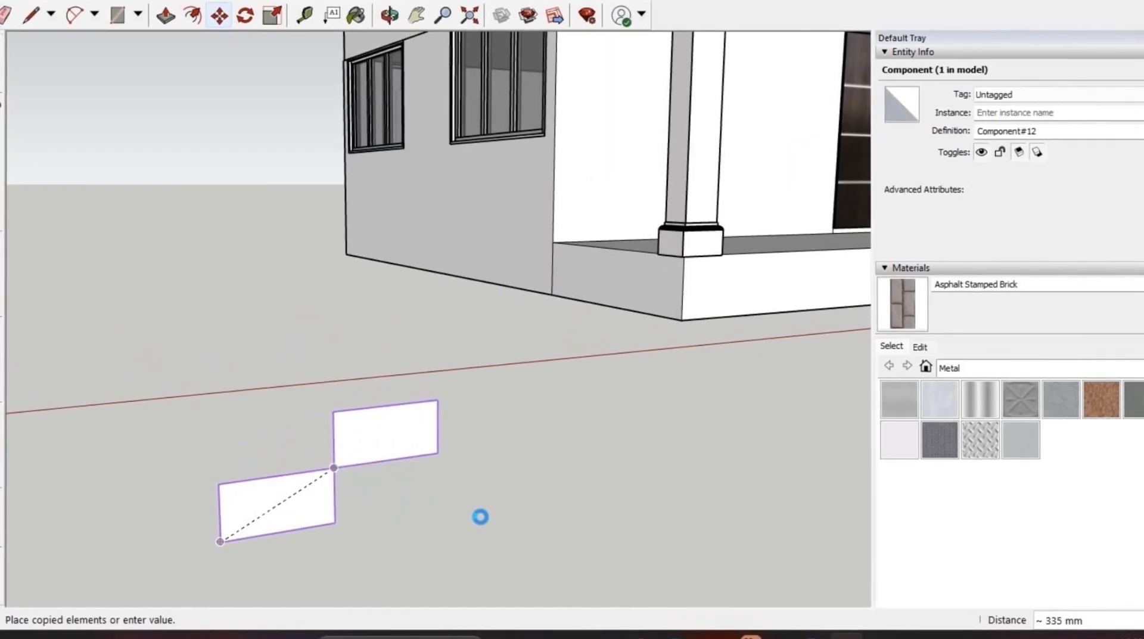
pyautogui.scroll(-1, 482, 517)
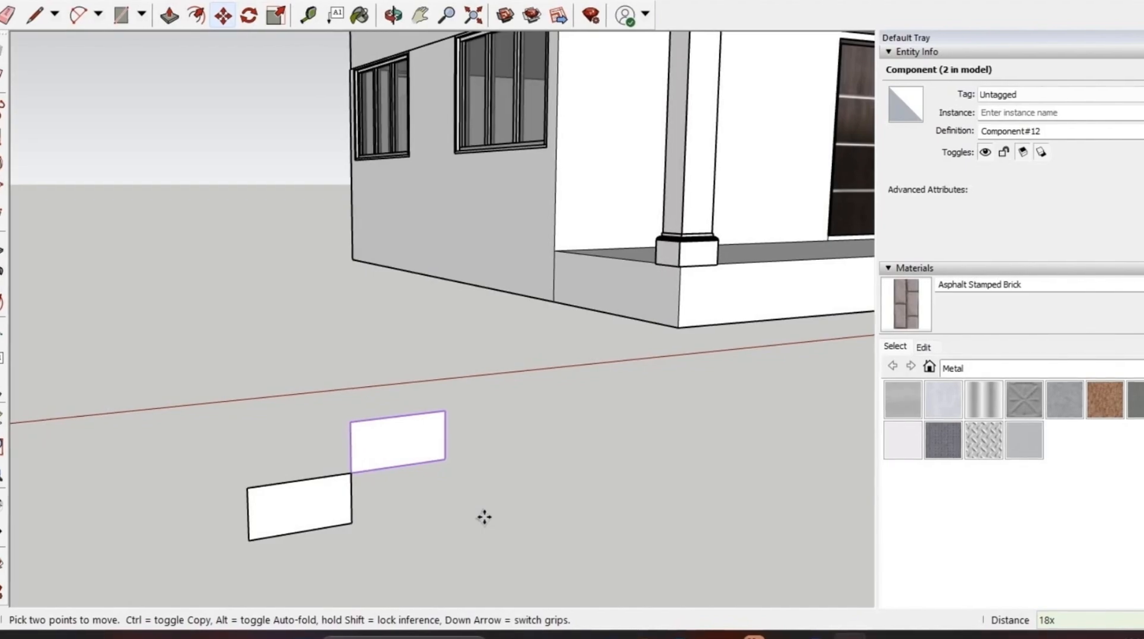
pyautogui.press('Return')
# Open one step component for editing and extrude its face 1000 mm to give all the steps their width.
pyautogui.scroll(-5, 255, 459)
pyautogui.moveTo(266, 475); pyautogui.dragTo(597, 401, button='middle')
pyautogui.scroll(5, 581, 465)
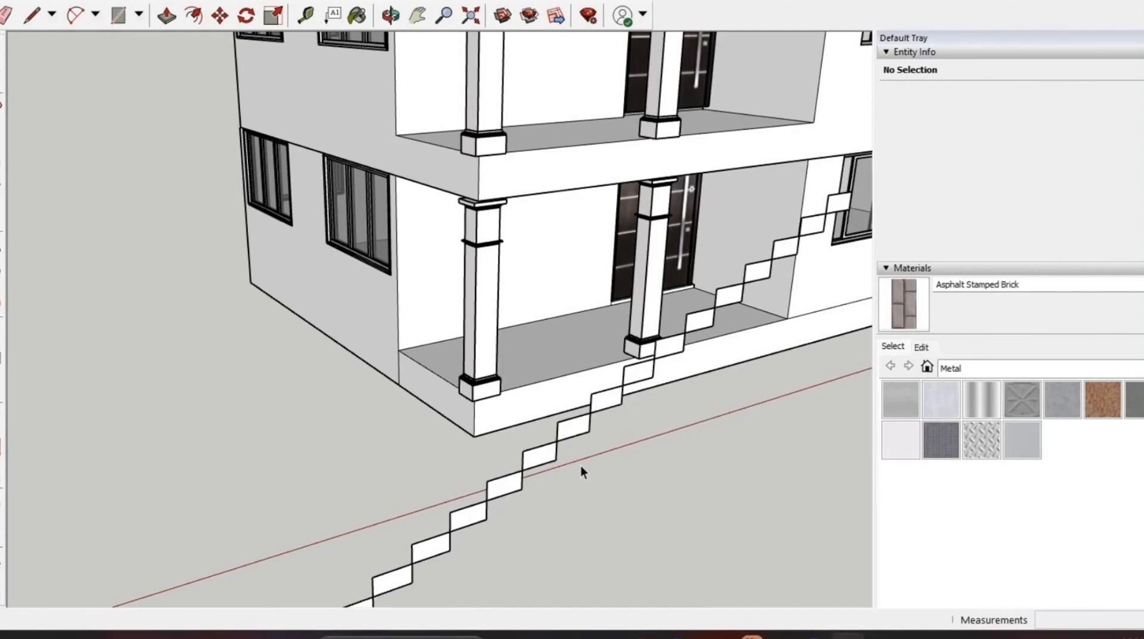
pyautogui.moveTo(582, 467); pyautogui.dragTo(490, 422, button='middle')
pyautogui.doubleClick(485, 452)
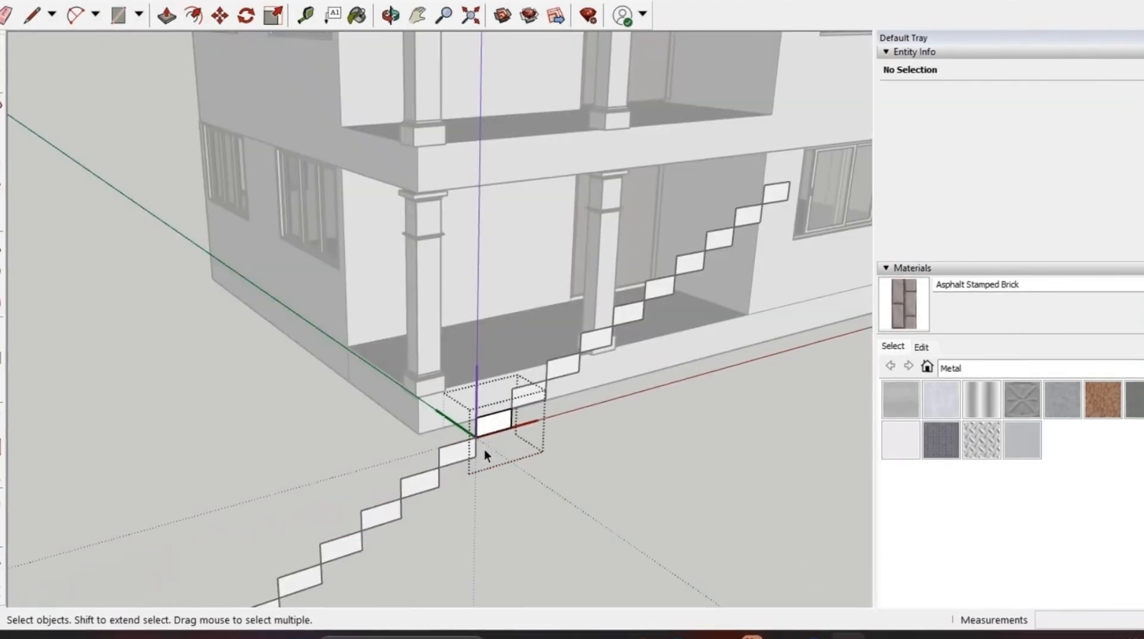
pyautogui.press('p')
pyautogui.click(500, 424)
pyautogui.scroll(-2, 502, 421)
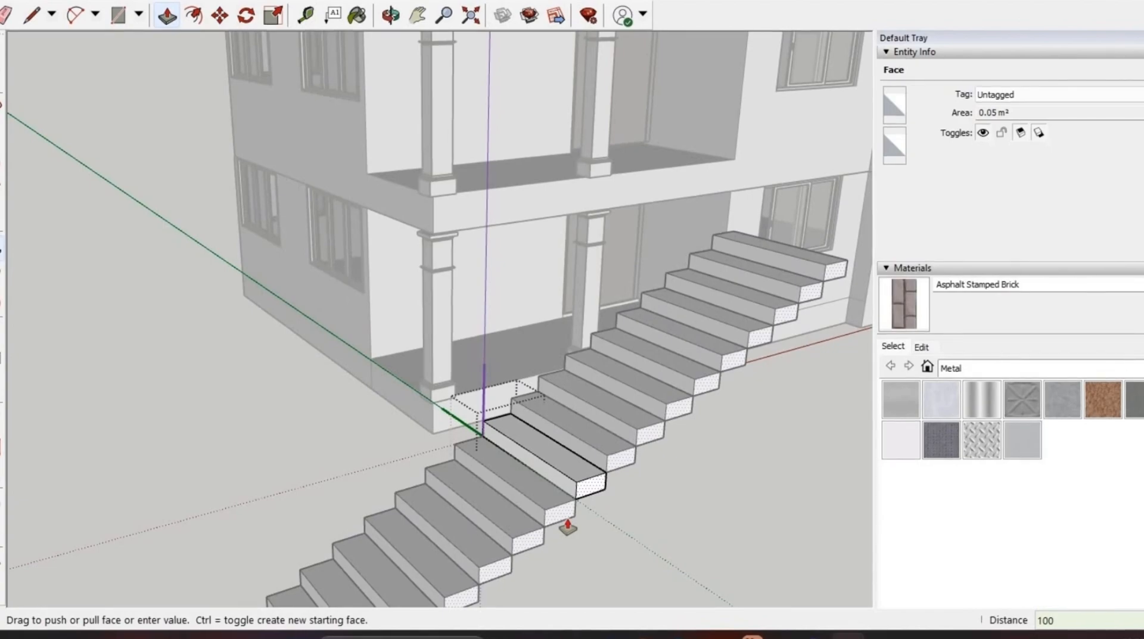
pyautogui.press('Return')
# Examine the extruded stair flight and its top step in relation to the front porch from several angles.
pyautogui.scroll(-3, 512, 339)
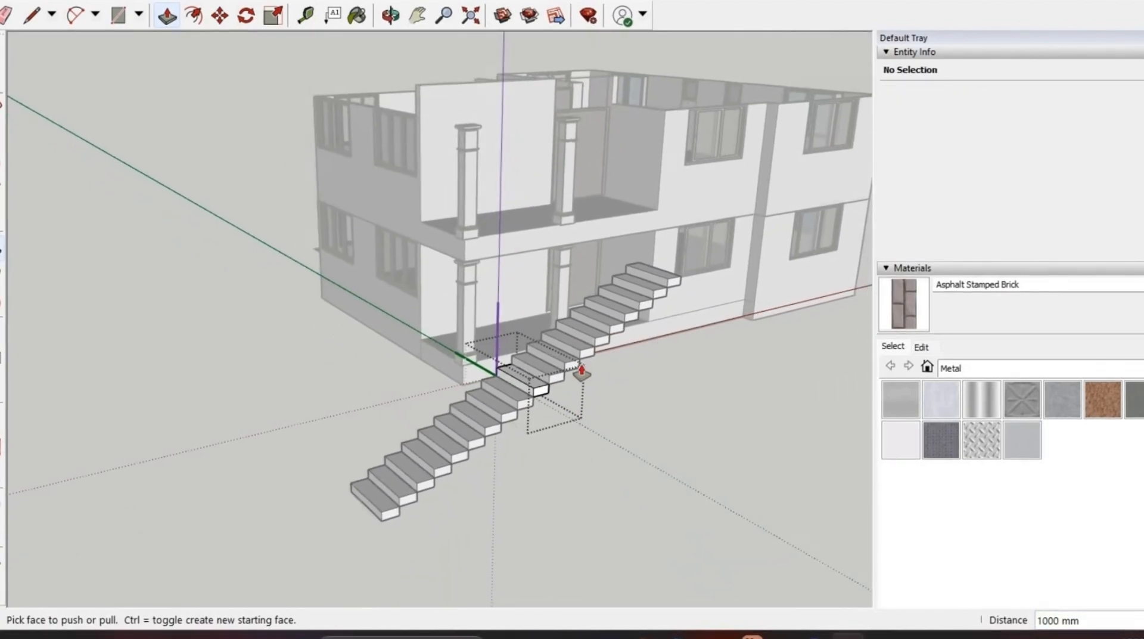
pyautogui.moveTo(583, 373); pyautogui.dragTo(628, 385, button='middle')
pyautogui.scroll(4, 628, 386)
pyautogui.scroll(-5, 570, 306)
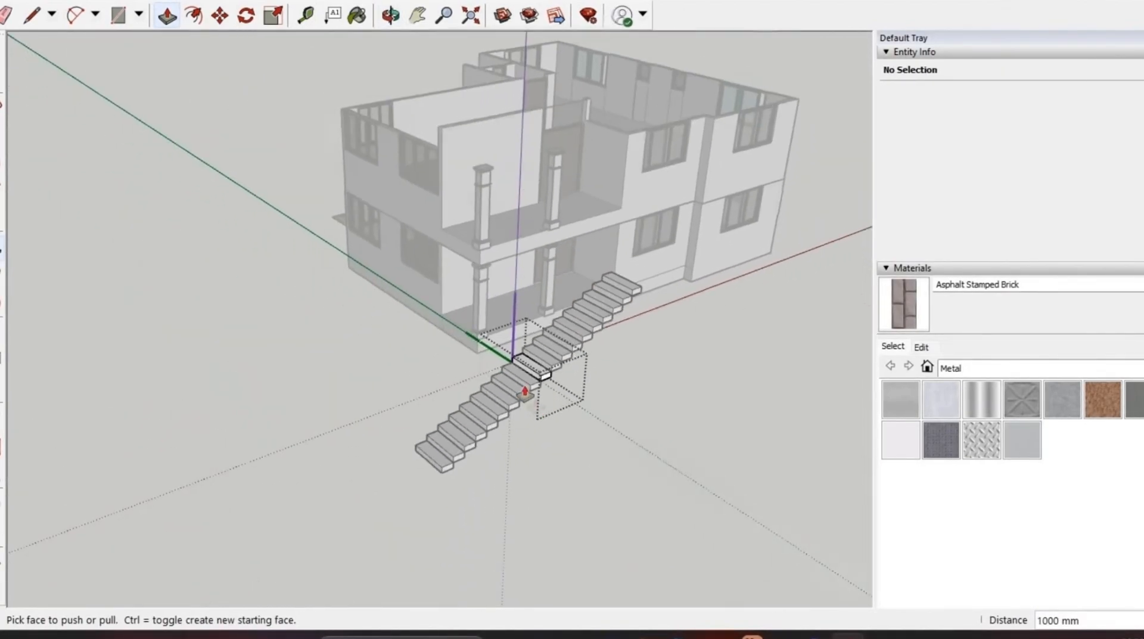
pyautogui.scroll(2, 526, 391)
pyautogui.moveTo(590, 353); pyautogui.dragTo(536, 261, button='middle')
pyautogui.scroll(6, 584, 258)
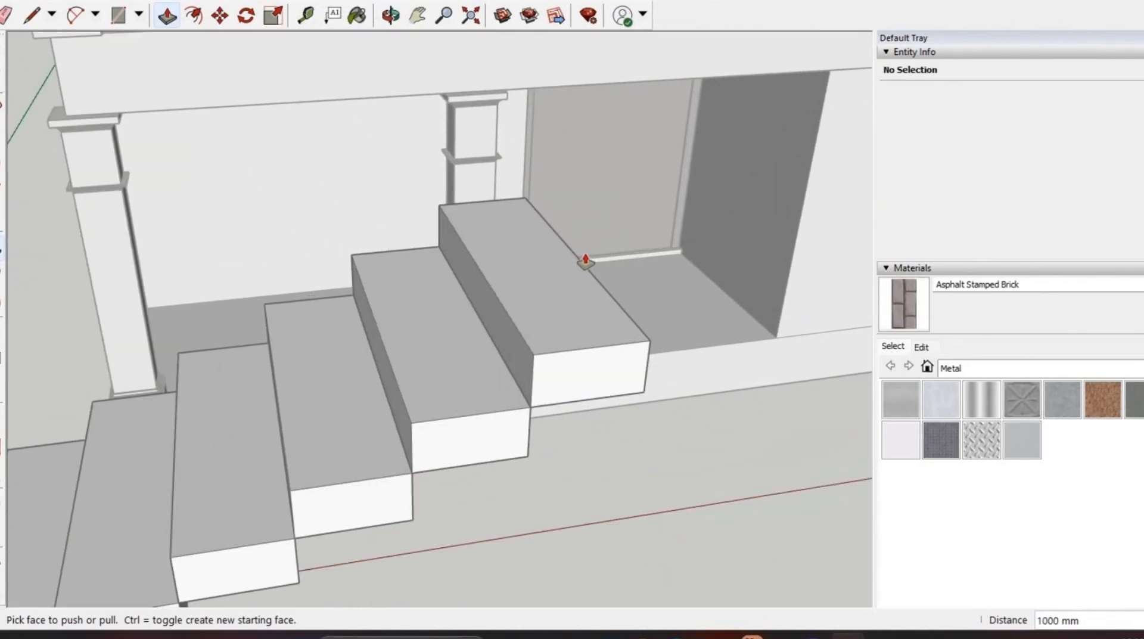
pyautogui.scroll(-2, 585, 260)
pyautogui.scroll(4, 597, 274)
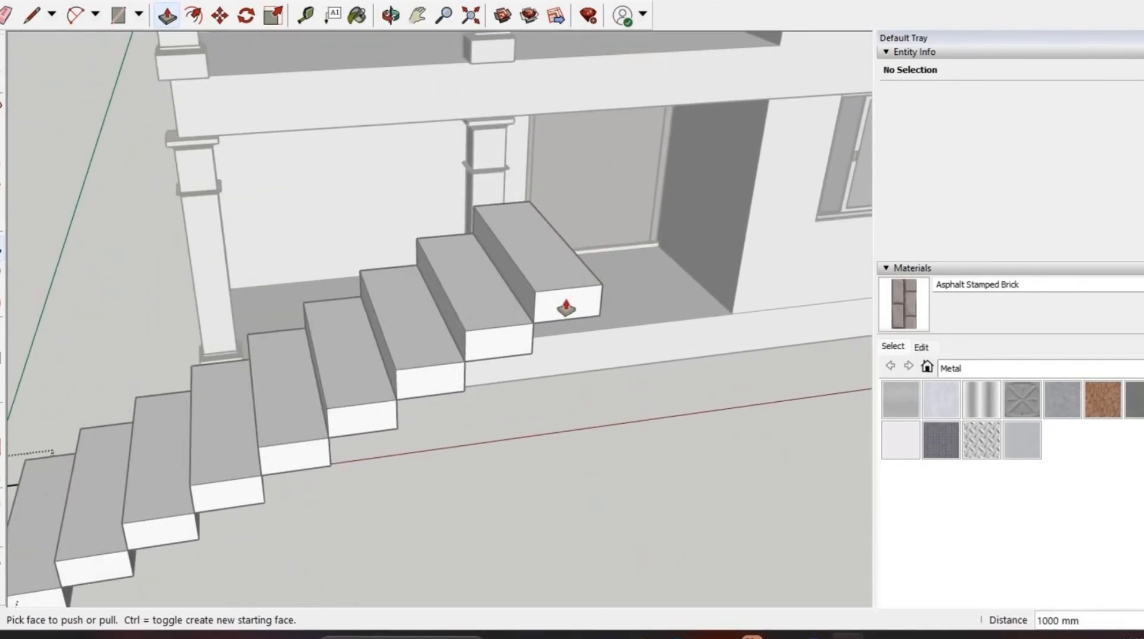
pyautogui.scroll(-2, 567, 306)
pyautogui.moveTo(436, 325); pyautogui.dragTo(401, 324, button='middle')
pyautogui.press('space')
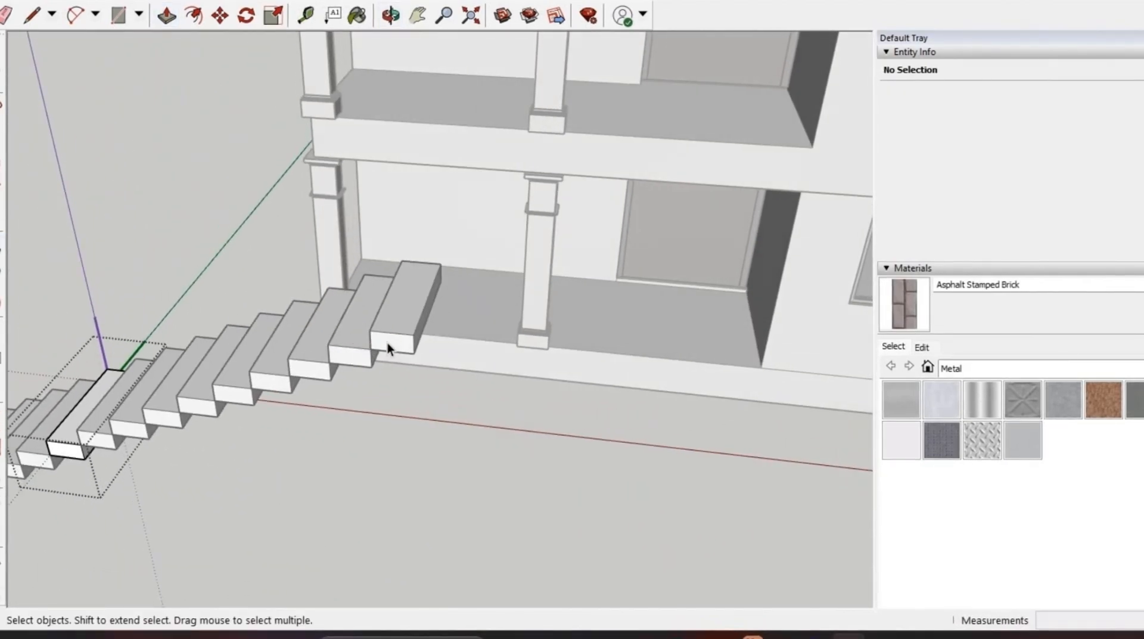
pyautogui.click(388, 351)
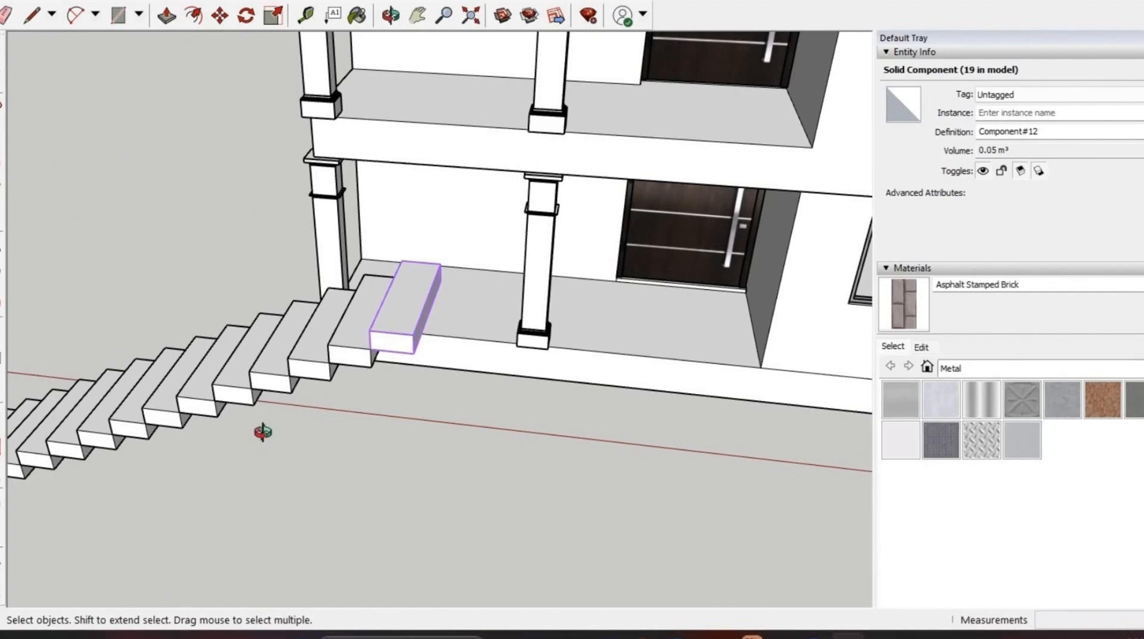
pyautogui.moveTo(263, 432); pyautogui.dragTo(247, 311, button='middle')
pyautogui.doubleClick(220, 291)
pyautogui.moveTo(255, 273); pyautogui.dragTo(235, 147, button='middle')
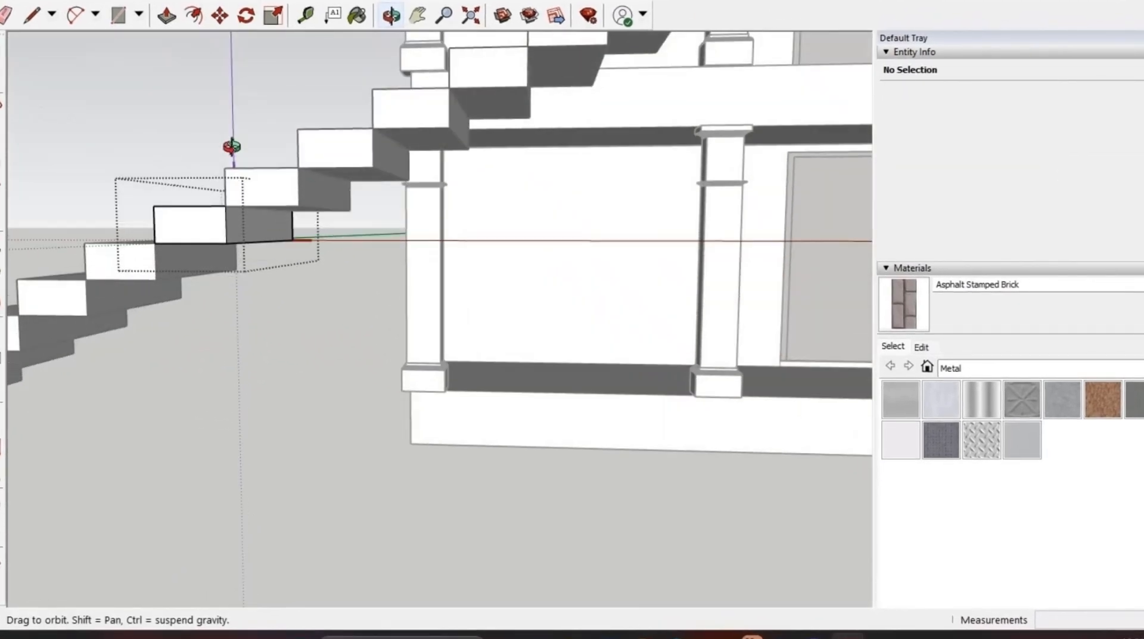
pyautogui.scroll(4, 253, 199)
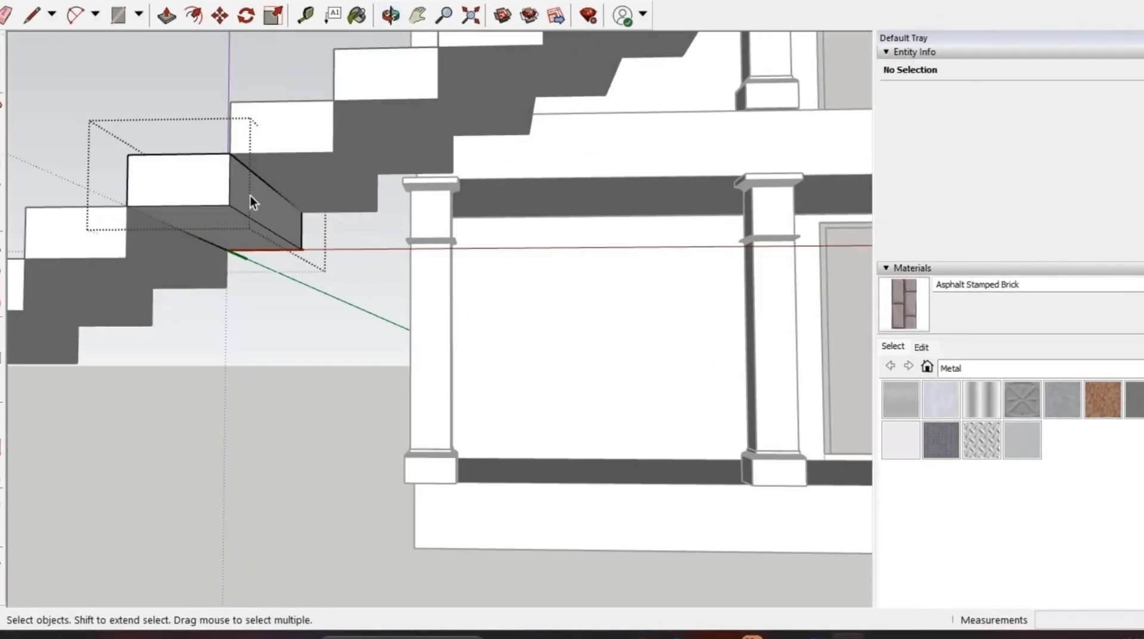
pyautogui.click(172, 228)
pyautogui.doubleClick(172, 228)
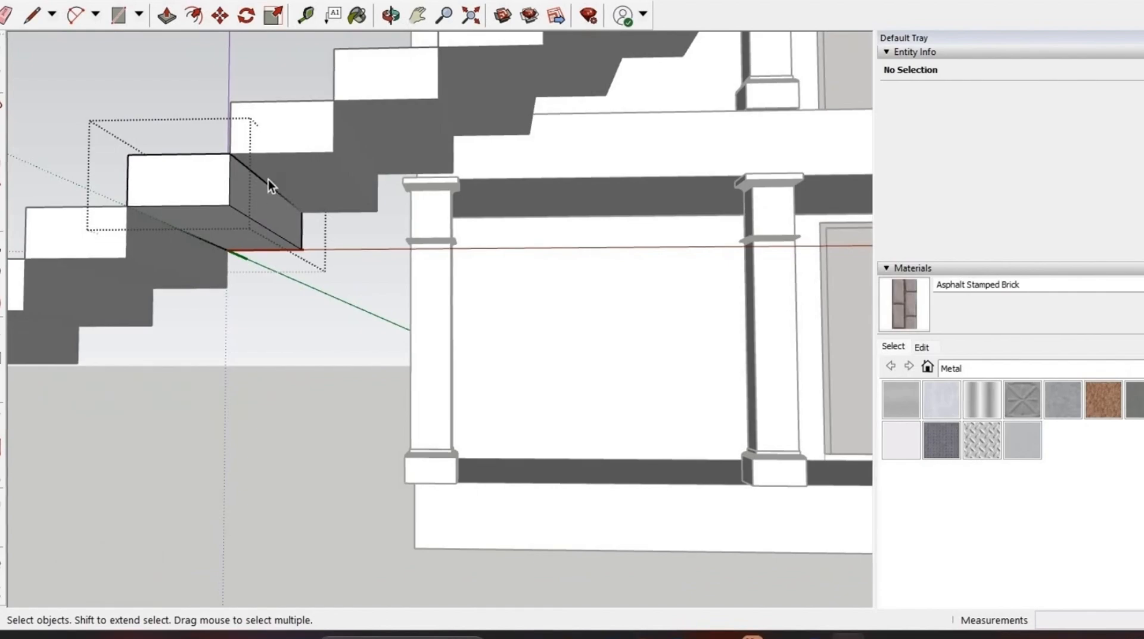
pyautogui.moveTo(270, 189); pyautogui.dragTo(170, 177, button='middle')
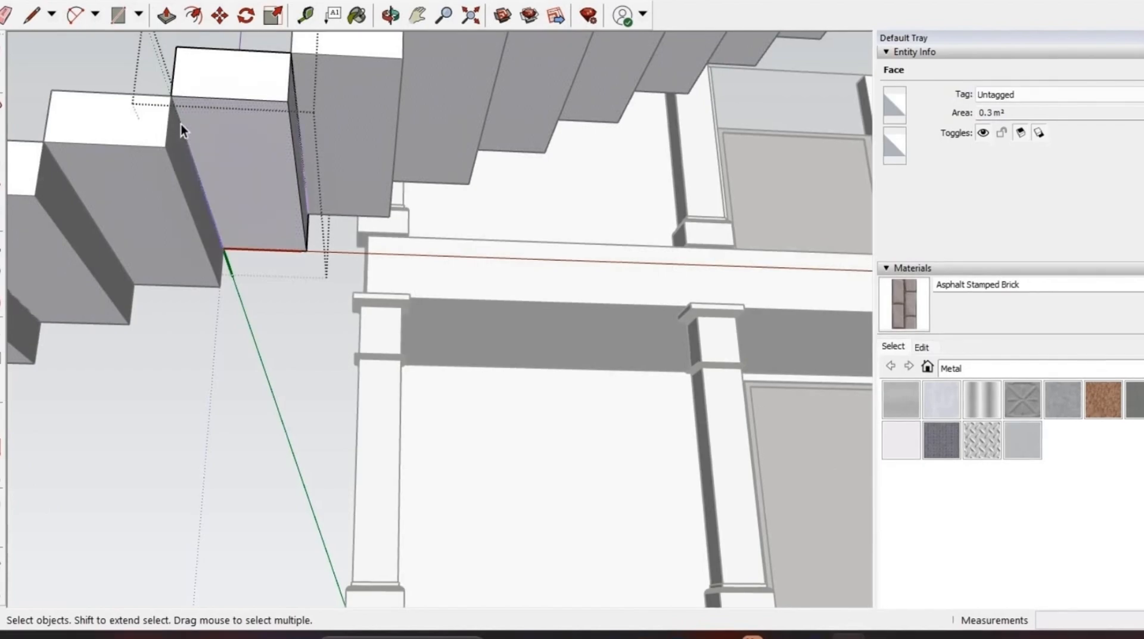
pyautogui.moveTo(185, 121); pyautogui.dragTo(192, 137, button='middle')
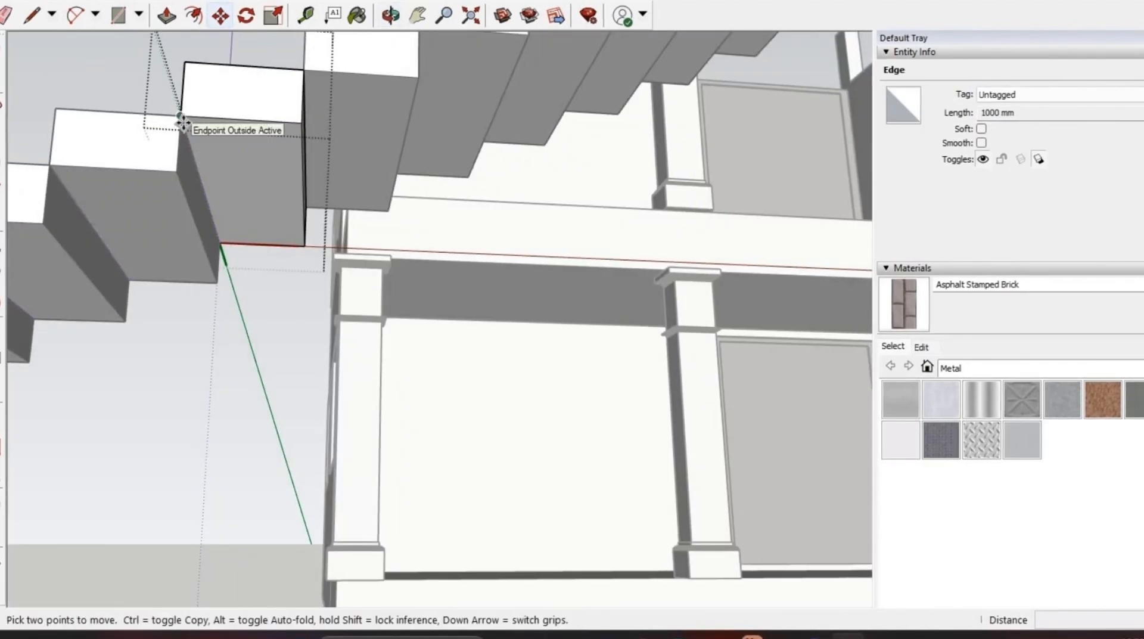
pyautogui.click(182, 123)
pyautogui.press('Escape')
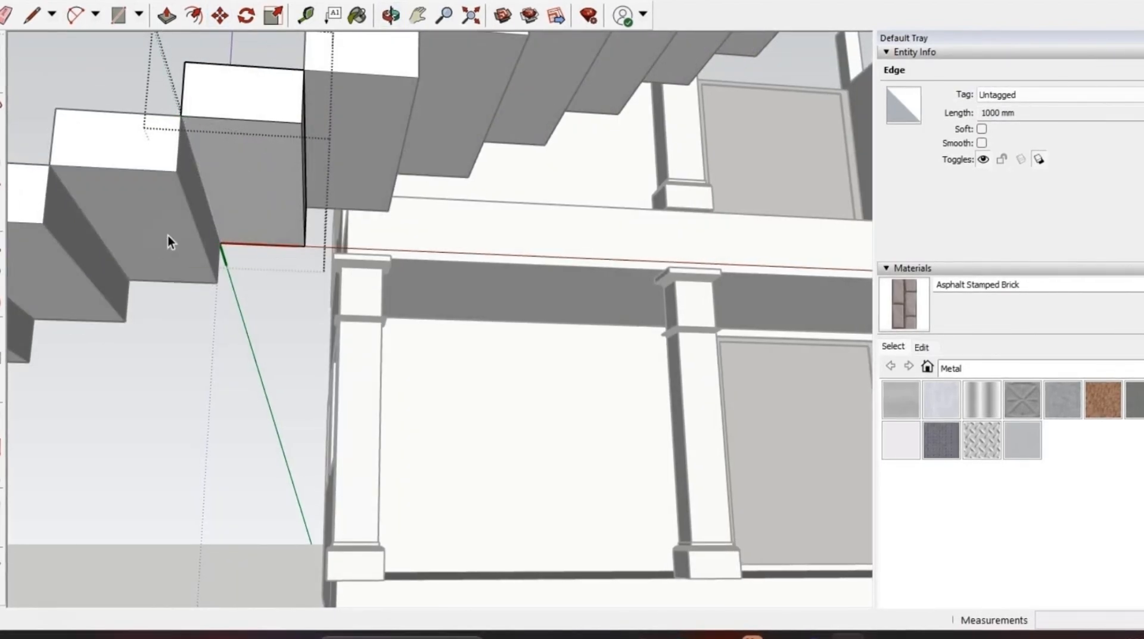
pyautogui.click(193, 395)
pyautogui.scroll(-6, 167, 426)
pyautogui.scroll(5, 216, 333)
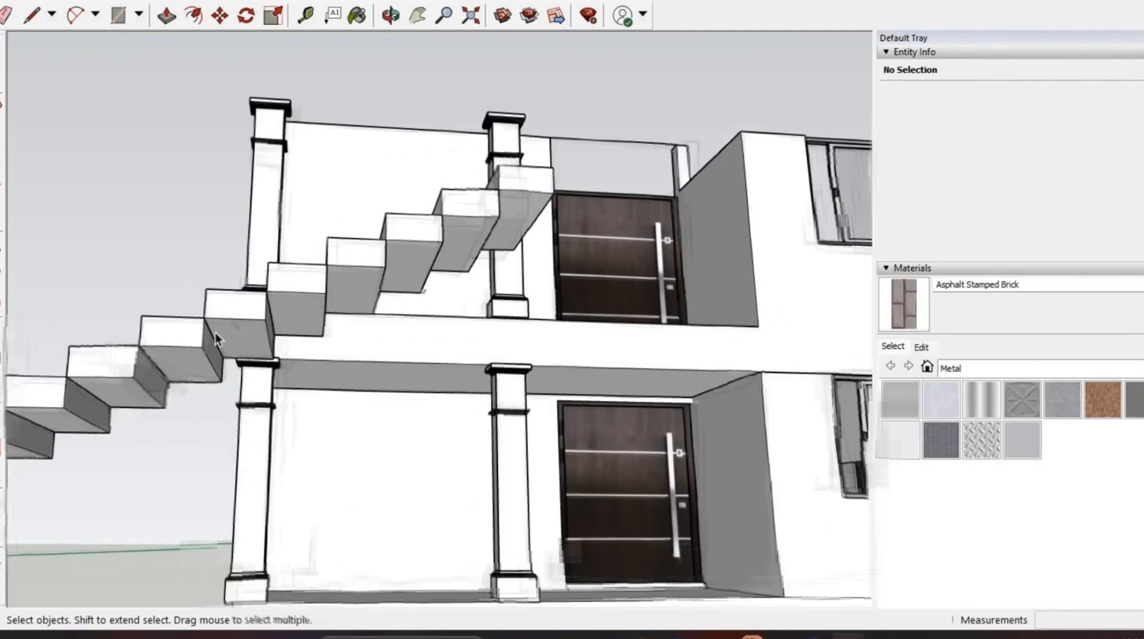
# Open a step component and move its lower 1000 mm edge onto the adjoining step's corner to slope the flight's underside.
pyautogui.doubleClick(210, 340)
pyautogui.scroll(2, 210, 340)
pyautogui.moveTo(210, 341); pyautogui.dragTo(371, 221, button='middle')
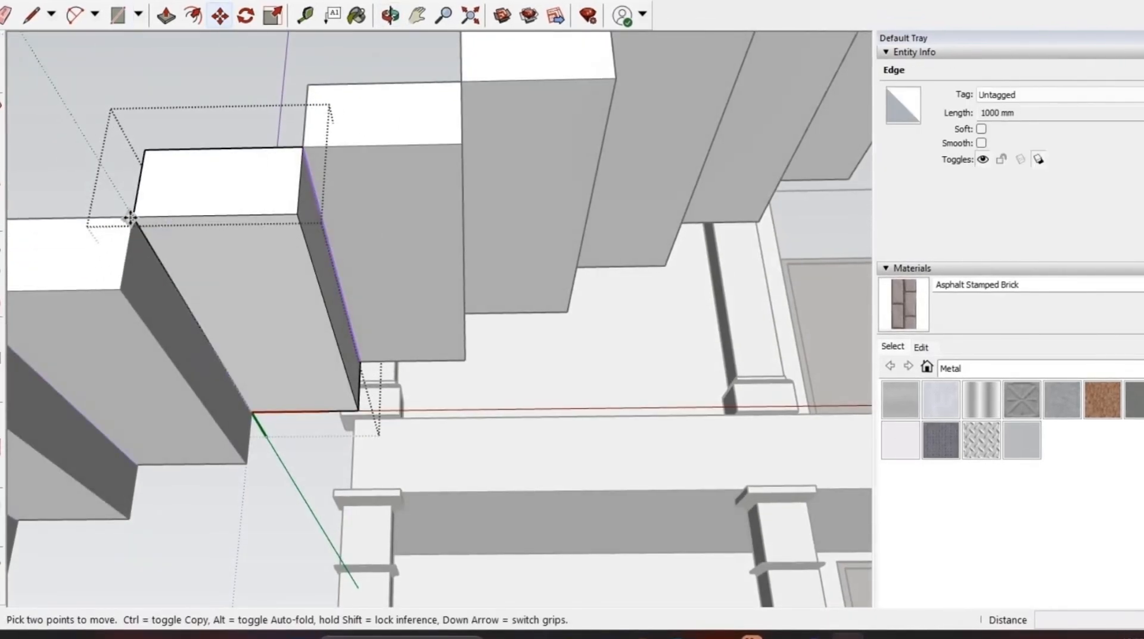
pyautogui.moveTo(302, 149); pyautogui.dragTo(401, 480, button='middle')
pyautogui.scroll(-2, 401, 480)
pyautogui.moveTo(412, 340); pyautogui.dragTo(508, 439, button='middle')
pyautogui.scroll(-2, 472, 301)
pyautogui.scroll(1, 518, 423)
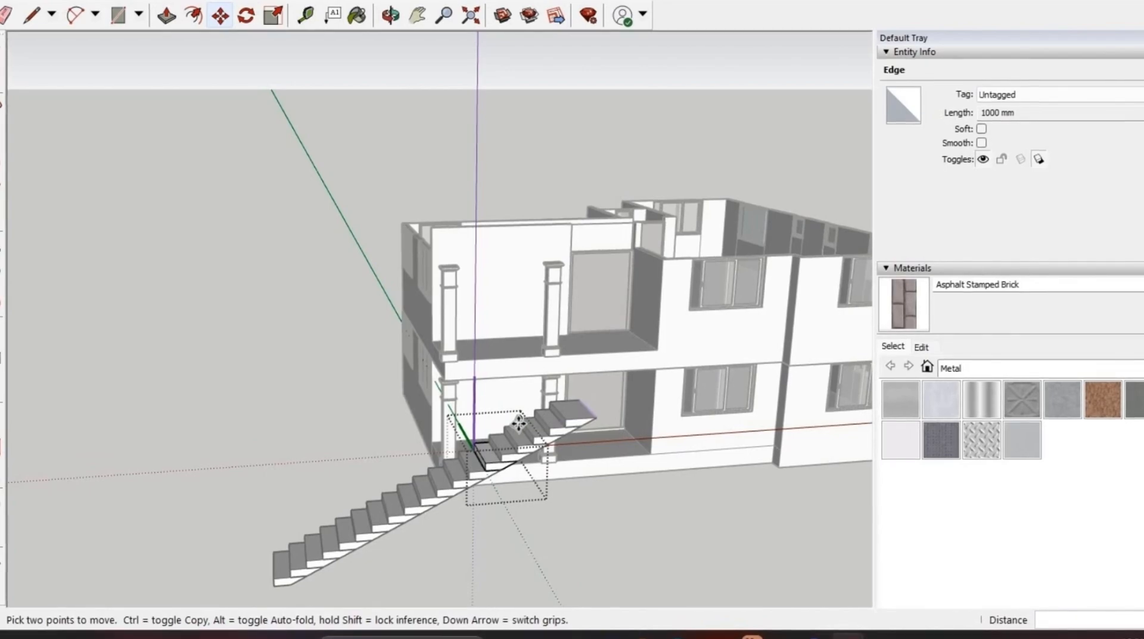
# Close the step component and make the topmost step of the flight unique.
pyautogui.press('space')
pyautogui.scroll(5, 570, 428)
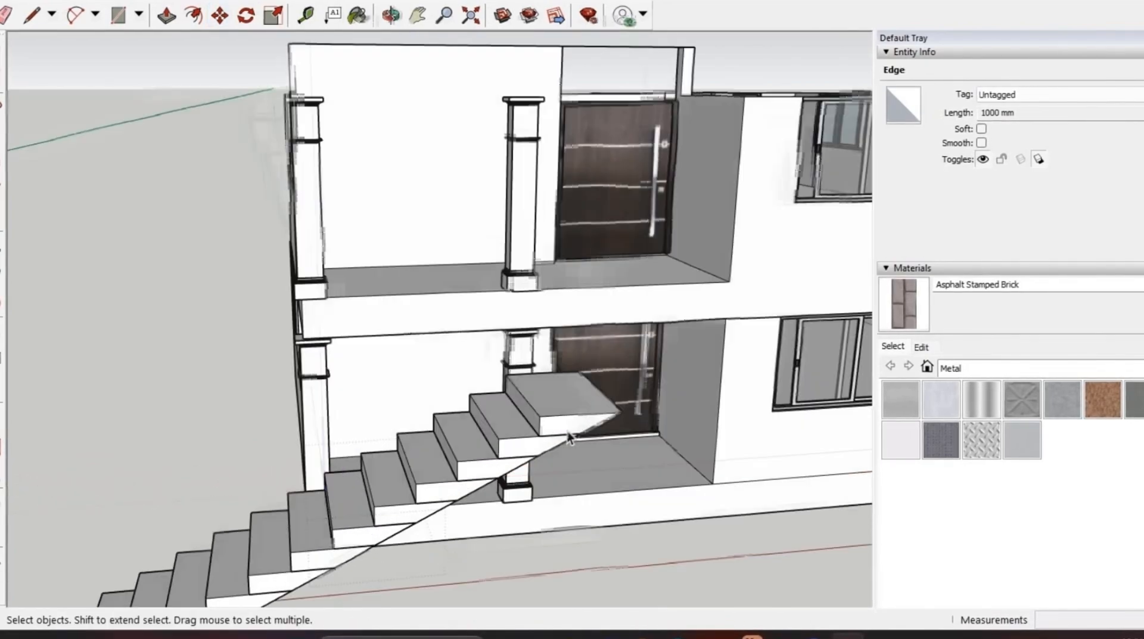
pyautogui.rightClick(571, 425)
pyautogui.click(627, 140)
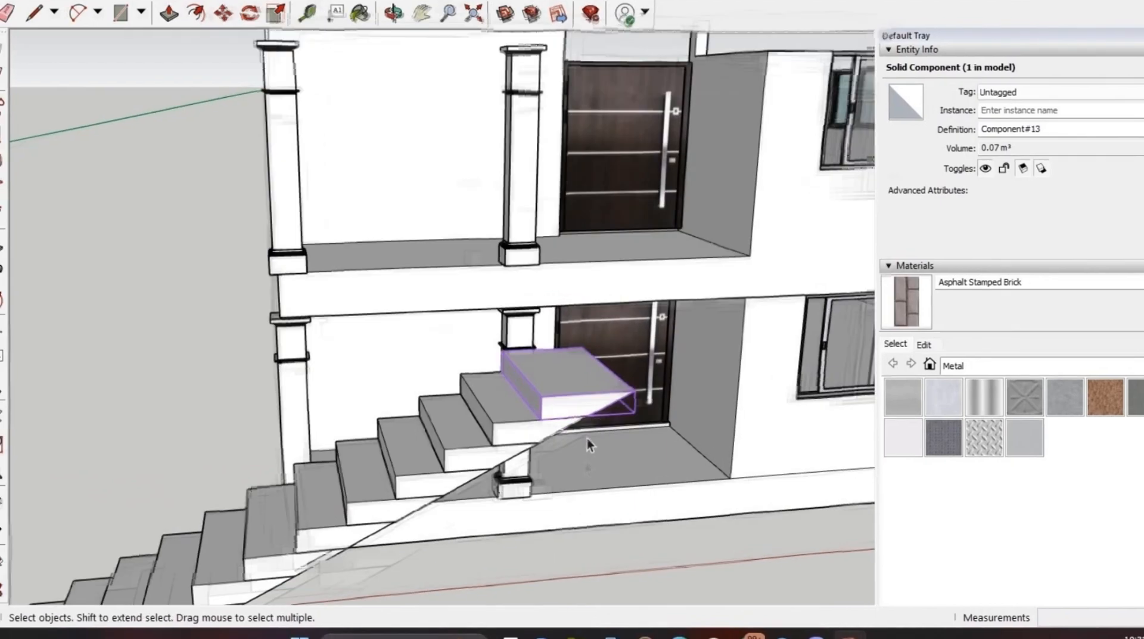
# Split the top step's triangular overhang off with a 150 mm vertical line and push it back 1000 mm to remove it.
pyautogui.scroll(5, 547, 323)
pyautogui.doubleClick(537, 315)
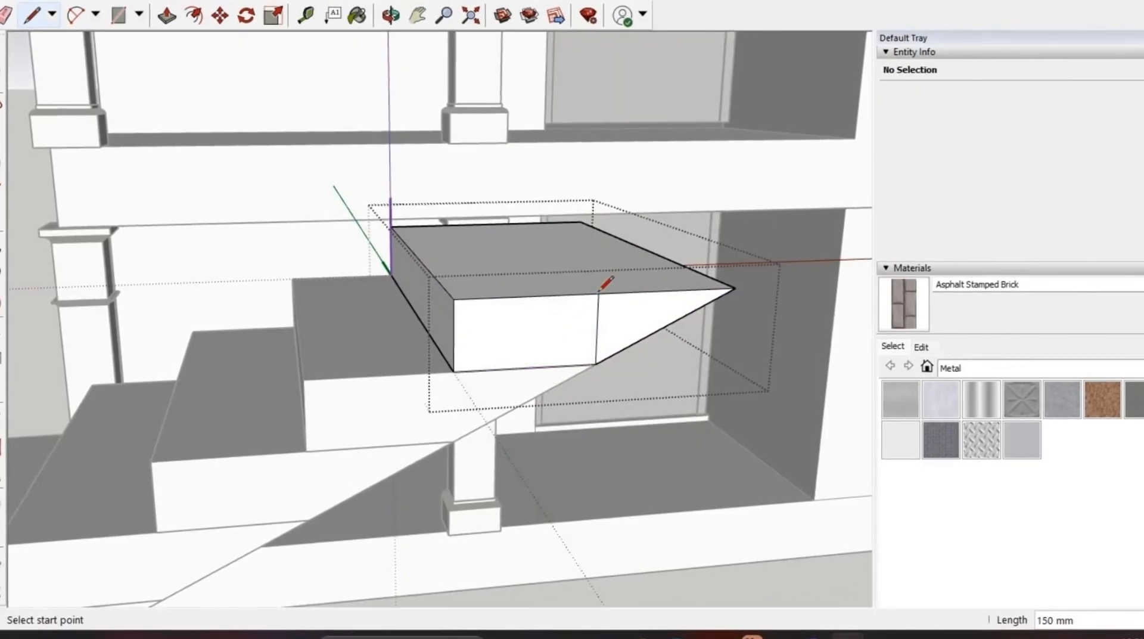
pyautogui.scroll(-1, 598, 294)
pyautogui.press('p')
pyautogui.scroll(-3, 559, 390)
pyautogui.scroll(1, 613, 338)
pyautogui.click(613, 336)
pyautogui.moveTo(562, 299); pyautogui.dragTo(475, 293, button='middle')
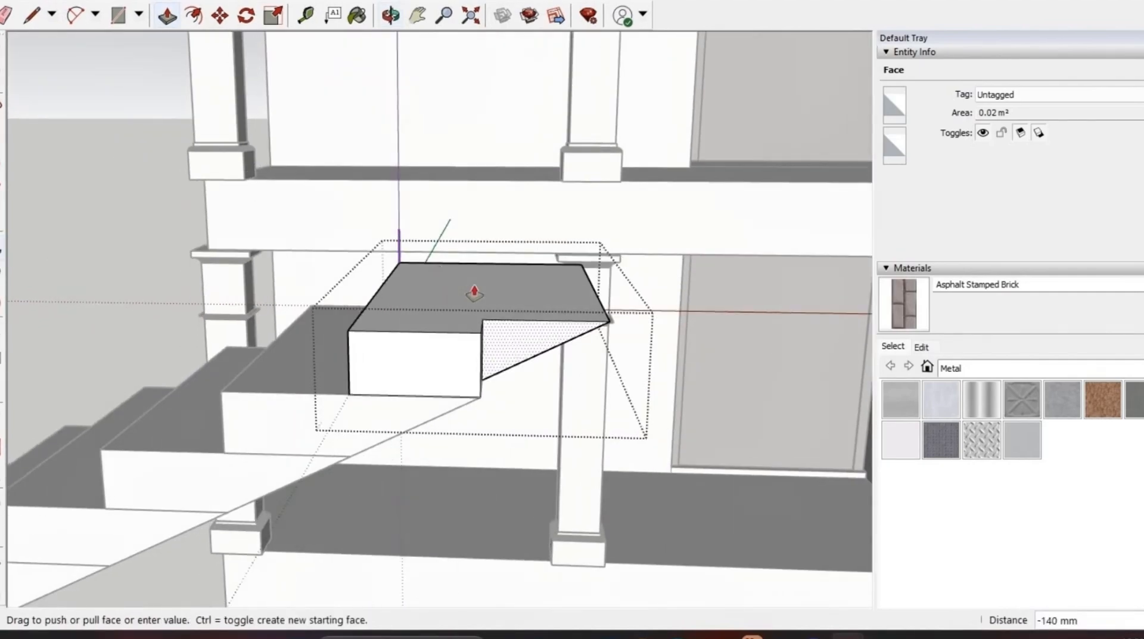
pyautogui.click(511, 292)
pyautogui.scroll(-6, 467, 390)
pyautogui.scroll(5, 534, 352)
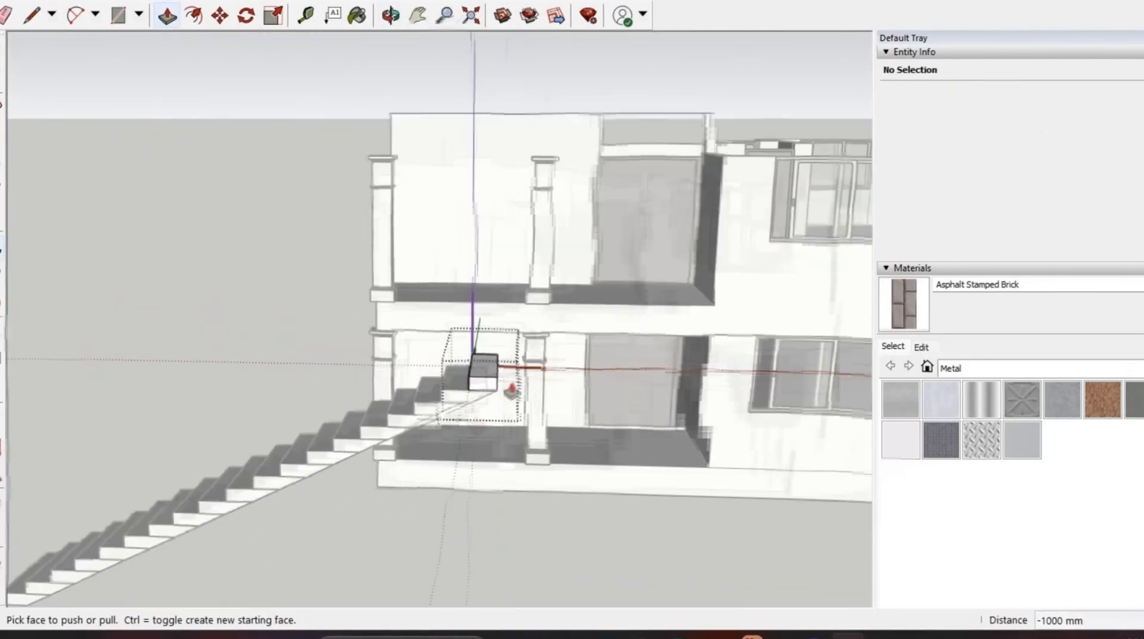
pyautogui.moveTo(511, 391); pyautogui.dragTo(369, 398, button='middle')
pyautogui.scroll(-2, 478, 453)
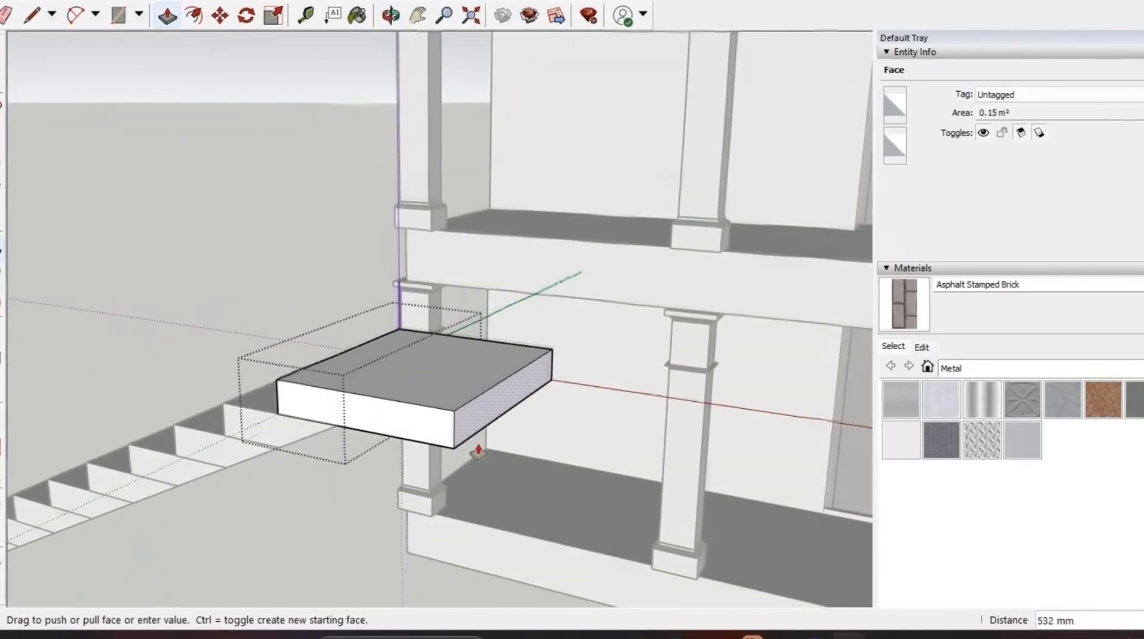
pyautogui.press('Escape')
pyautogui.scroll(-5, 666, 371)
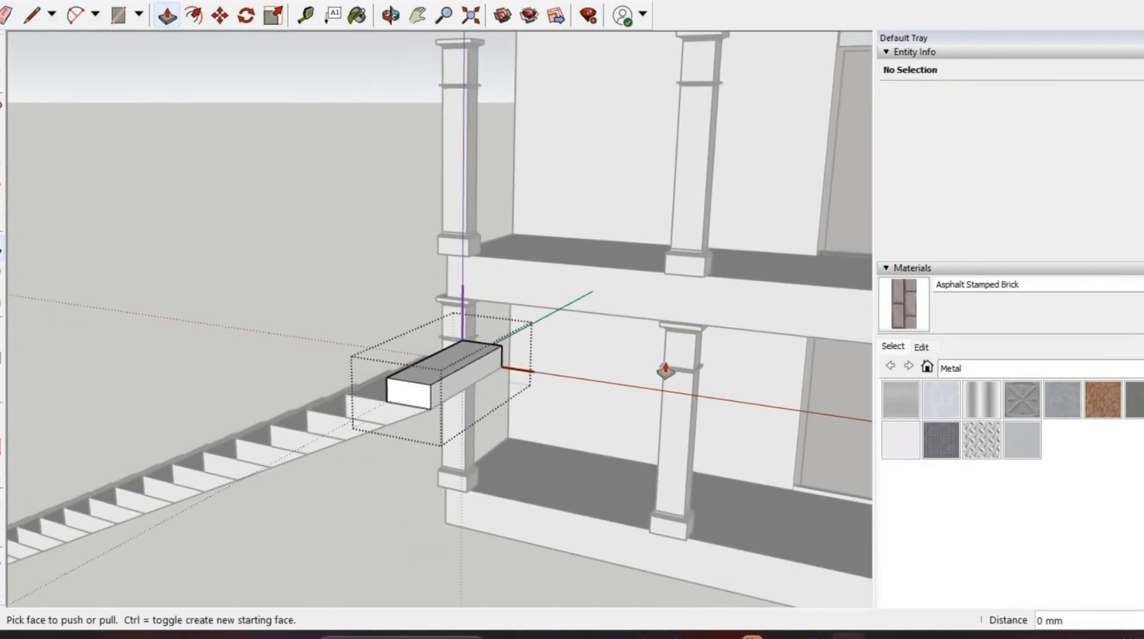
# Close the trimmed top step component.
pyautogui.moveTo(566, 498); pyautogui.dragTo(710, 546, button='middle')
pyautogui.scroll(-2, 730, 411)
pyautogui.moveTo(714, 494); pyautogui.dragTo(759, 476, button='middle')
pyautogui.press('space')
pyautogui.click(759, 475)
# Select all steps of the stair flight and rotate them 90° in the horizontal plane about the flight's lower corner.
pyautogui.moveTo(858, 373); pyautogui.dragTo(947, 358, button='middle')
pyautogui.scroll(-2, 471, 436)
pyautogui.scroll(-3, 468, 438)
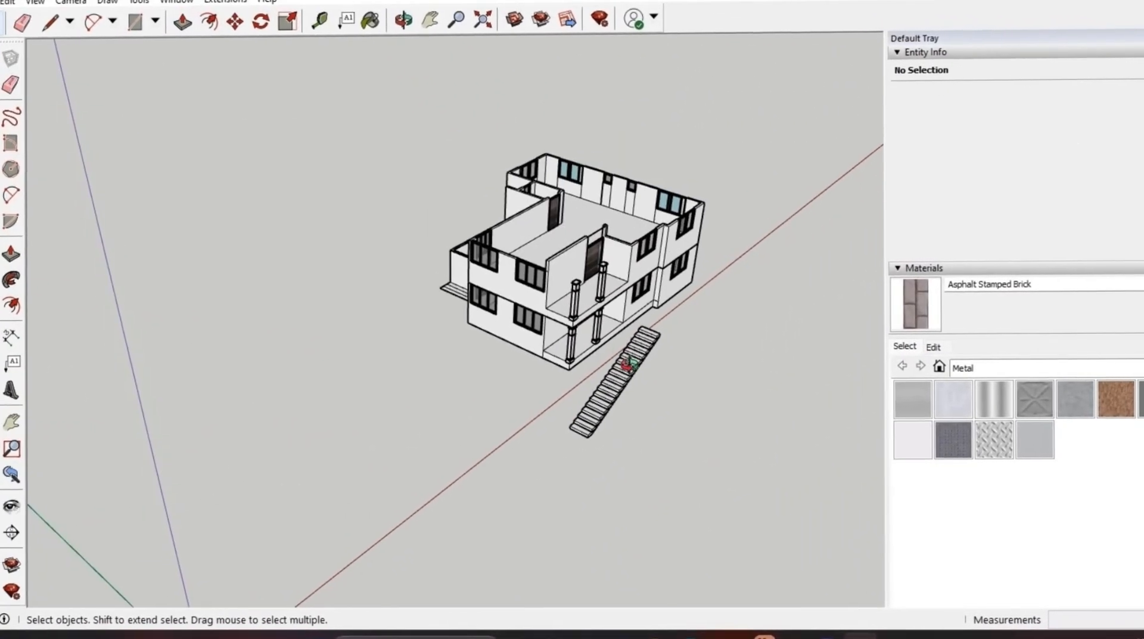
pyautogui.moveTo(468, 438); pyautogui.dragTo(654, 385, button='middle')
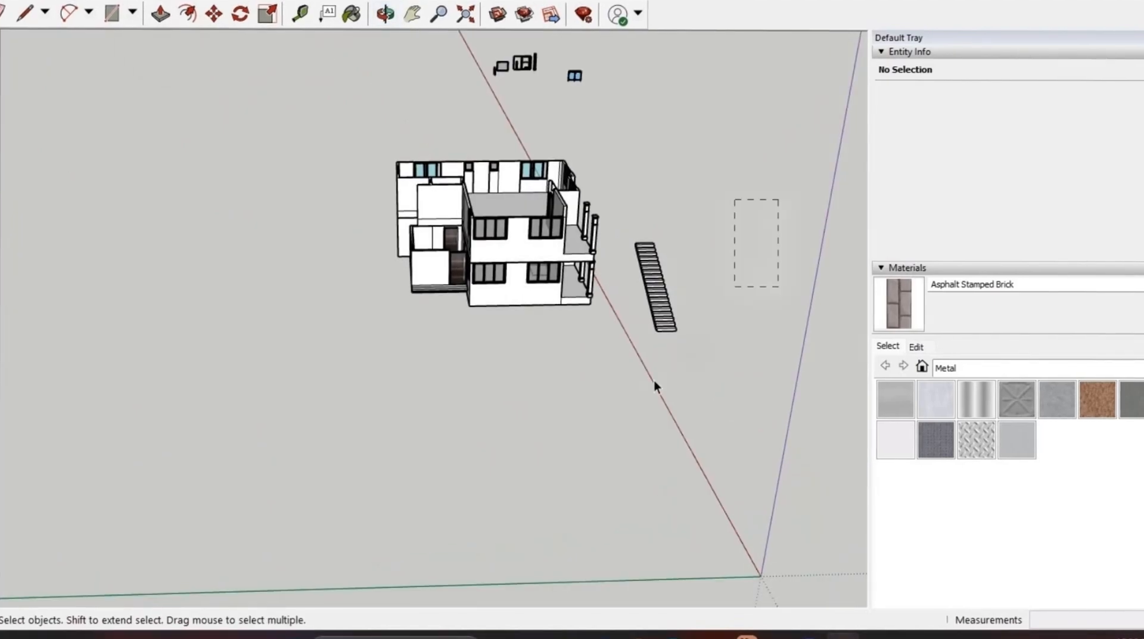
pyautogui.moveTo(621, 392); pyautogui.dragTo(623, 390)
pyautogui.scroll(5, 667, 285)
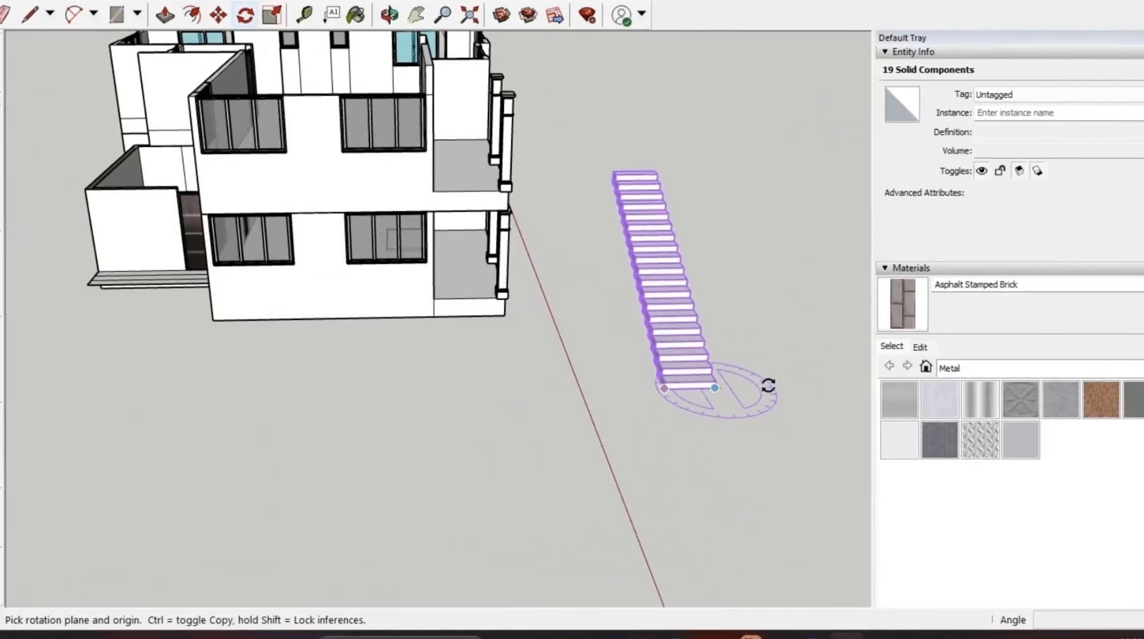
pyautogui.click(801, 432)
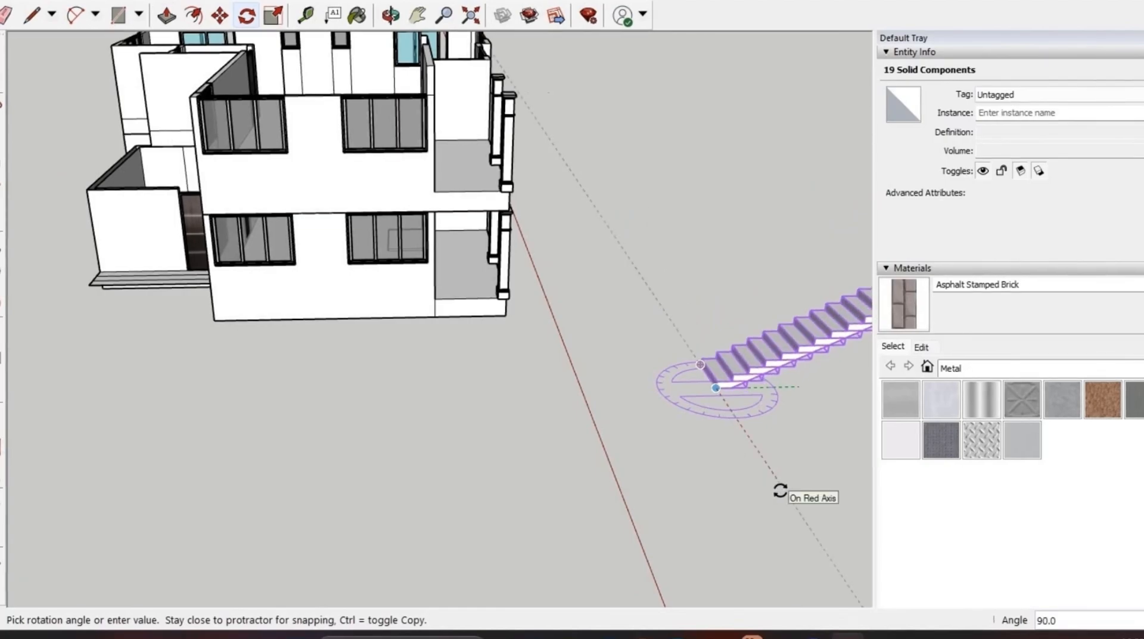
pyautogui.click(778, 490)
# Draw a short guide line along the red axis from the wall corner at the upper porch slab.
pyautogui.scroll(-4, 605, 505)
pyautogui.scroll(3, 818, 411)
pyautogui.moveTo(663, 381); pyautogui.dragTo(866, 423, button='middle')
pyautogui.press('q')
pyautogui.scroll(5, 728, 395)
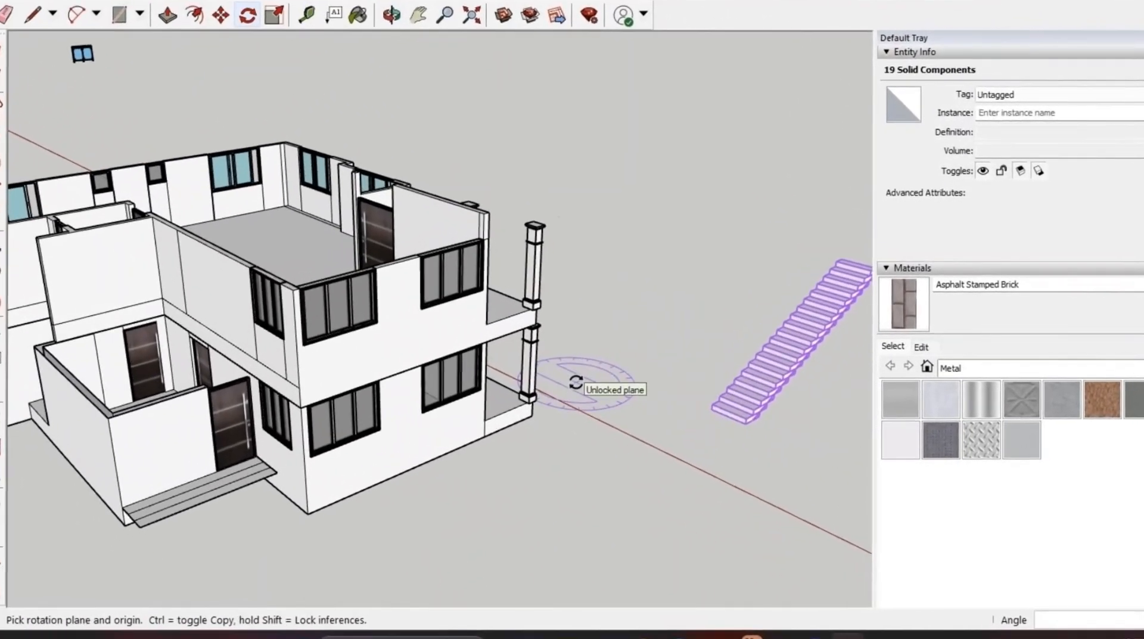
pyautogui.scroll(2, 463, 332)
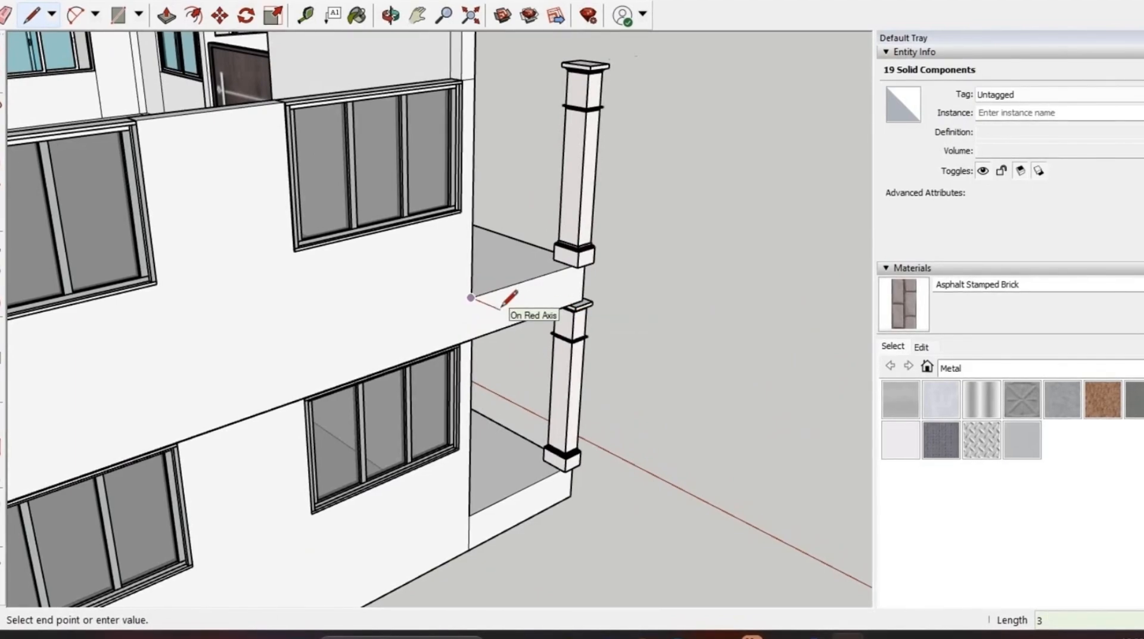
pyautogui.scroll(-3, 509, 336)
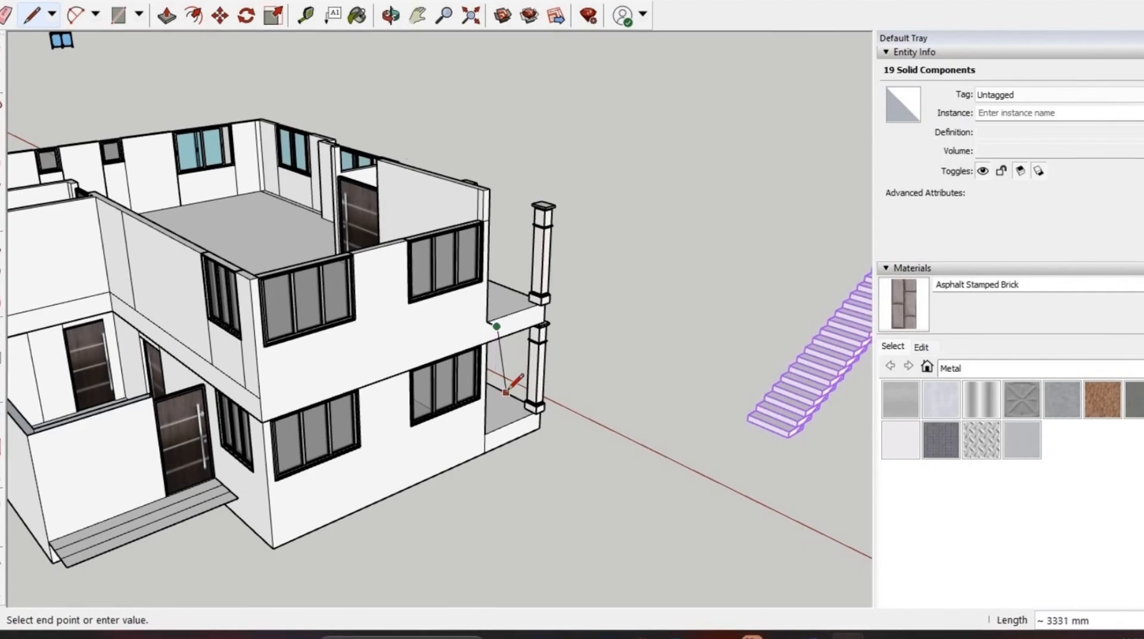
pyautogui.scroll(-2, 384, 482)
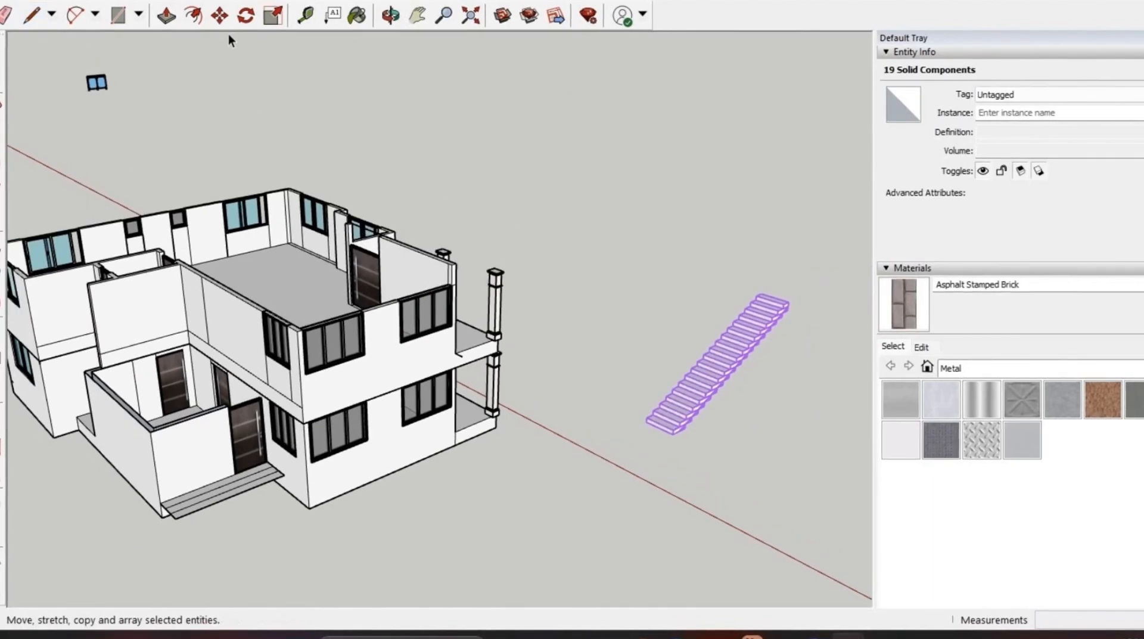
# Move the stair flight by the top step's corner onto the upper porch slab beside the wall corner.
pyautogui.scroll(3, 795, 277)
pyautogui.moveTo(749, 344); pyautogui.dragTo(795, 423, button='middle')
pyautogui.scroll(6, 708, 241)
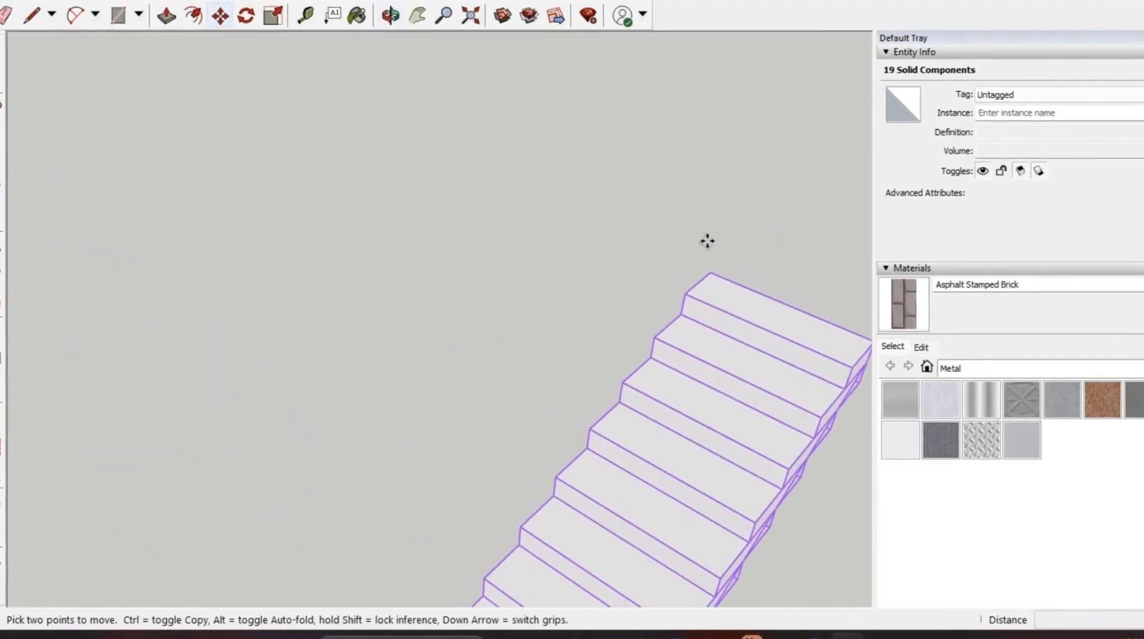
pyautogui.click(715, 295)
pyautogui.scroll(-6, 792, 271)
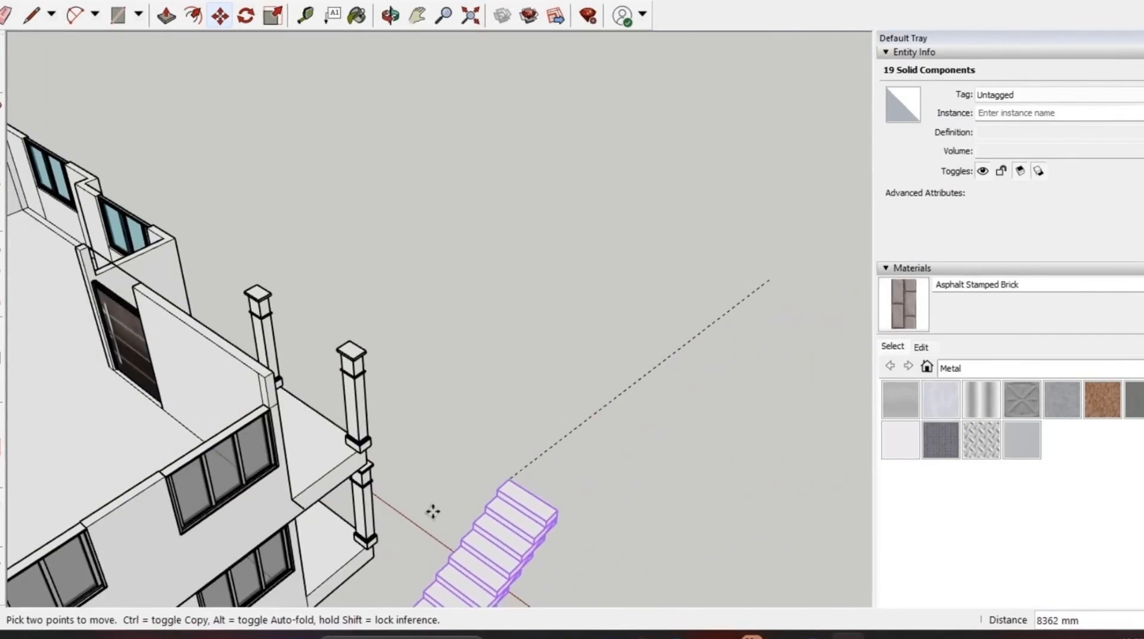
pyautogui.scroll(5, 261, 431)
pyautogui.click(268, 422)
pyautogui.scroll(-3, 417, 394)
pyautogui.moveTo(384, 445); pyautogui.dragTo(178, 311, button='middle')
pyautogui.scroll(2, 255, 261)
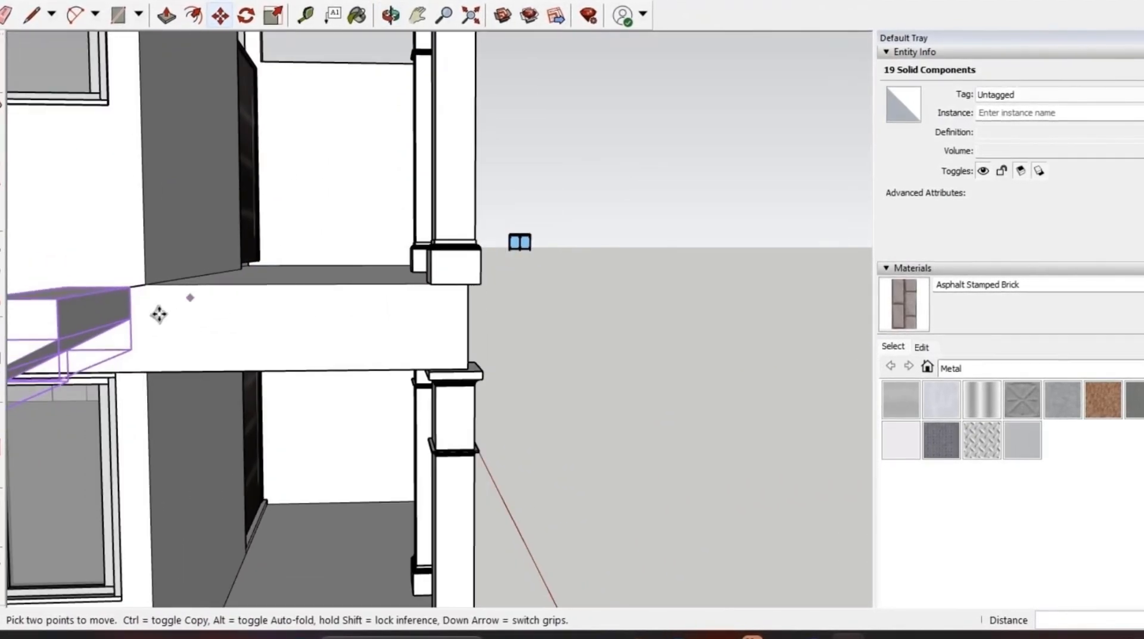
# Open the top step component and pull its end face out to the porch slab's outer corner to form a landing.
pyautogui.doubleClick(117, 309)
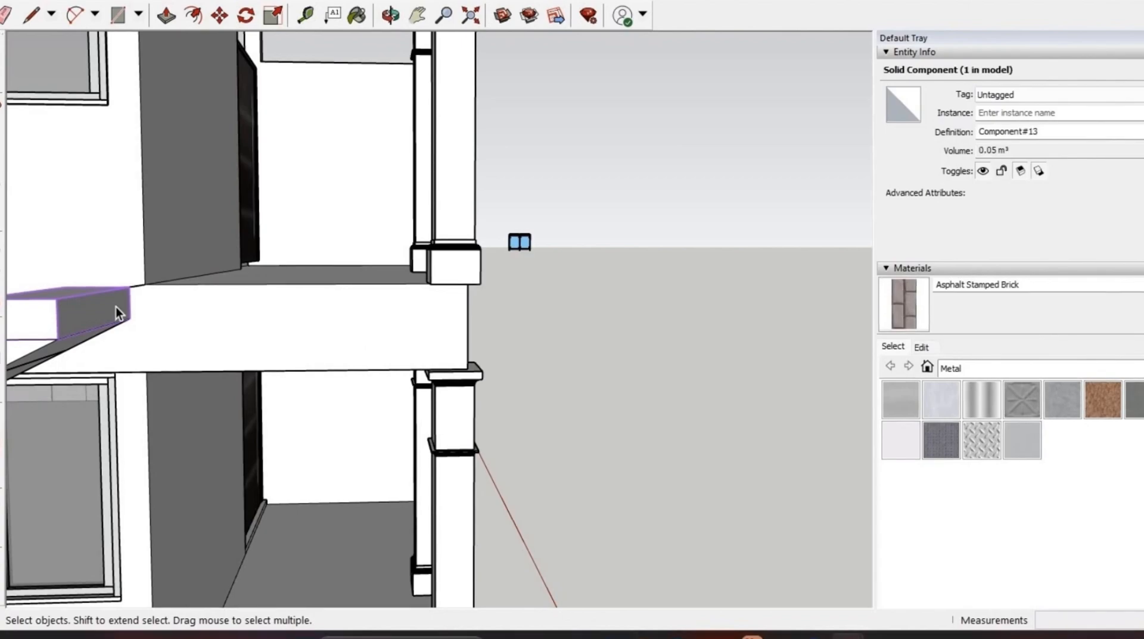
pyautogui.click(165, 18)
pyautogui.scroll(1, 105, 262)
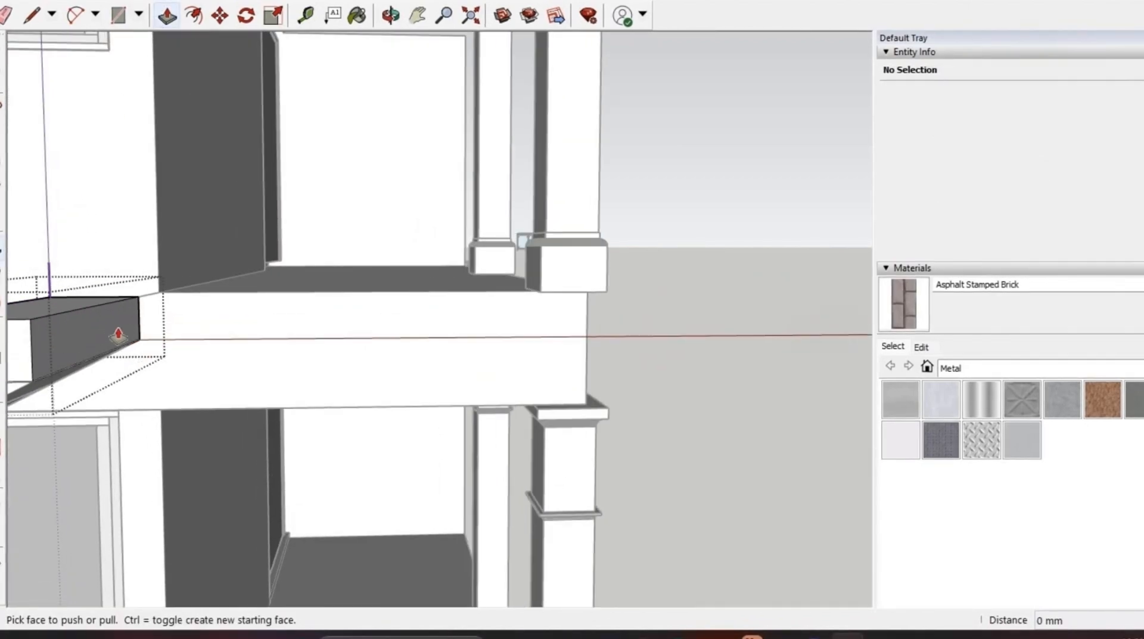
pyautogui.click(117, 335)
pyautogui.moveTo(477, 338); pyautogui.dragTo(350, 457, button='middle')
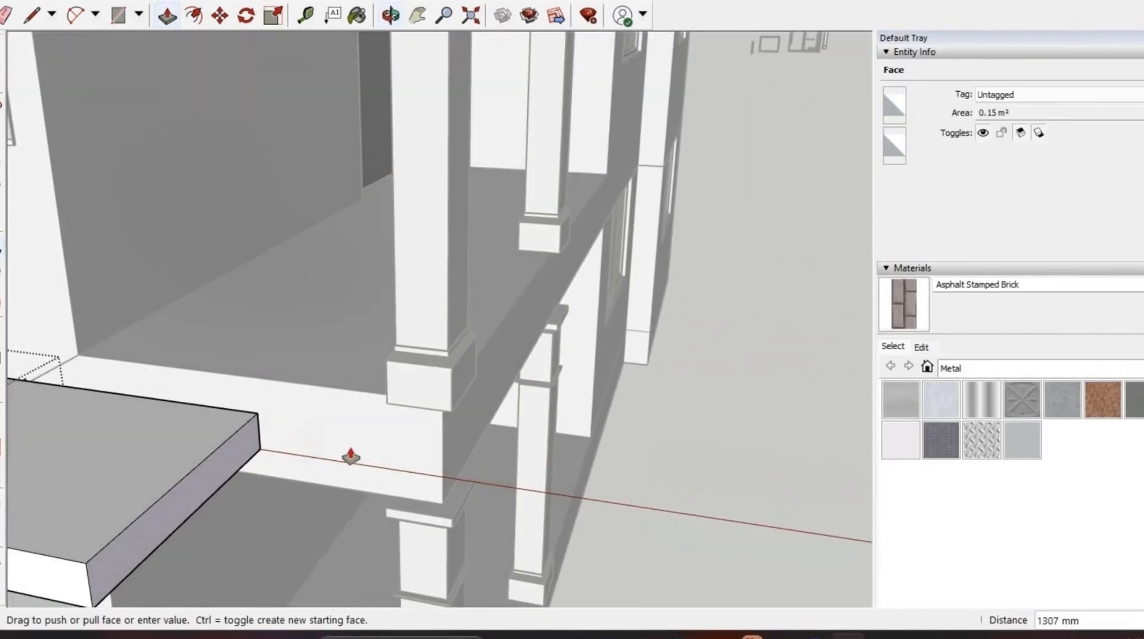
pyautogui.click(442, 426)
# Push/Pull the landing's long side face and close the component.
pyautogui.scroll(-3, 442, 426)
pyautogui.moveTo(414, 427); pyautogui.dragTo(81, 271, button='middle')
pyautogui.scroll(5, 81, 271)
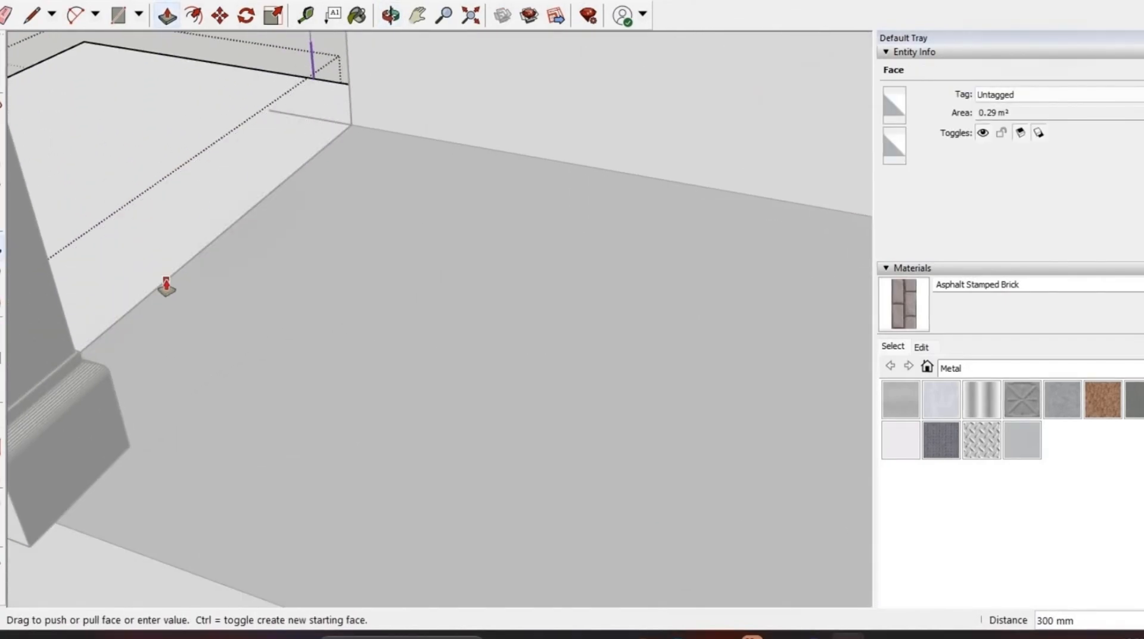
pyautogui.scroll(-3, 167, 286)
pyautogui.moveTo(185, 289); pyautogui.dragTo(79, 307, button='middle')
pyautogui.scroll(-4, 472, 222)
pyautogui.scroll(1, 608, 230)
pyautogui.scroll(-5, 608, 230)
pyautogui.moveTo(478, 333); pyautogui.dragTo(173, 356, button='middle')
pyautogui.click(314, 393)
# Examine the attached staircase and landing against the two-storey porch from several angles.
pyautogui.scroll(4, 577, 238)
pyautogui.moveTo(525, 225); pyautogui.dragTo(507, 170, button='middle')
pyautogui.scroll(-1, 465, 170)
pyautogui.scroll(4, 407, 140)
pyautogui.scroll(-2, 339, 301)
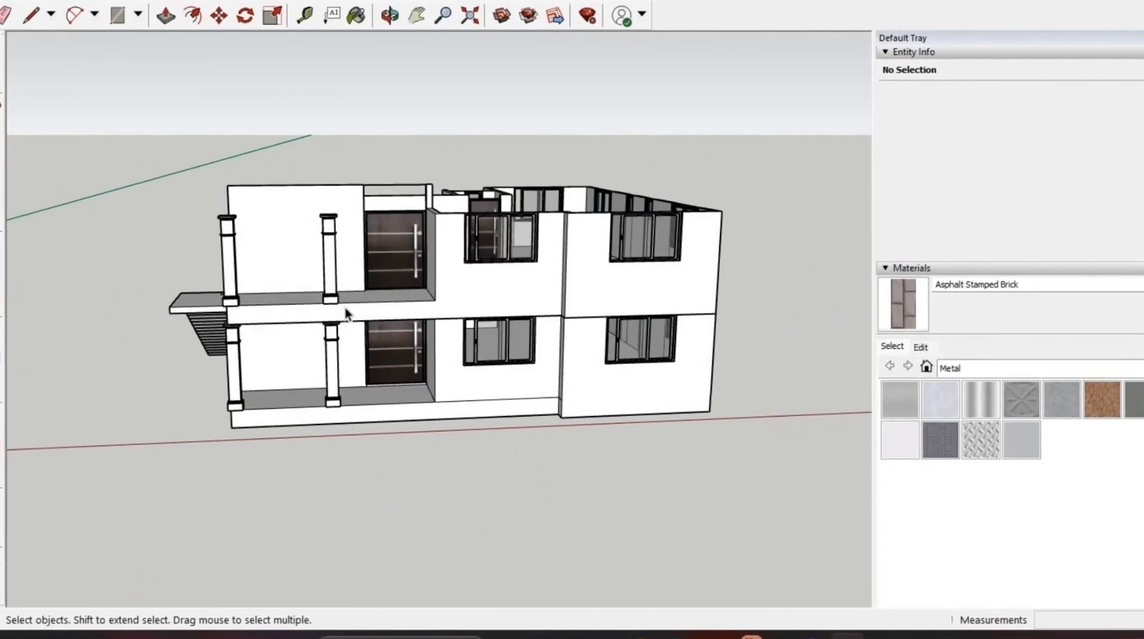
pyautogui.moveTo(348, 312); pyautogui.dragTo(446, 356, button='middle')
pyautogui.scroll(-4, 218, 357)
pyautogui.scroll(5, 373, 296)
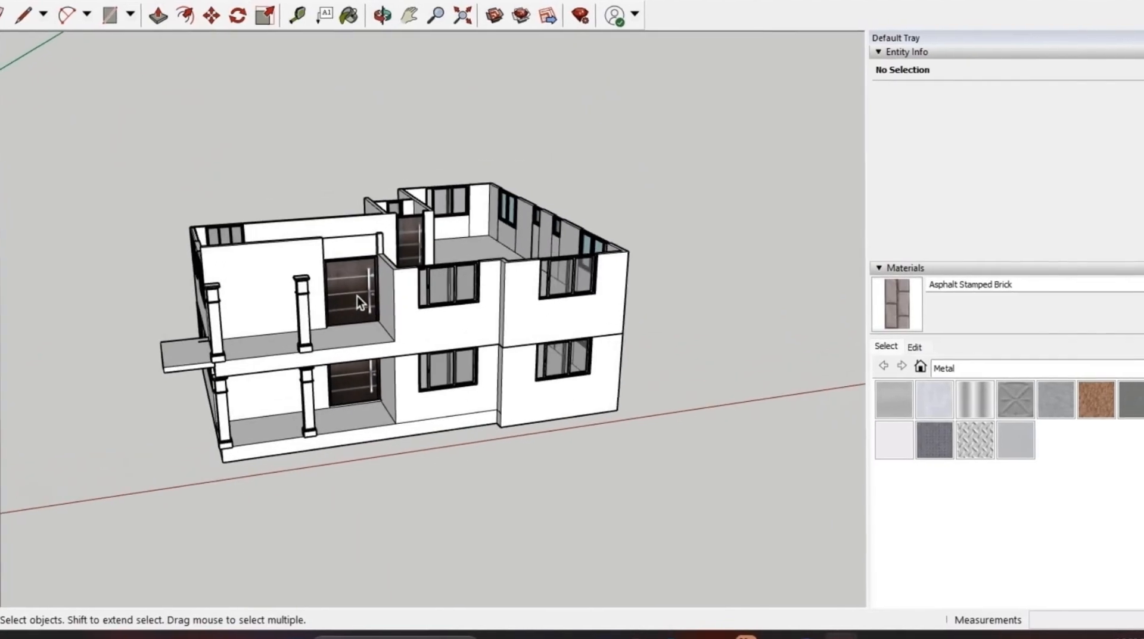
pyautogui.scroll(-4, 362, 359)
pyautogui.moveTo(350, 358); pyautogui.dragTo(281, 331, button='middle')
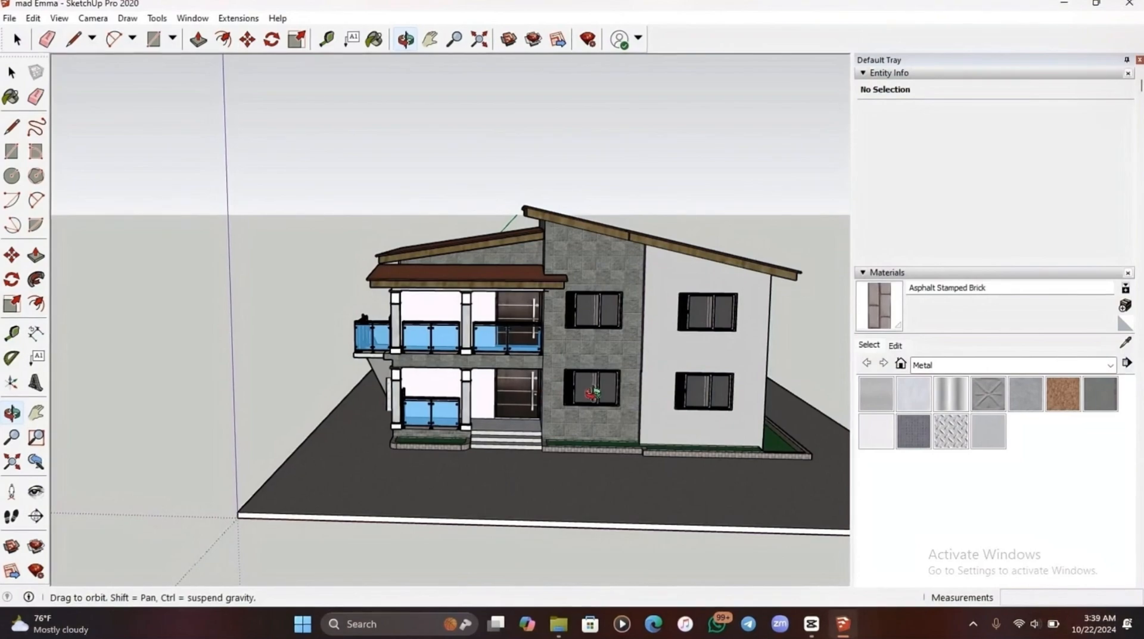
# Examine the completed house model with its roofs, balustrades and outdoor stair from the front and the stair side.
pyautogui.moveTo(592, 393); pyautogui.dragTo(766, 471)
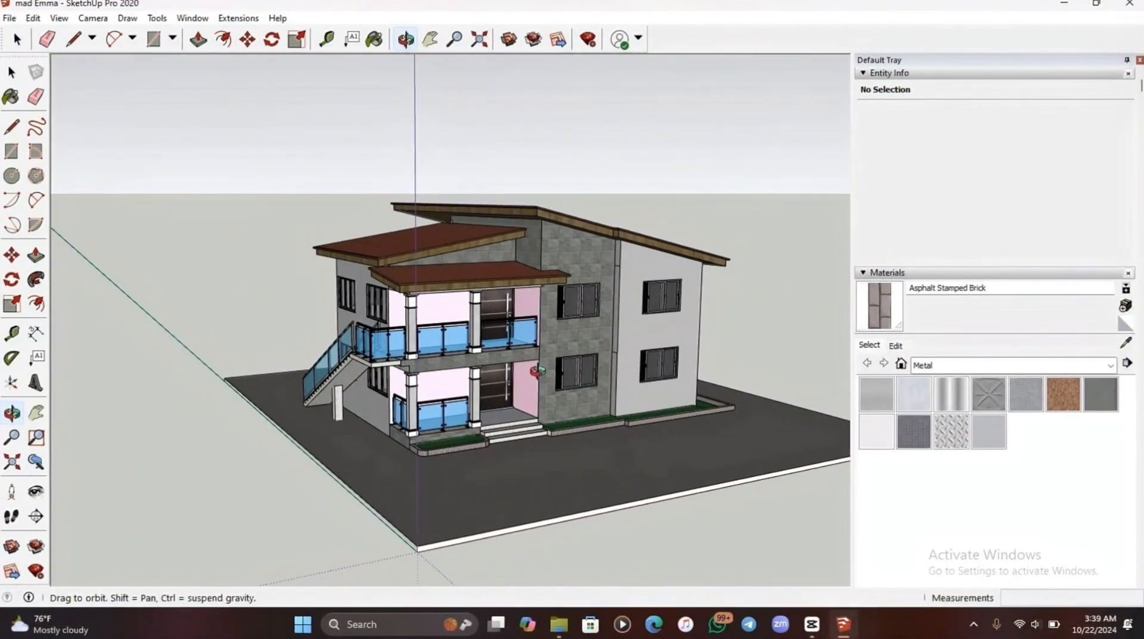
pyautogui.moveTo(334, 322); pyautogui.dragTo(530, 384)
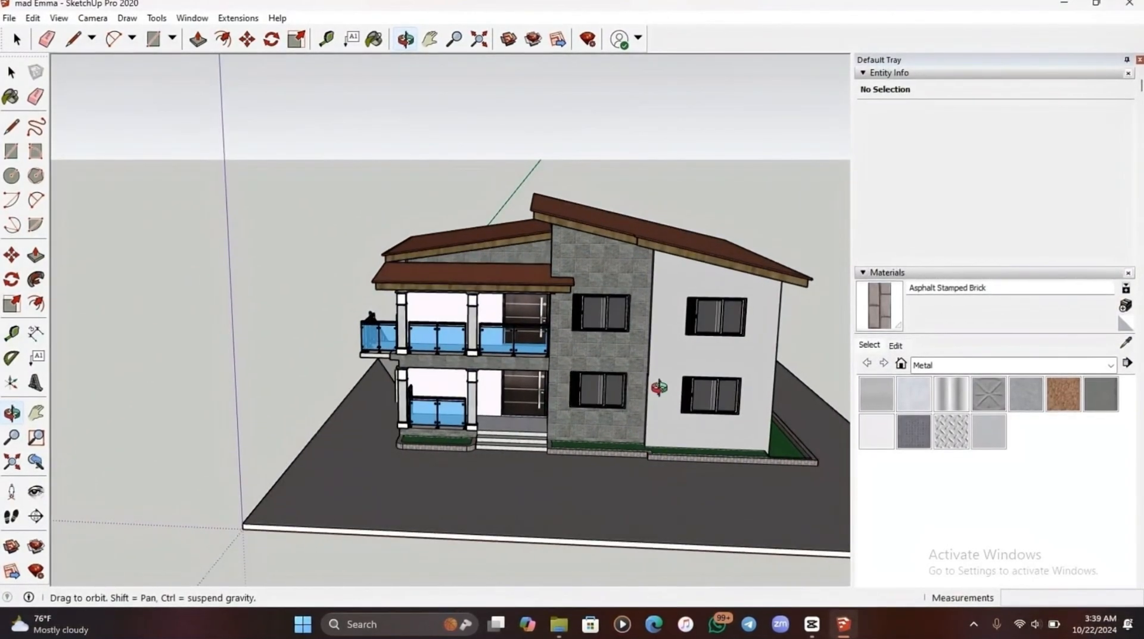
pyautogui.moveTo(659, 388); pyautogui.dragTo(679, 366)
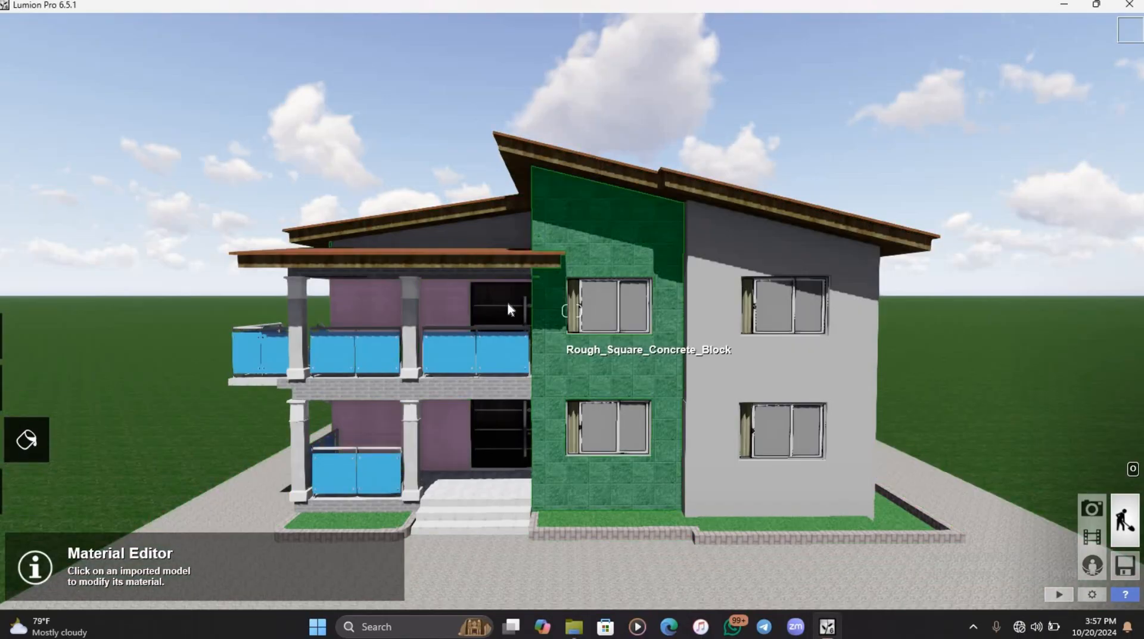
# In Lumion, apply the indoor fabric Carpet_Domestic_005 to the curtain of the upper window in the stone wall.
pyautogui.scroll(5, 652, 299)
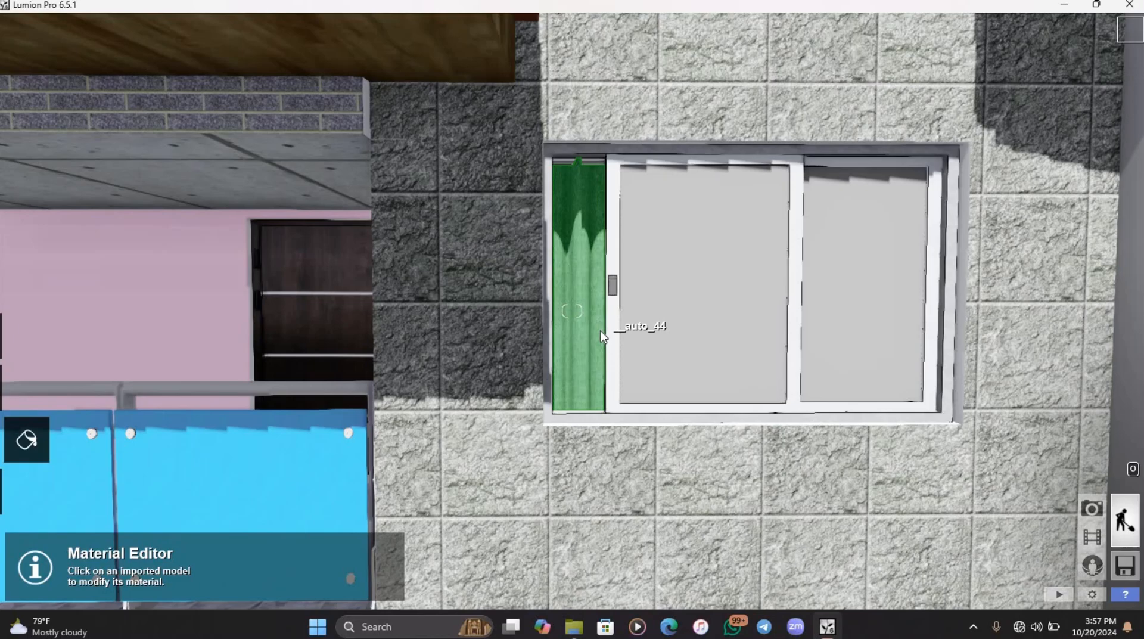
pyautogui.click(602, 337)
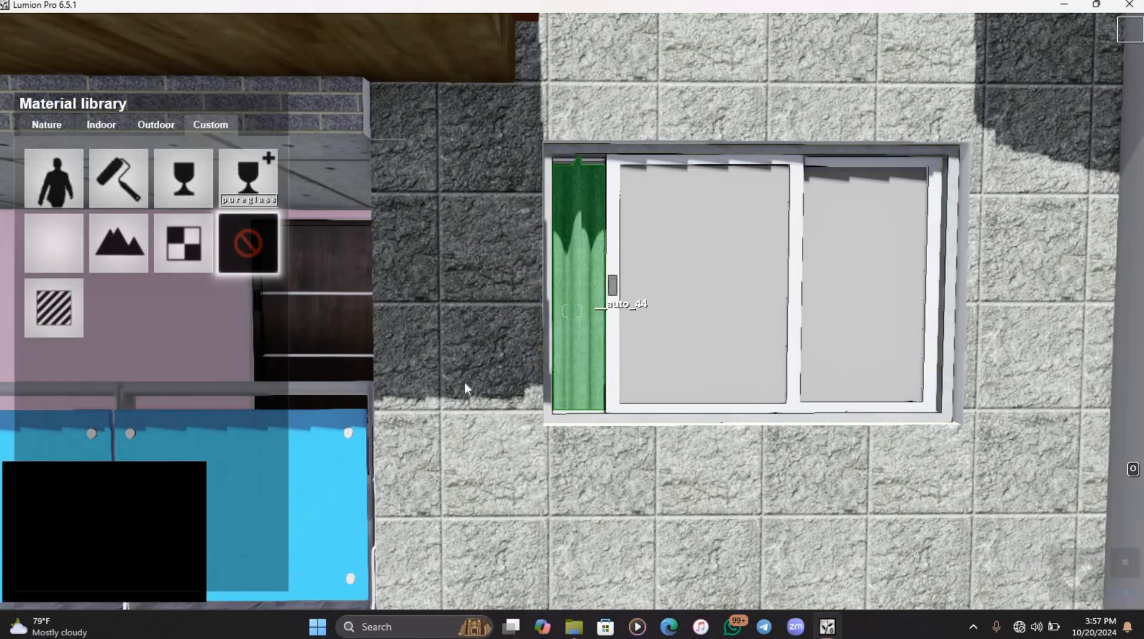
pyautogui.click(106, 179)
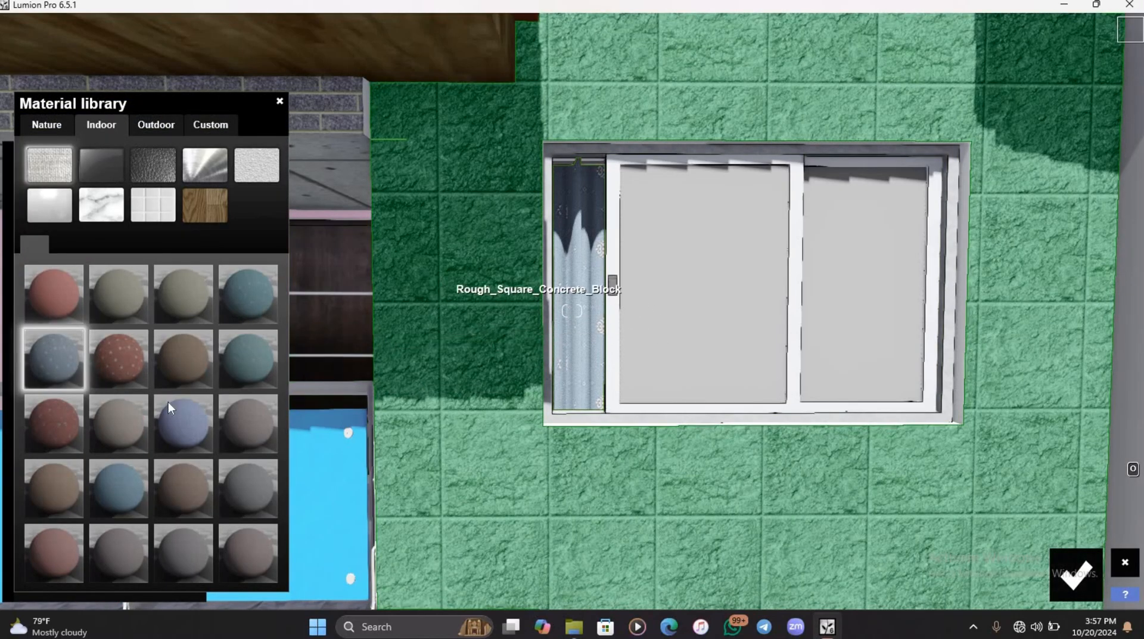
pyautogui.click(55, 369)
# Adjust the curtain fabric's gloss, reflectivity, relief and white colorization.
pyautogui.moveTo(116, 483); pyautogui.dragTo(133, 504)
pyautogui.click(127, 525)
pyautogui.moveTo(110, 460); pyautogui.dragTo(157, 457)
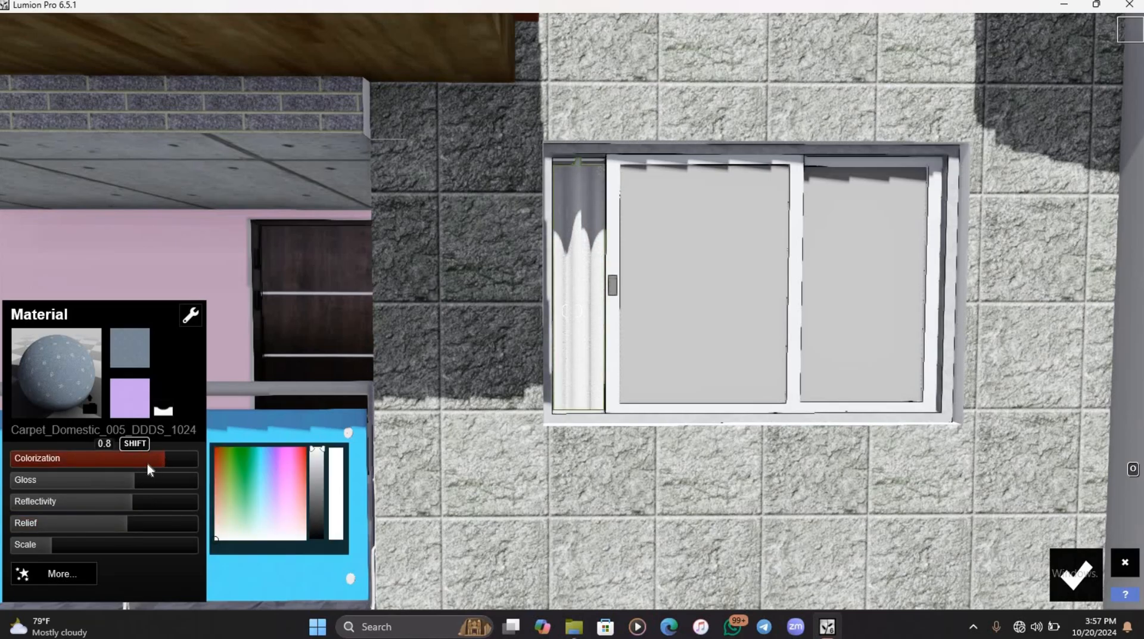
pyautogui.scroll(-3, 621, 265)
pyautogui.scroll(5, 620, 266)
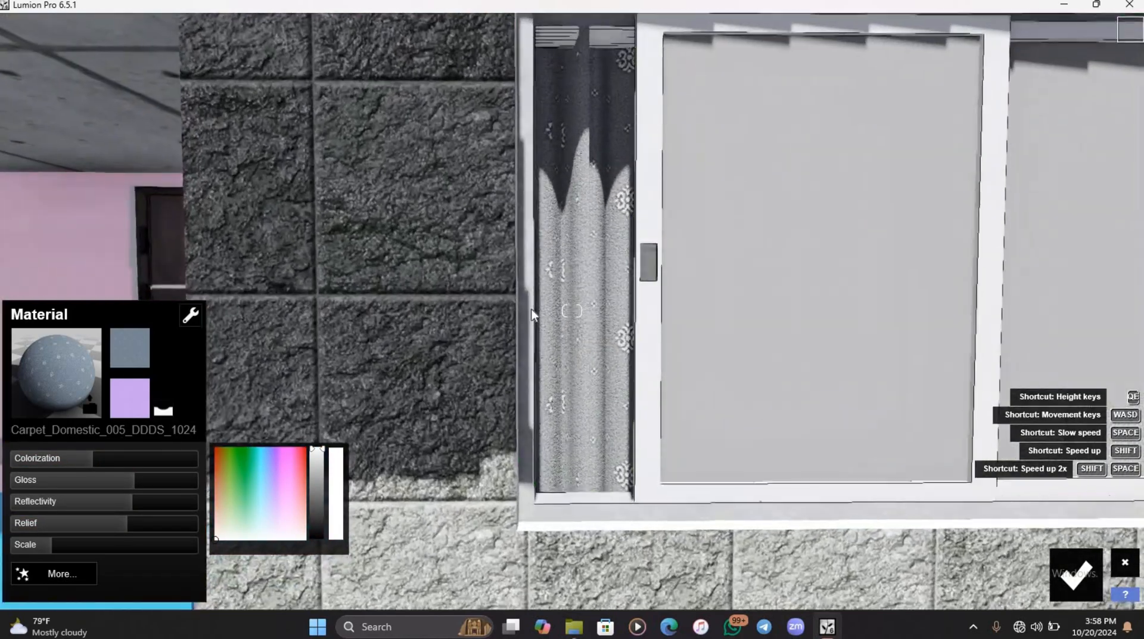
# Apply the outdoor metal Metal_Painted_002 to the window's outer frame with full white colorization.
pyautogui.click(533, 316)
pyautogui.click(164, 127)
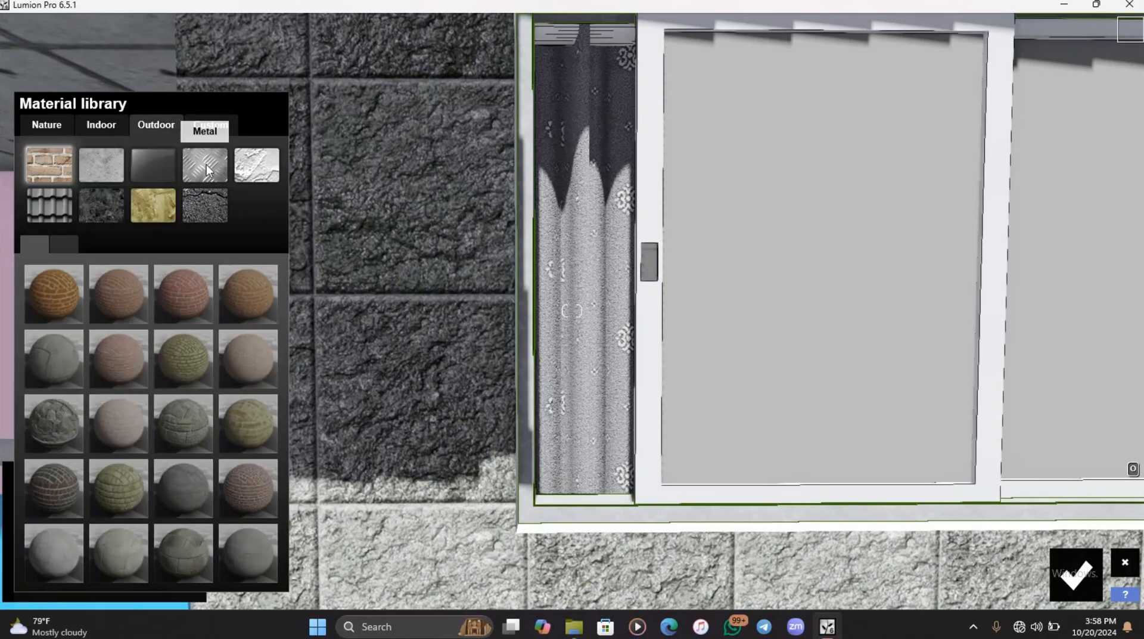
pyautogui.click(204, 164)
pyautogui.click(188, 363)
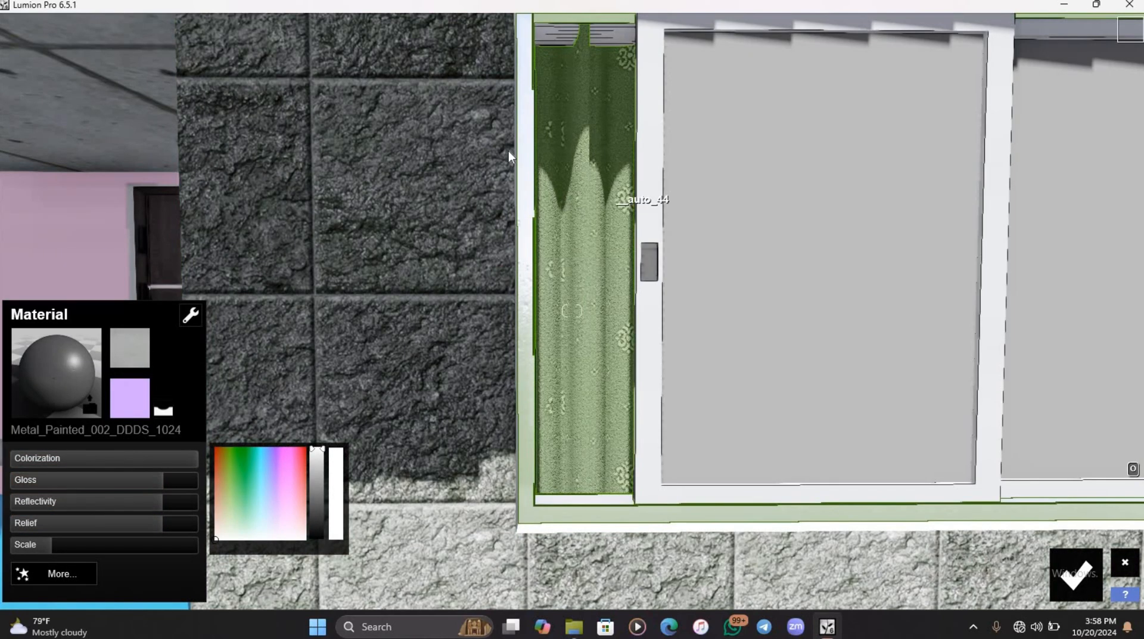
# Apply the outdoor metal Metal Painted 002b to the window's sliding sash frames and adjust its colorization and reflectivity.
pyautogui.scroll(-3, 596, 221)
pyautogui.click(621, 244)
pyautogui.click(144, 126)
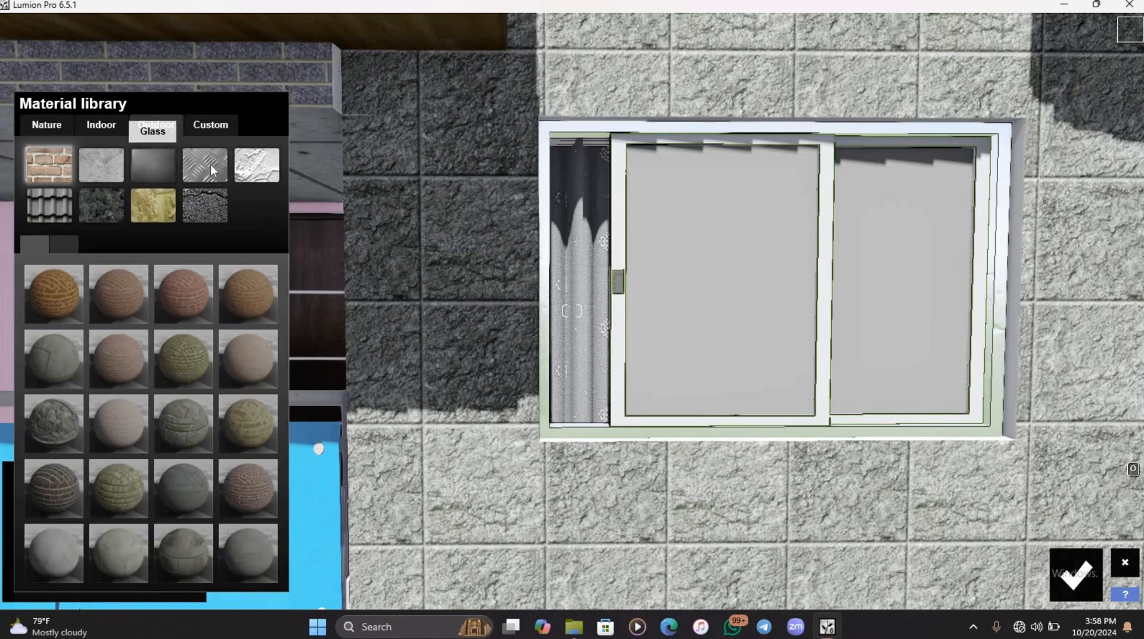
pyautogui.click(205, 165)
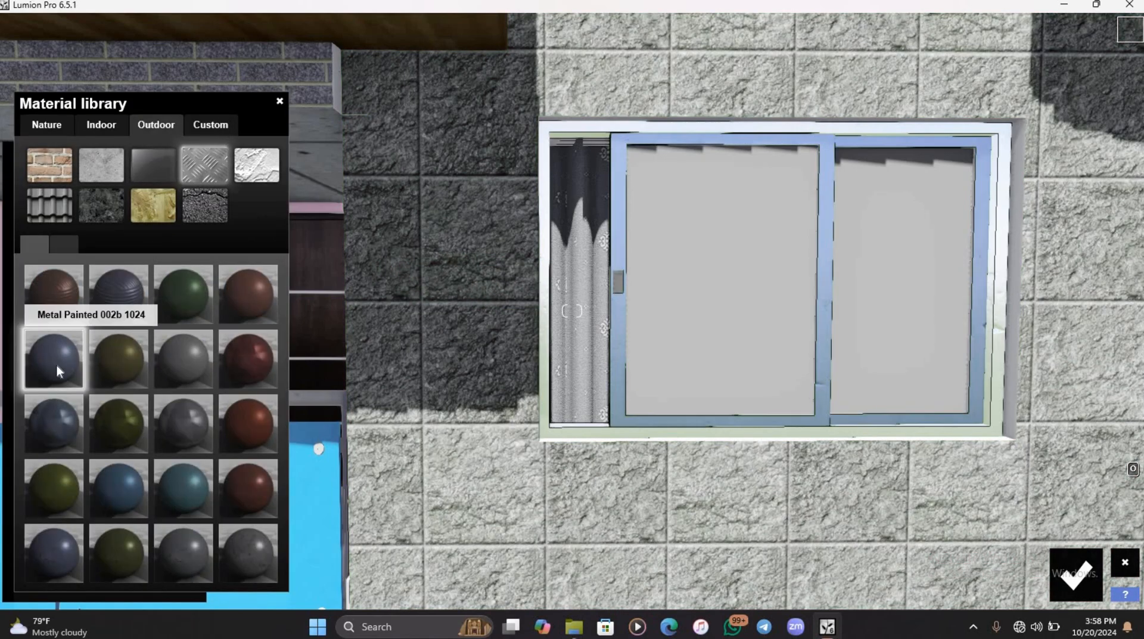
pyautogui.click(55, 362)
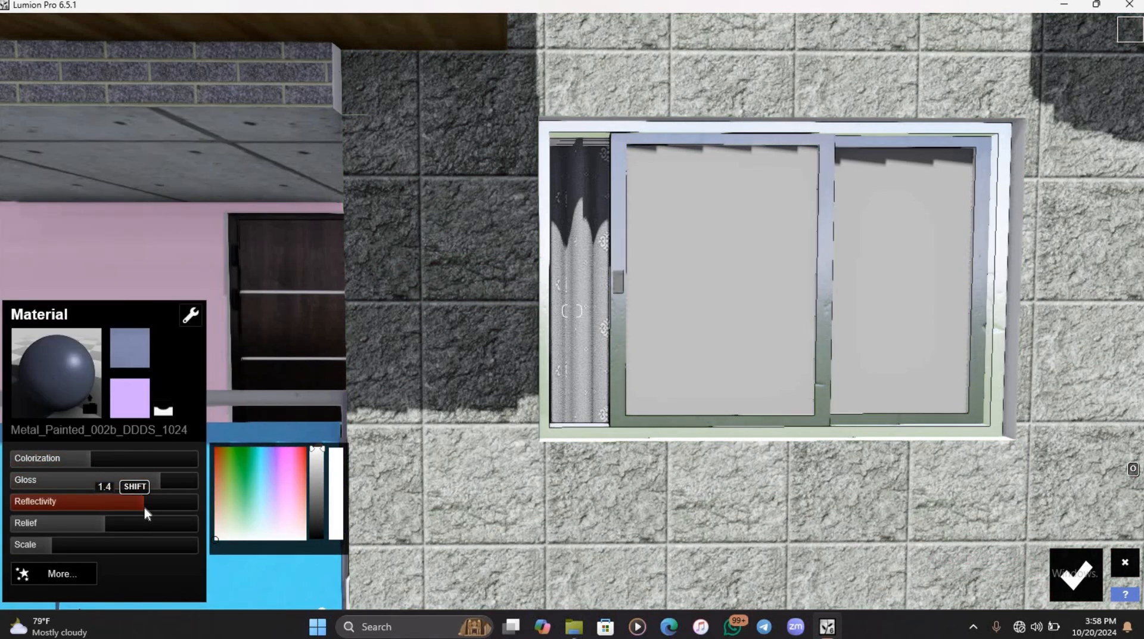
# Apply the indoor glass TransparentPlastic_008 to the window's sliding panes, raising its reflectivity and slightly lowering its opacity.
pyautogui.click(766, 307)
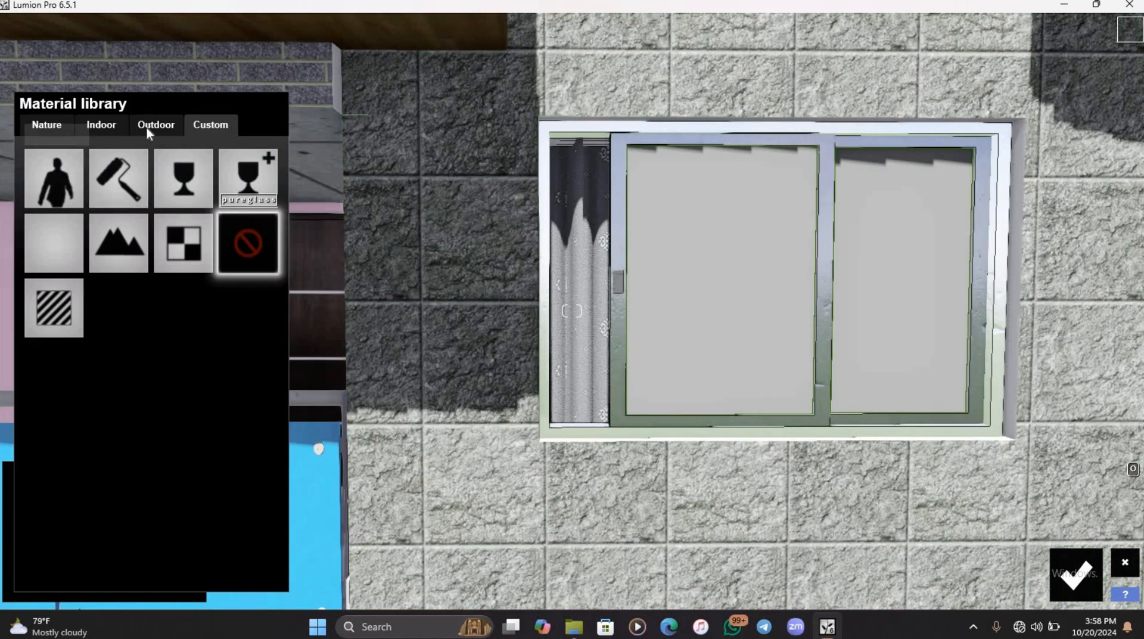
pyautogui.click(149, 128)
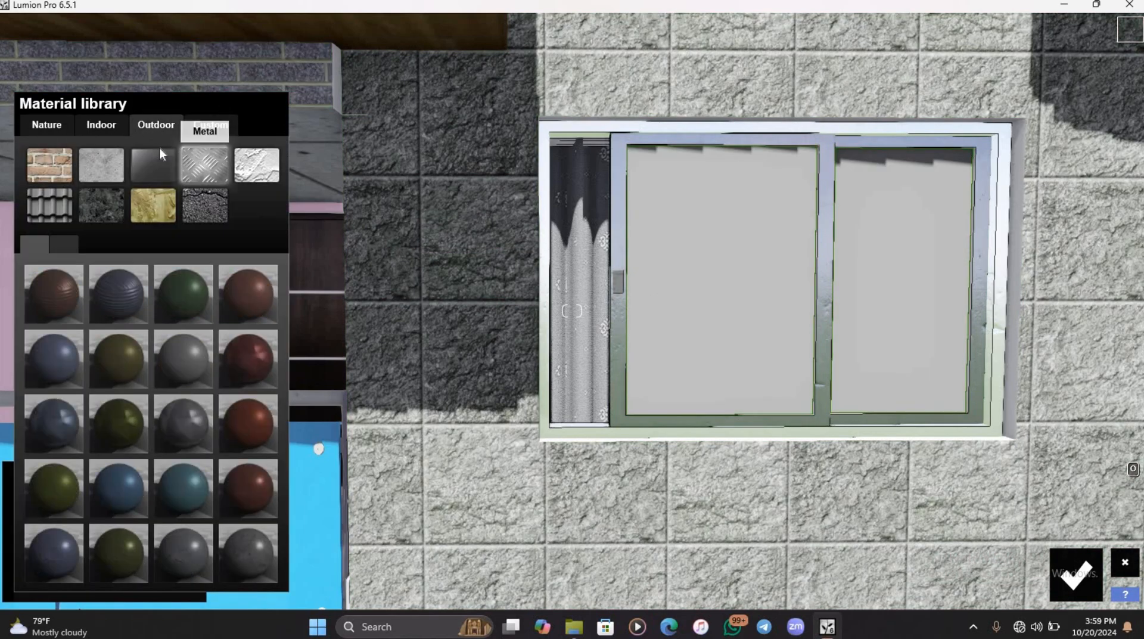
pyautogui.click(113, 127)
pyautogui.click(121, 161)
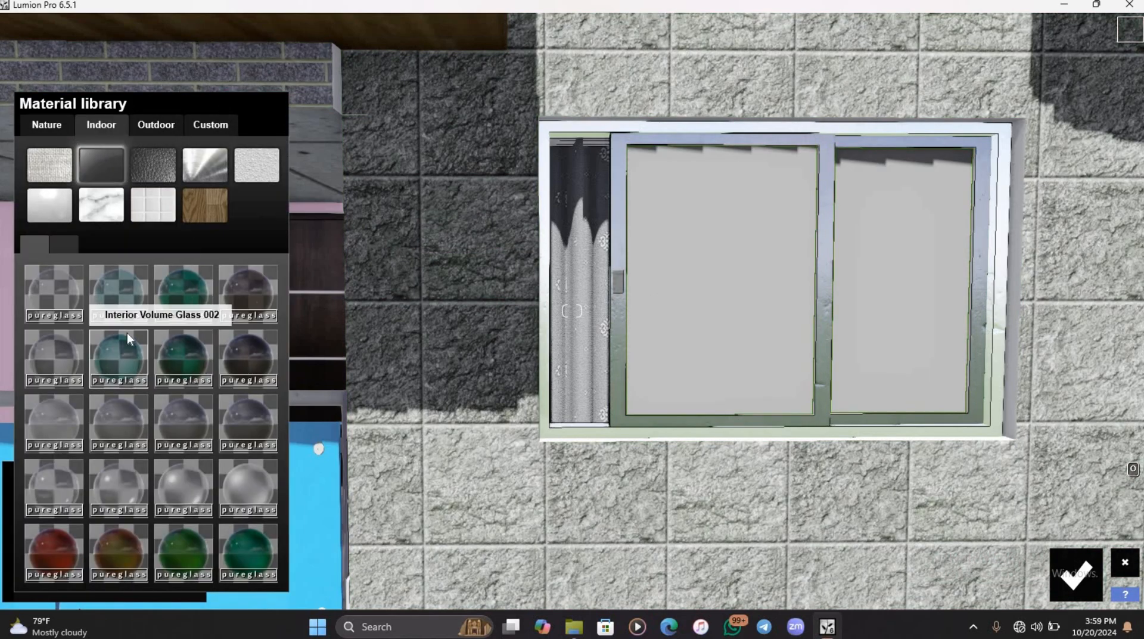
pyautogui.click(52, 241)
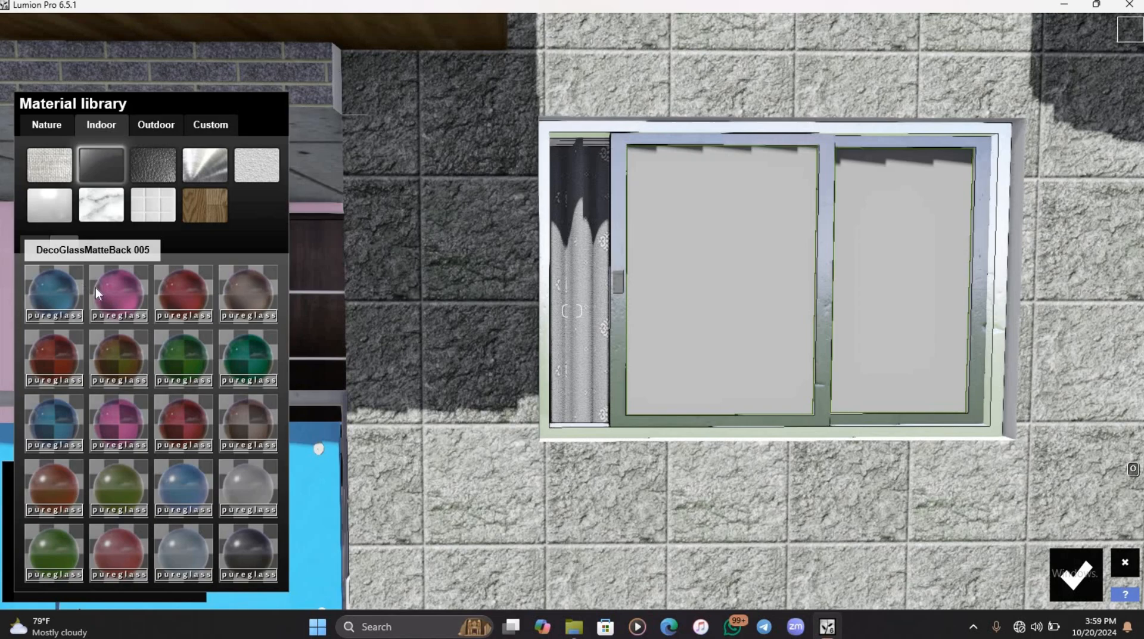
pyautogui.click(247, 540)
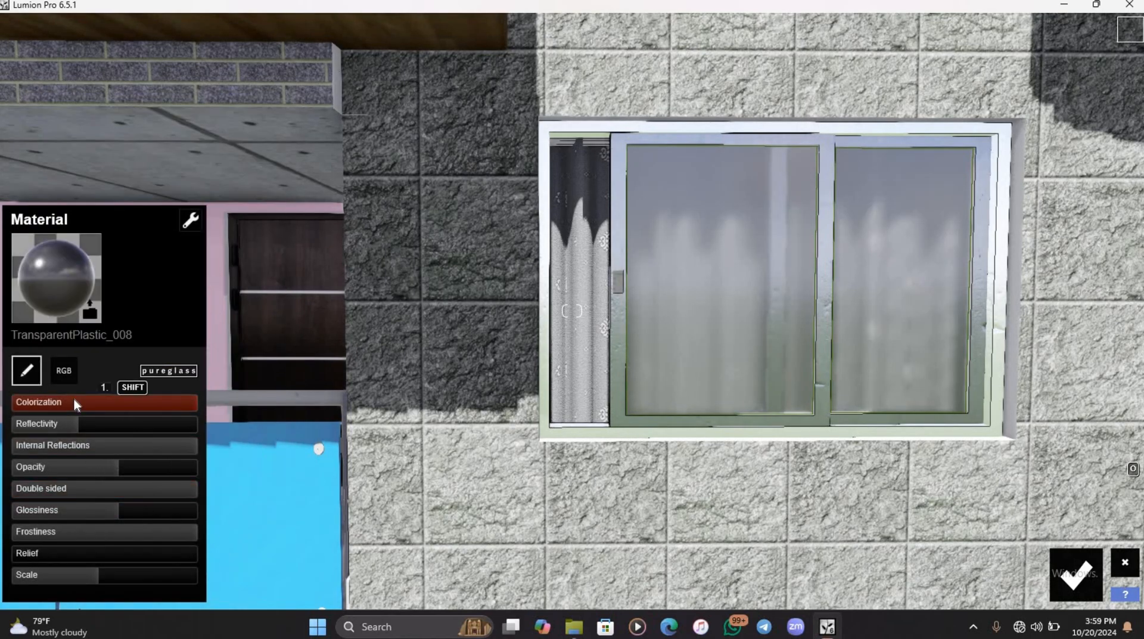
pyautogui.moveTo(87, 427); pyautogui.dragTo(103, 430)
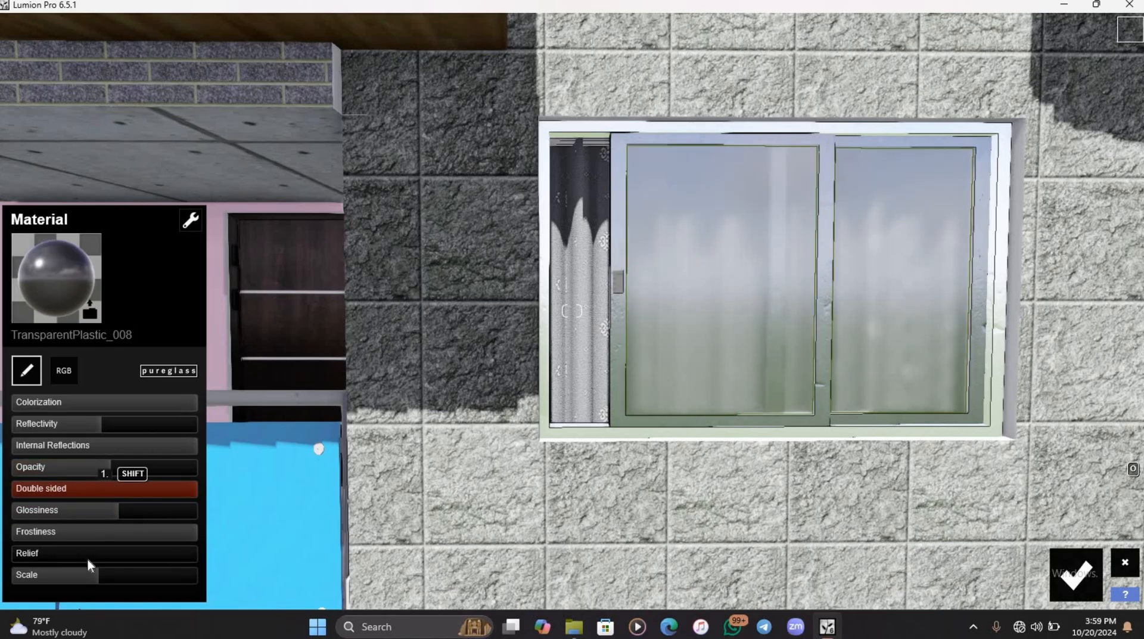
pyautogui.scroll(-5, 687, 347)
# Apply the custom Color material in white to the pink porch walls.
pyautogui.click(393, 324)
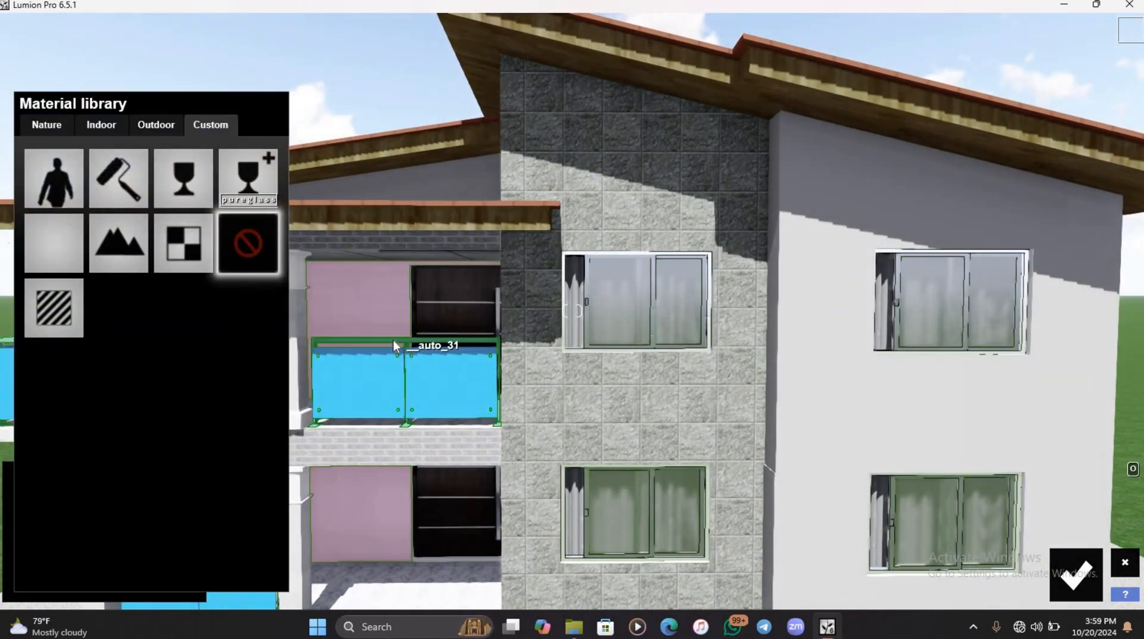
pyautogui.click(107, 183)
pyautogui.scroll(4, 608, 359)
pyautogui.scroll(-3, 608, 358)
pyautogui.moveTo(608, 359); pyautogui.dragTo(563, 411, button='right')
pyautogui.scroll(4, 563, 412)
pyautogui.scroll(-5, 563, 411)
# Apply the outdoor wood Wood_007 to the porch roof's fascia with full white colorization, higher gloss and reflectivity about 1.3.
pyautogui.click(471, 321)
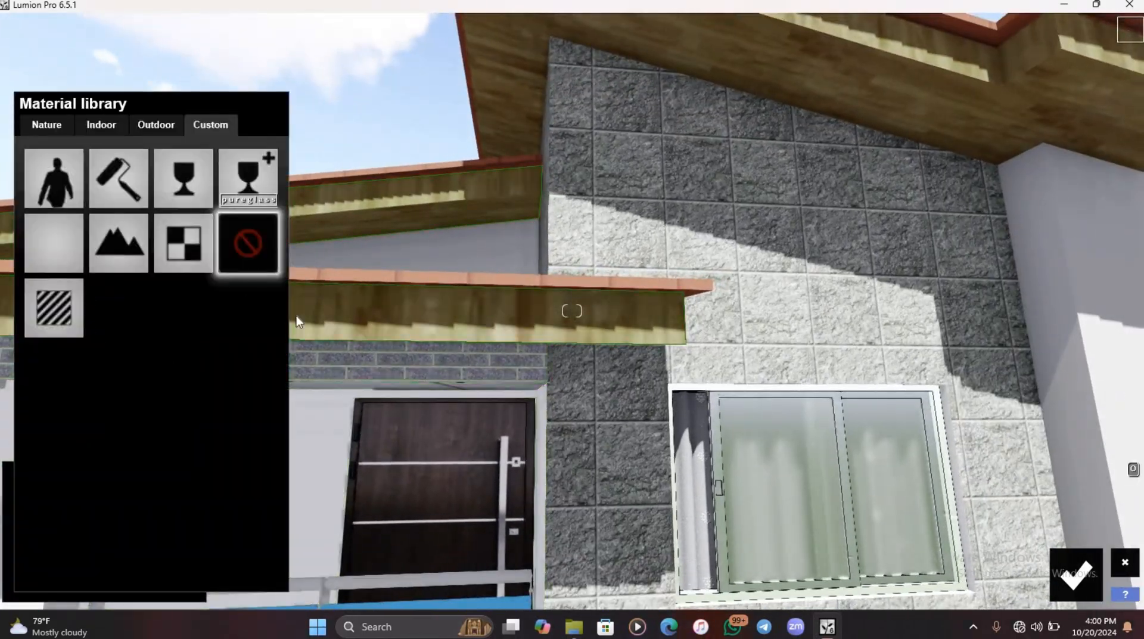
pyautogui.click(156, 124)
pyautogui.click(161, 188)
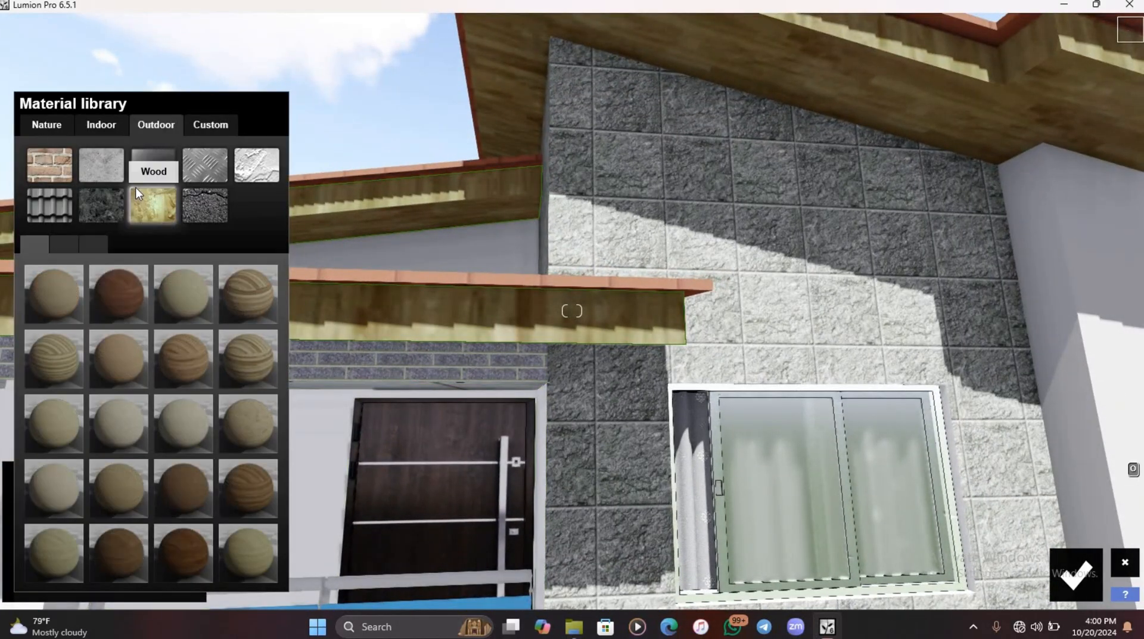
pyautogui.click(179, 358)
pyautogui.moveTo(140, 465); pyautogui.dragTo(184, 465)
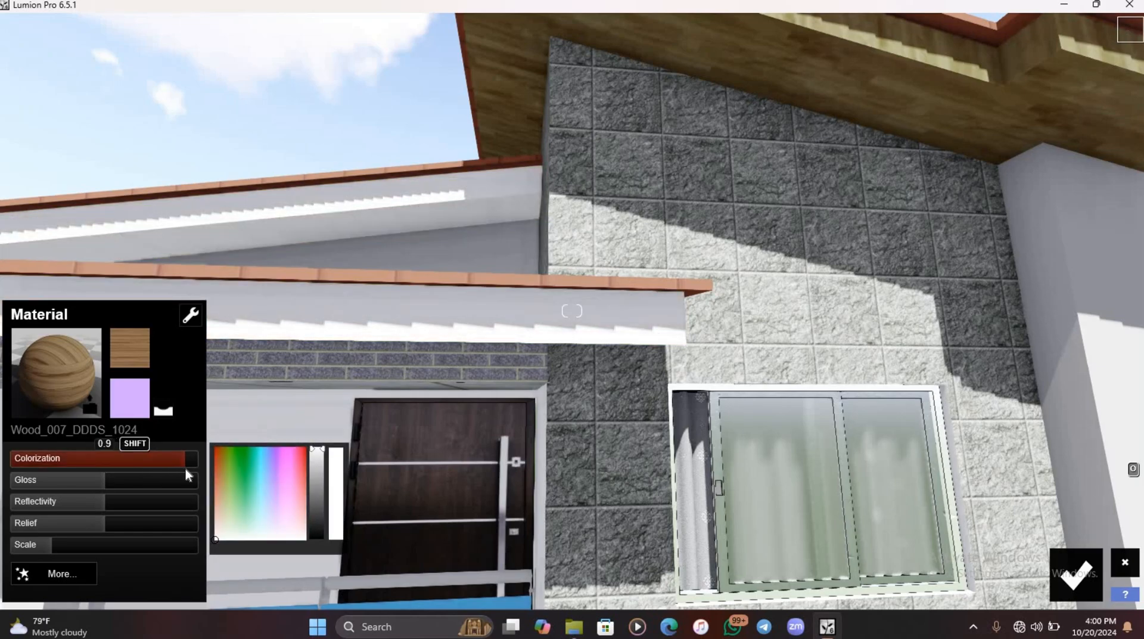
pyautogui.click(131, 502)
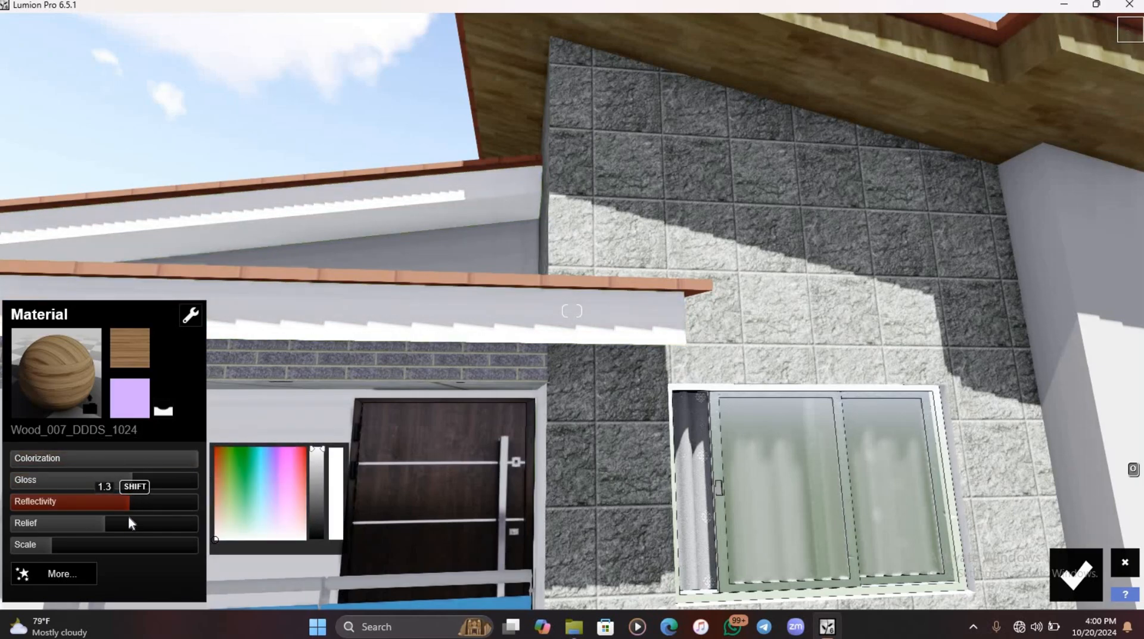
pyautogui.click(130, 524)
pyautogui.scroll(-3, 781, 83)
# Apply the outdoor wood Wood_007 to the main roof's fascia and soffit with full white colorization and raised gloss, reflectivity and relief.
pyautogui.click(709, 81)
pyautogui.click(121, 180)
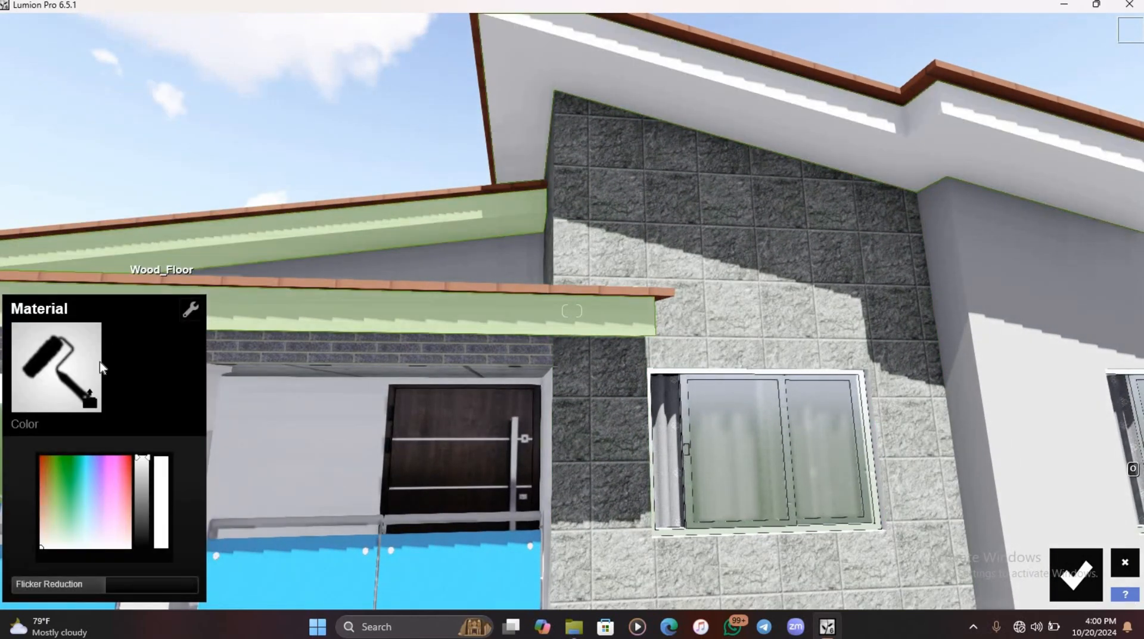
pyautogui.click(66, 365)
pyautogui.click(156, 124)
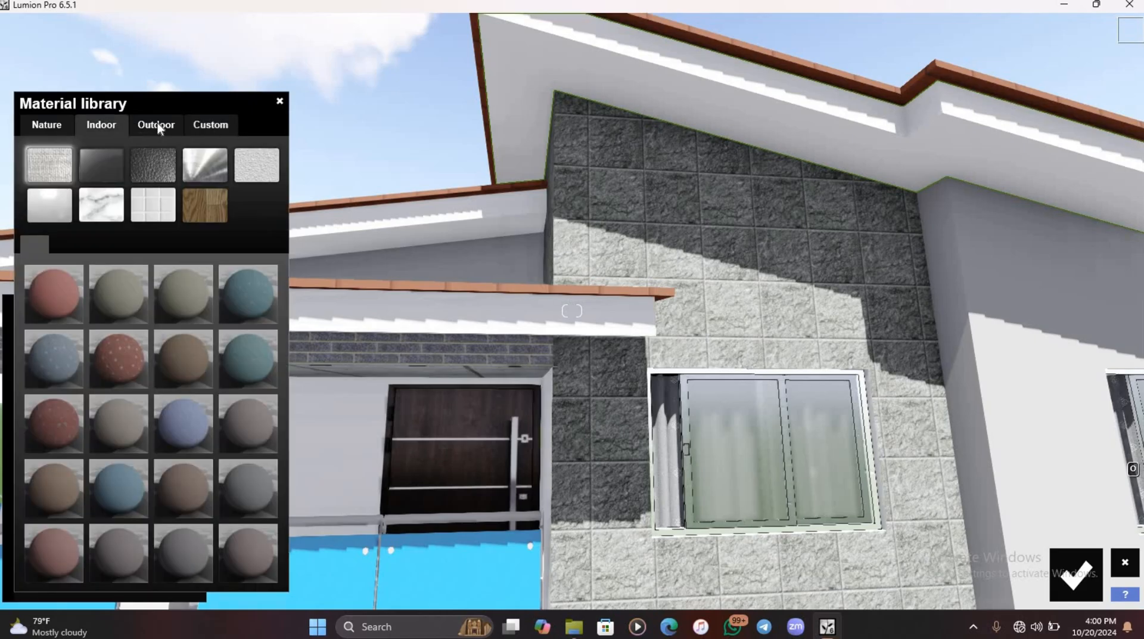
pyautogui.click(156, 164)
pyautogui.click(183, 289)
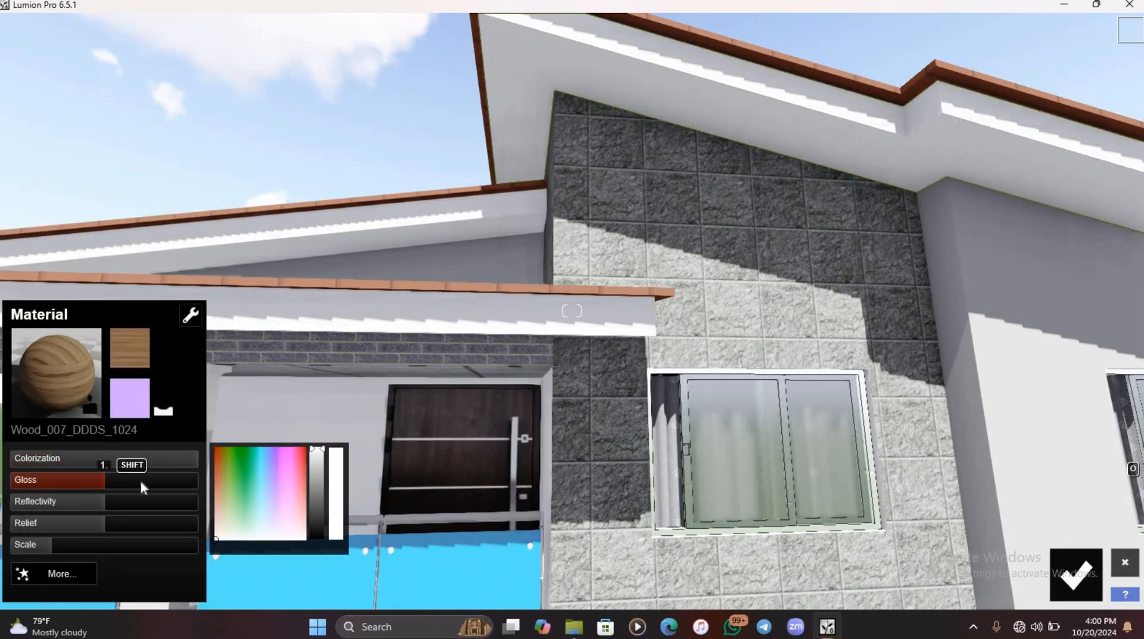
pyautogui.scroll(-5, 645, 332)
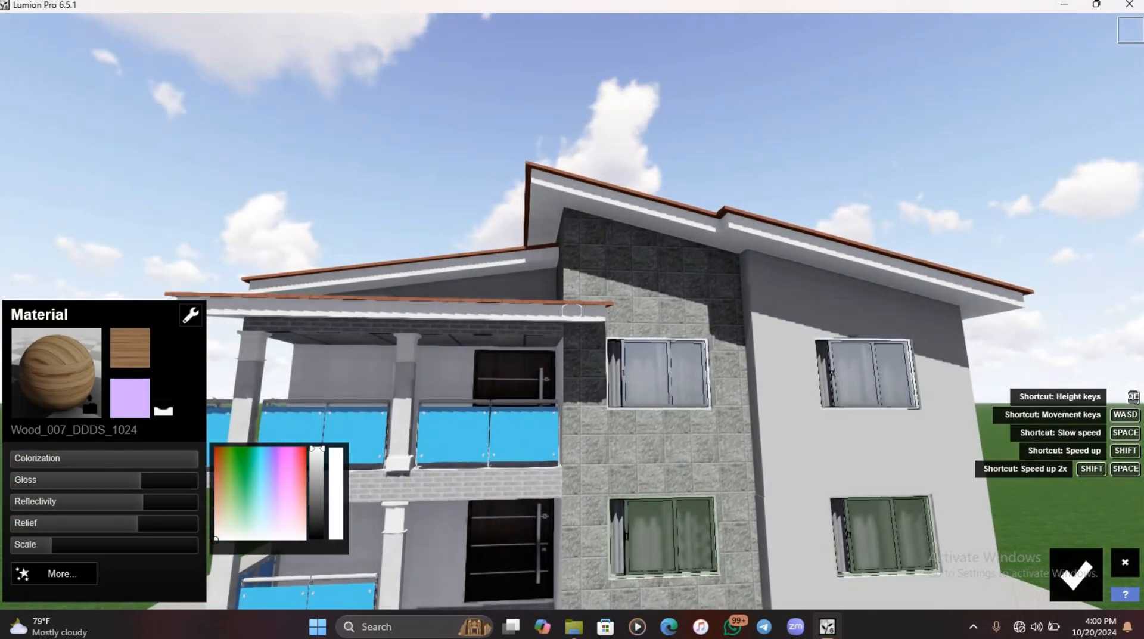
# Apply the outdoor roof material Roof 015A to the house's roof covering.
pyautogui.moveTo(492, 70); pyautogui.dragTo(492, 184, button='right')
pyautogui.scroll(3, 492, 184)
pyautogui.click(156, 125)
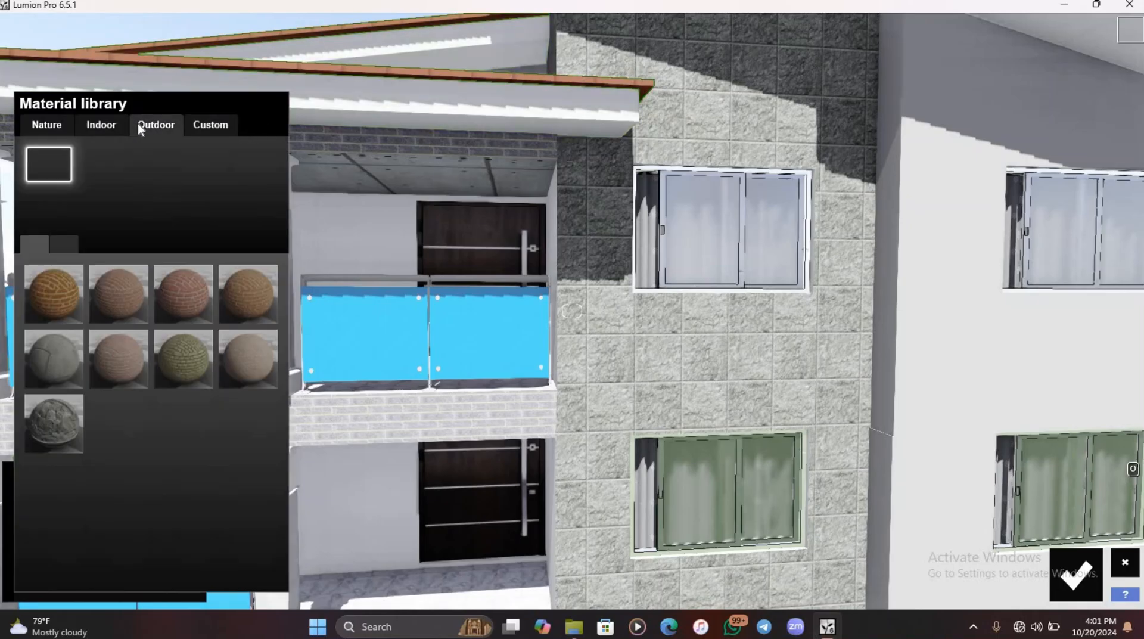
pyautogui.click(49, 205)
pyautogui.click(189, 565)
pyautogui.scroll(-5, 516, 409)
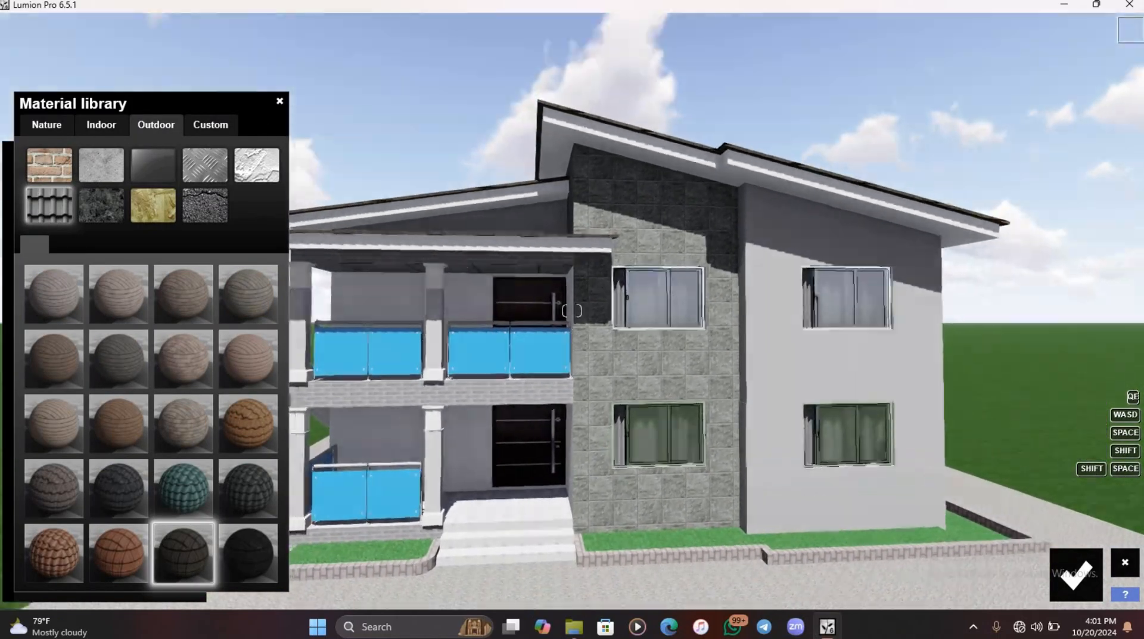
pyautogui.scroll(5, 517, 298)
pyautogui.moveTo(516, 409); pyautogui.dragTo(494, 476, button='right')
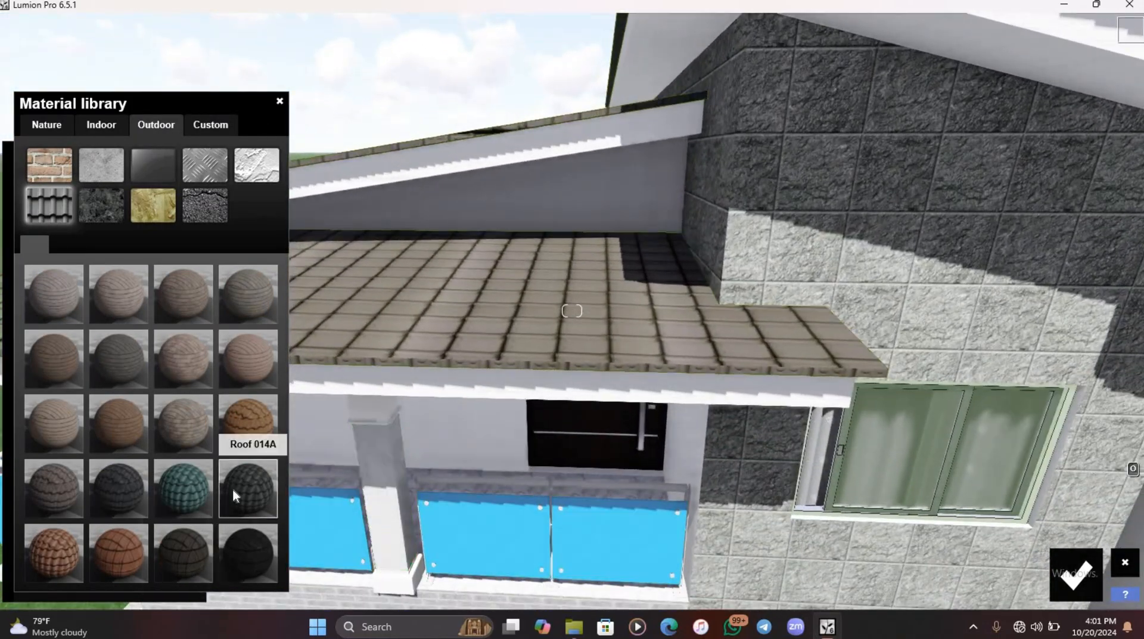
# Try other outdoor roof materials on the roof covering, including Roof 014A and Roof 015 with partial white colorization.
pyautogui.click(233, 490)
pyautogui.click(129, 558)
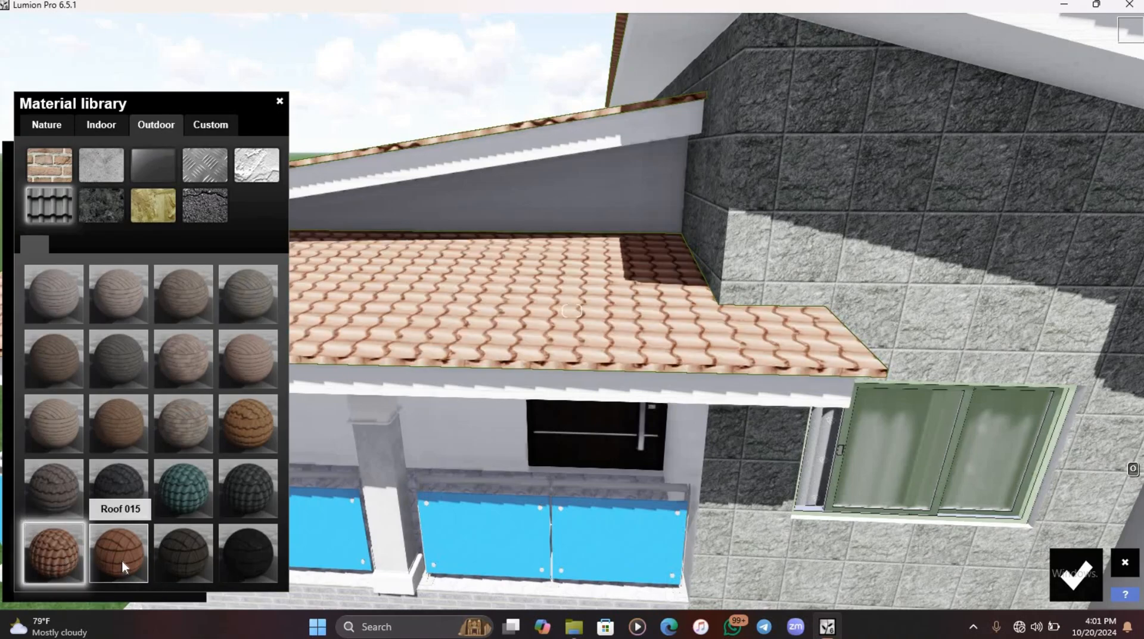
pyautogui.click(123, 556)
pyautogui.moveTo(75, 455); pyautogui.dragTo(70, 459)
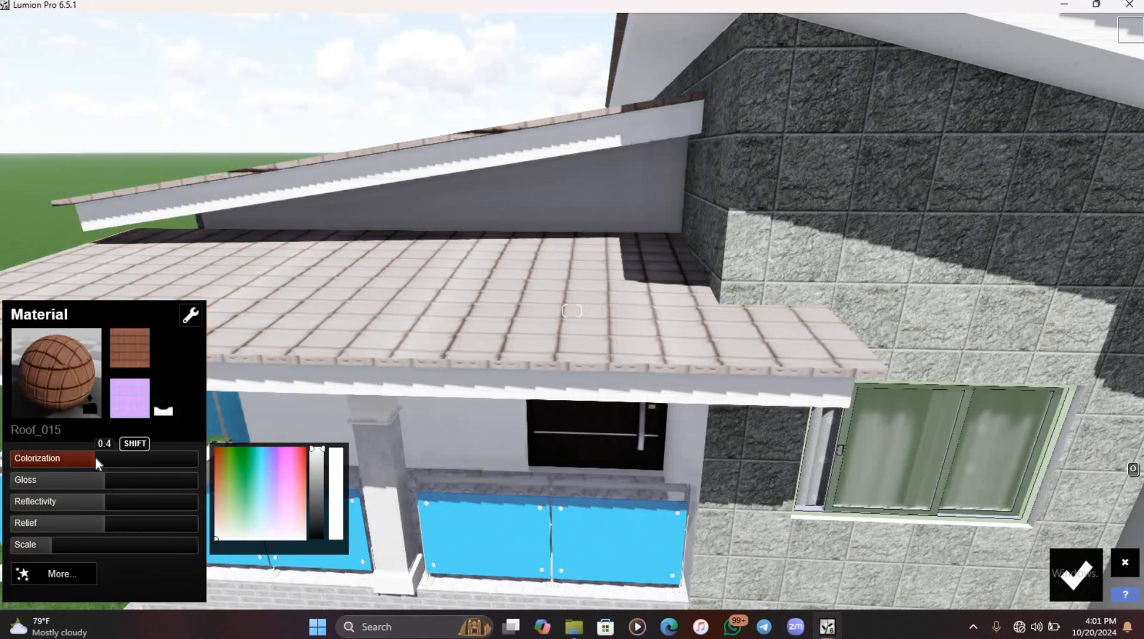
pyautogui.click(58, 387)
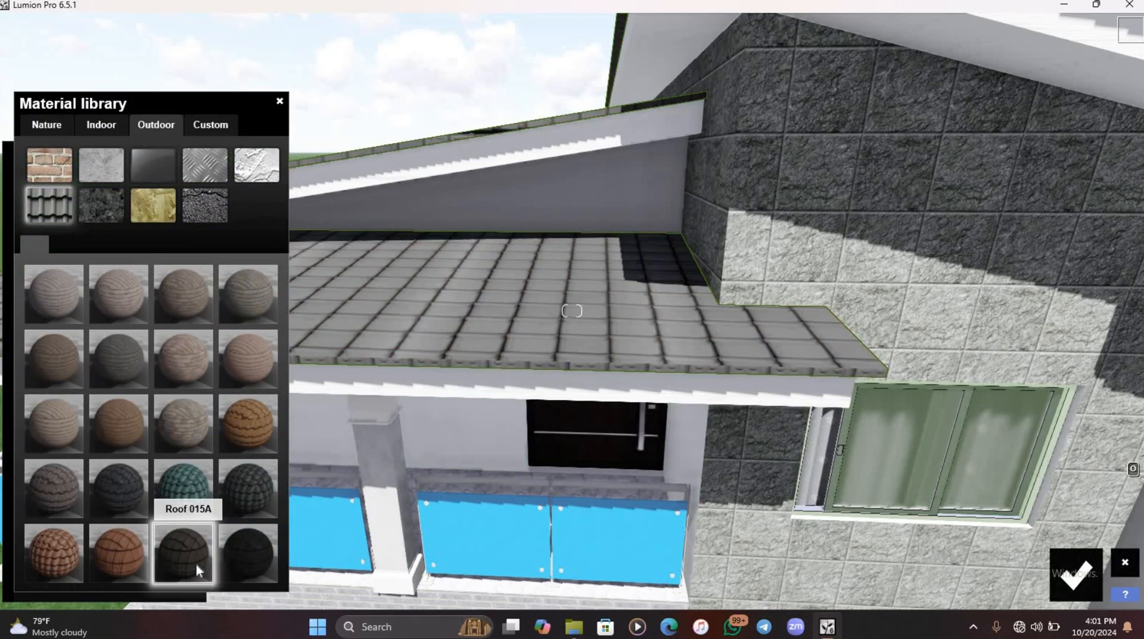
# Apply Roof 015A to the roof covering again and colorize it partially with a pale pinkish-brown tint.
pyautogui.click(196, 564)
pyautogui.moveTo(110, 460); pyautogui.dragTo(116, 459)
pyautogui.click(219, 523)
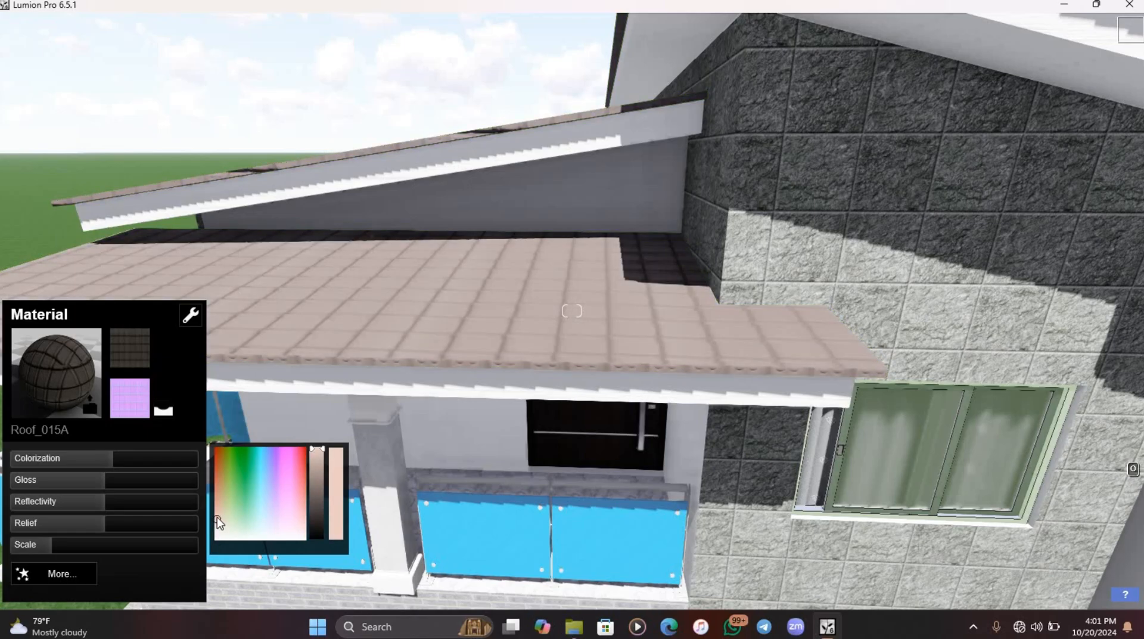
pyautogui.press('s')
pyautogui.press('w')
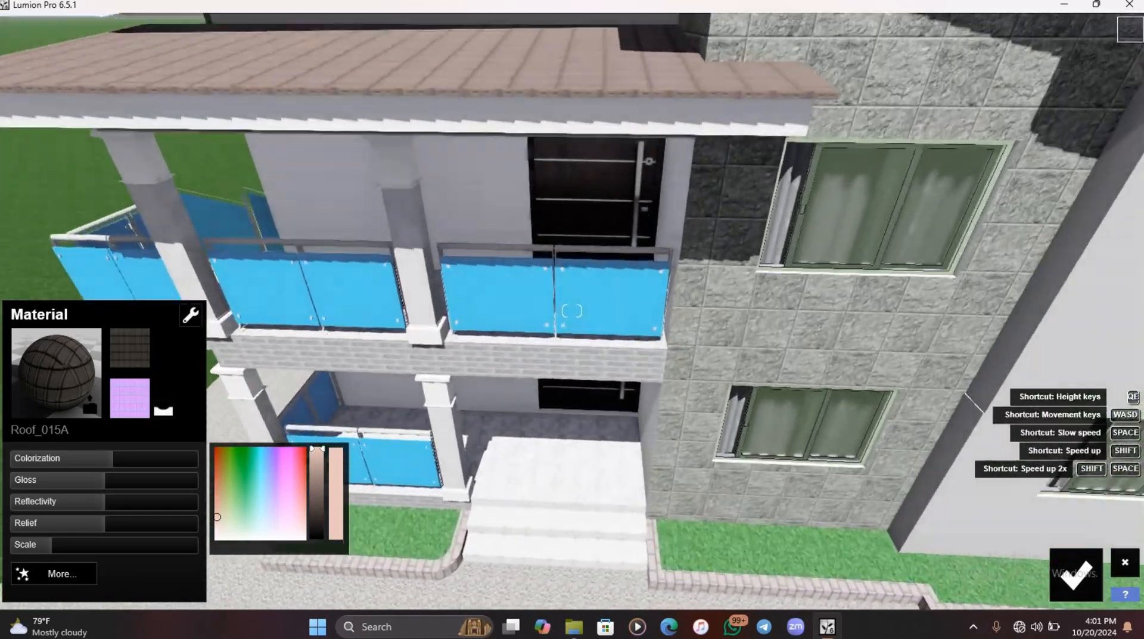
pyautogui.press('s')
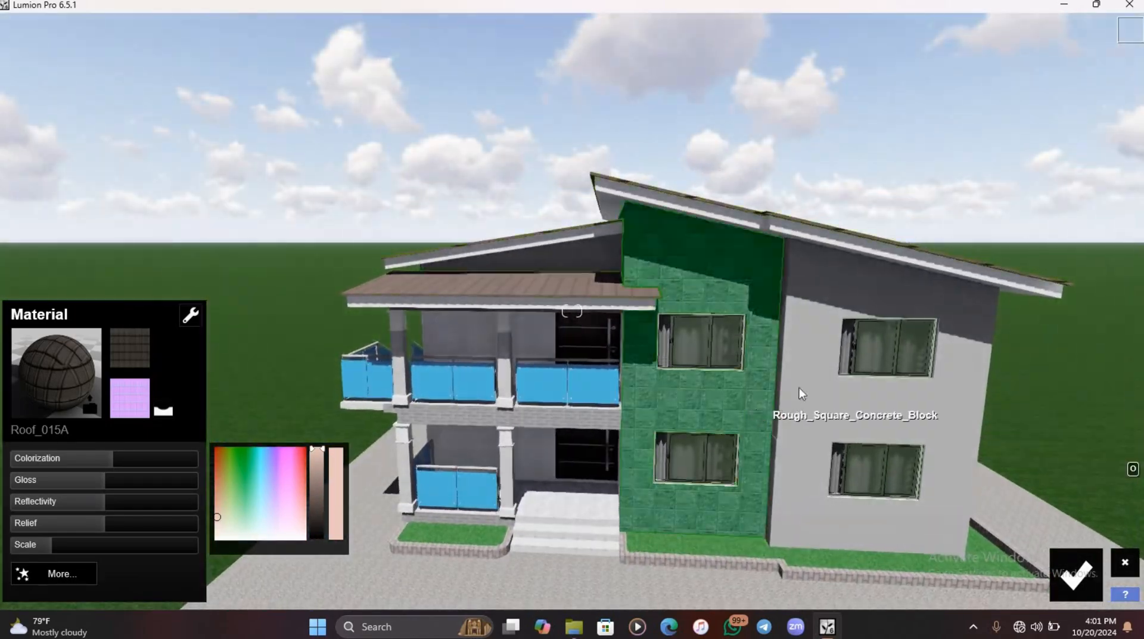
# Apply the custom Color material to the plain grey exterior walls in a light cream tone.
pyautogui.click(803, 322)
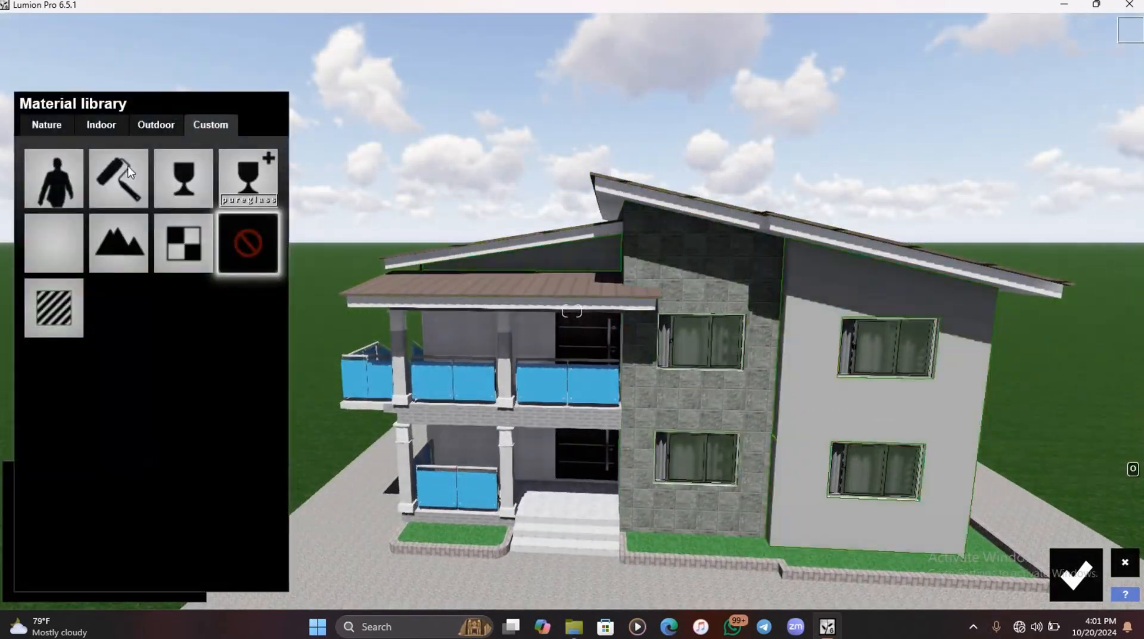
pyautogui.click(121, 189)
pyautogui.click(49, 525)
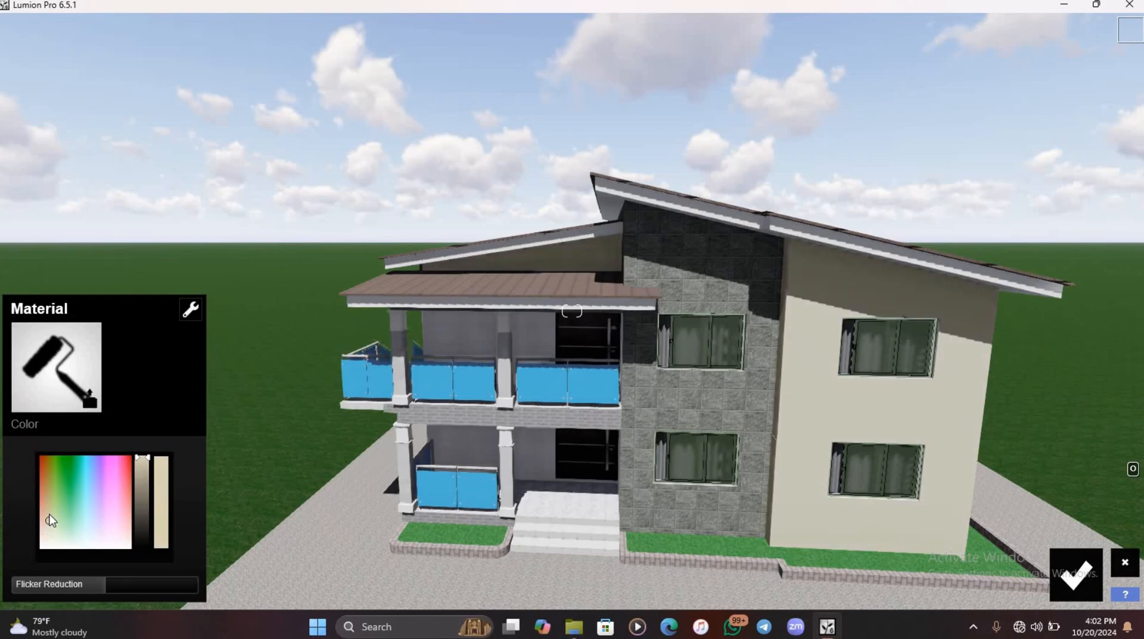
# Try Bricks 008a on the stone wall between porch and side wall, then apply the outdoor brick Exterior_Walls_Alt_027_016 instead.
pyautogui.press('w')
pyautogui.click(734, 441)
pyautogui.click(148, 125)
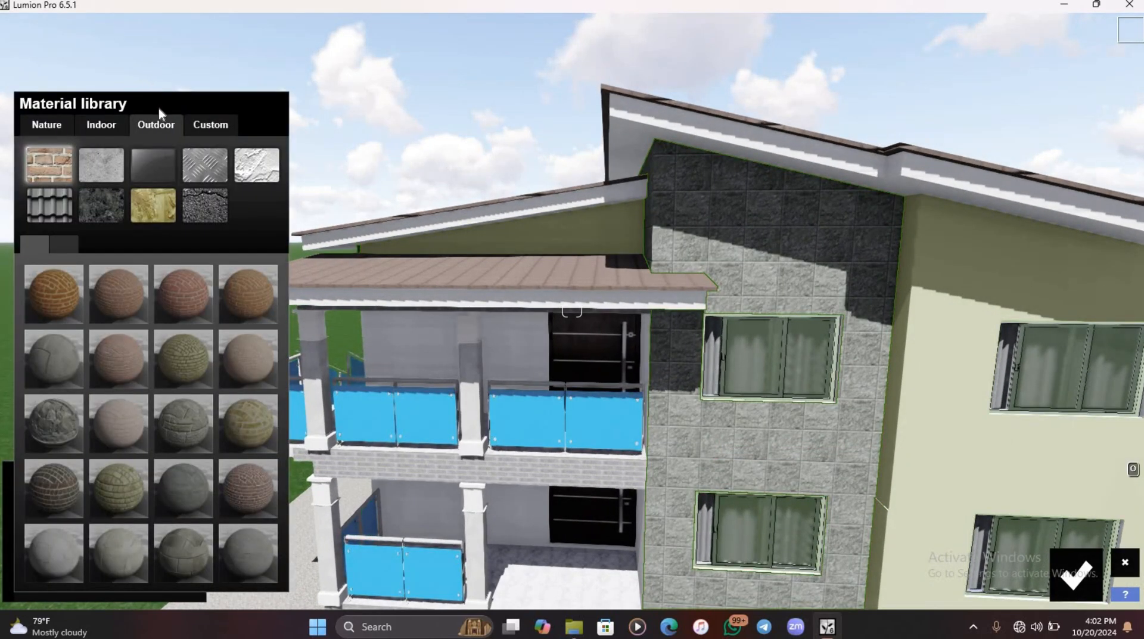
pyautogui.click(181, 419)
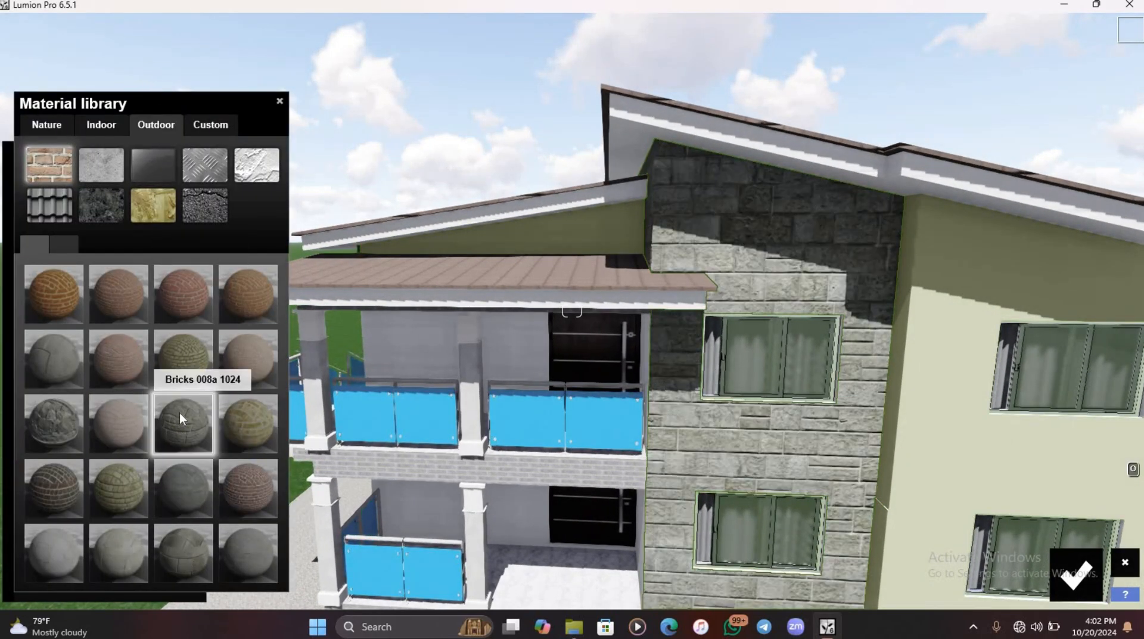
pyautogui.click(52, 245)
pyautogui.click(238, 495)
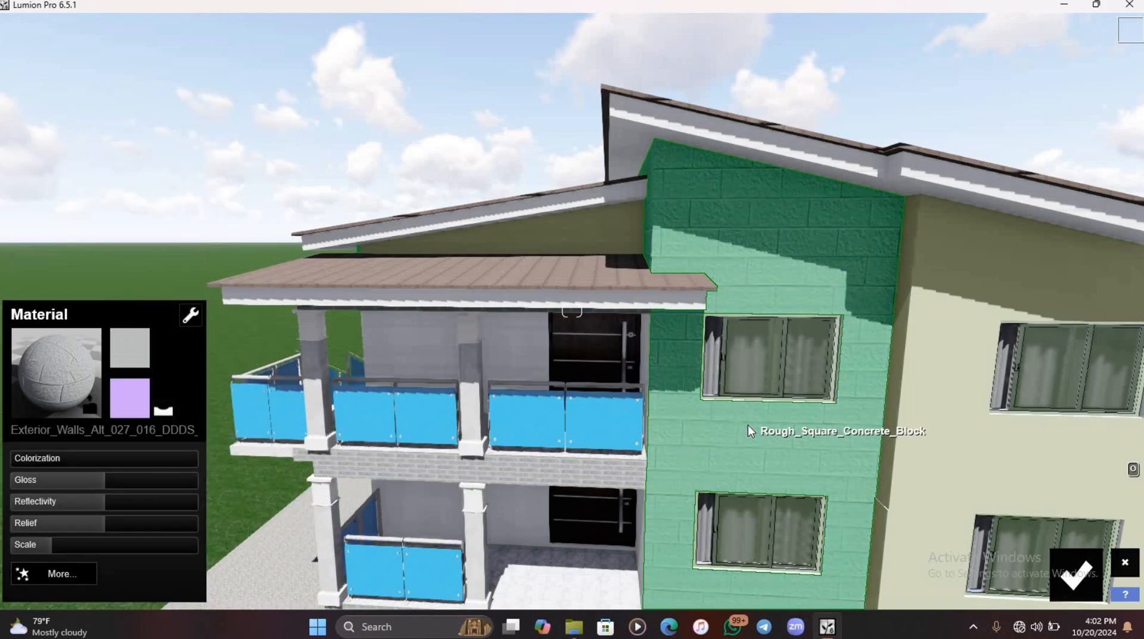
pyautogui.scroll(-5, 750, 430)
# Colorize the block wall slightly with a light salmon-pink tint.
pyautogui.click(55, 458)
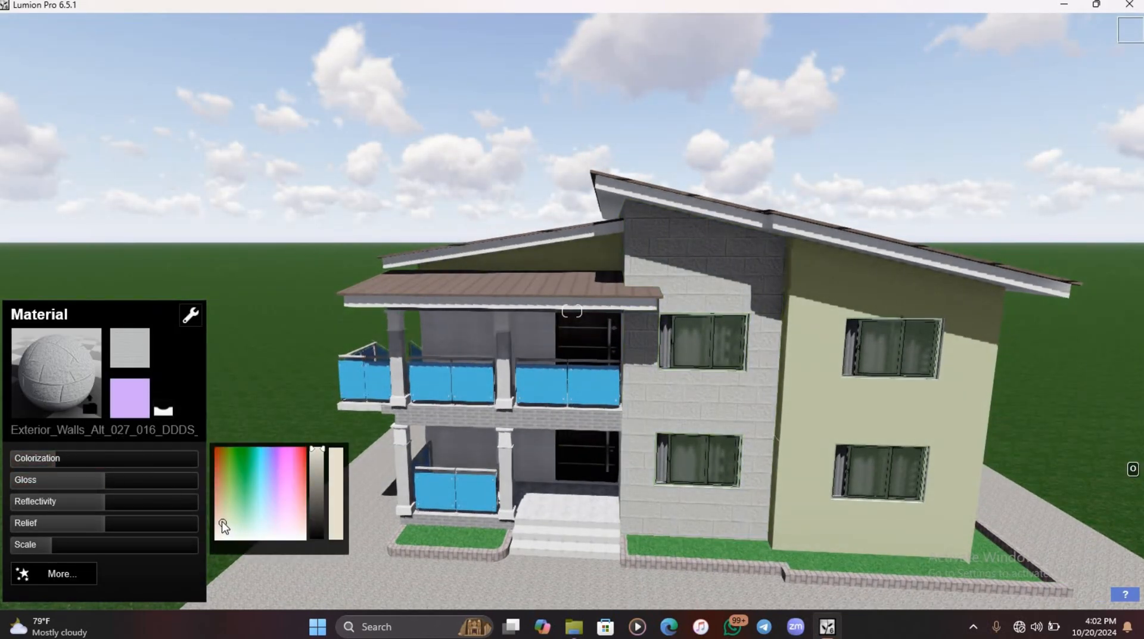
pyautogui.scroll(5, 403, 432)
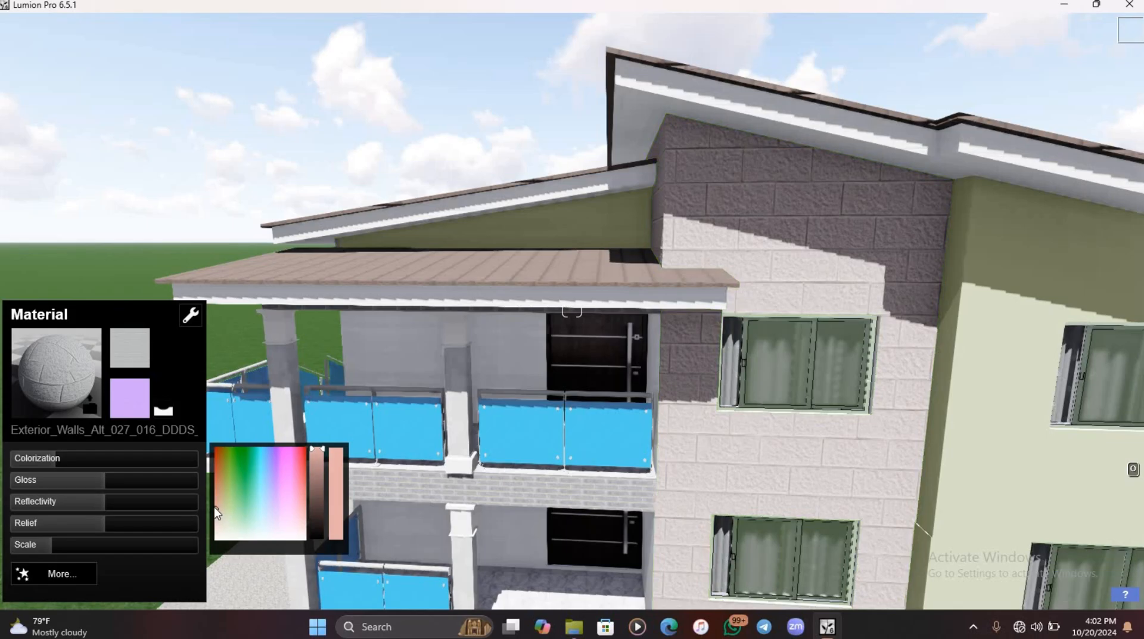
pyautogui.moveTo(209, 500); pyautogui.dragTo(209, 499)
pyautogui.scroll(-1, 774, 374)
pyautogui.scroll(3, 635, 385)
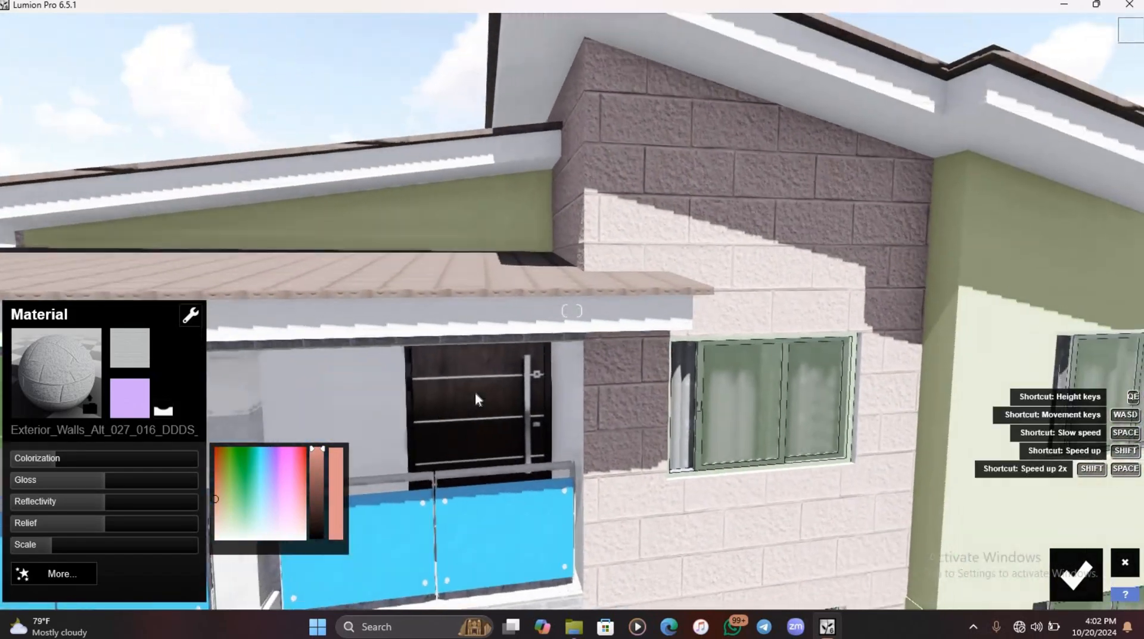
pyautogui.scroll(-5, 474, 389)
pyautogui.scroll(5, 648, 319)
# Apply an outdoor glass material to the blue balcony railing panels.
pyautogui.click(595, 417)
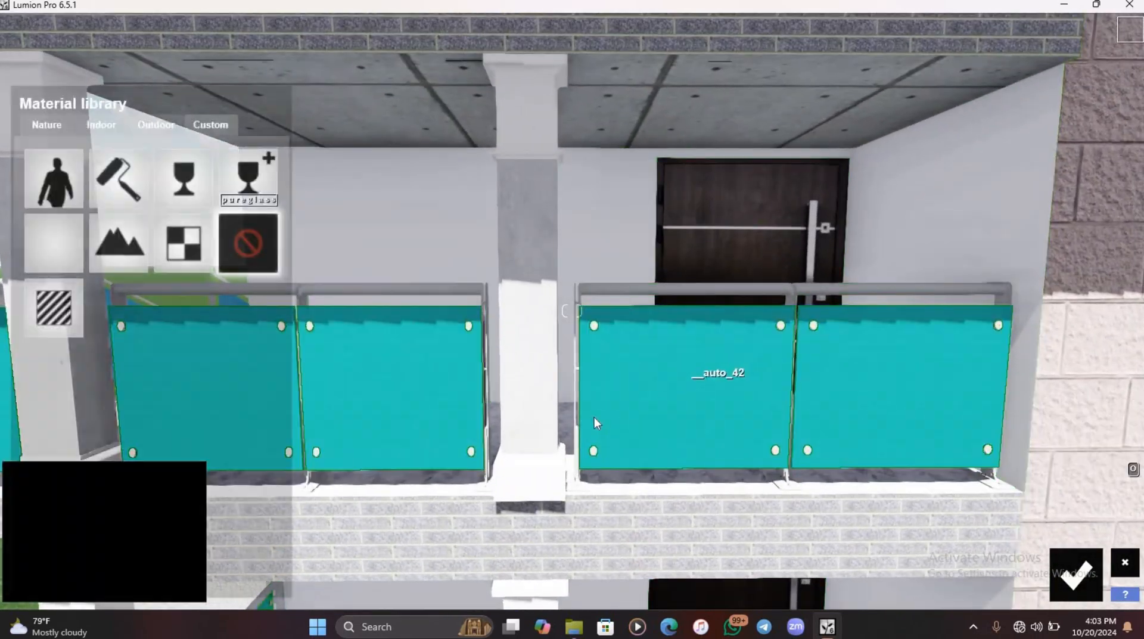
pyautogui.click(155, 126)
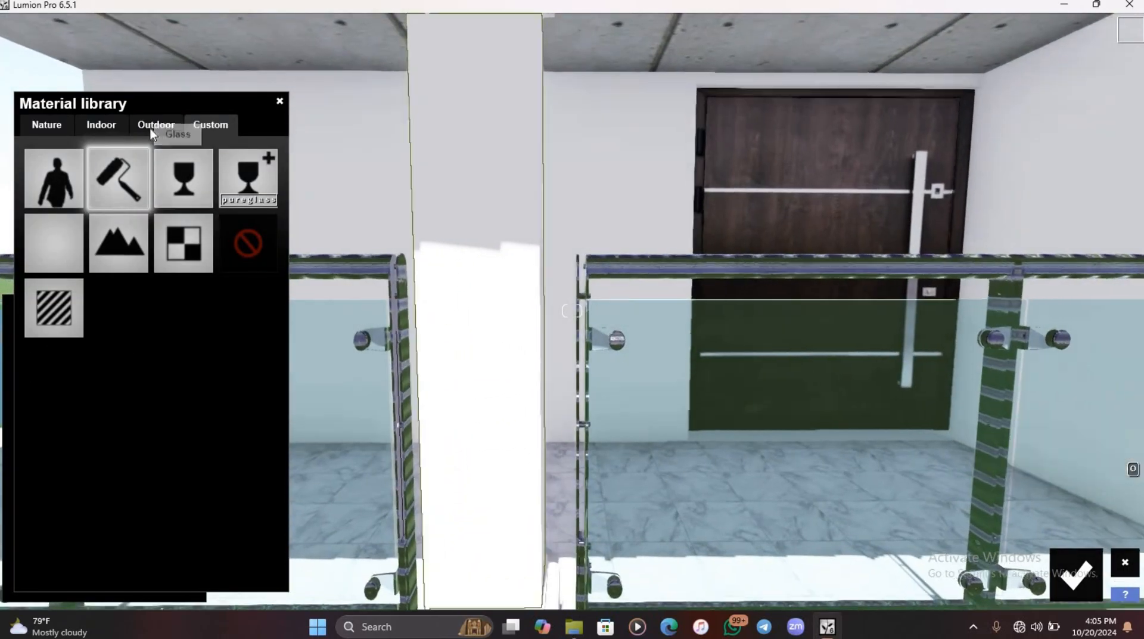
# Apply an outdoor concrete material to the balcony column between the glass railings.
pyautogui.click(155, 125)
pyautogui.click(100, 167)
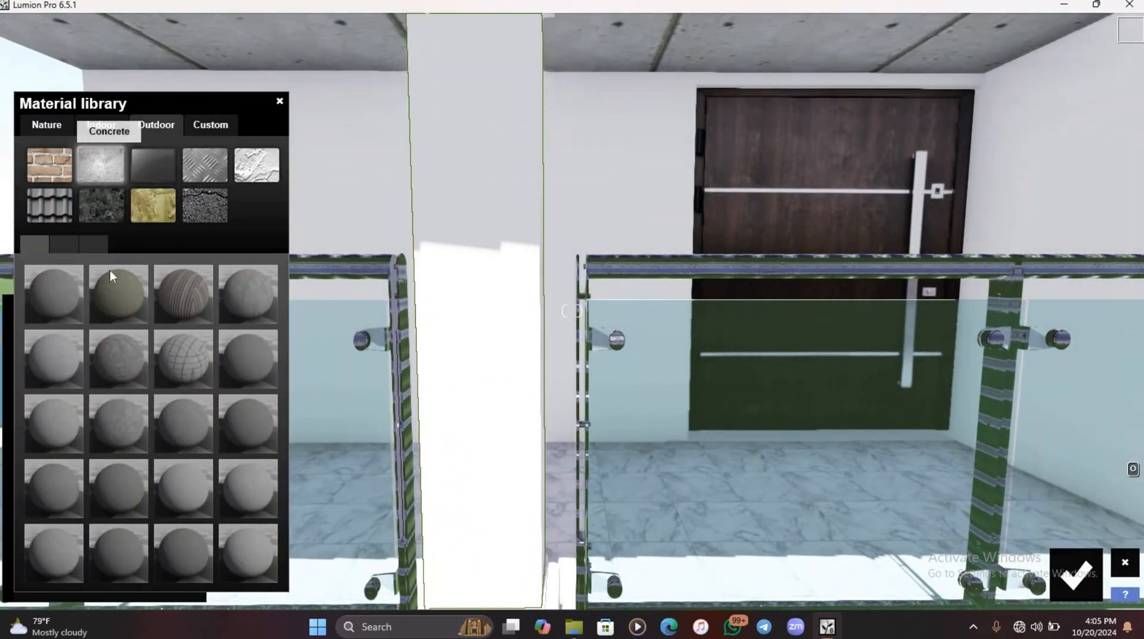
# Apply the outdoor concrete material Concrete_005 to the shafts of the house's columns.
pyautogui.click(58, 300)
pyautogui.click(236, 306)
pyautogui.scroll(-5, 485, 286)
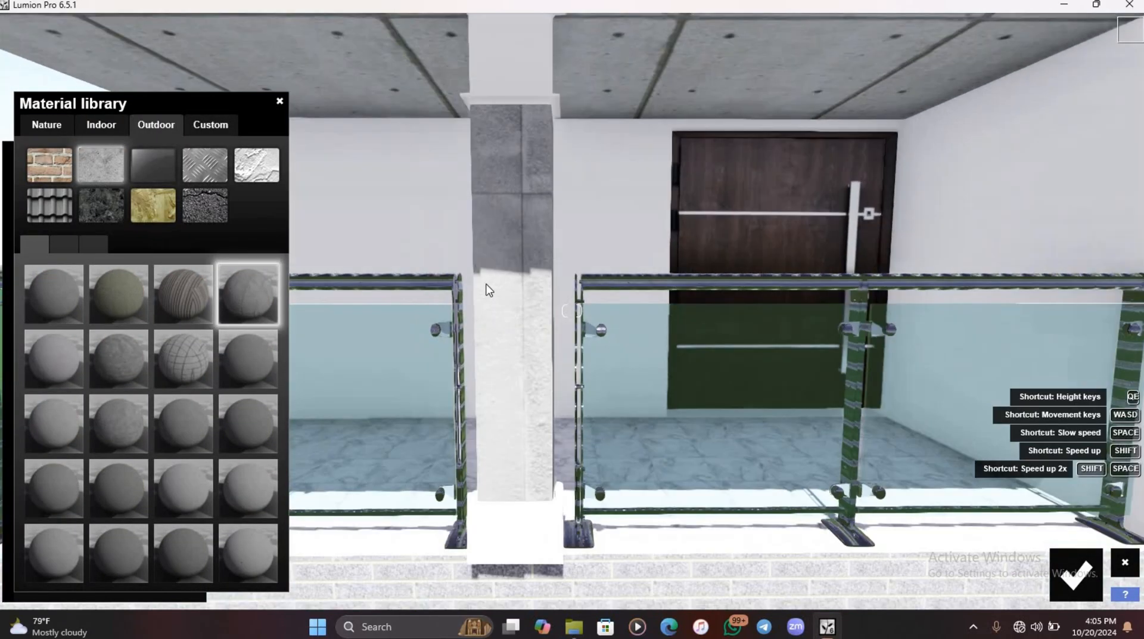
pyautogui.click(58, 364)
pyautogui.scroll(-5, 402, 355)
# Set the column concrete's texture scale to 0.5.
pyautogui.click(41, 543)
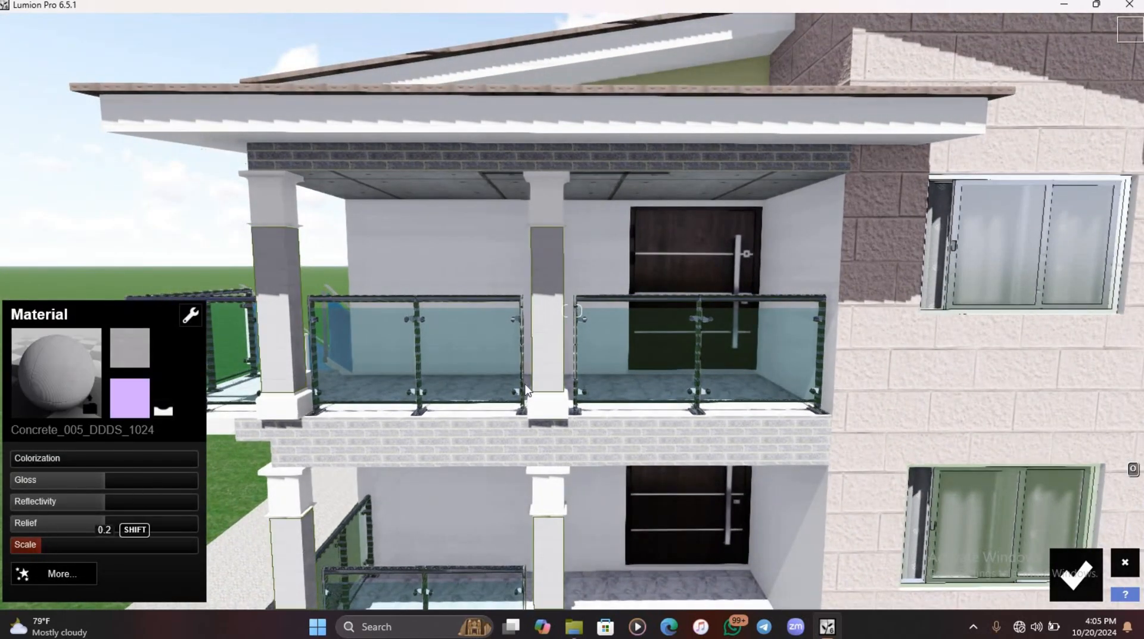
pyautogui.scroll(6, 526, 380)
pyautogui.scroll(3, 525, 381)
pyautogui.moveTo(55, 544); pyautogui.dragTo(46, 542)
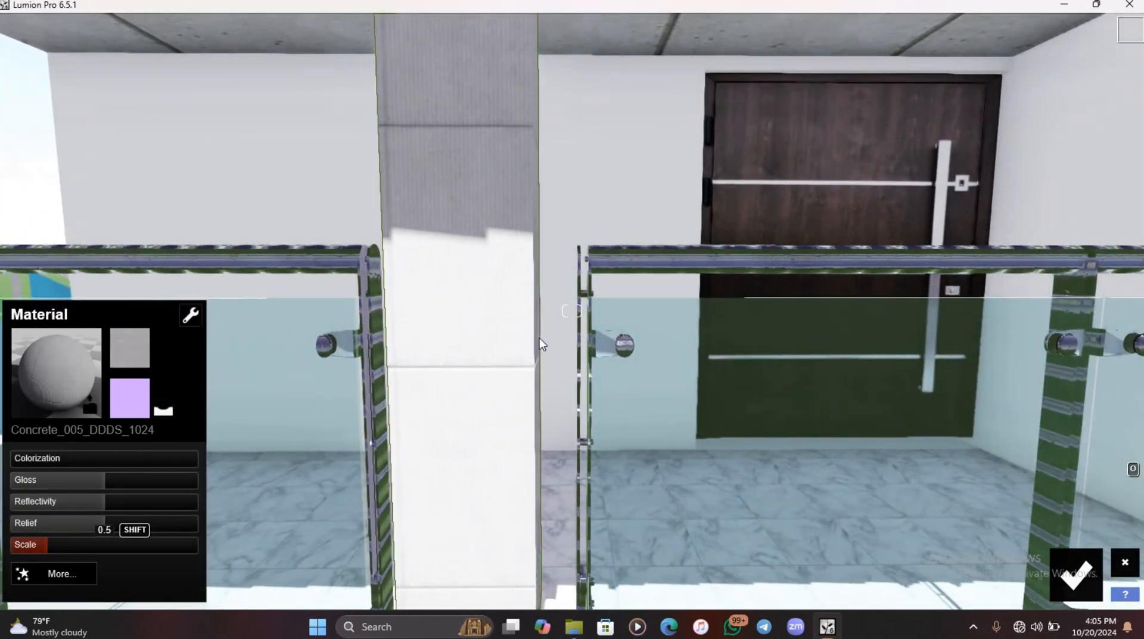
pyautogui.scroll(-5, 586, 261)
pyautogui.scroll(-5, 587, 260)
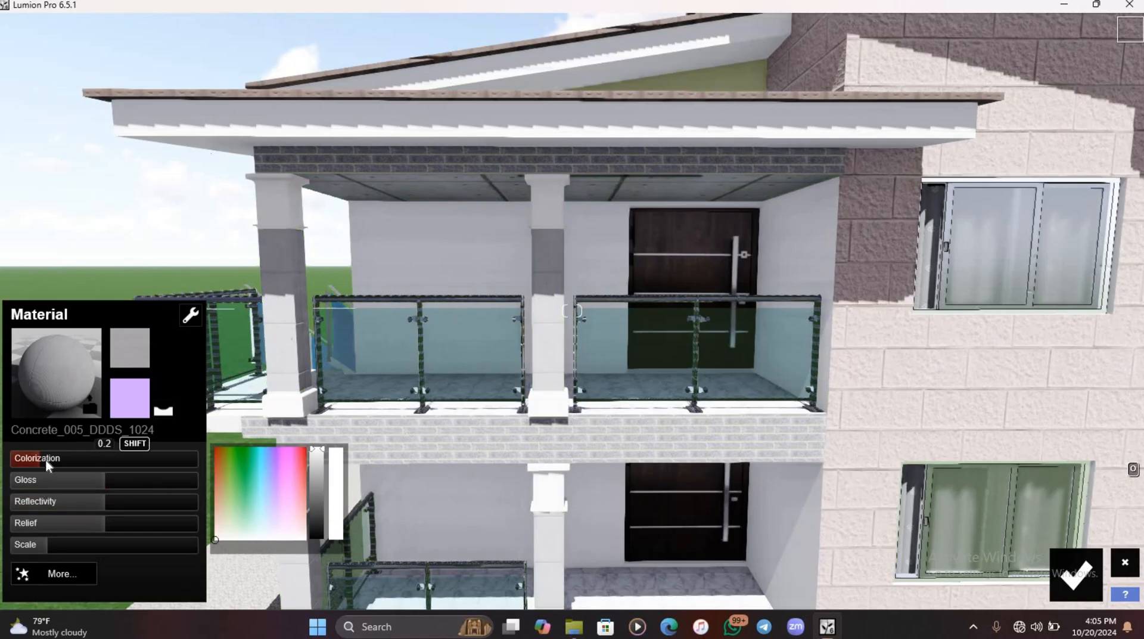
# Tint the column concrete a pale cream colour and raise its colorization strength to roughly three quarters.
pyautogui.click(220, 524)
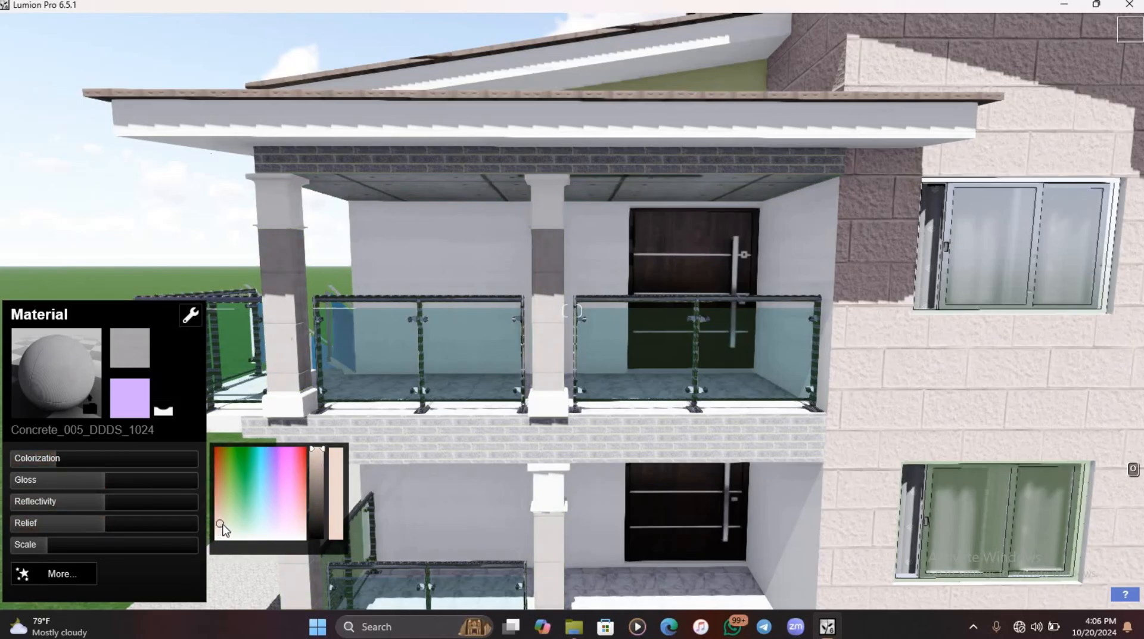
pyautogui.scroll(5, 685, 359)
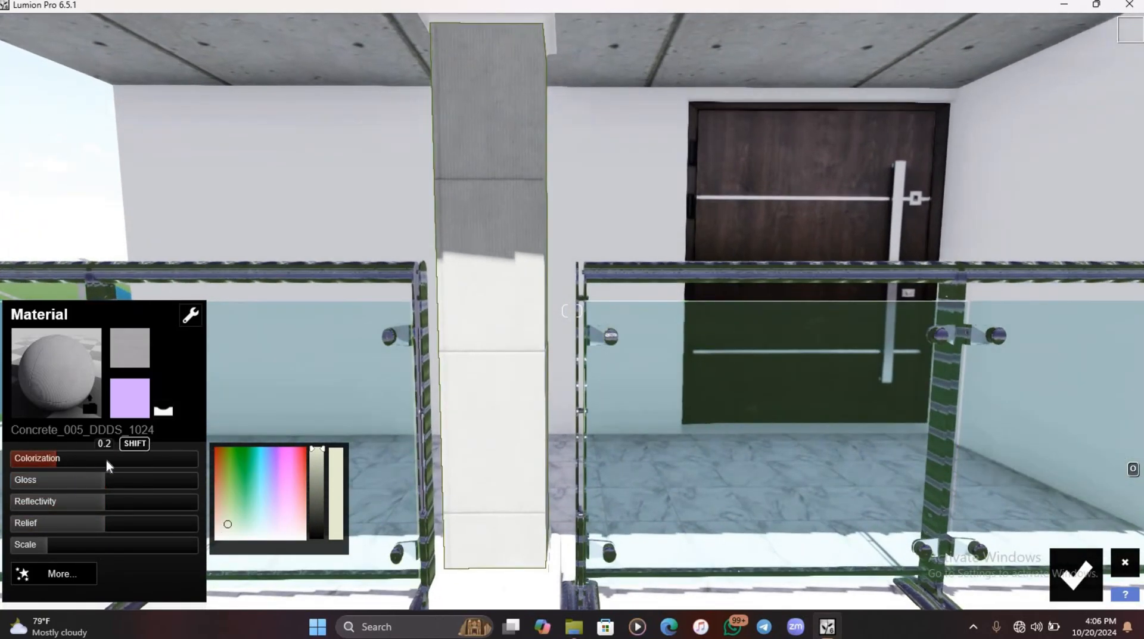
pyautogui.click(158, 471)
pyautogui.scroll(-5, 551, 322)
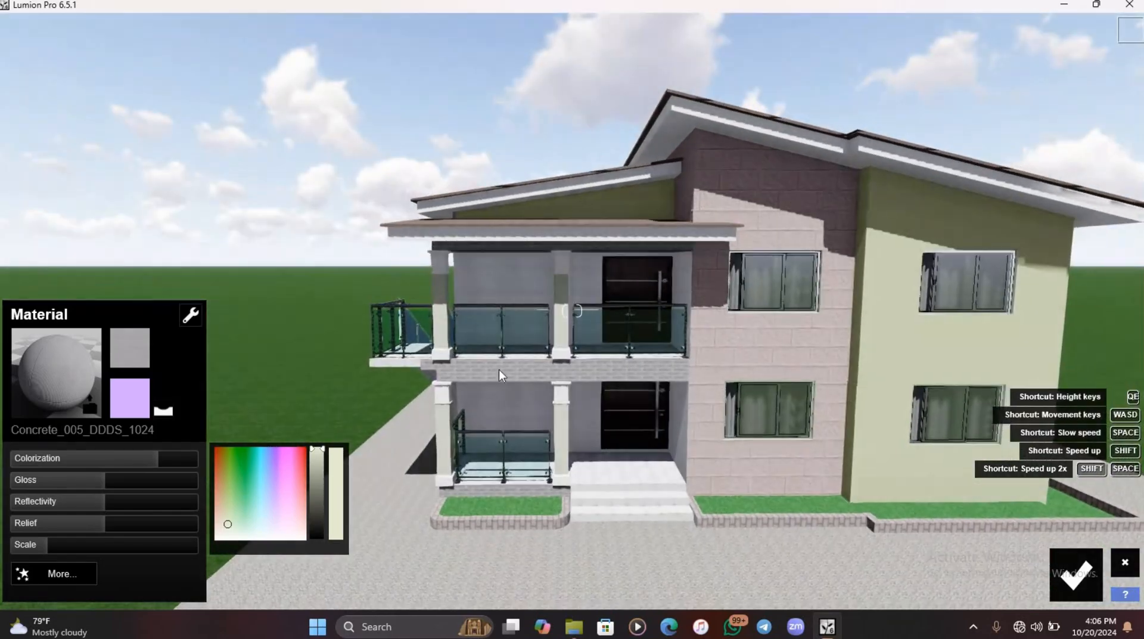
pyautogui.scroll(5, 544, 388)
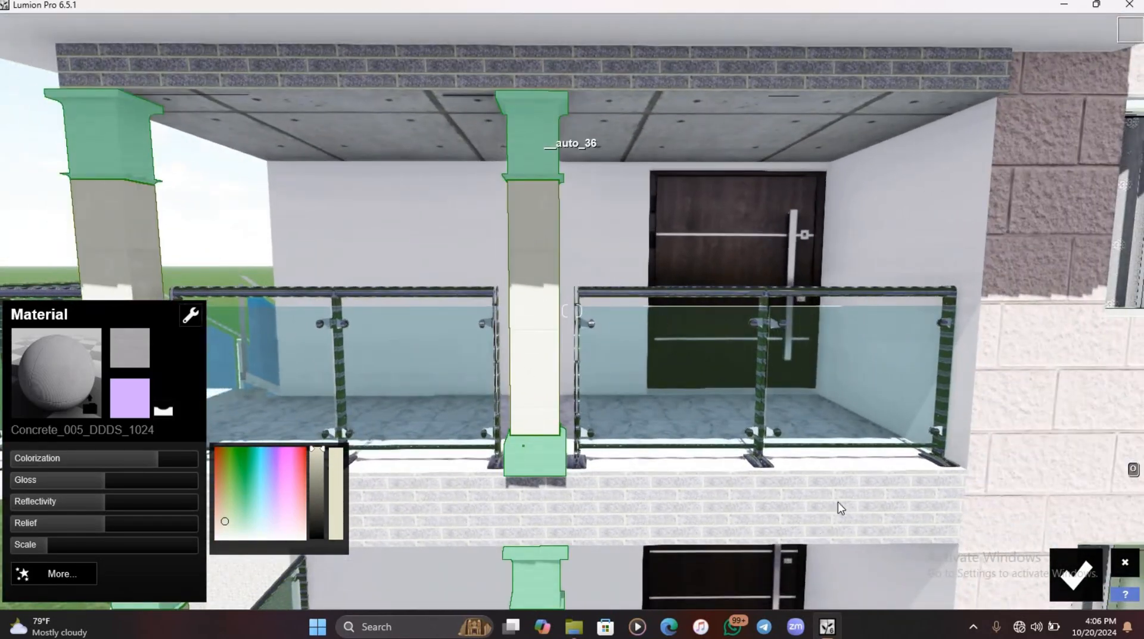
pyautogui.scroll(-5, 835, 478)
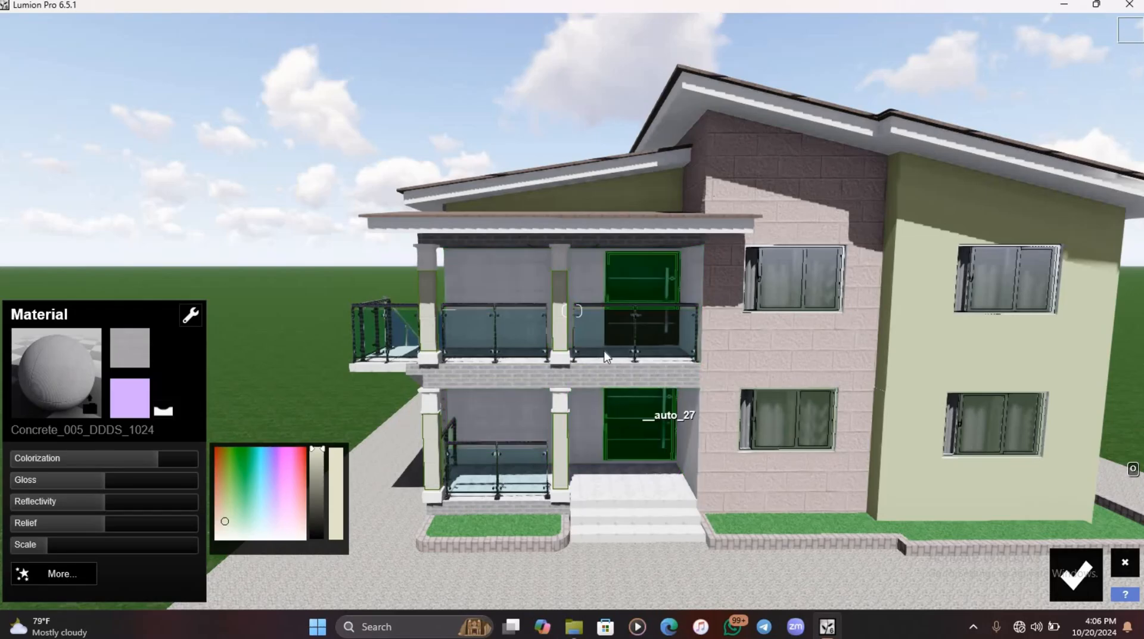
# Replace the porch floor's marble with the indoor tile material Tiles_007.
pyautogui.scroll(6, 642, 427)
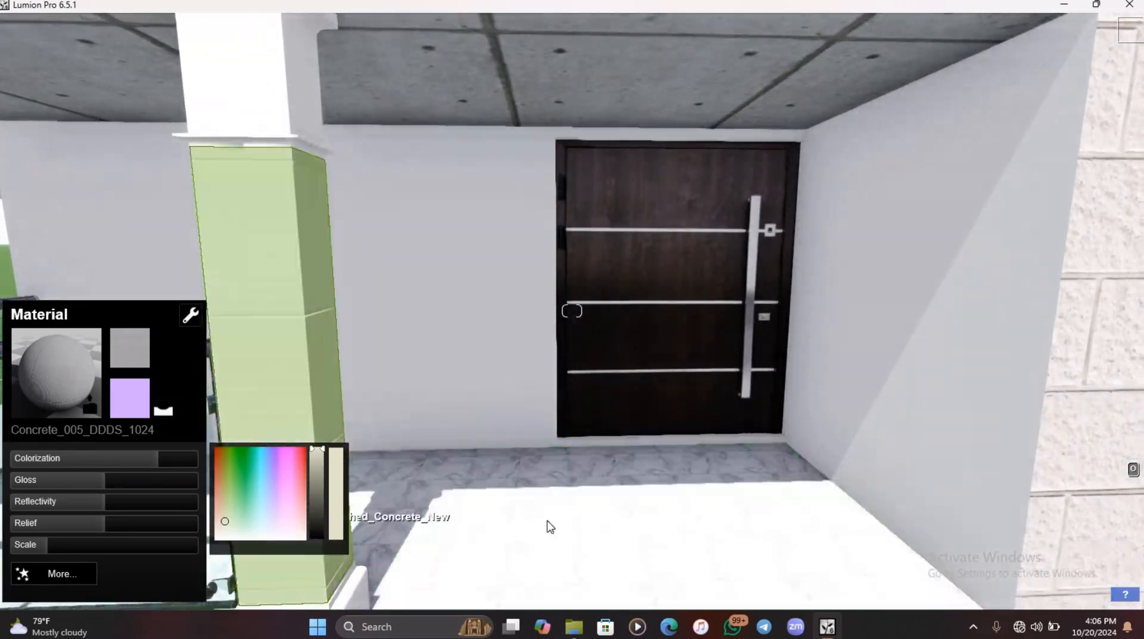
pyautogui.click(547, 527)
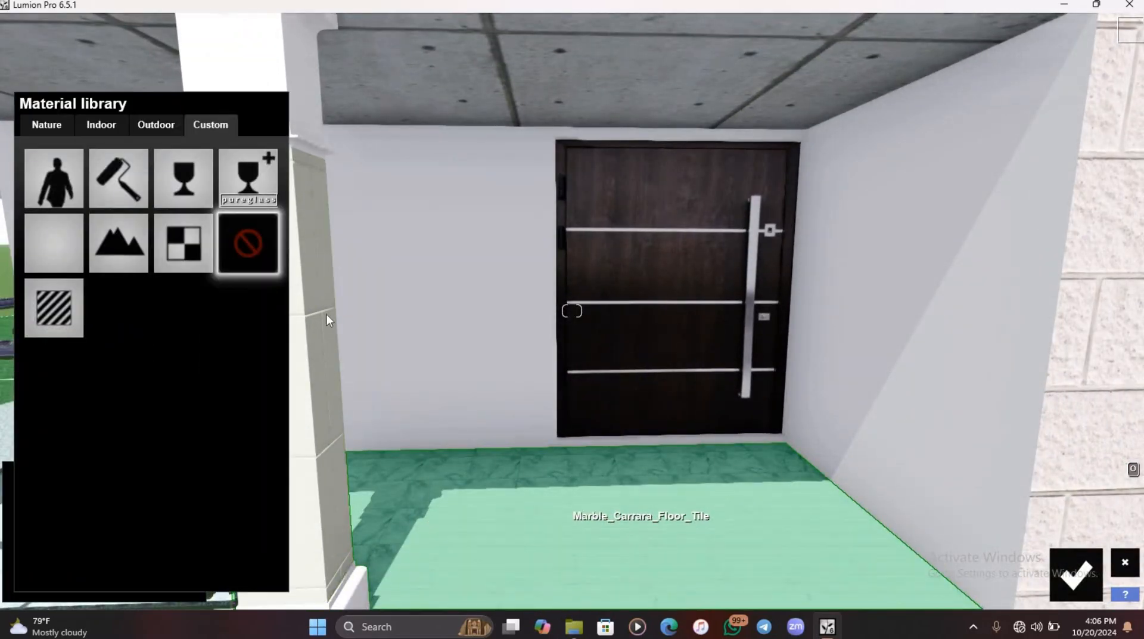
pyautogui.click(103, 125)
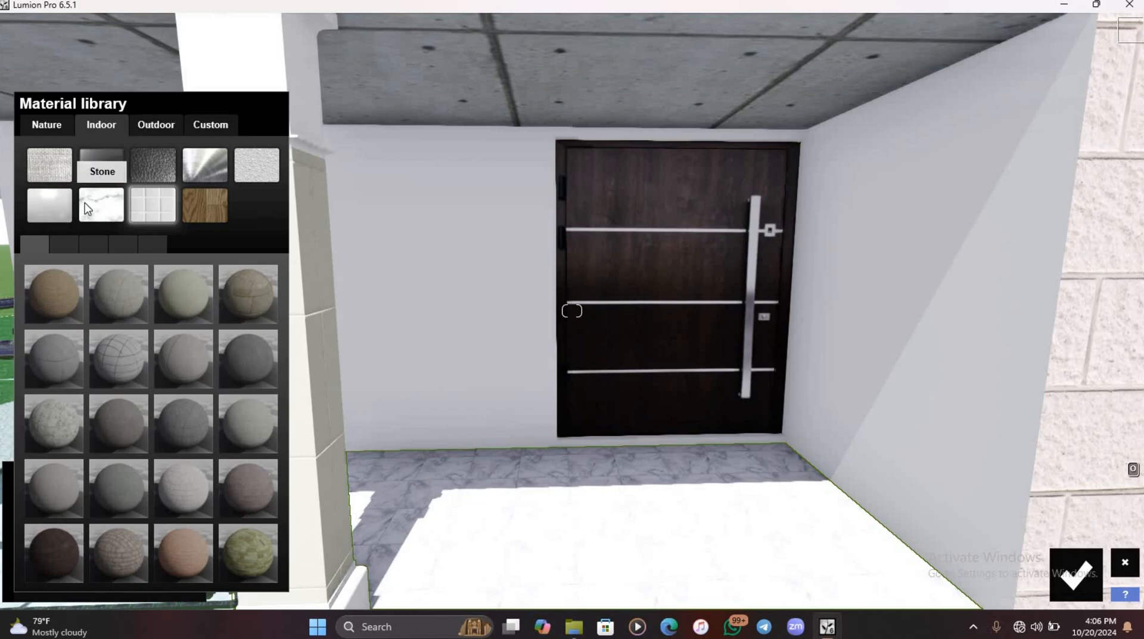
pyautogui.click(62, 359)
pyautogui.scroll(-3, 629, 417)
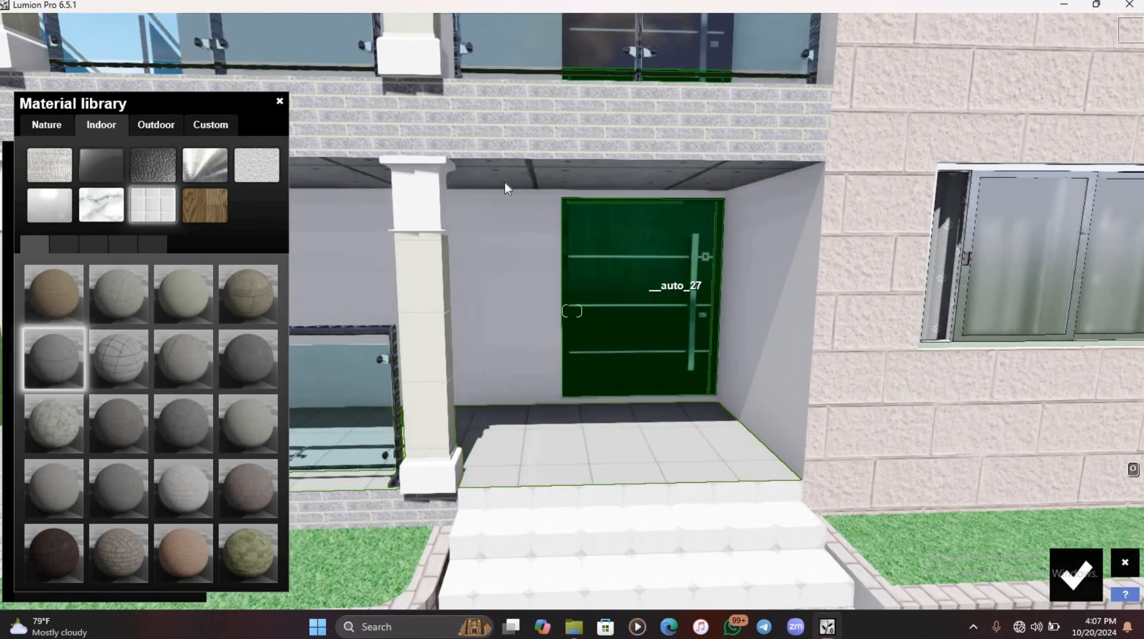
pyautogui.click(61, 361)
# Raise the porch floor tiles' gloss to the maximum and increase their reflectivity and relief well above the middle.
pyautogui.press('shift')
pyautogui.click(170, 484)
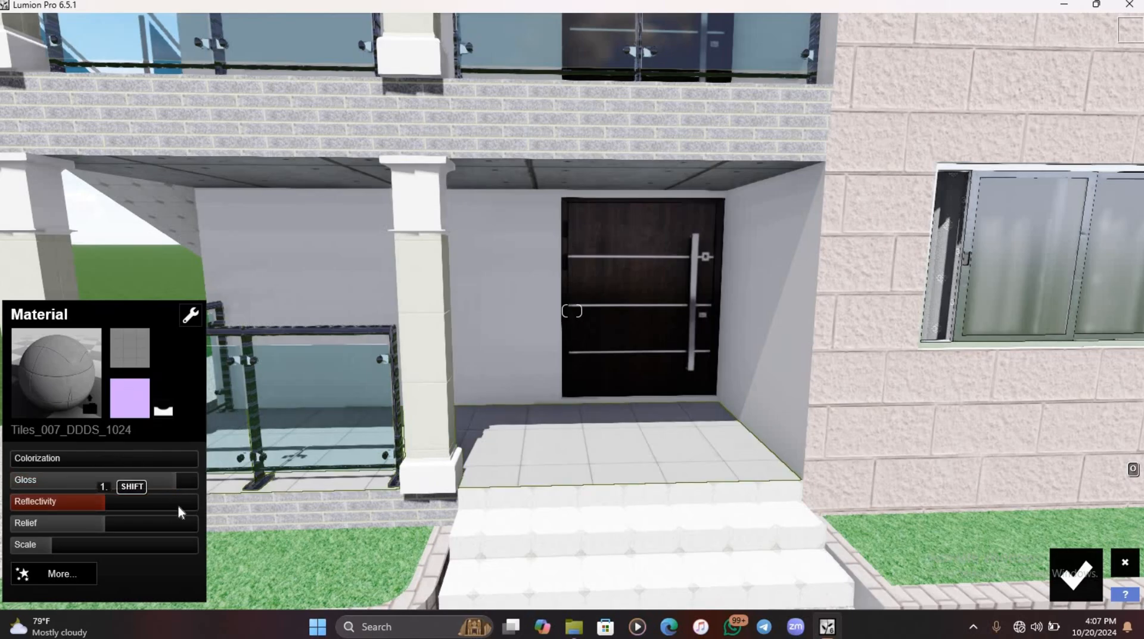
pyautogui.click(177, 502)
pyautogui.click(163, 522)
pyautogui.click(183, 481)
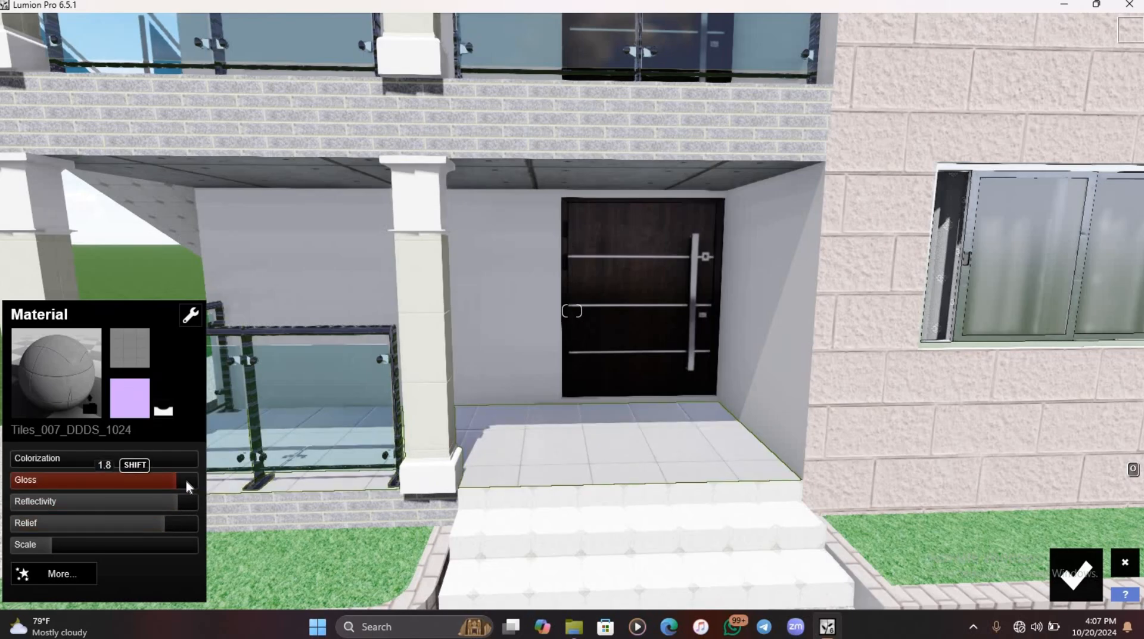
pyautogui.scroll(-1, 536, 444)
pyautogui.scroll(3, 526, 447)
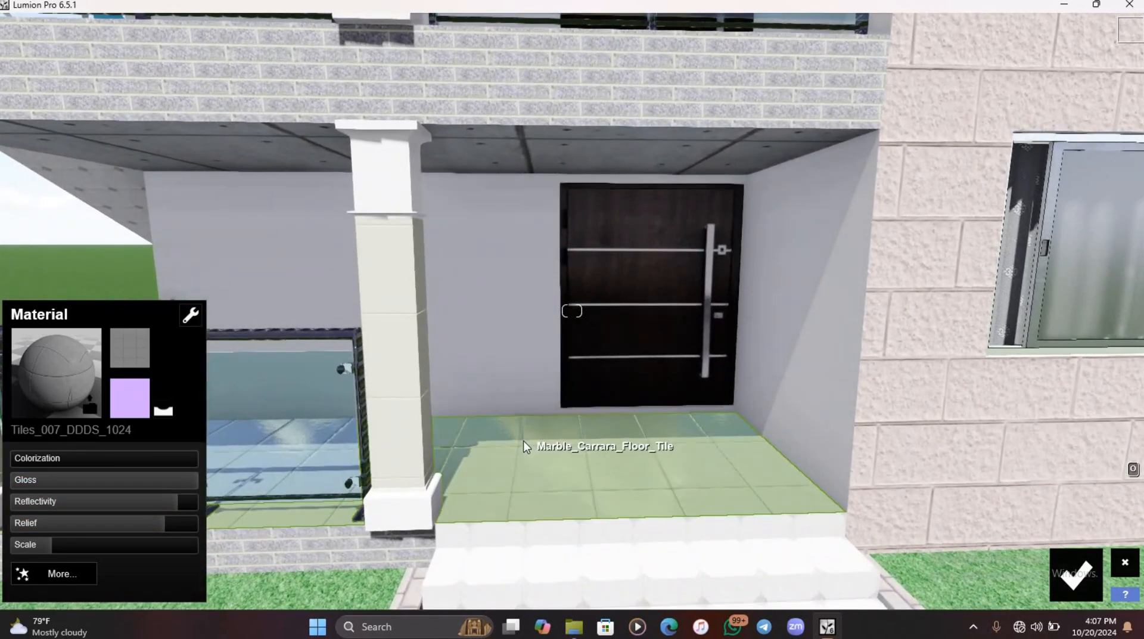
pyautogui.scroll(-2, 466, 294)
pyautogui.scroll(-2, 546, 347)
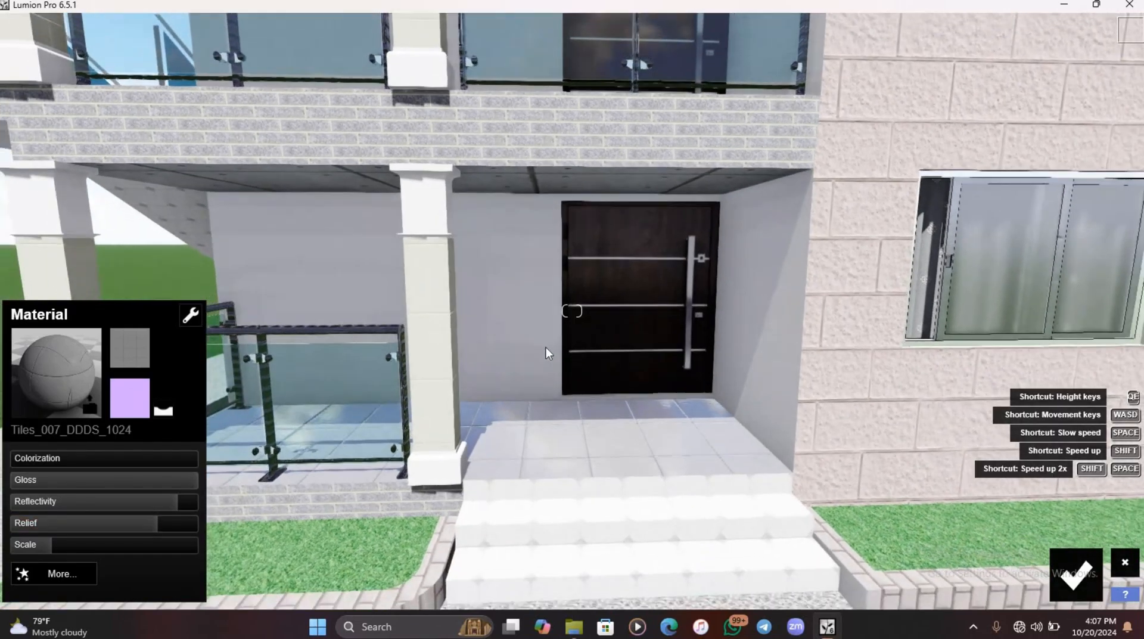
pyautogui.scroll(1, 596, 497)
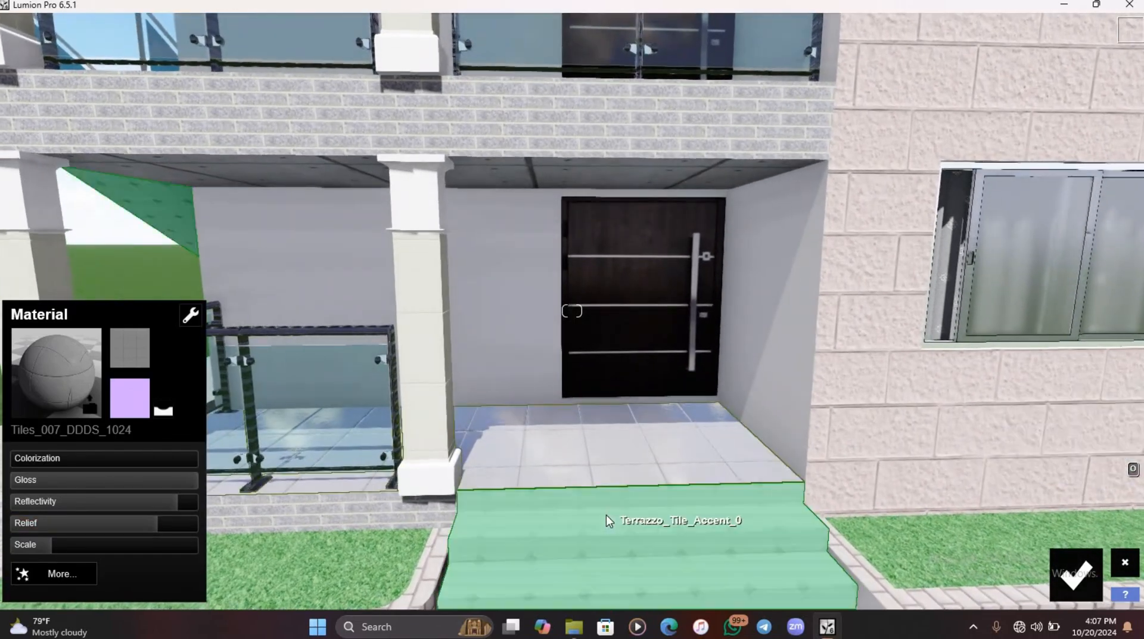
# Apply the indoor tile material Tiles_064_B with dark square accents to the entrance steps.
pyautogui.click(554, 540)
pyautogui.click(89, 124)
pyautogui.click(154, 205)
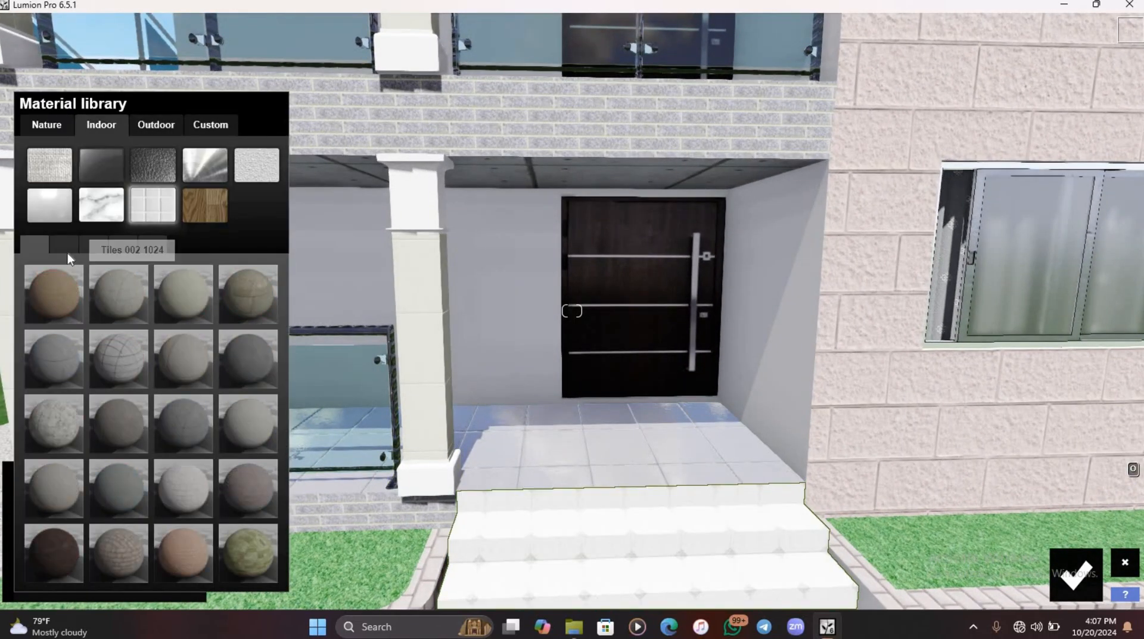
pyautogui.click(96, 244)
pyautogui.click(248, 553)
pyautogui.scroll(-1, 650, 401)
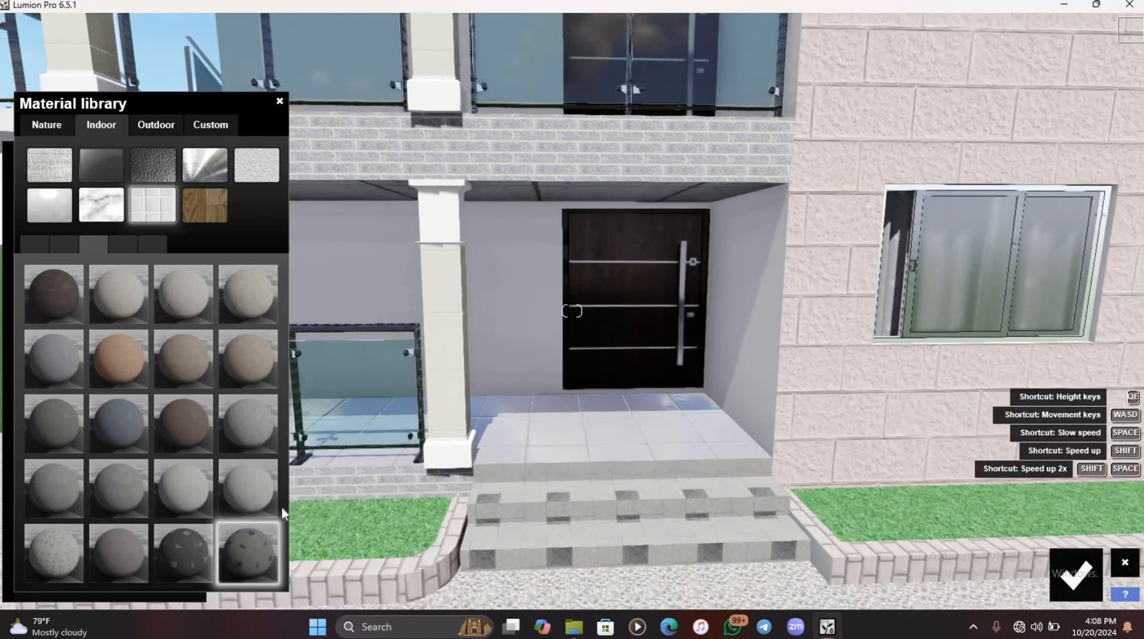
# Set the step tiles to maximum gloss and 0.6 scale, and raise their reflectivity and relief.
pyautogui.click(320, 467)
pyautogui.moveTo(112, 480); pyautogui.dragTo(214, 499)
pyautogui.moveTo(55, 553); pyautogui.dragTo(51, 545)
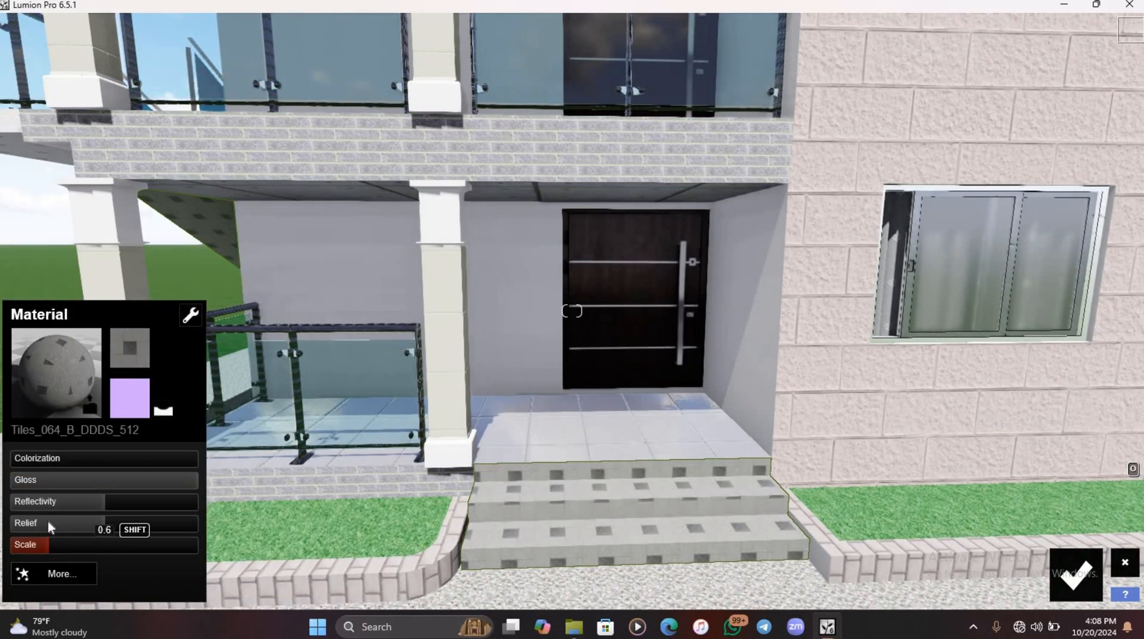
pyautogui.moveTo(143, 509); pyautogui.dragTo(177, 528)
pyautogui.scroll(-5, 736, 524)
pyautogui.scroll(3, 668, 507)
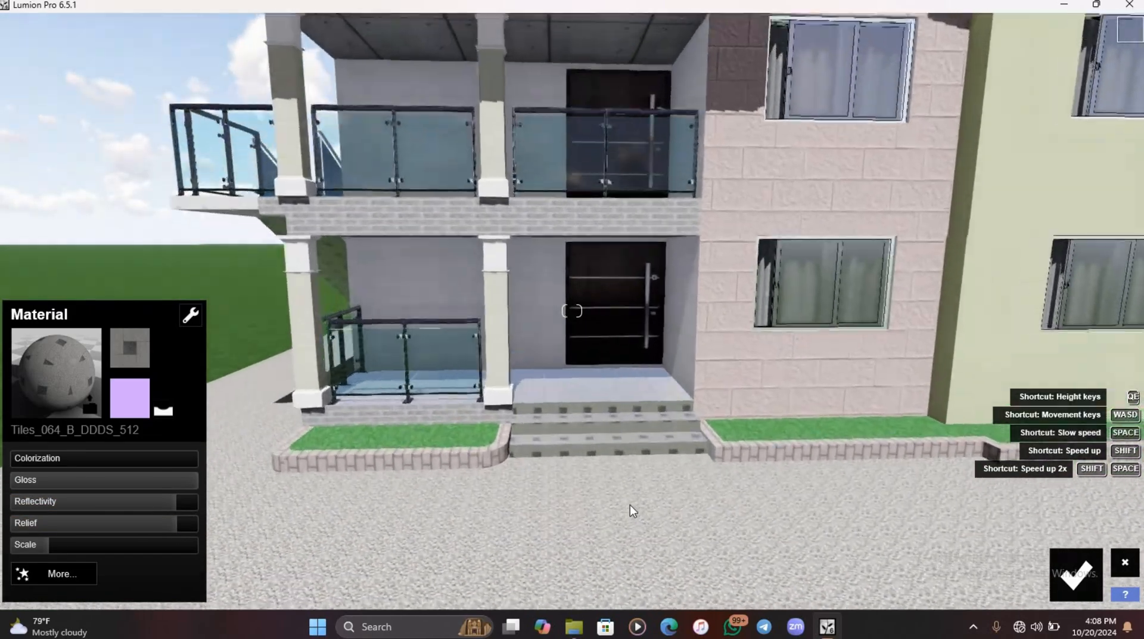
# Apply a blue-tinted outdoor pureglass material to the solid blue panels of the external staircase railing.
pyautogui.scroll(-5, 630, 505)
pyautogui.moveTo(756, 373); pyautogui.dragTo(745, 419, button='right')
pyautogui.scroll(5, 665, 422)
pyautogui.scroll(4, 681, 424)
pyautogui.moveTo(411, 411); pyautogui.dragTo(484, 406, button='right')
pyautogui.scroll(-5, 472, 339)
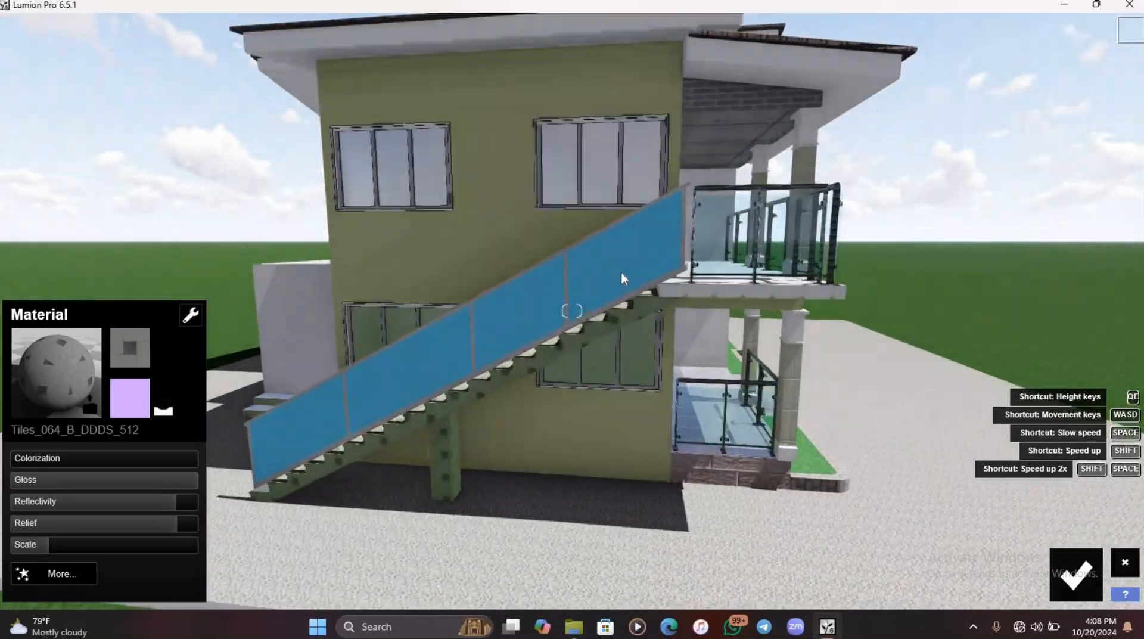
pyautogui.scroll(3, 621, 278)
pyautogui.click(471, 307)
pyautogui.scroll(3, 470, 307)
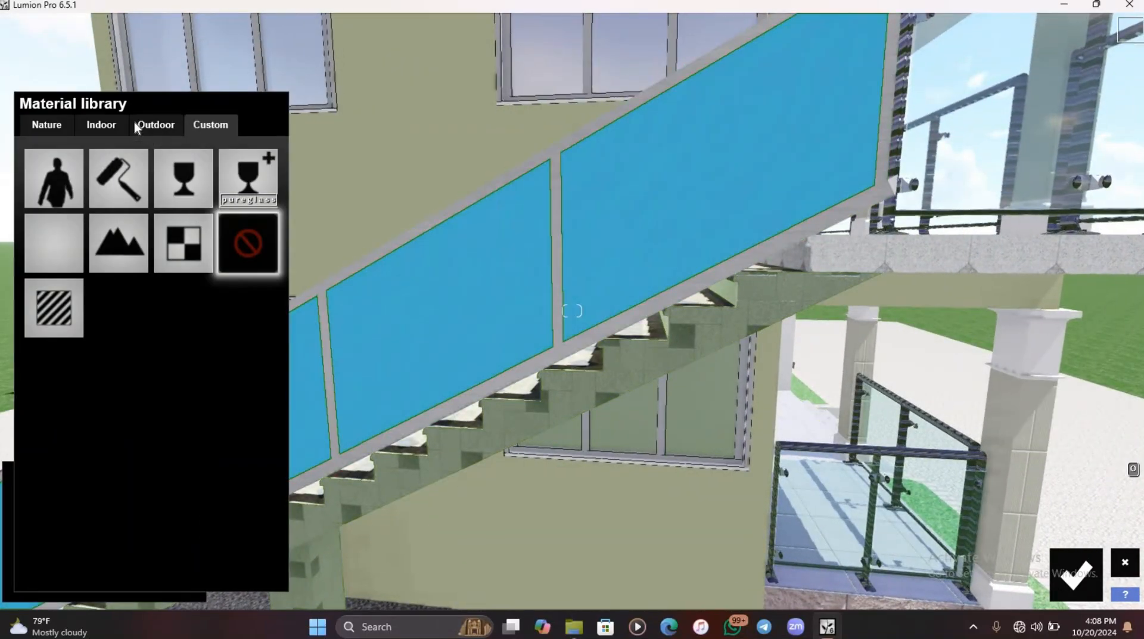
pyautogui.click(134, 122)
pyautogui.click(155, 167)
pyautogui.click(117, 364)
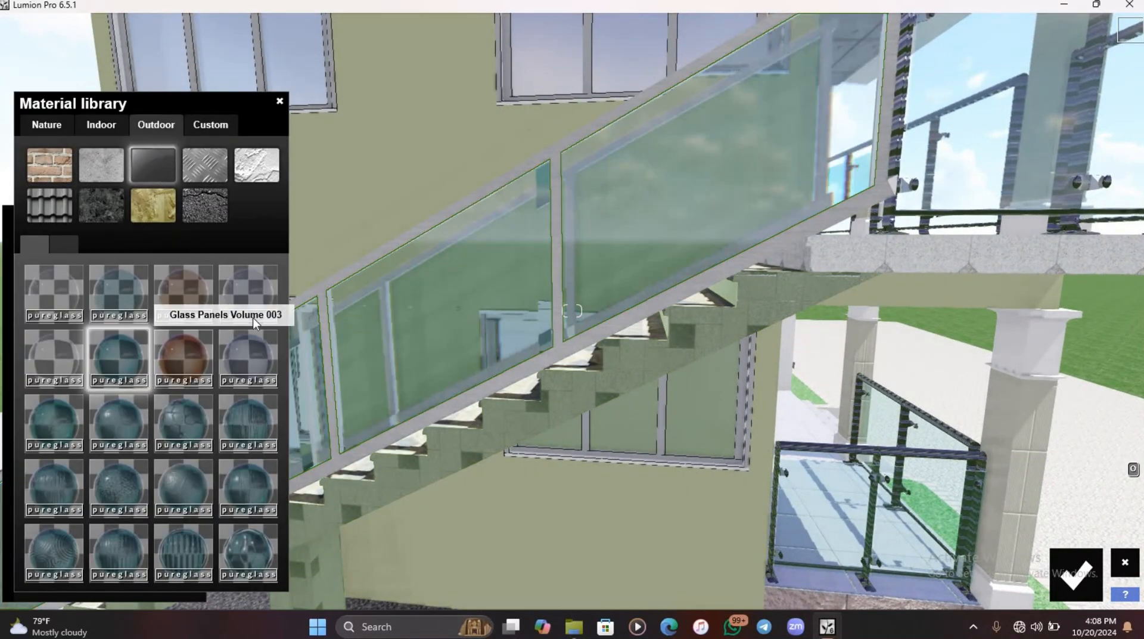
pyautogui.scroll(-3, 588, 347)
# Apply the outdoor metal material Metal_Painted_002 to the staircase railing's aluminum frame.
pyautogui.click(672, 291)
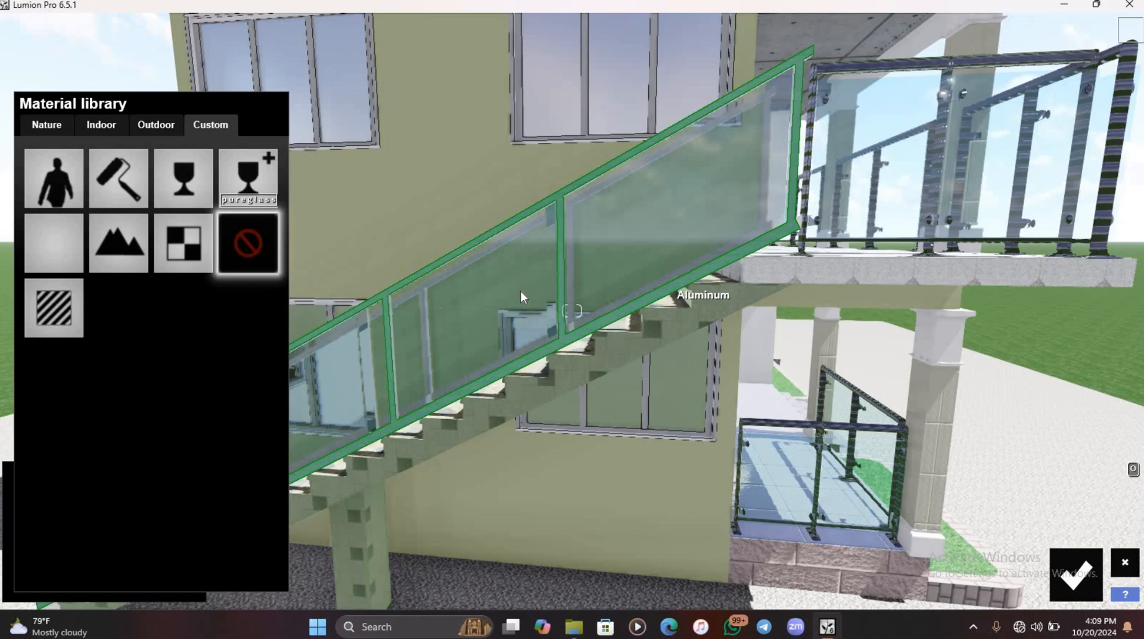
pyautogui.click(155, 124)
pyautogui.click(208, 170)
pyautogui.click(101, 298)
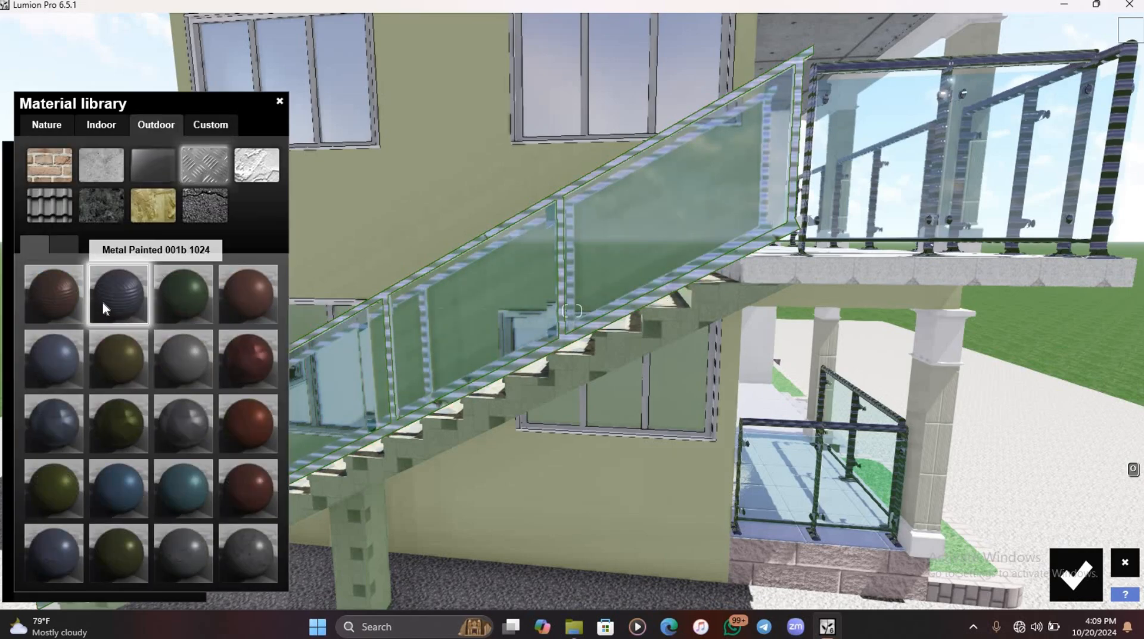
pyautogui.click(179, 366)
pyautogui.click(63, 242)
pyautogui.click(37, 243)
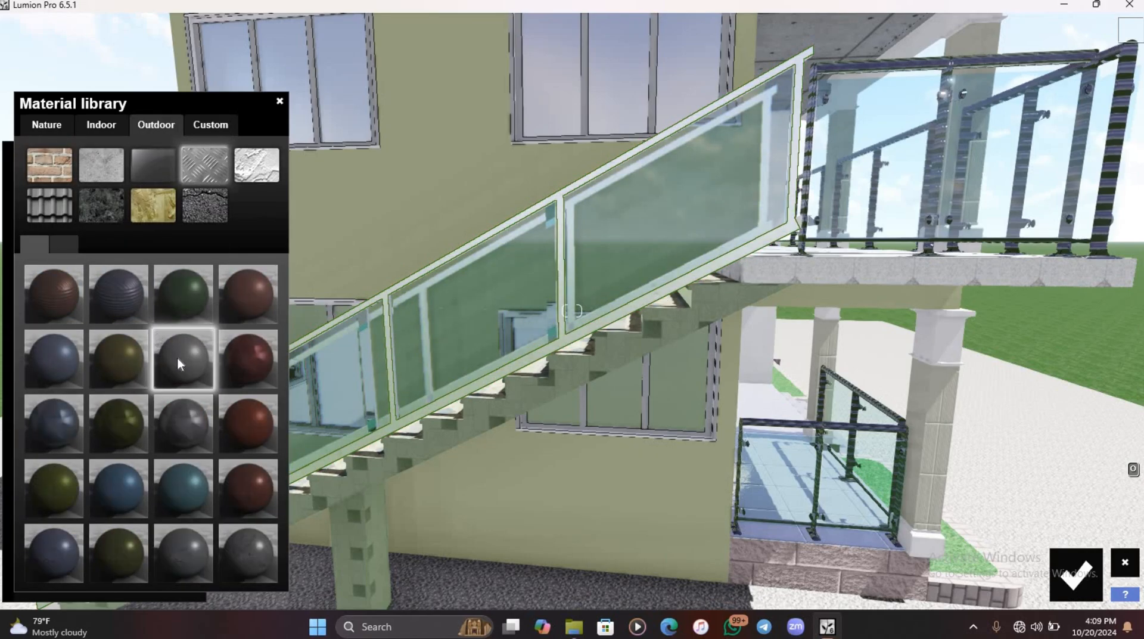
pyautogui.doubleClick(178, 358)
# Colorize the staircase railing frame a dark neutral grey with a high colorization strength.
pyautogui.click(77, 457)
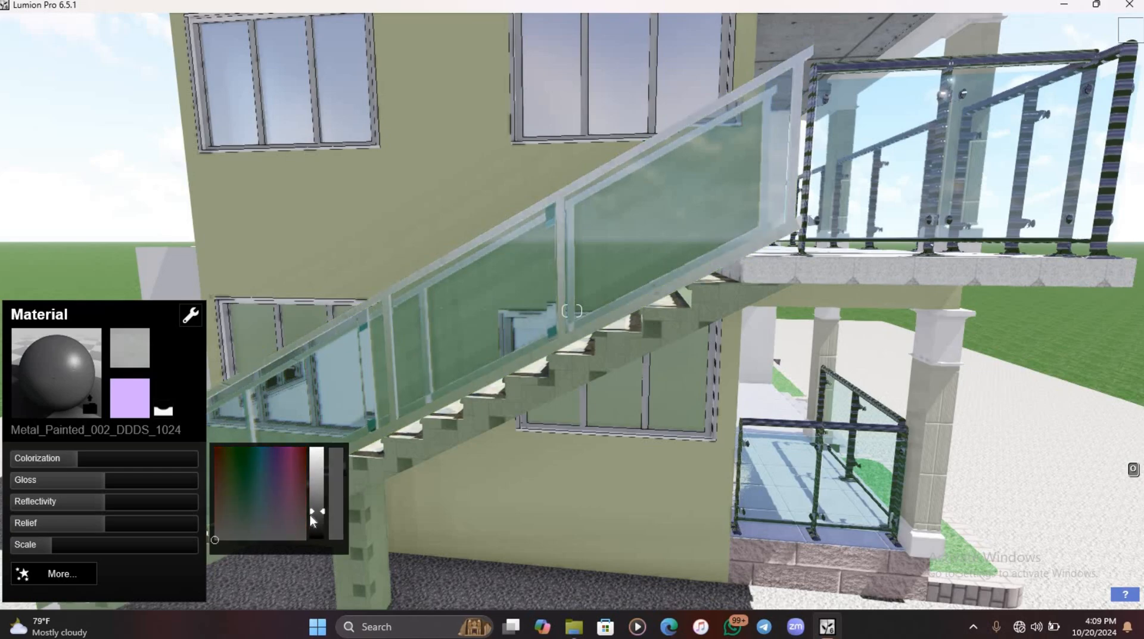
pyautogui.click(166, 457)
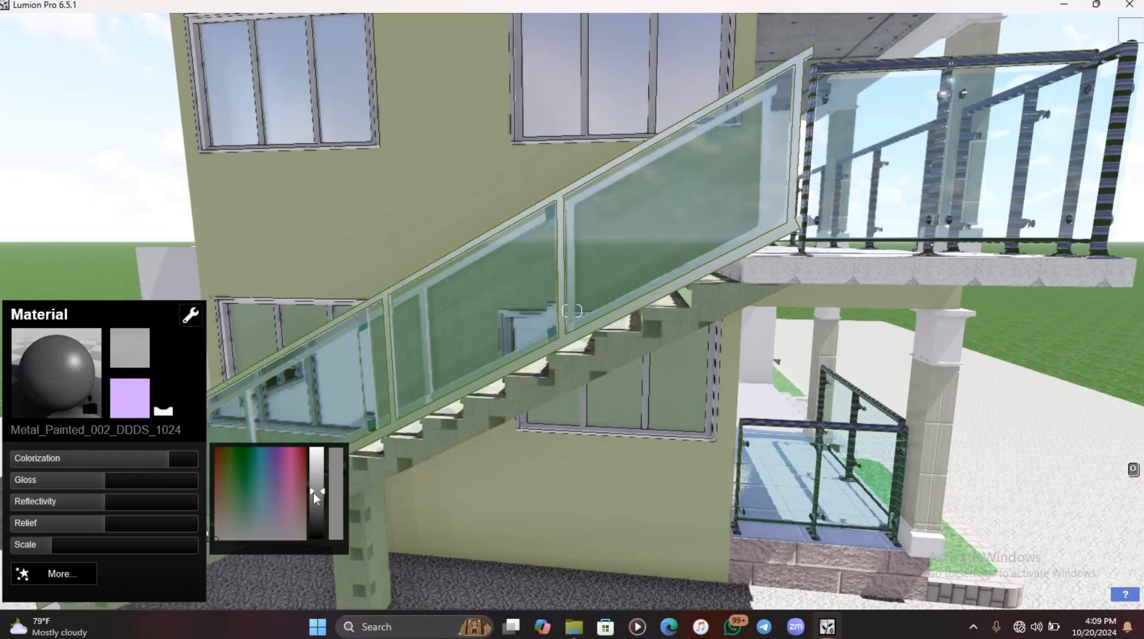
pyautogui.moveTo(313, 493); pyautogui.dragTo(317, 511)
pyautogui.scroll(-3, 697, 288)
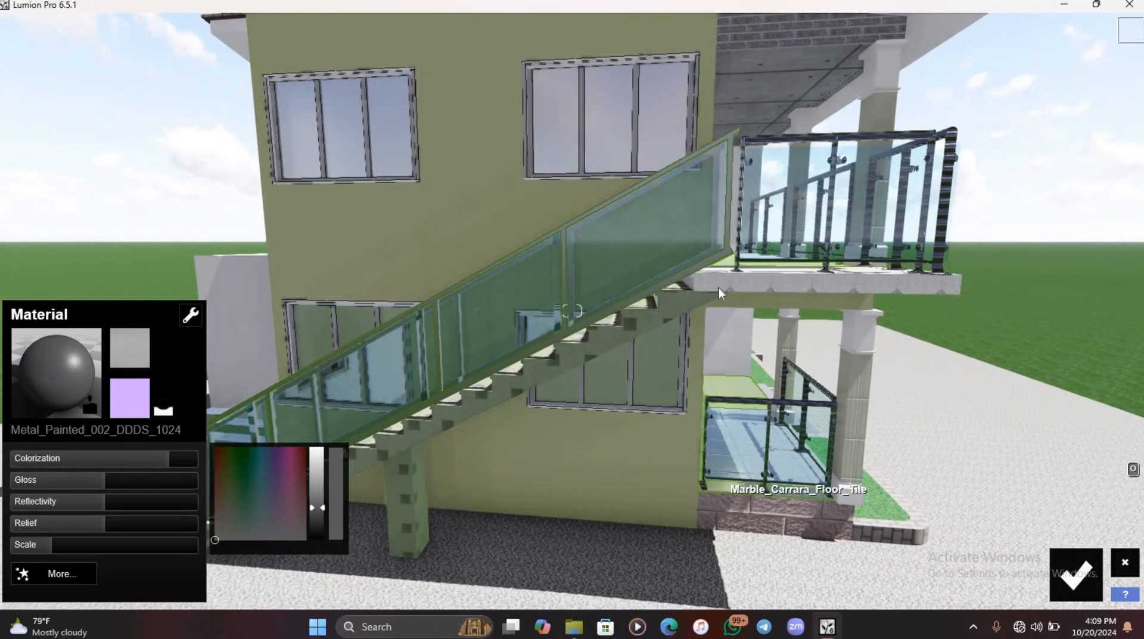
# Darken the olive-green paint colour of the side wall beside the external staircase slightly.
pyautogui.scroll(-4, 752, 314)
pyautogui.moveTo(752, 314); pyautogui.dragTo(608, 301, button='right')
pyautogui.moveTo(799, 262); pyautogui.dragTo(564, 363, button='right')
pyautogui.scroll(3, 564, 363)
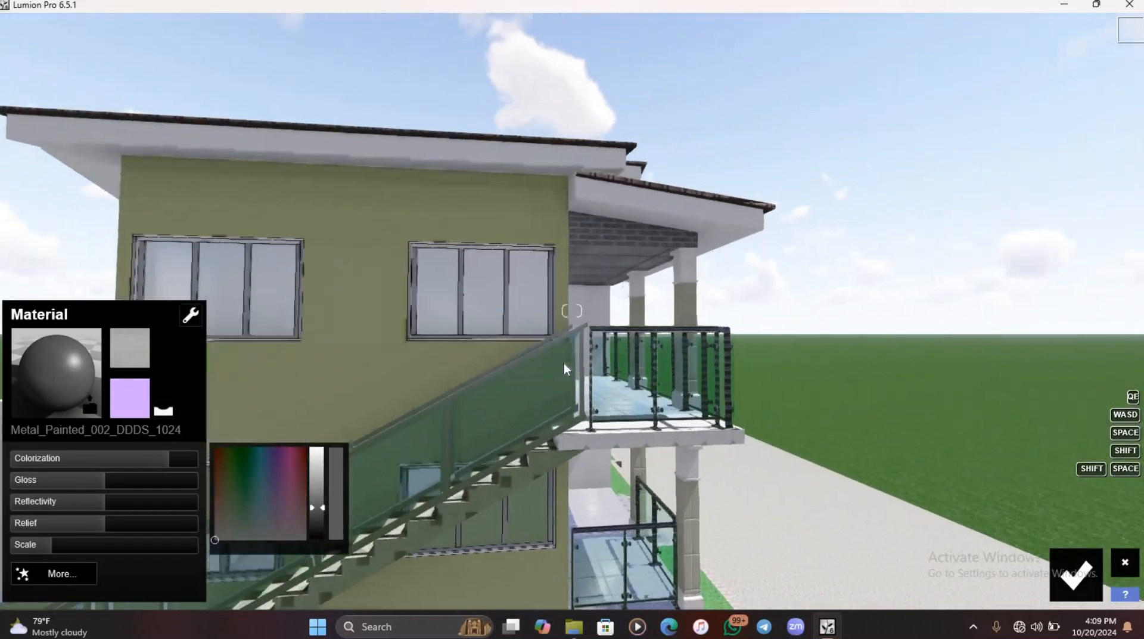
pyautogui.scroll(-6, 564, 363)
pyautogui.scroll(5, 564, 363)
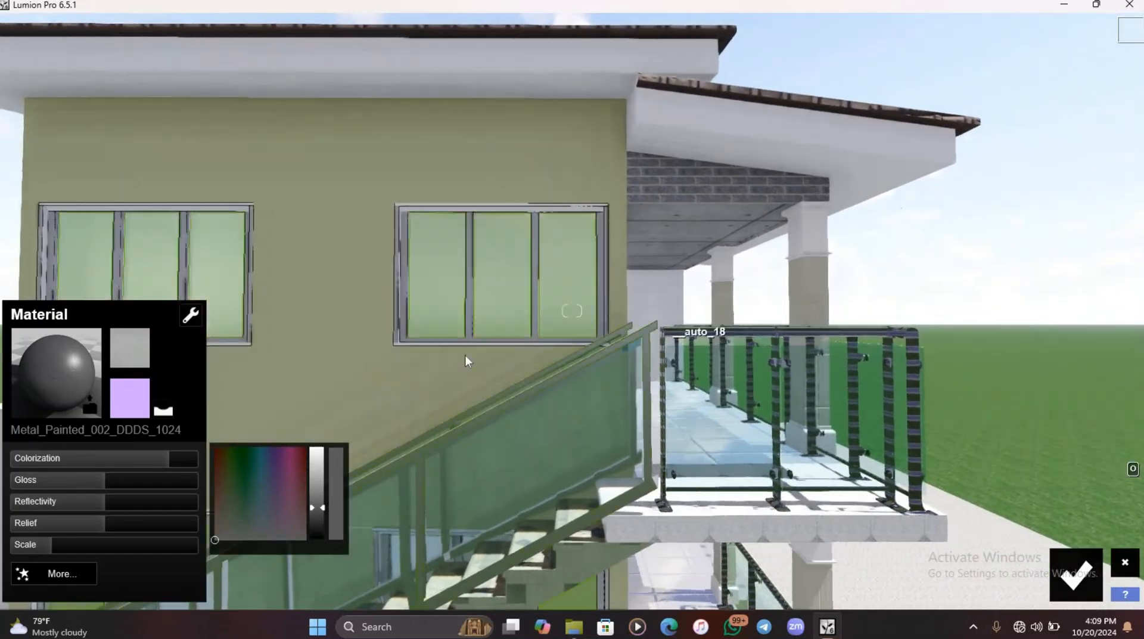
pyautogui.click(348, 378)
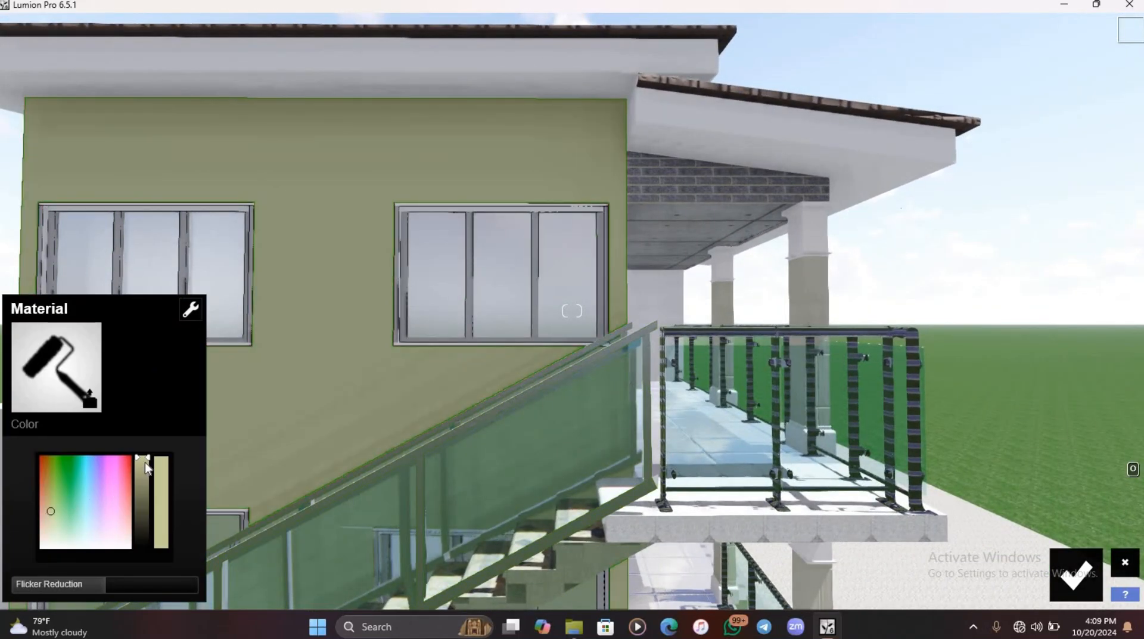
pyautogui.moveTo(146, 462); pyautogui.dragTo(145, 472)
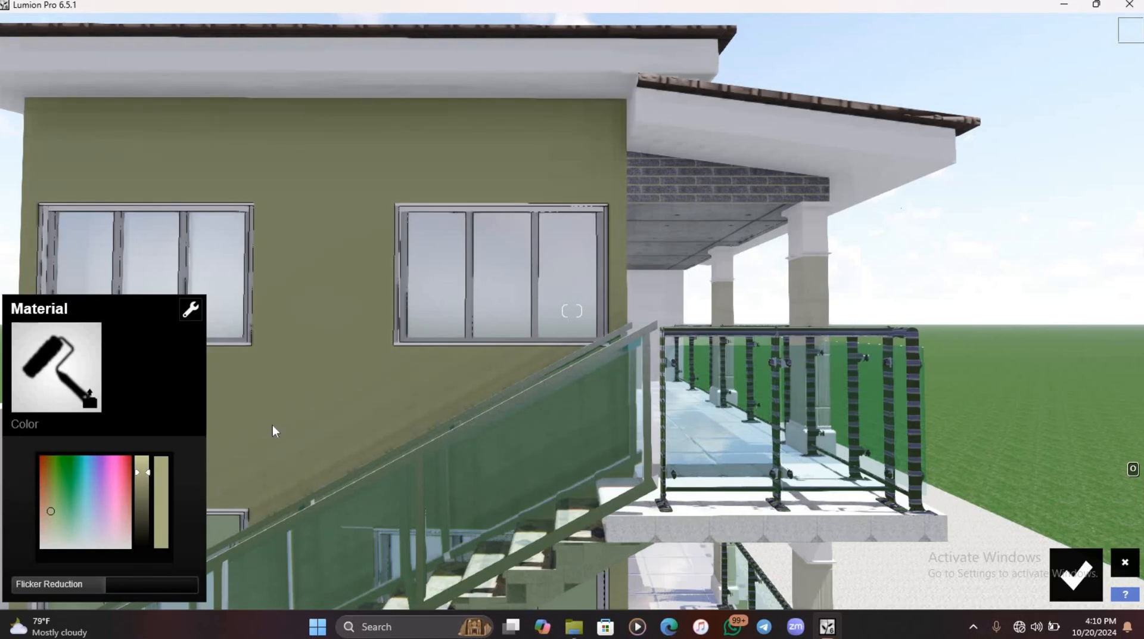
pyautogui.scroll(-5, 710, 289)
pyautogui.scroll(-4, 709, 290)
pyautogui.moveTo(710, 290); pyautogui.dragTo(739, 414, button='right')
pyautogui.scroll(5, 614, 409)
pyautogui.scroll(-6, 620, 396)
pyautogui.click(608, 438)
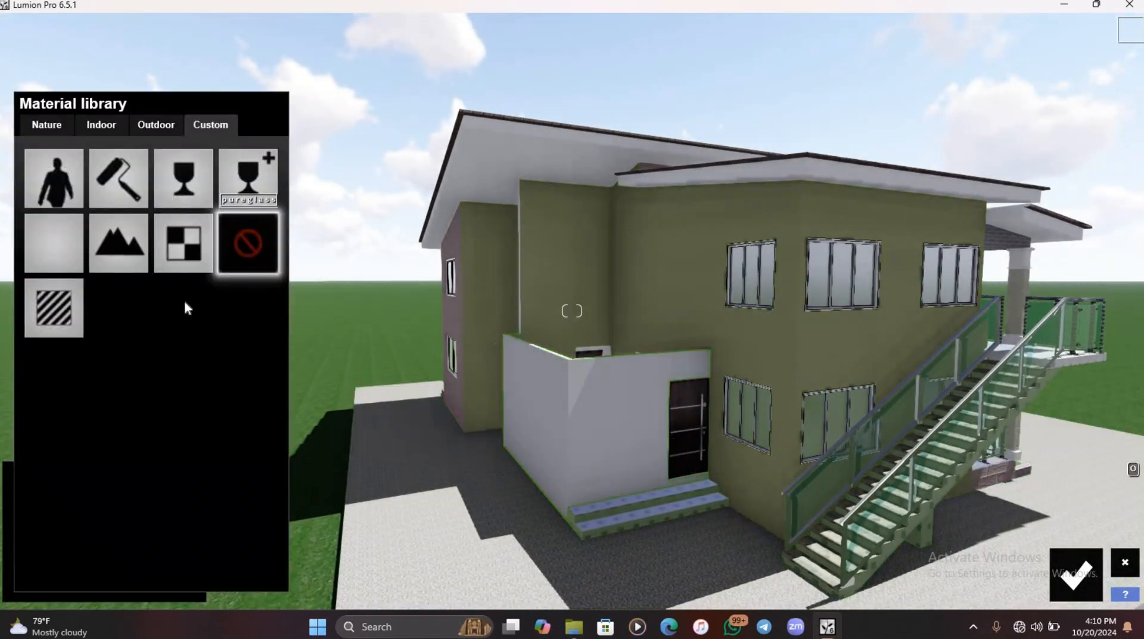
pyautogui.click(153, 127)
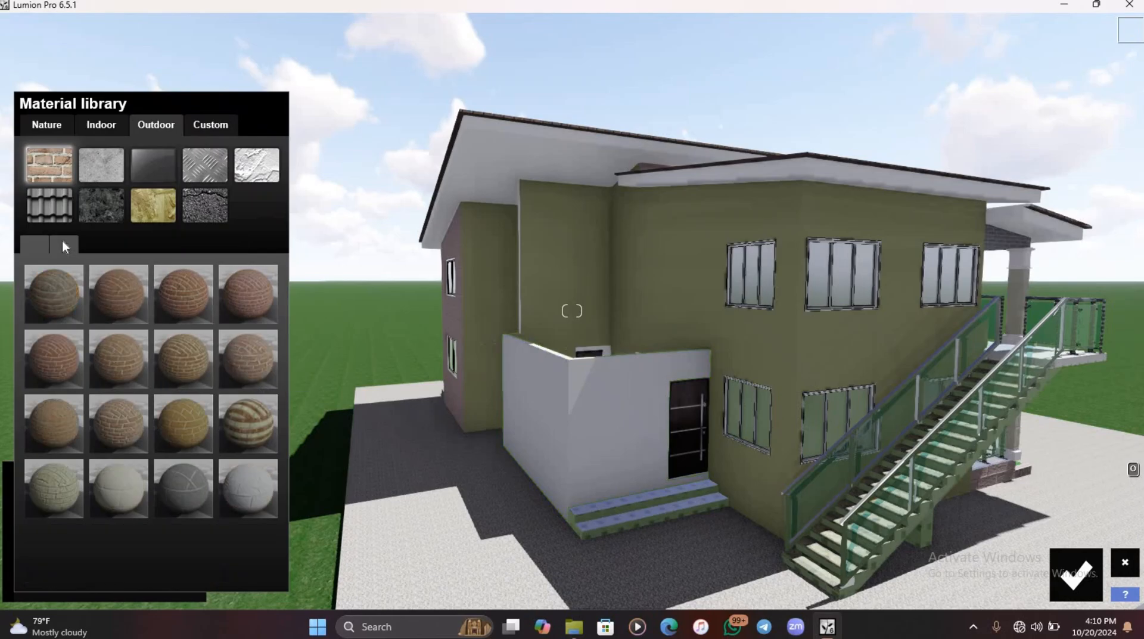
pyautogui.click(243, 502)
pyautogui.scroll(4, 693, 384)
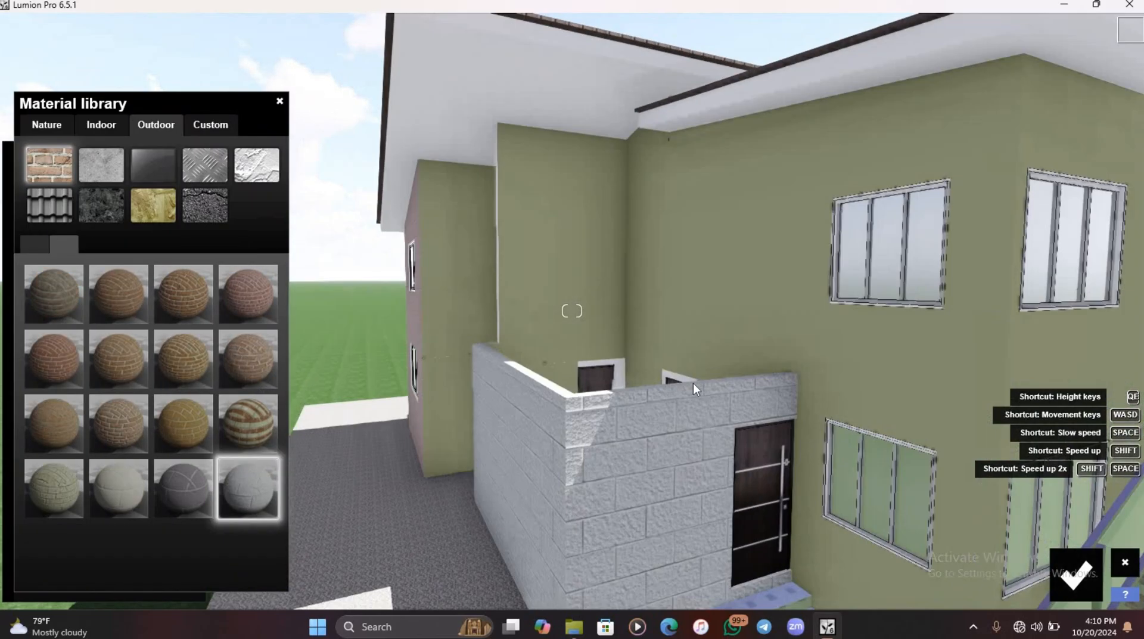
pyautogui.scroll(-6, 696, 364)
pyautogui.scroll(5, 652, 353)
pyautogui.scroll(-3, 652, 353)
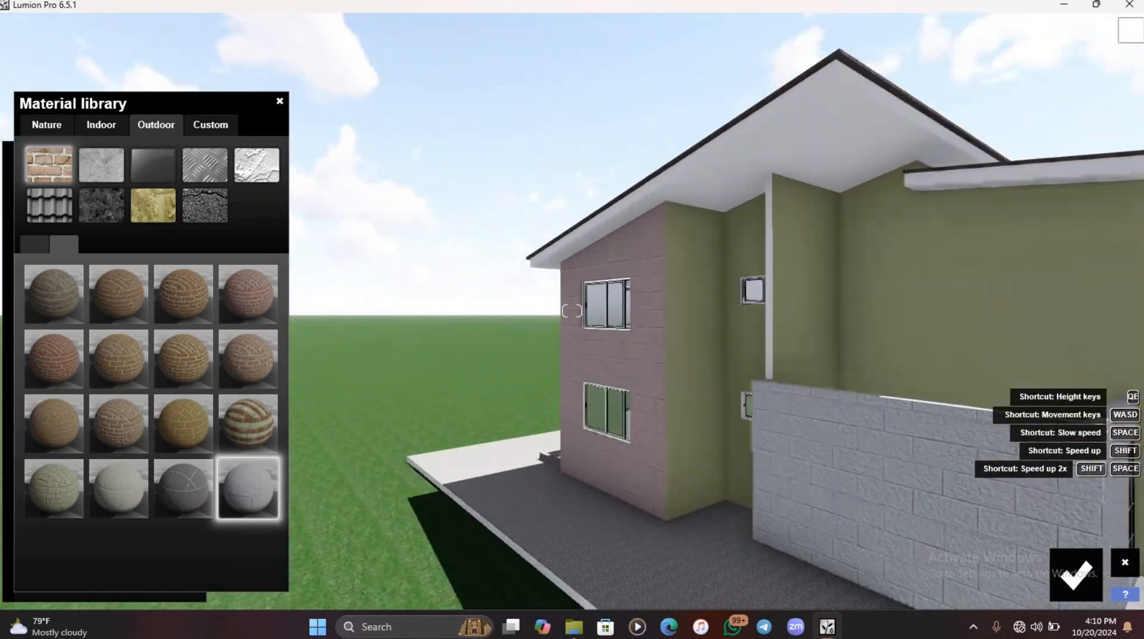
pyautogui.moveTo(536, 357); pyautogui.dragTo(658, 347, button='right')
pyautogui.scroll(-4, 658, 347)
pyautogui.scroll(4, 549, 343)
pyautogui.scroll(-5, 550, 343)
pyautogui.moveTo(549, 344)
pyautogui.mouseDown(button='right')
pyautogui.moveTo(417, 340)
pyautogui.moveTo(543, 338)
pyautogui.mouseUp(button='right')
pyautogui.scroll(5, 417, 339)
pyautogui.scroll(-4, 542, 344)
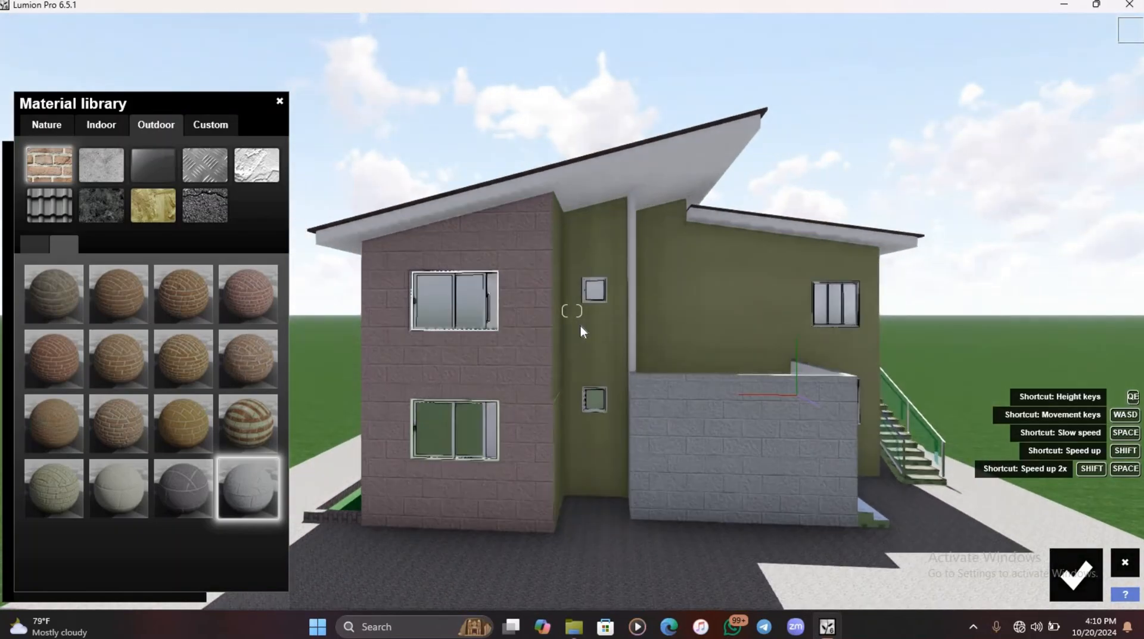
pyautogui.scroll(6, 599, 304)
pyautogui.click(680, 365)
pyautogui.click(155, 124)
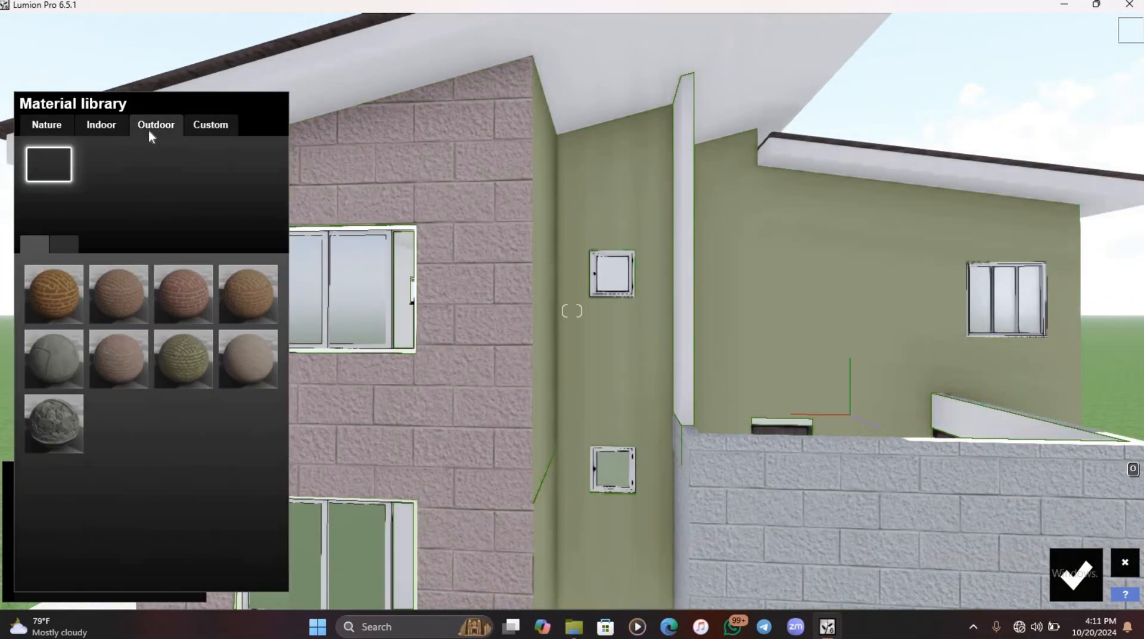
pyautogui.click(236, 495)
pyautogui.scroll(-6, 749, 385)
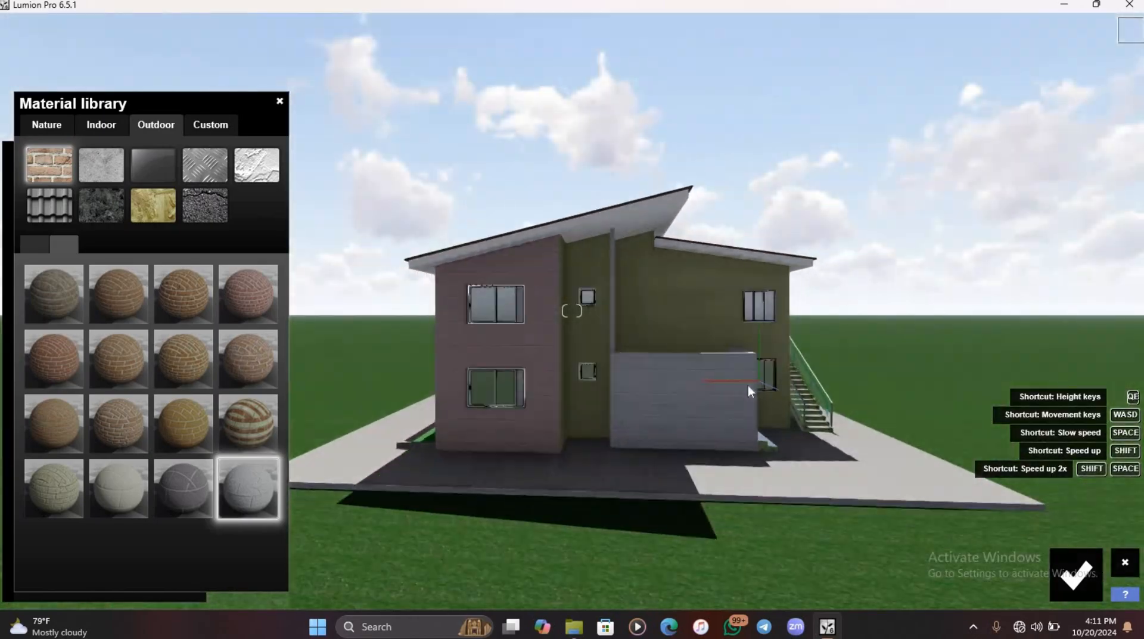
# Apply a natural grass material to the planting strips along the front of the house and save the material changes.
pyautogui.scroll(5, 656, 360)
pyautogui.moveTo(649, 372)
pyautogui.mouseDown(button='right')
pyautogui.moveTo(664, 329)
pyautogui.moveTo(490, 352)
pyautogui.moveTo(530, 262)
pyautogui.moveTo(635, 380)
pyautogui.mouseUp(button='right')
pyautogui.scroll(5, 642, 363)
pyautogui.scroll(-5, 664, 329)
pyautogui.scroll(5, 664, 329)
pyautogui.scroll(-8, 862, 170)
pyautogui.scroll(5, 862, 170)
pyautogui.scroll(-6, 490, 352)
pyautogui.scroll(5, 530, 262)
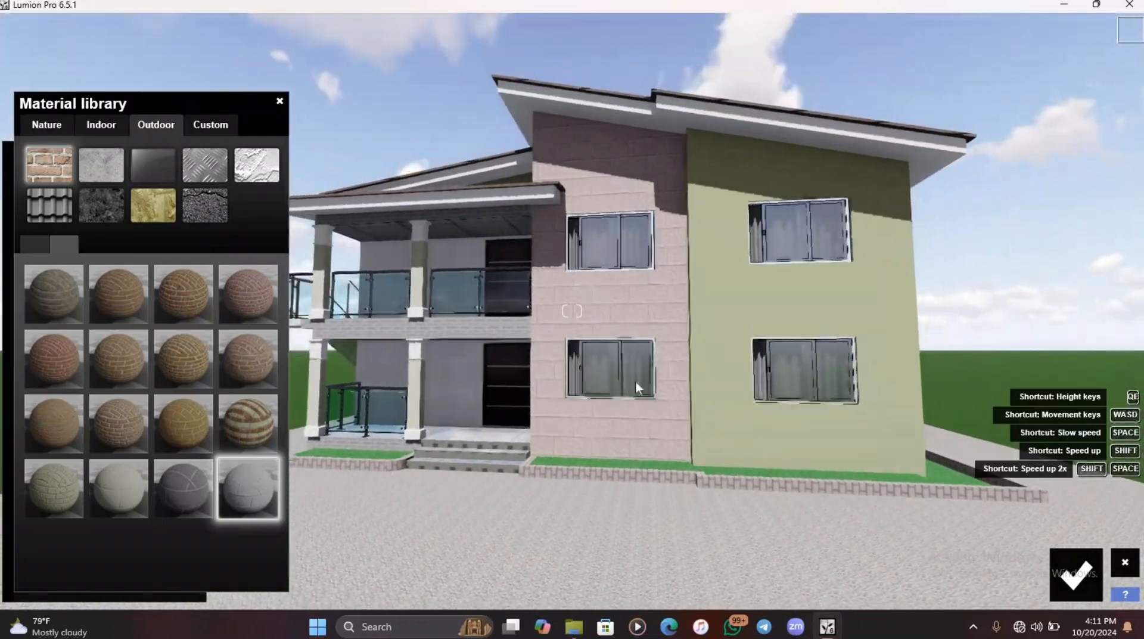
pyautogui.scroll(6, 727, 463)
pyautogui.scroll(-4, 727, 463)
pyautogui.moveTo(727, 464); pyautogui.dragTo(632, 510, button='right')
pyautogui.click(632, 510)
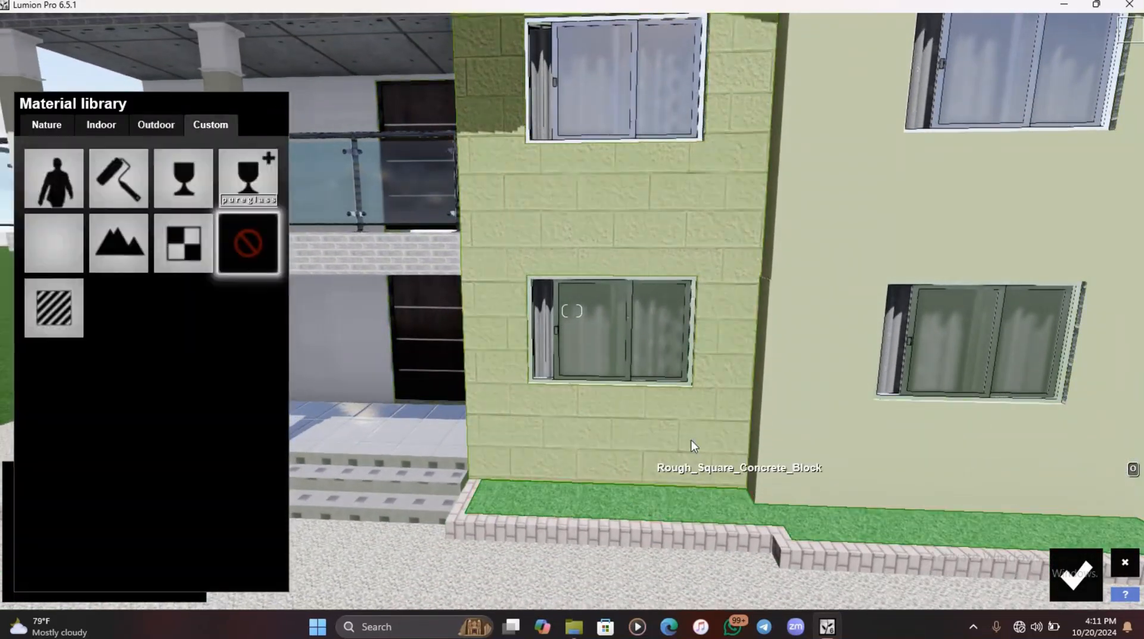
pyautogui.click(48, 125)
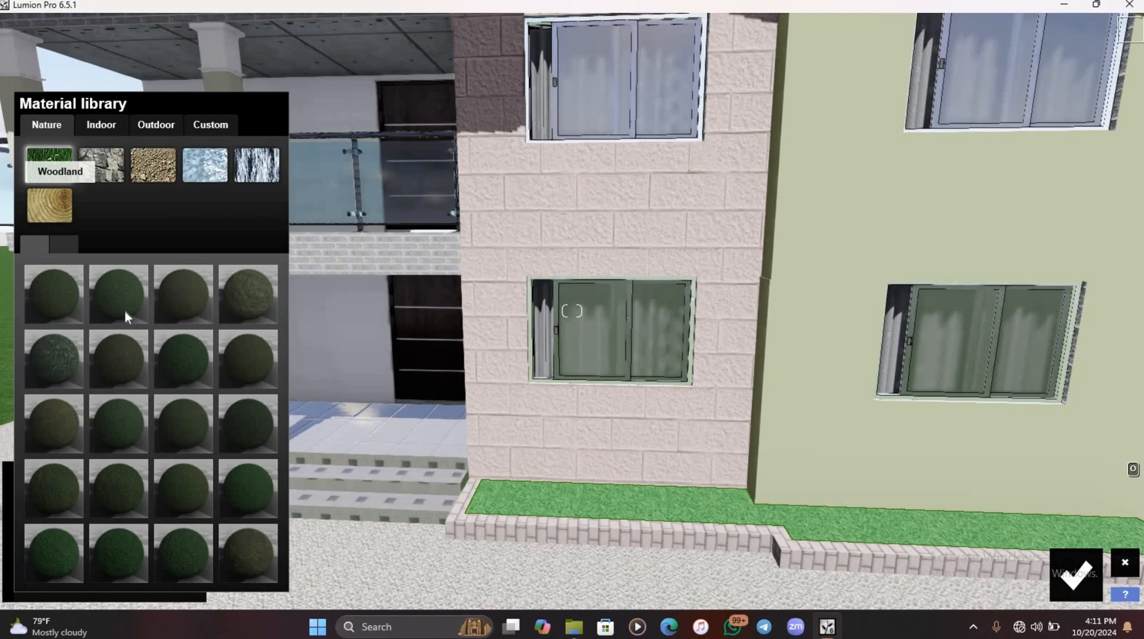
pyautogui.click(59, 245)
pyautogui.click(64, 360)
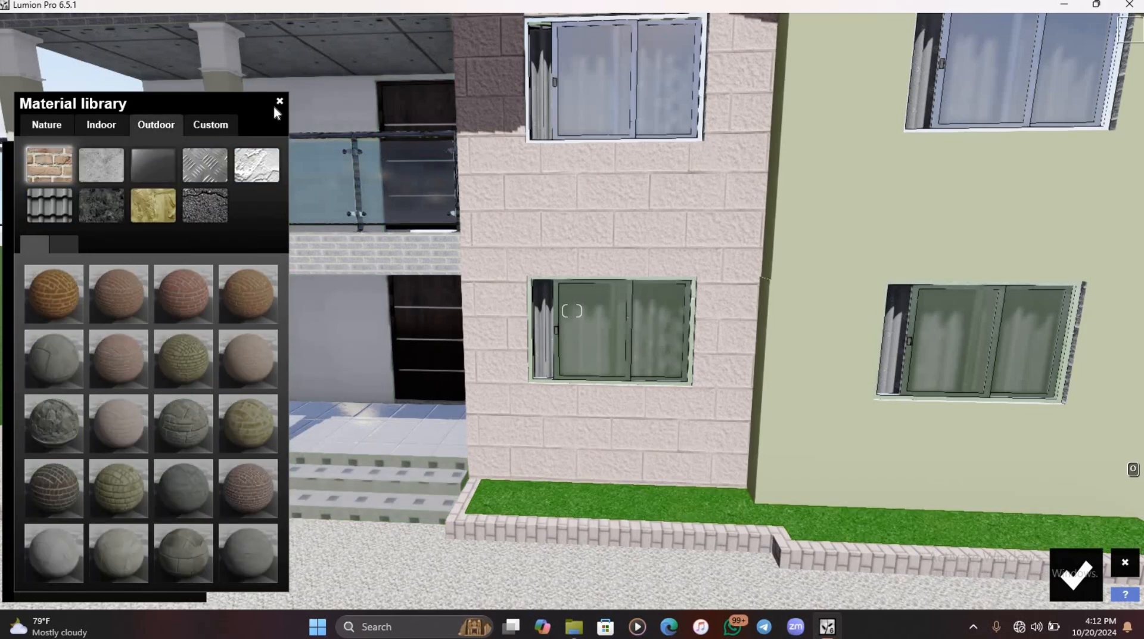
pyautogui.click(1078, 589)
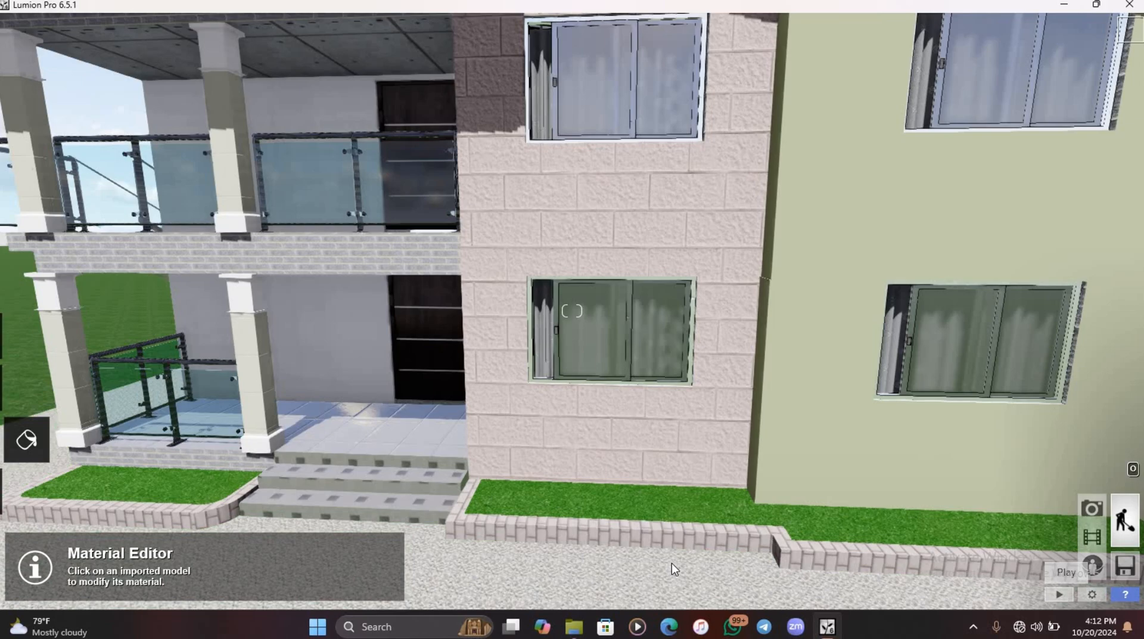
pyautogui.click(634, 538)
pyautogui.scroll(-5, 727, 410)
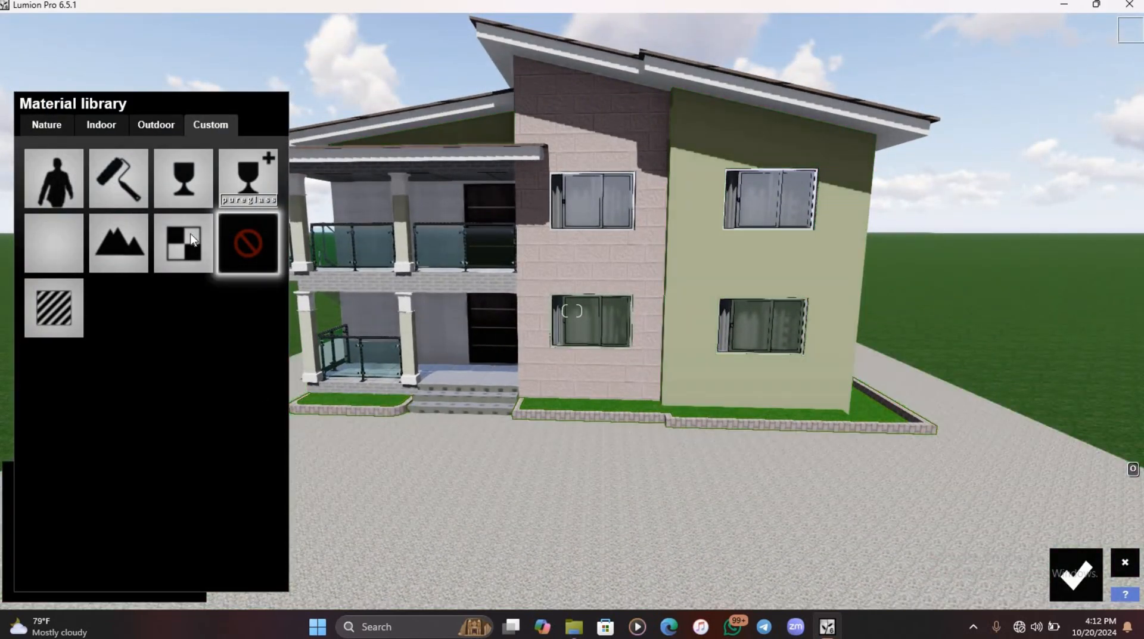
pyautogui.click(154, 124)
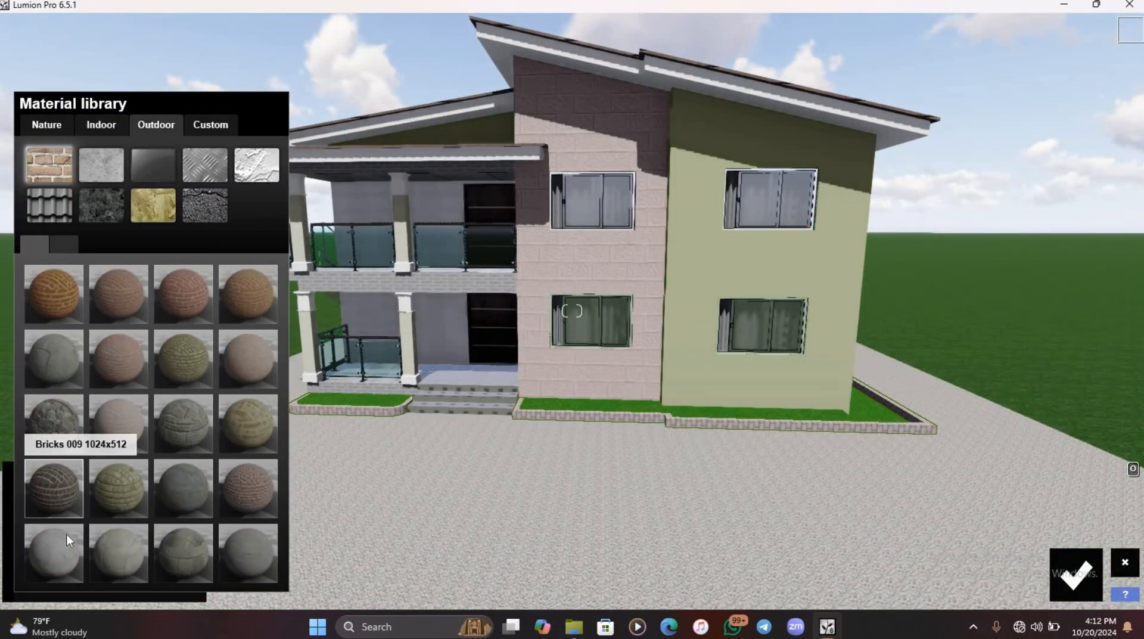
pyautogui.click(64, 245)
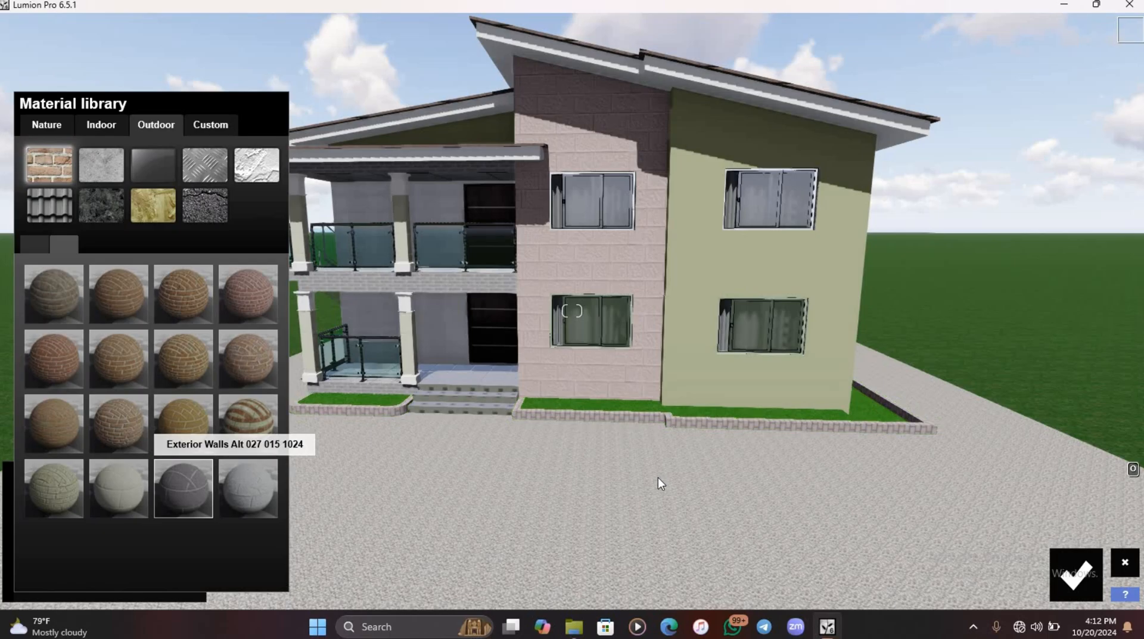
pyautogui.scroll(4, 545, 325)
pyautogui.scroll(-3, 545, 324)
pyautogui.click(172, 486)
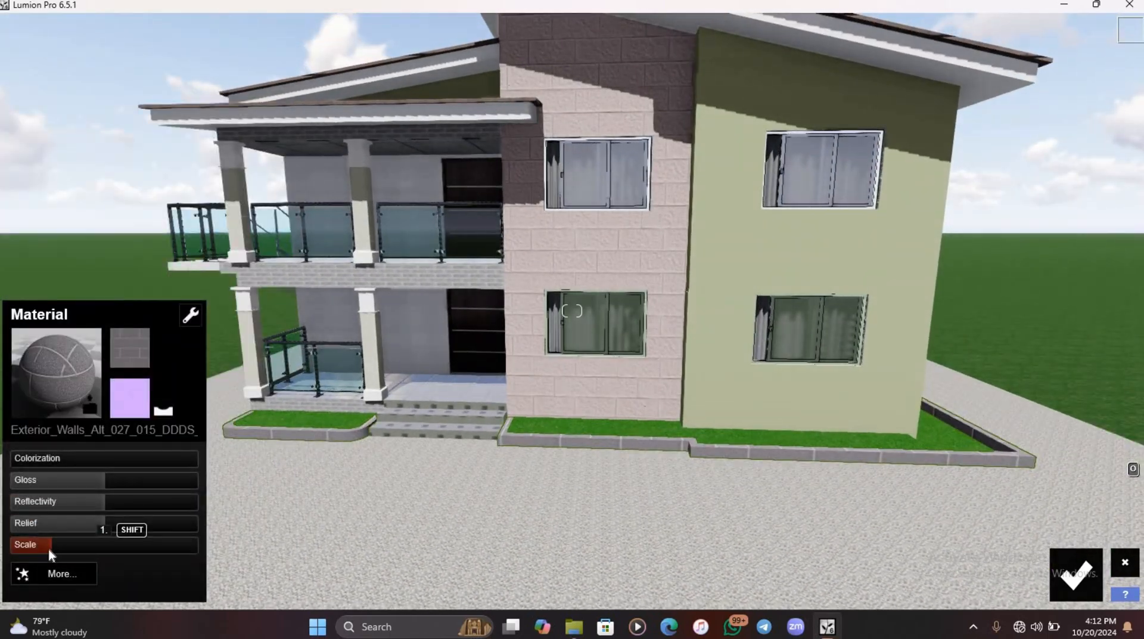
# Reduce the kerb material's scale slightly and raise its gloss, reflectivity and relief.
pyautogui.moveTo(48, 549); pyautogui.dragTo(47, 547)
pyautogui.moveTo(127, 477); pyautogui.dragTo(151, 486)
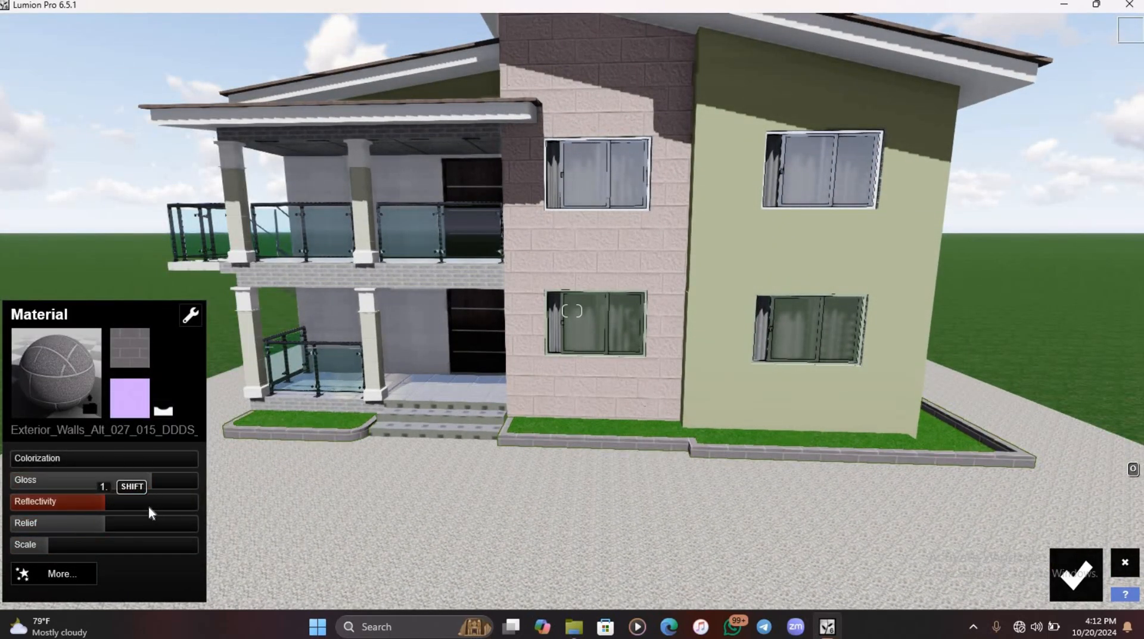
pyautogui.click(149, 507)
pyautogui.click(147, 524)
pyautogui.scroll(3, 445, 394)
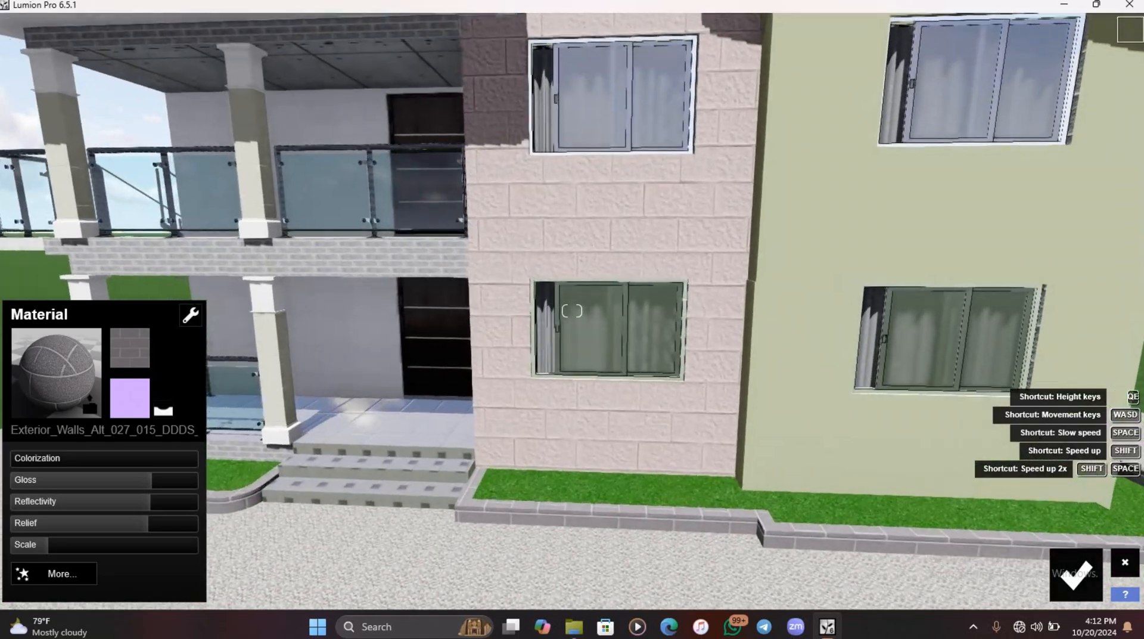
pyautogui.scroll(-6, 475, 524)
pyautogui.click(475, 524)
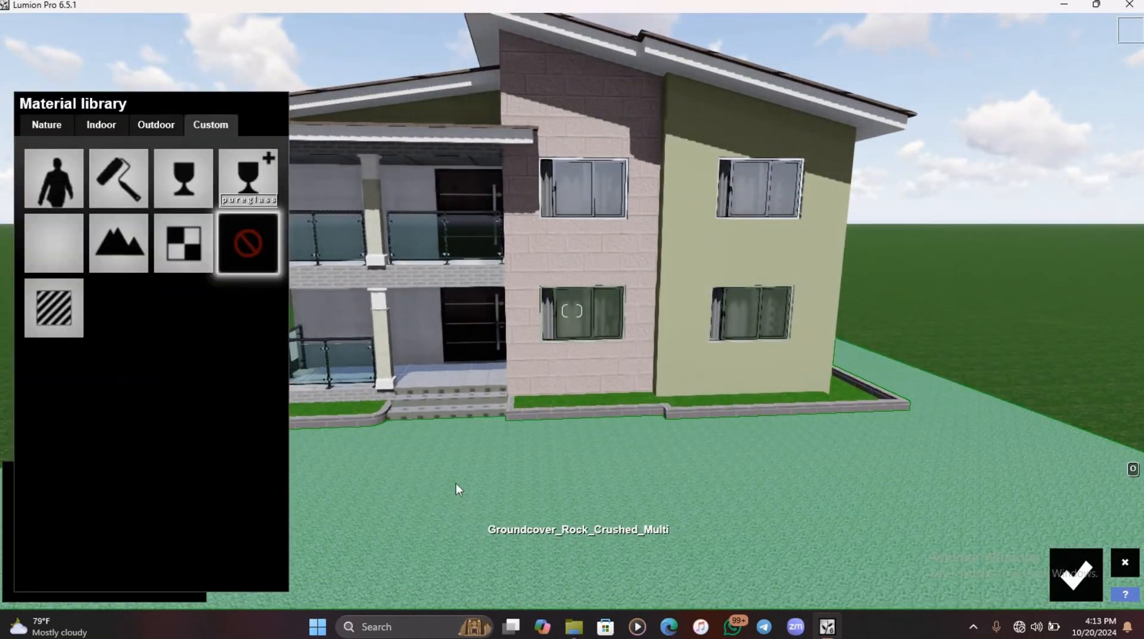
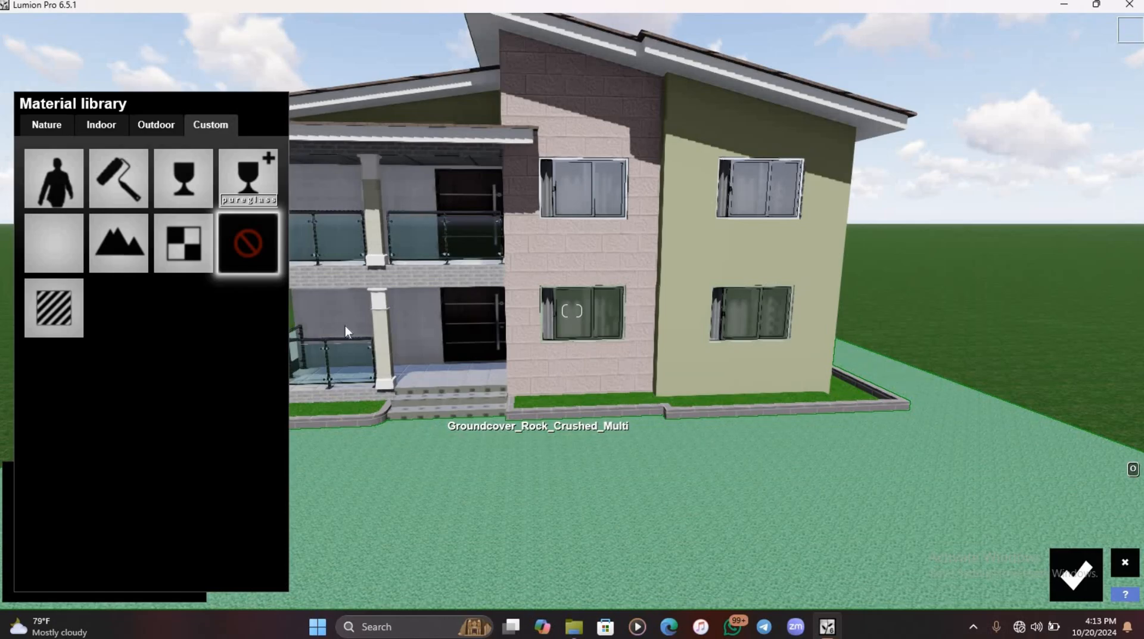
pyautogui.scroll(3, 646, 384)
pyautogui.scroll(-1, 646, 384)
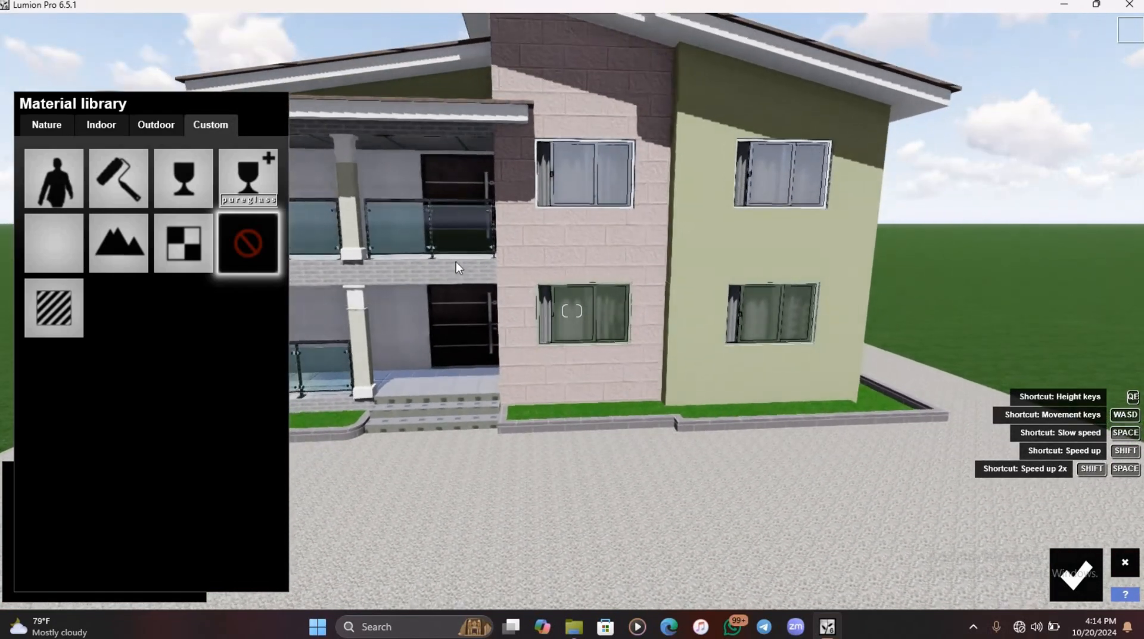
pyautogui.click(157, 125)
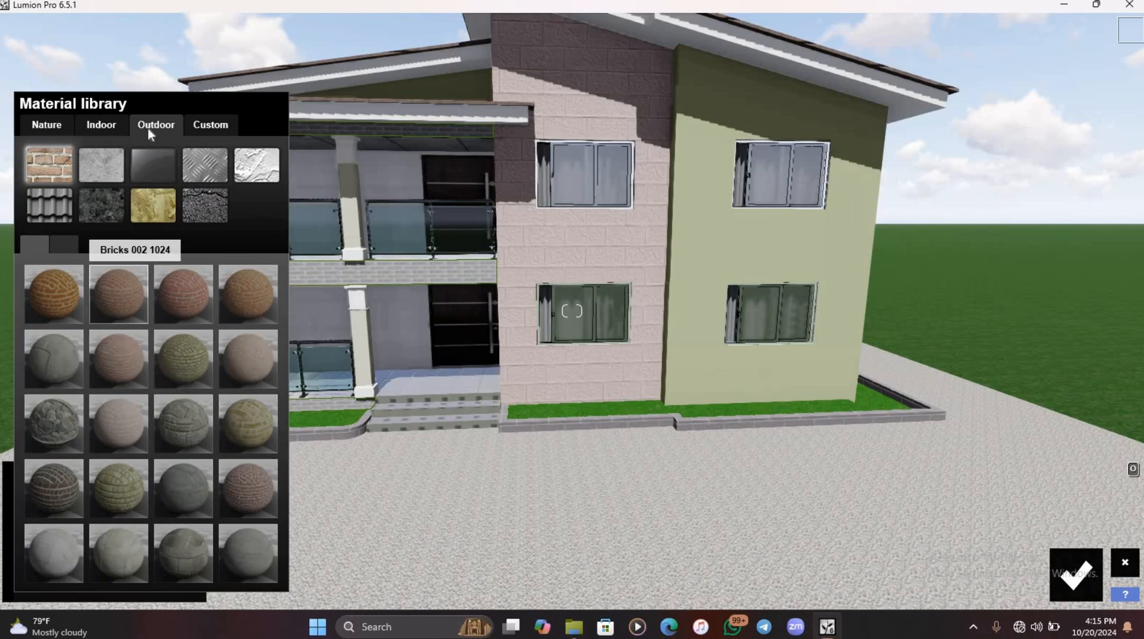
pyautogui.click(64, 245)
pyautogui.click(234, 491)
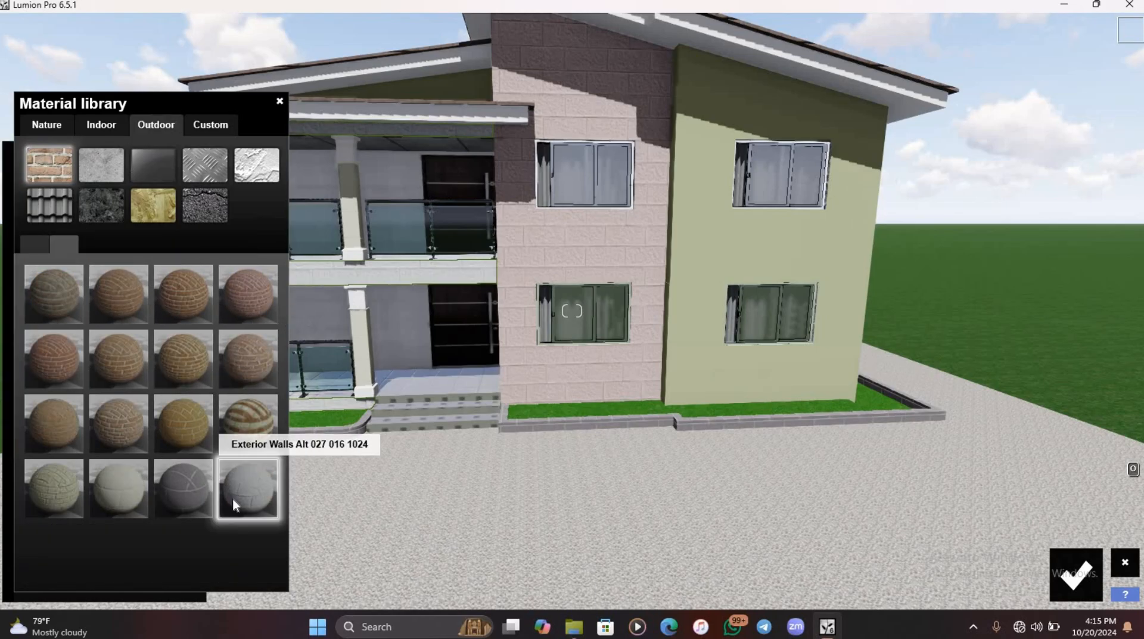
pyautogui.moveTo(55, 545); pyautogui.dragTo(49, 548)
pyautogui.scroll(3, 420, 313)
pyautogui.scroll(-2, 421, 314)
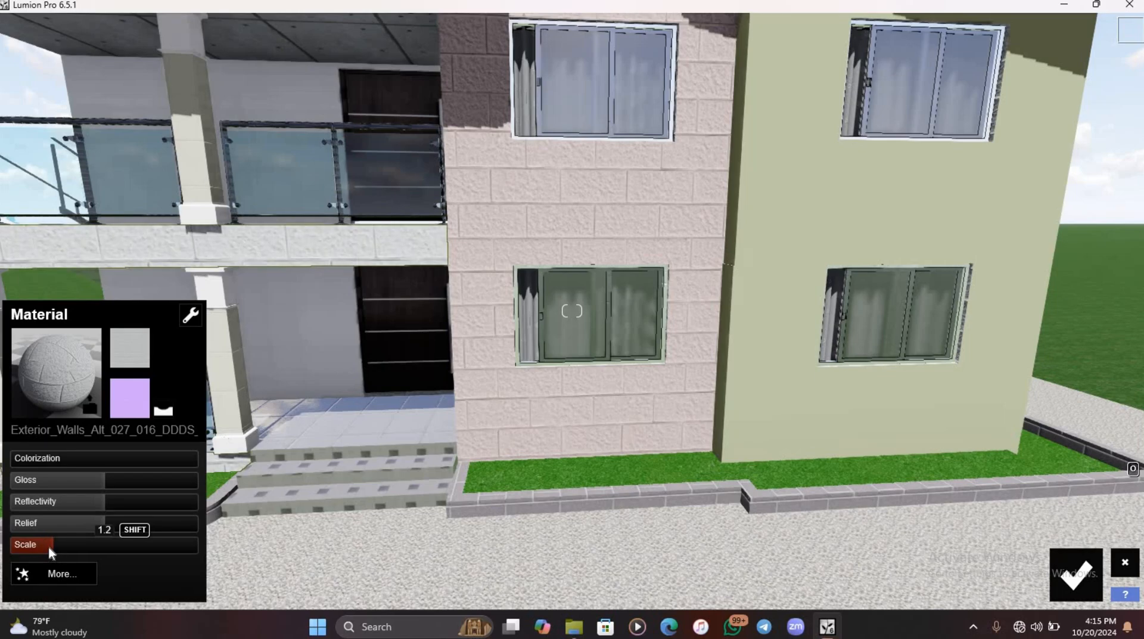
# Colorize the balcony's slab-edge band more strongly, trying a mid grey and then returning the tint to white.
pyautogui.click(55, 460)
pyautogui.scroll(-5, 385, 315)
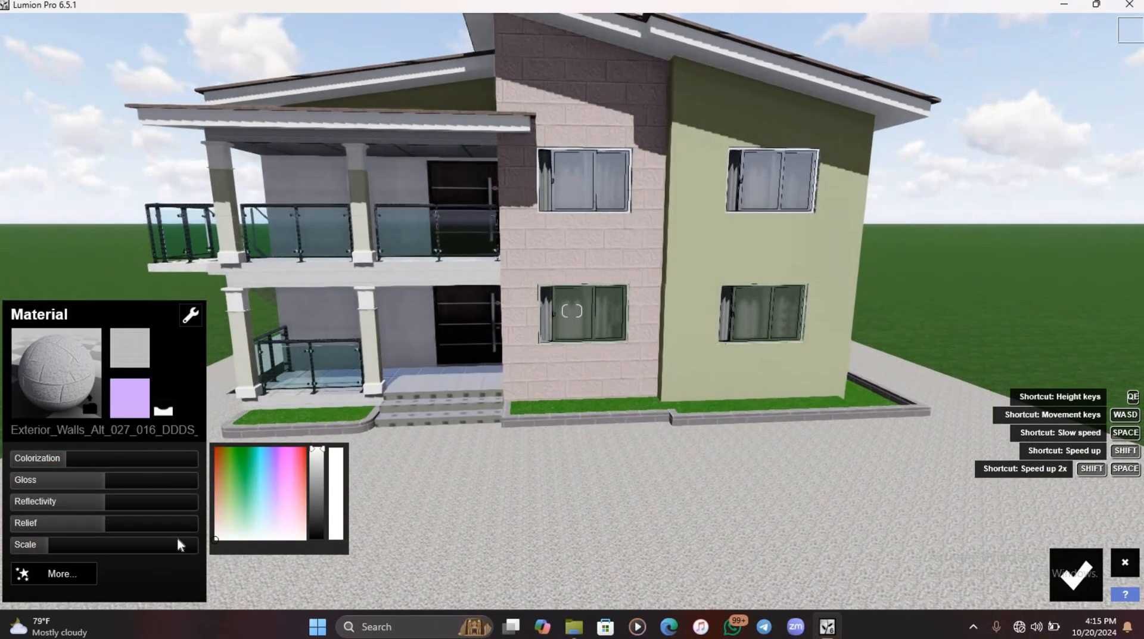
pyautogui.moveTo(317, 463); pyautogui.dragTo(323, 503)
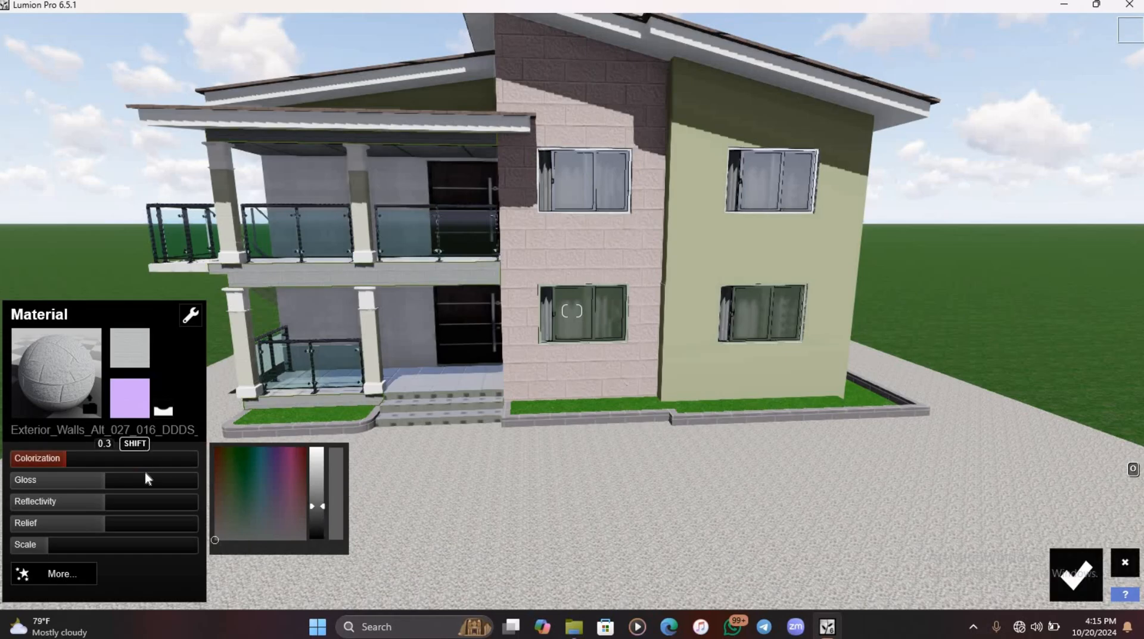
pyautogui.moveTo(145, 472); pyautogui.dragTo(135, 466)
pyautogui.scroll(-2, 405, 334)
pyautogui.scroll(4, 517, 328)
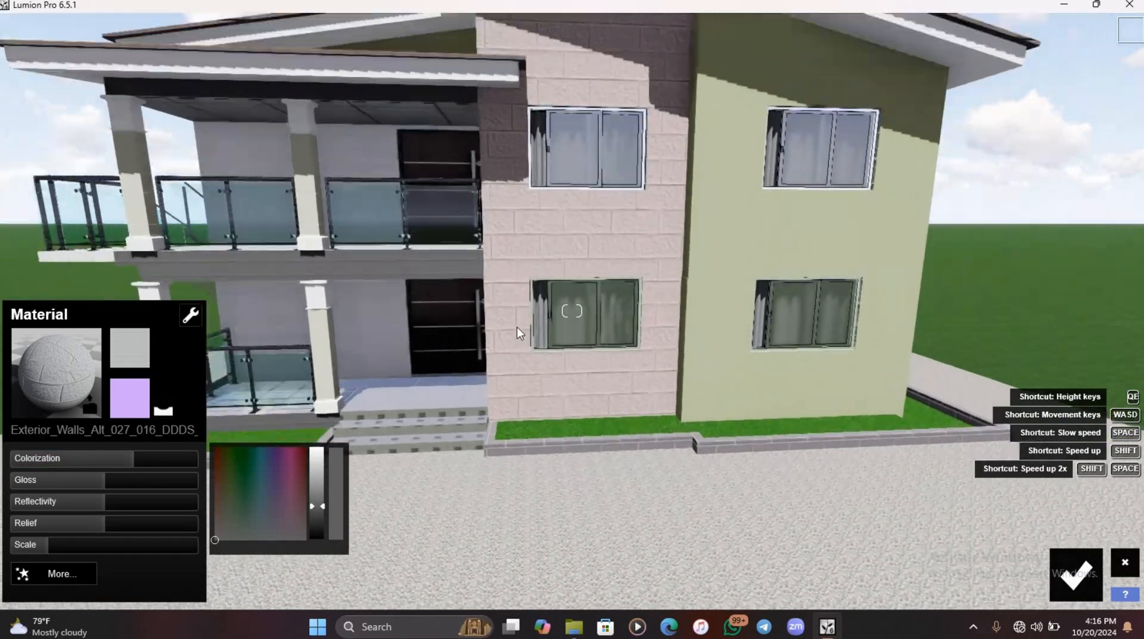
pyautogui.scroll(-3, 516, 332)
pyautogui.scroll(6, 535, 350)
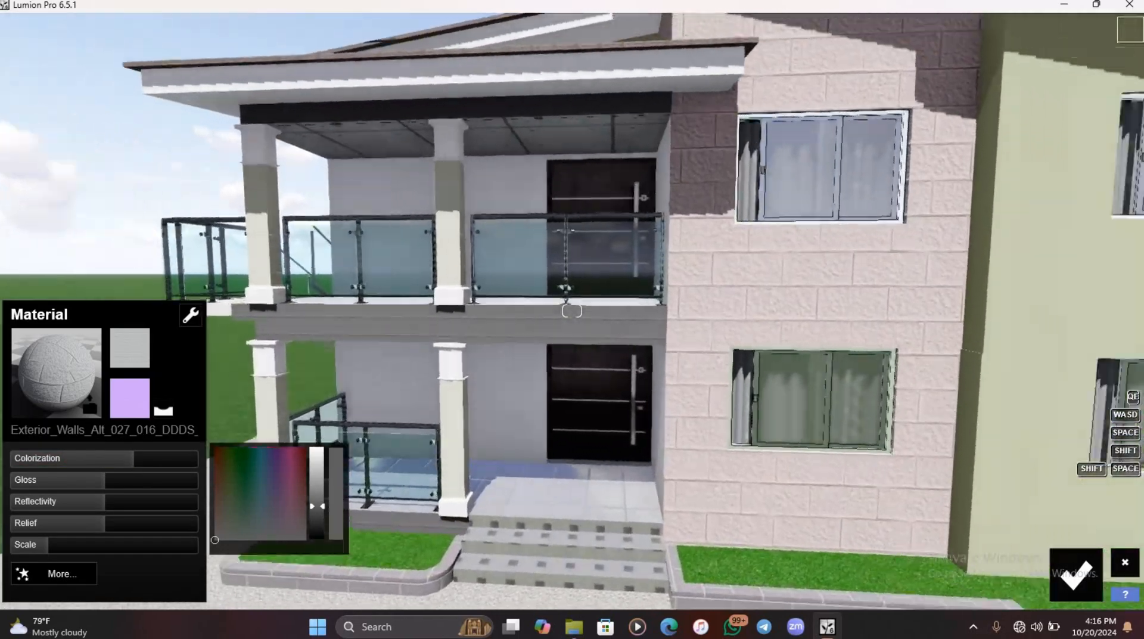
pyautogui.scroll(-5, 494, 345)
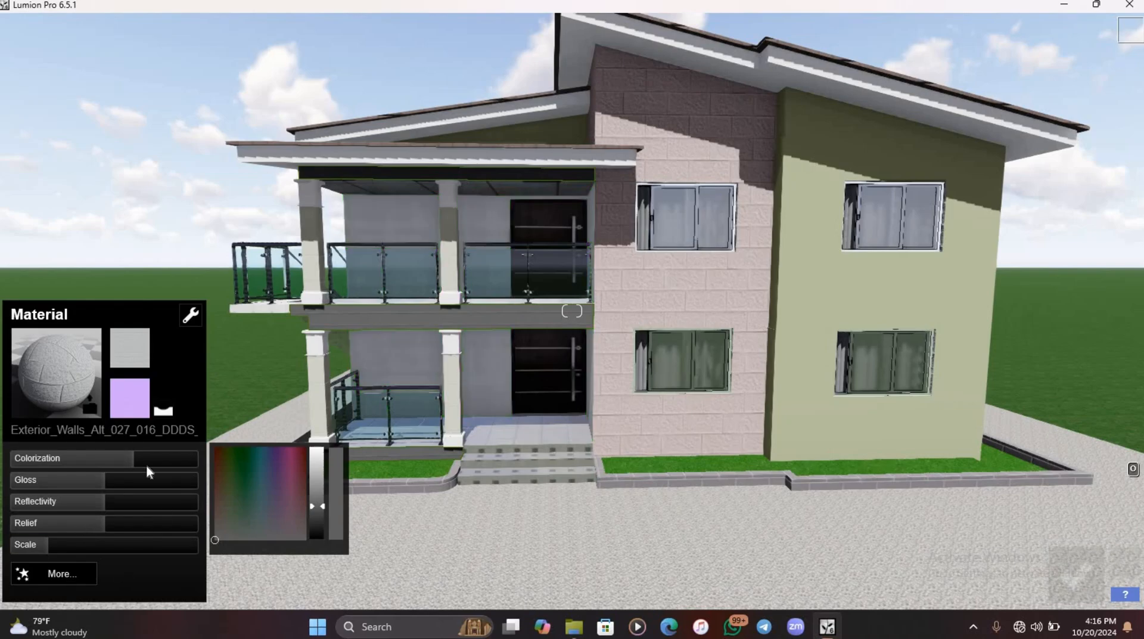
pyautogui.click(319, 453)
# Darken the beige colorization of the front porch columns' concrete material slightly.
pyautogui.click(455, 403)
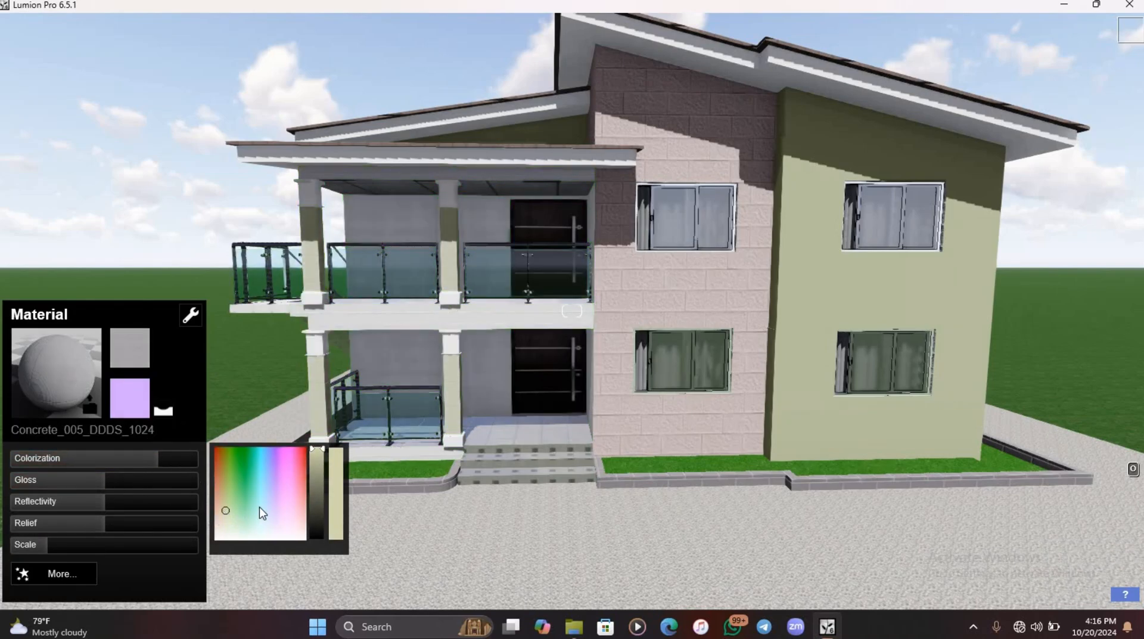
pyautogui.moveTo(317, 453); pyautogui.dragTo(324, 465)
pyautogui.scroll(-5, 574, 348)
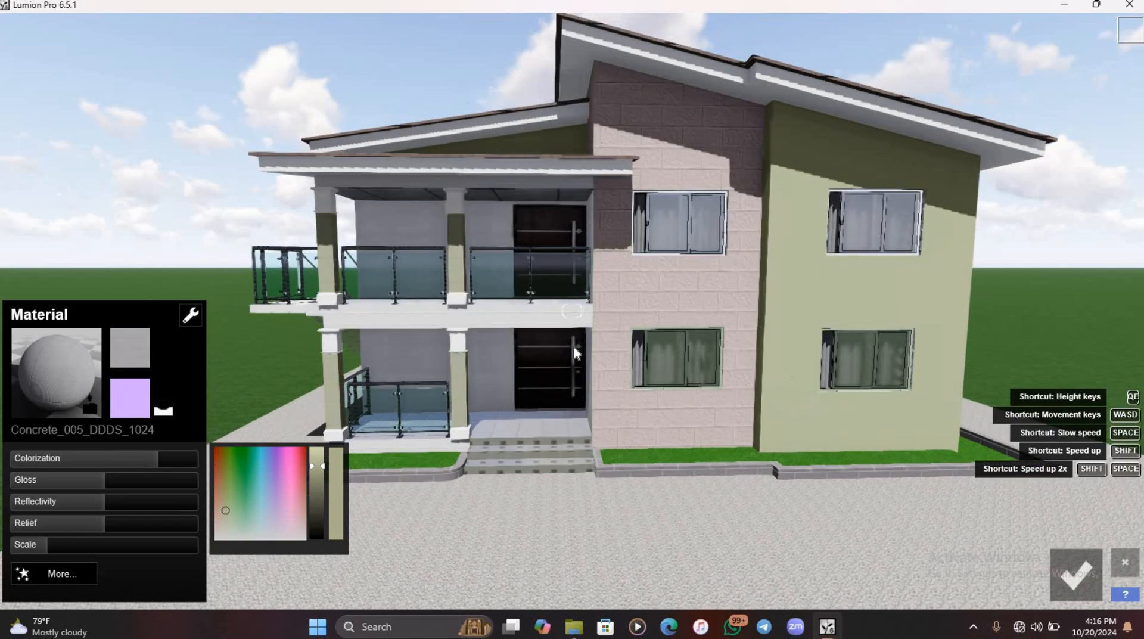
pyautogui.scroll(5, 470, 455)
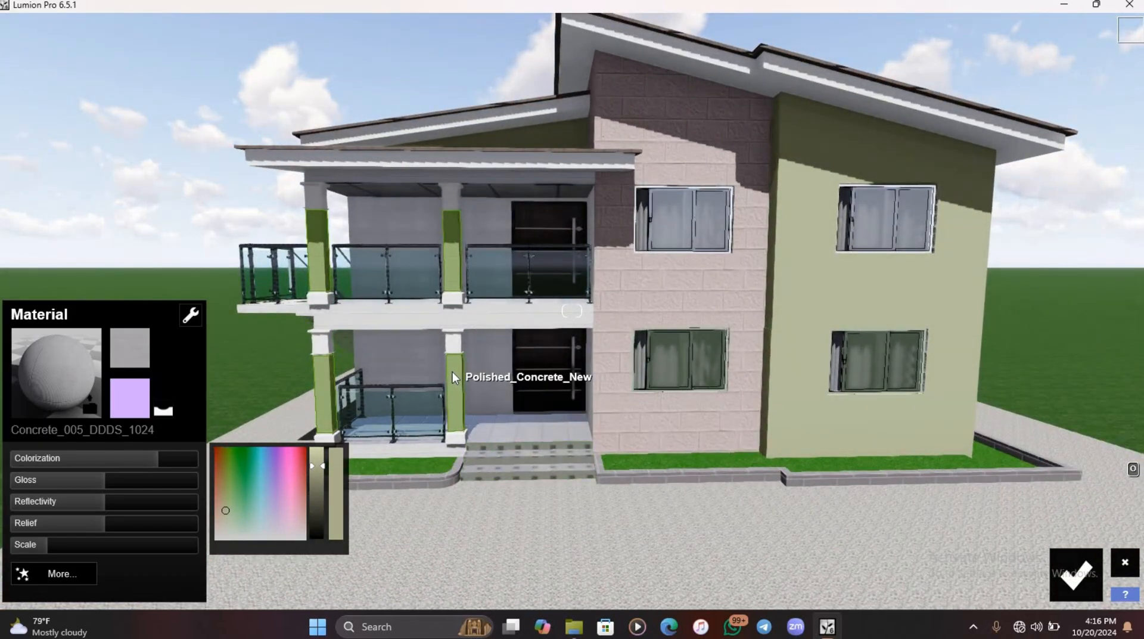
# Apply the outdoor Concrete 022 material to the upper balcony's ceiling, colorize it fully in white, and save the material changes.
pyautogui.scroll(4, 491, 402)
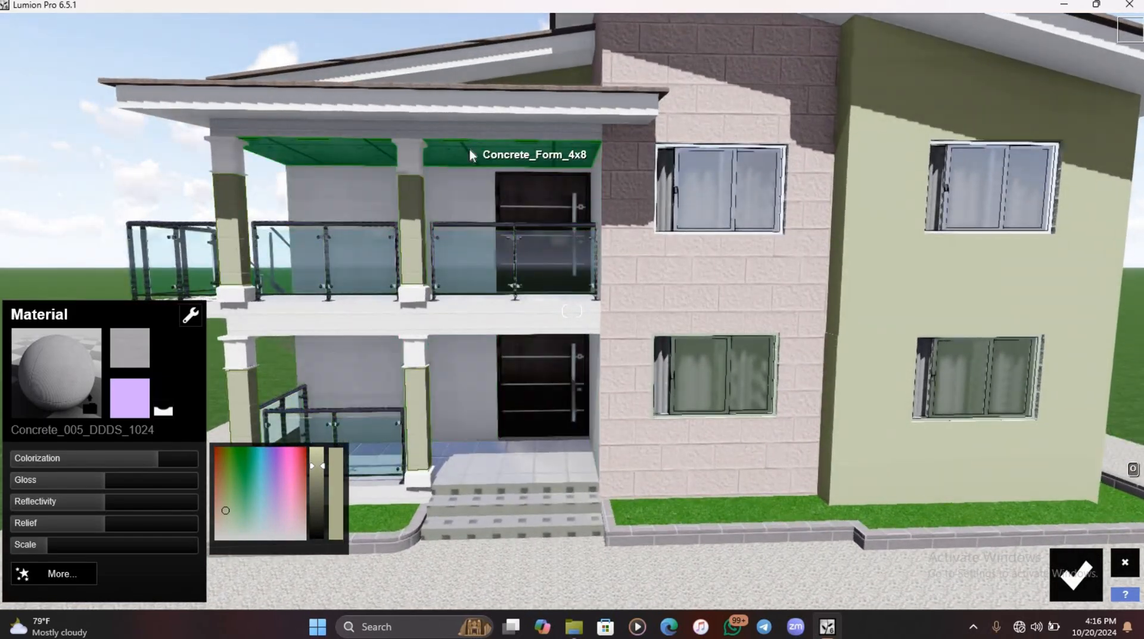
pyautogui.click(452, 174)
pyautogui.click(163, 126)
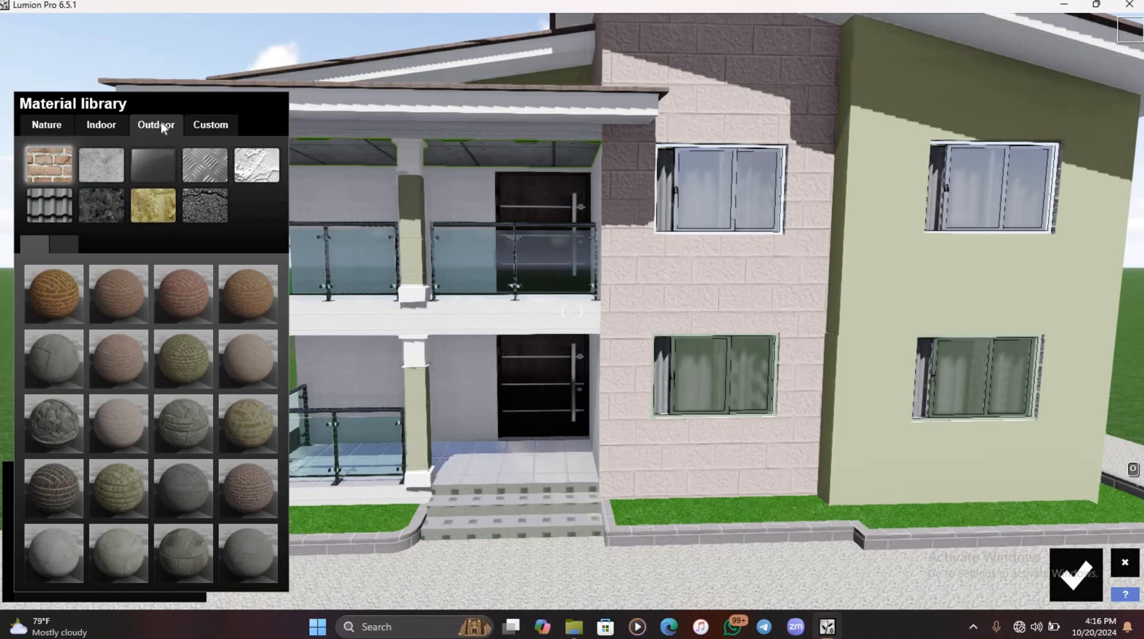
pyautogui.click(115, 177)
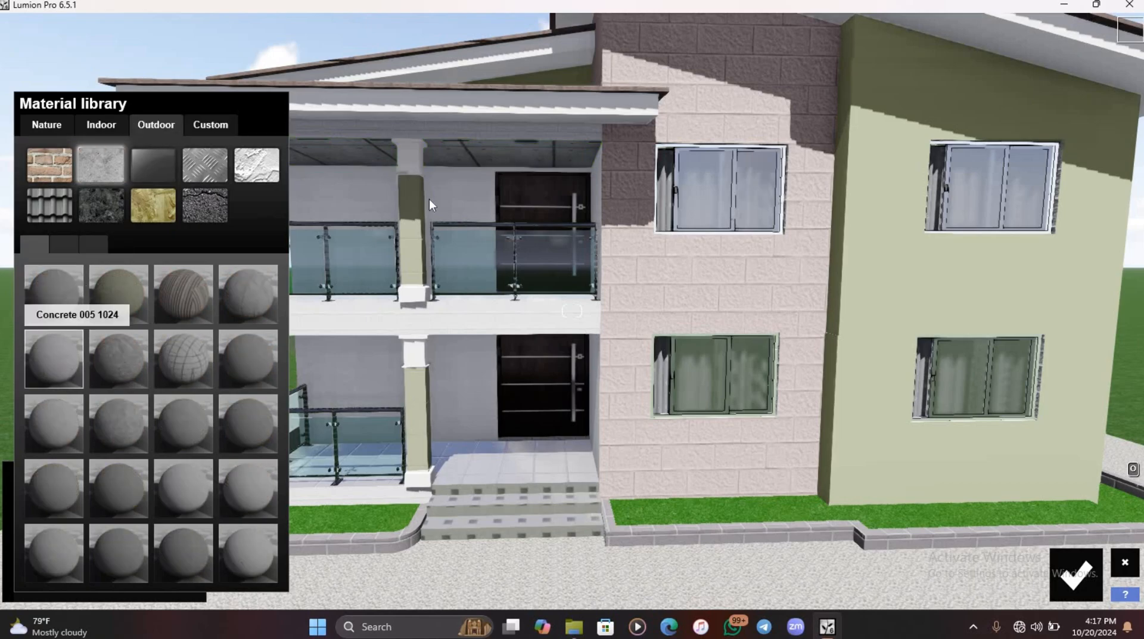
pyautogui.scroll(3, 457, 187)
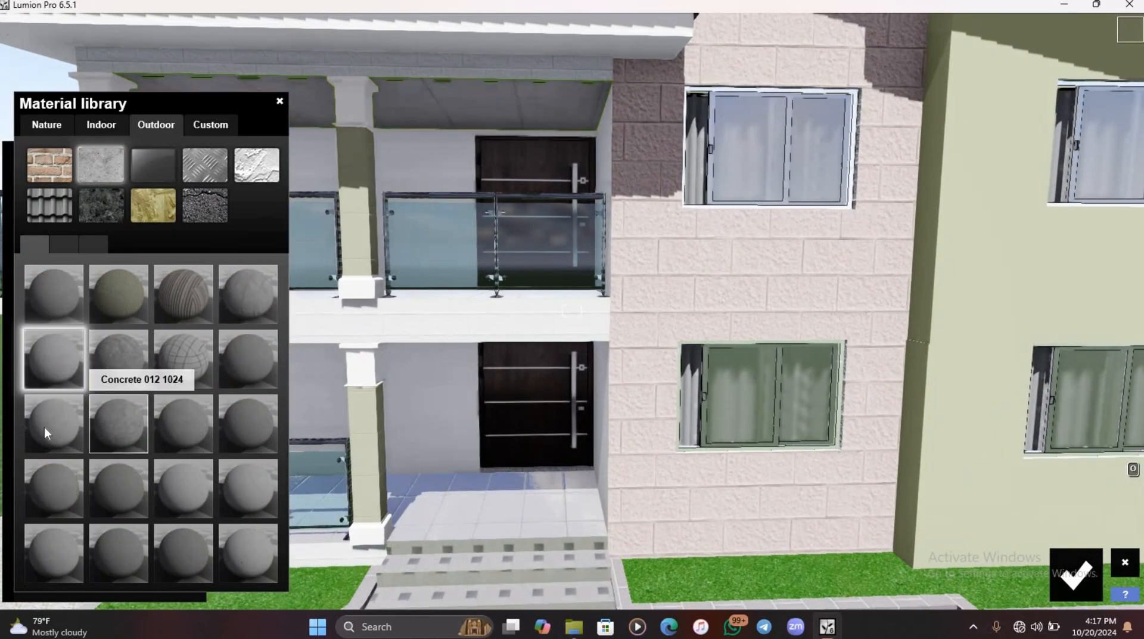
pyautogui.click(267, 547)
pyautogui.click(57, 459)
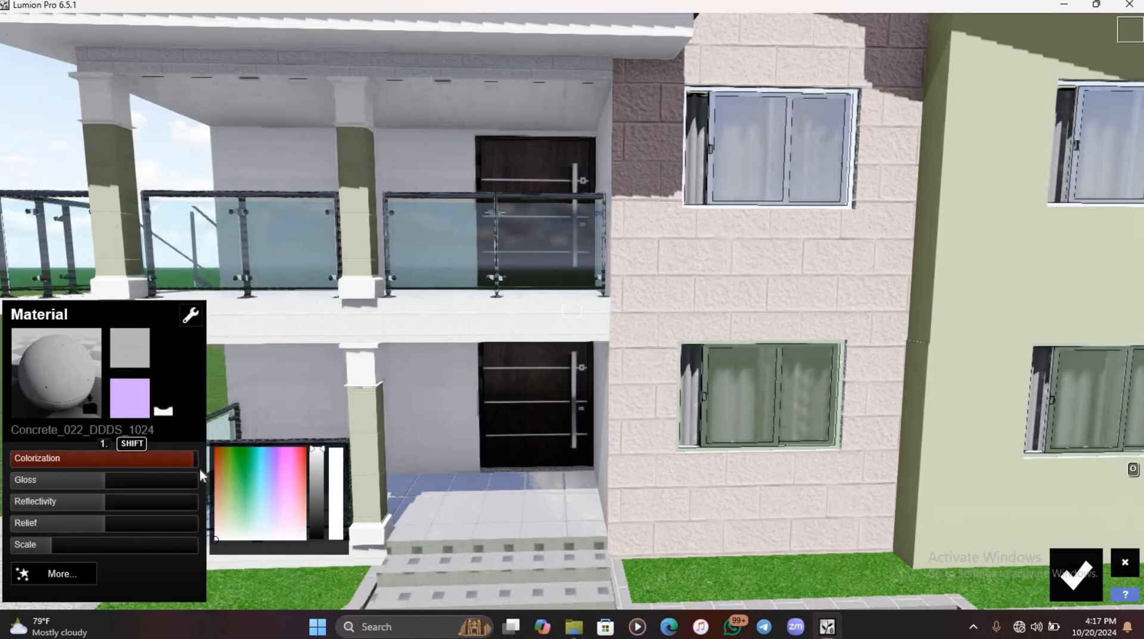
pyautogui.scroll(-3, 399, 322)
pyautogui.scroll(-5, 416, 310)
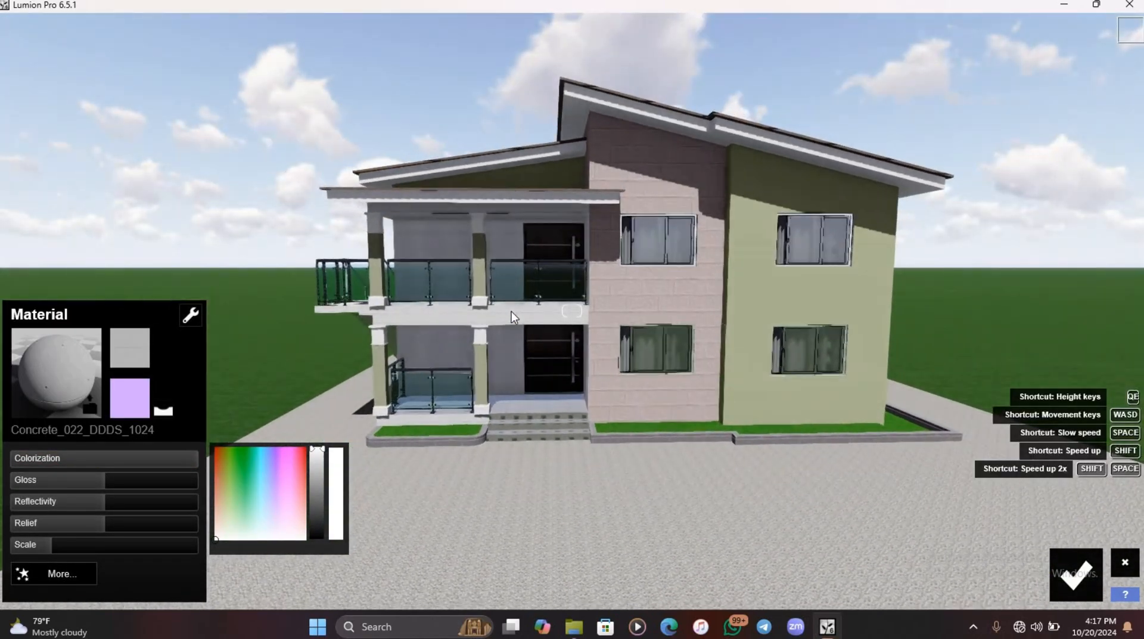
pyautogui.scroll(5, 573, 311)
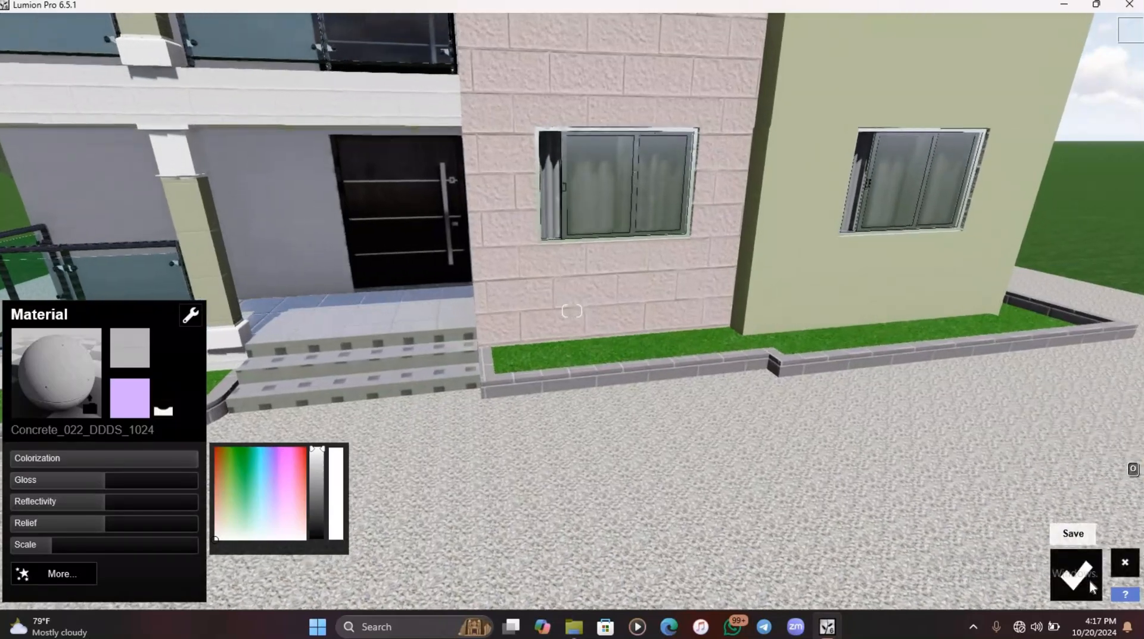
pyautogui.click(1077, 574)
# Apply the outdoor Tiles 007 material to the ground paving with full gloss, high relief and reflectivity 1.9, and save the changes.
pyautogui.click(26, 438)
pyautogui.click(30, 439)
pyautogui.click(442, 491)
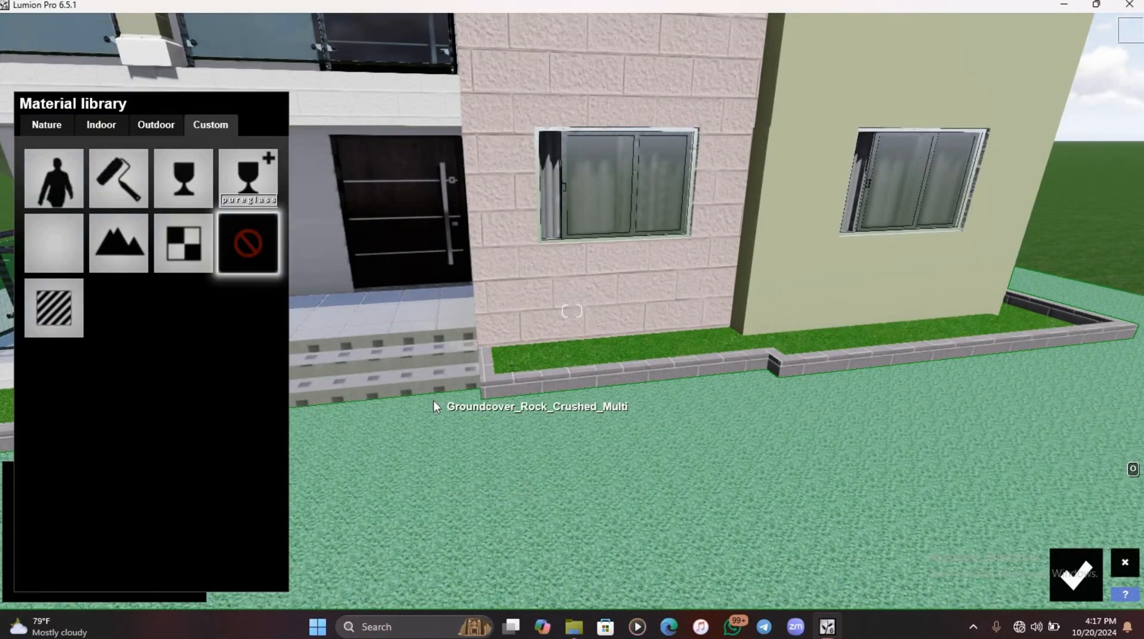
pyautogui.scroll(-5, 434, 399)
pyautogui.click(150, 131)
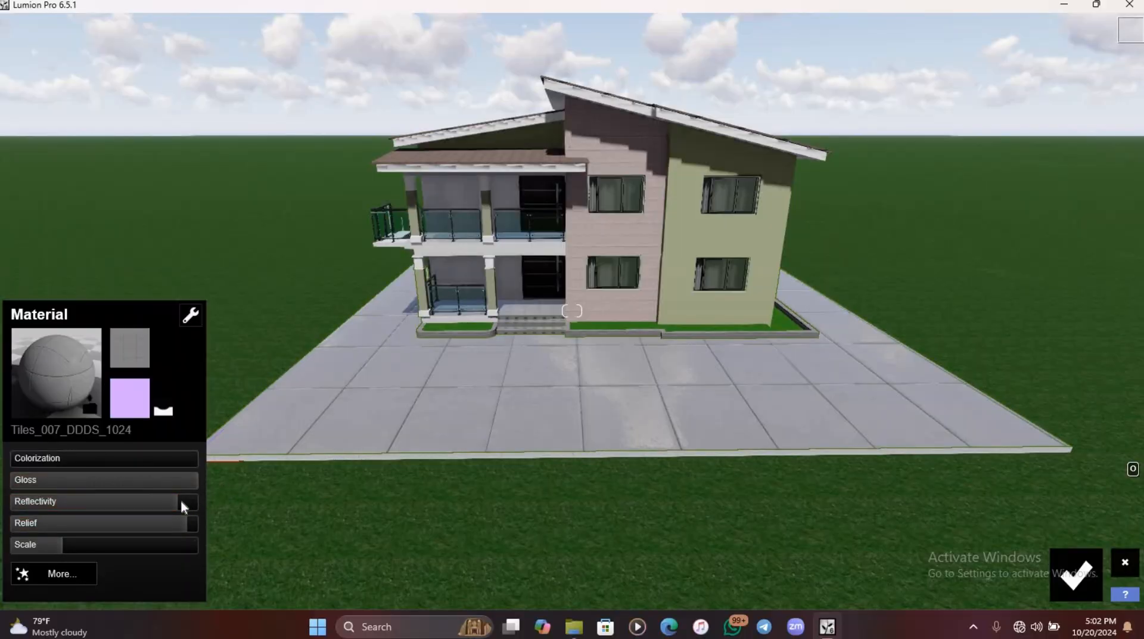
pyautogui.moveTo(180, 500); pyautogui.dragTo(191, 484)
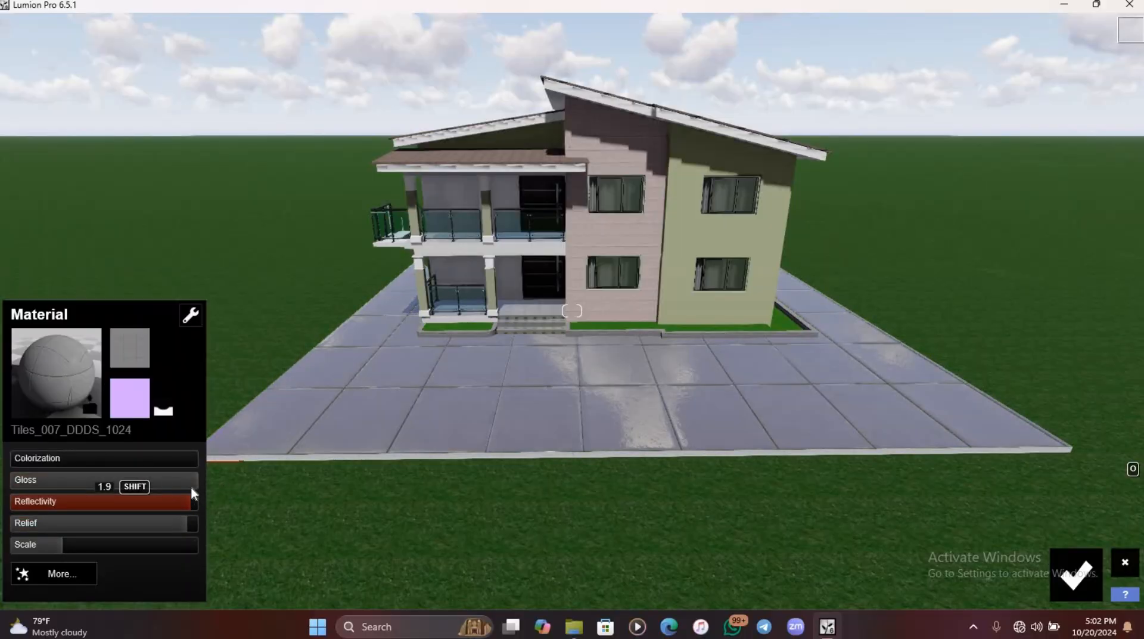
pyautogui.scroll(10, 513, 319)
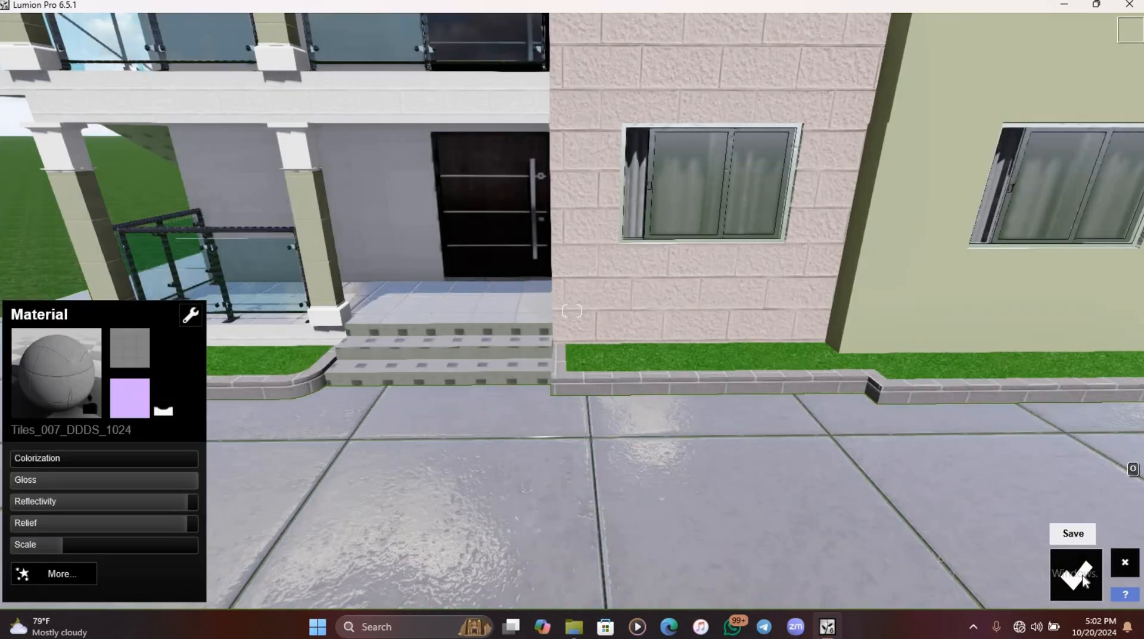
pyautogui.click(1077, 574)
# Place an IvyHedge1_RT hedge from the nature library on the grass strip in front of the pinkish block wall.
pyautogui.click(27, 490)
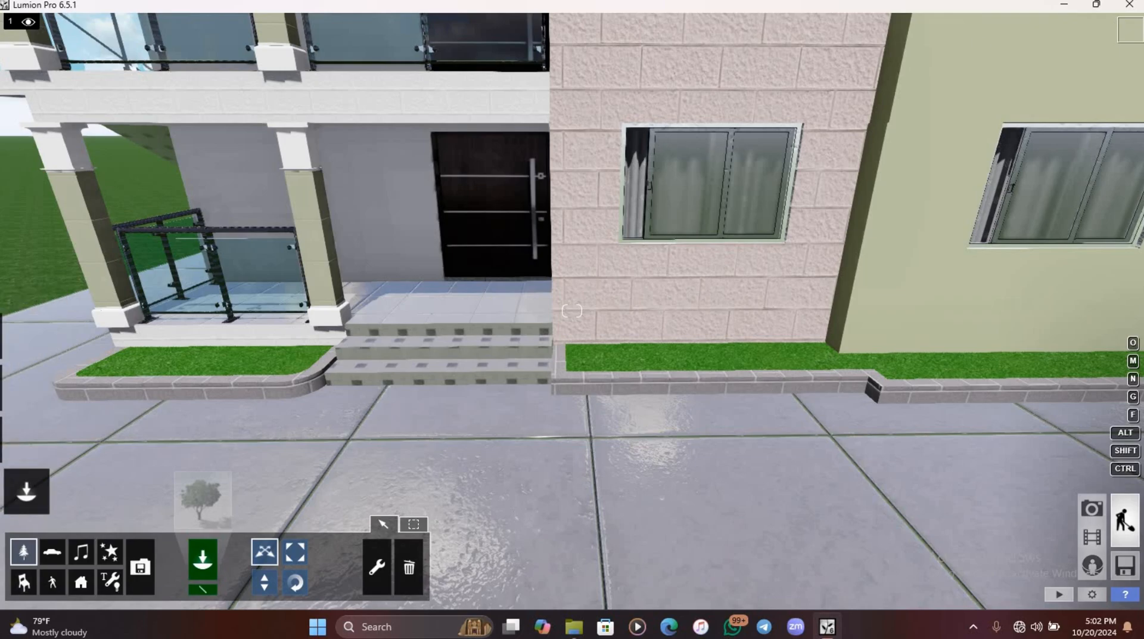
pyautogui.scroll(3, 682, 281)
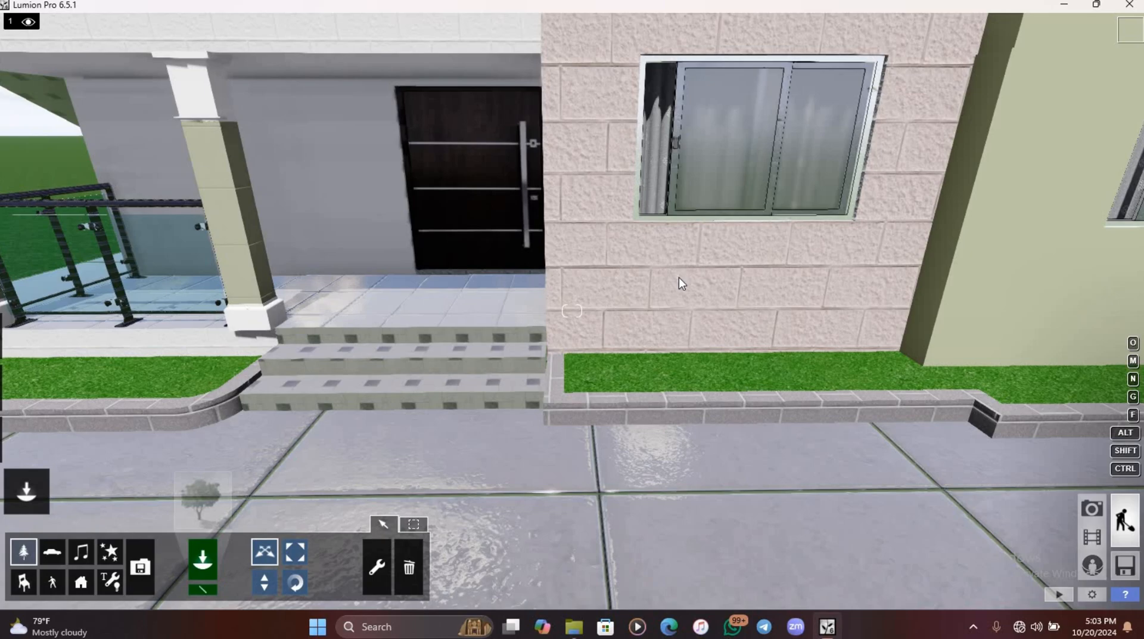
pyautogui.click(201, 499)
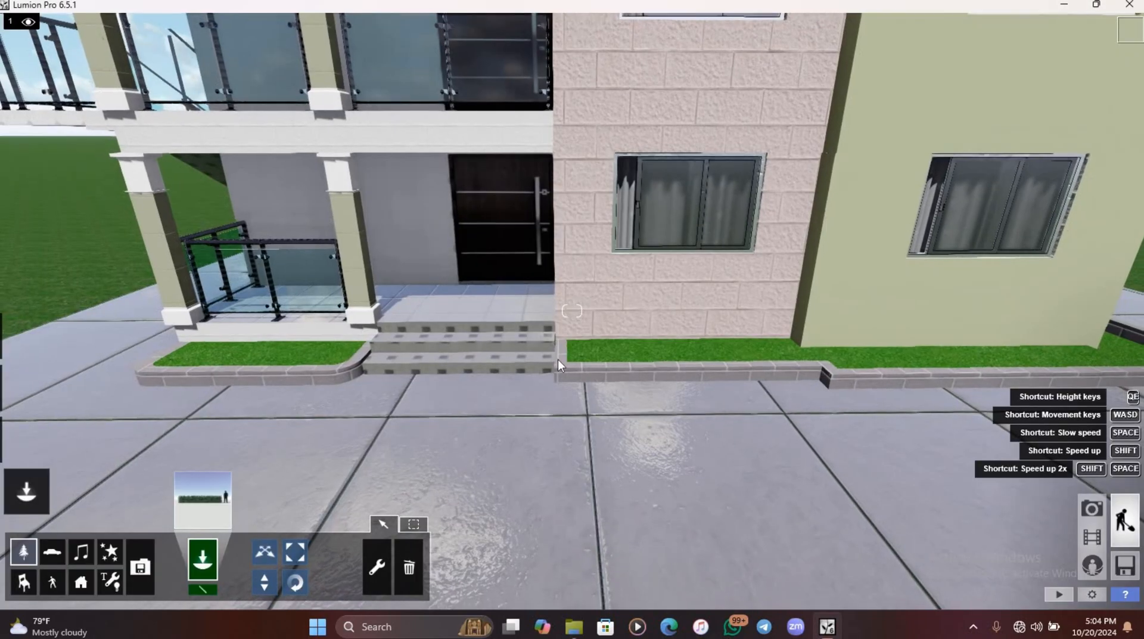
pyautogui.moveTo(558, 359)
pyautogui.mouseDown(button='right')
pyautogui.moveTo(575, 360)
pyautogui.moveTo(564, 367)
pyautogui.mouseUp(button='right')
pyautogui.scroll(3, 572, 358)
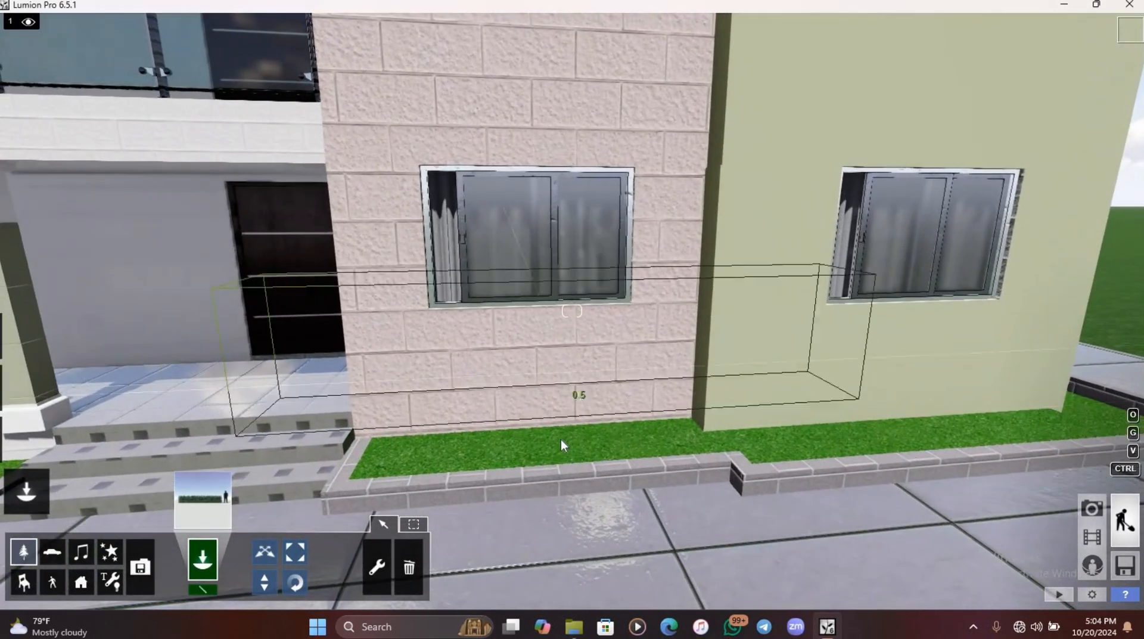
pyautogui.click(549, 456)
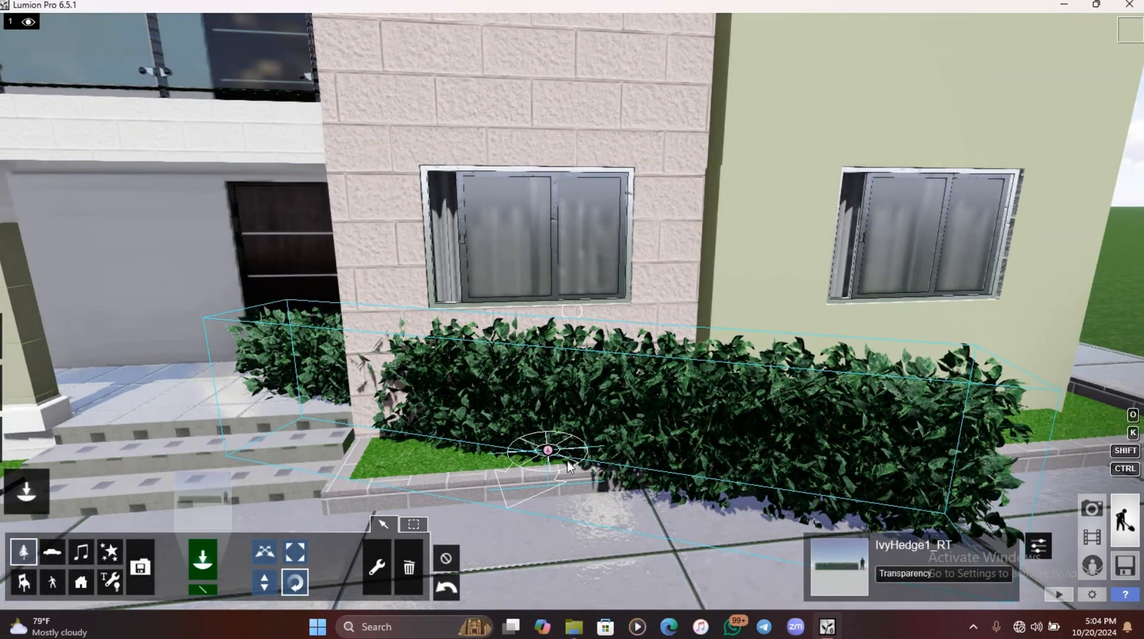
# Rotate the hedge parallel to the facade, shrink it, and move it to fit the planting strip beside the entrance steps.
pyautogui.moveTo(569, 467); pyautogui.dragTo(284, 558)
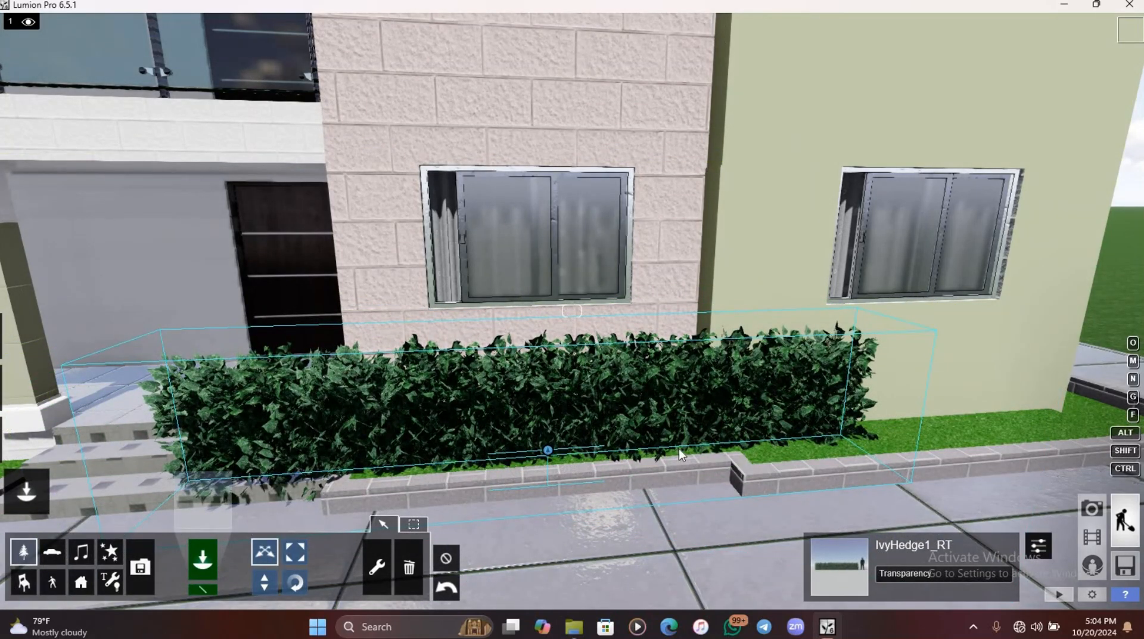
pyautogui.moveTo(550, 453); pyautogui.dragTo(687, 446)
pyautogui.press('s')
pyautogui.press('s')
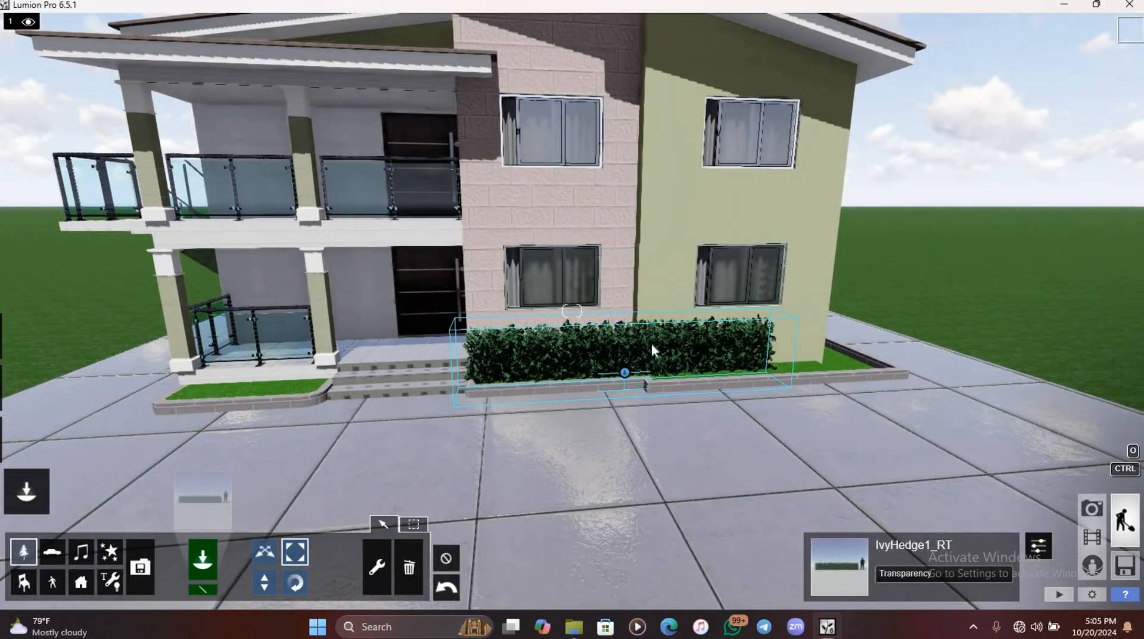
pyautogui.press('w')
pyautogui.moveTo(667, 420); pyautogui.dragTo(599, 428)
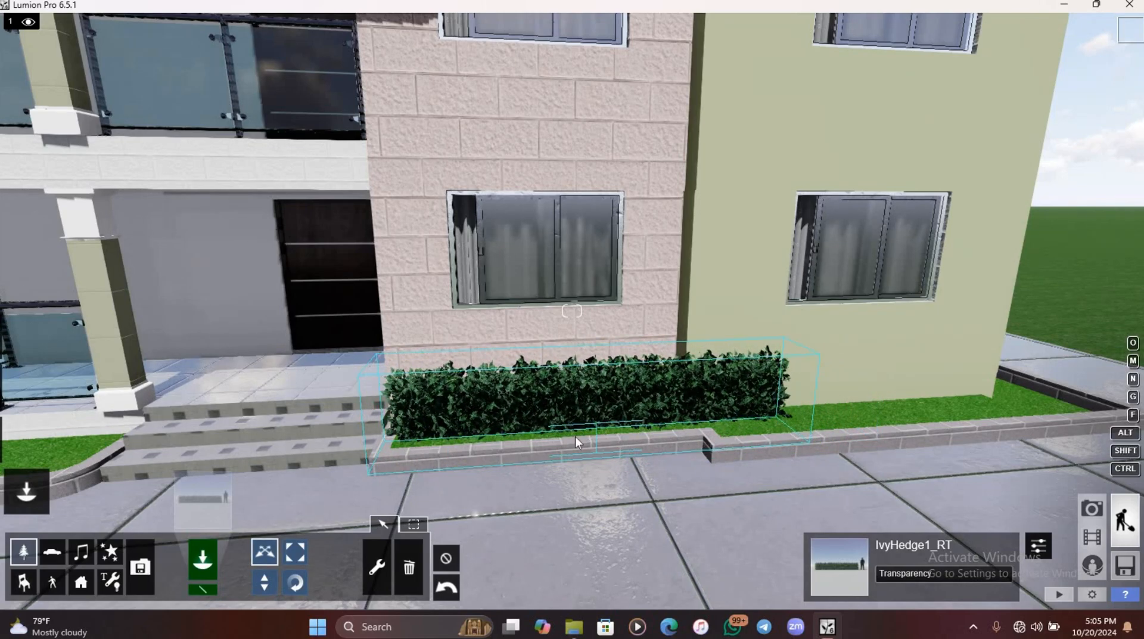
# Place a second IvyHedge1_RT on the planting strip in front of the green wall and rotate it parallel to the facade.
pyautogui.click(202, 559)
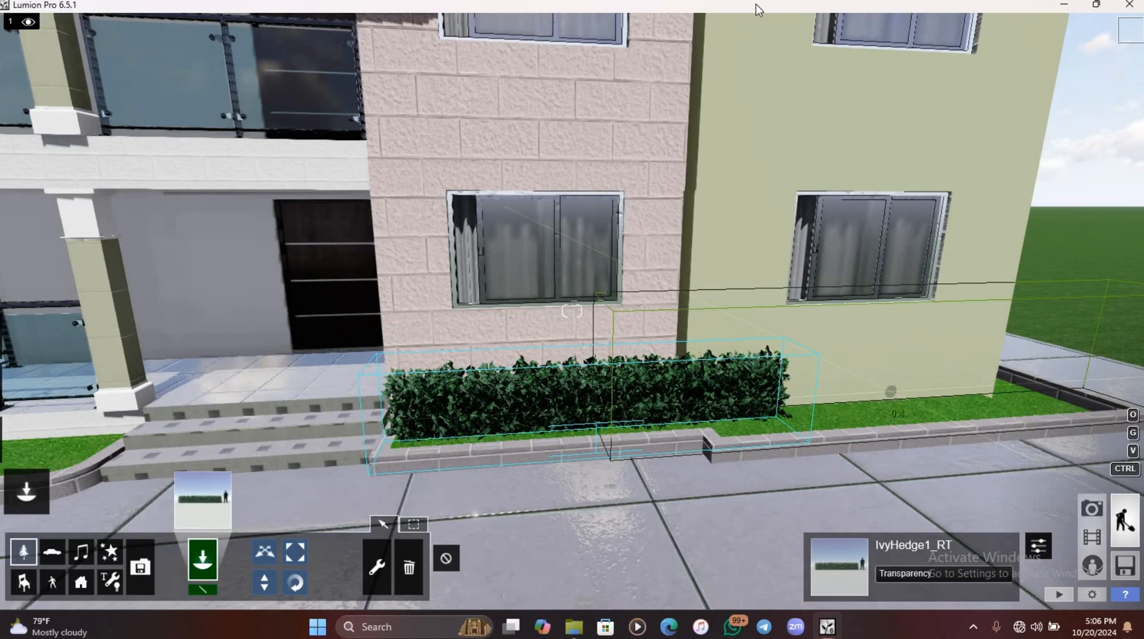
pyautogui.click(923, 418)
pyautogui.click(295, 582)
pyautogui.moveTo(915, 414)
pyautogui.mouseDown()
pyautogui.moveTo(747, 410)
pyautogui.moveTo(739, 288)
pyautogui.moveTo(721, 314)
pyautogui.mouseUp()
pyautogui.press('s')
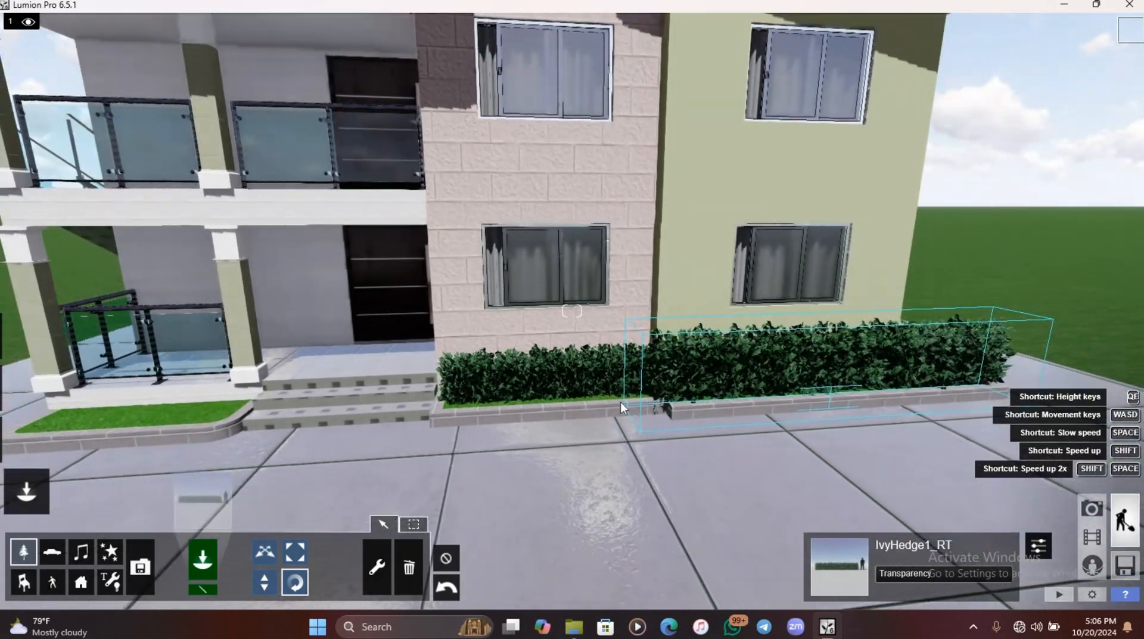
pyautogui.moveTo(621, 402); pyautogui.dragTo(438, 525, button='right')
pyautogui.press('w')
pyautogui.press('s')
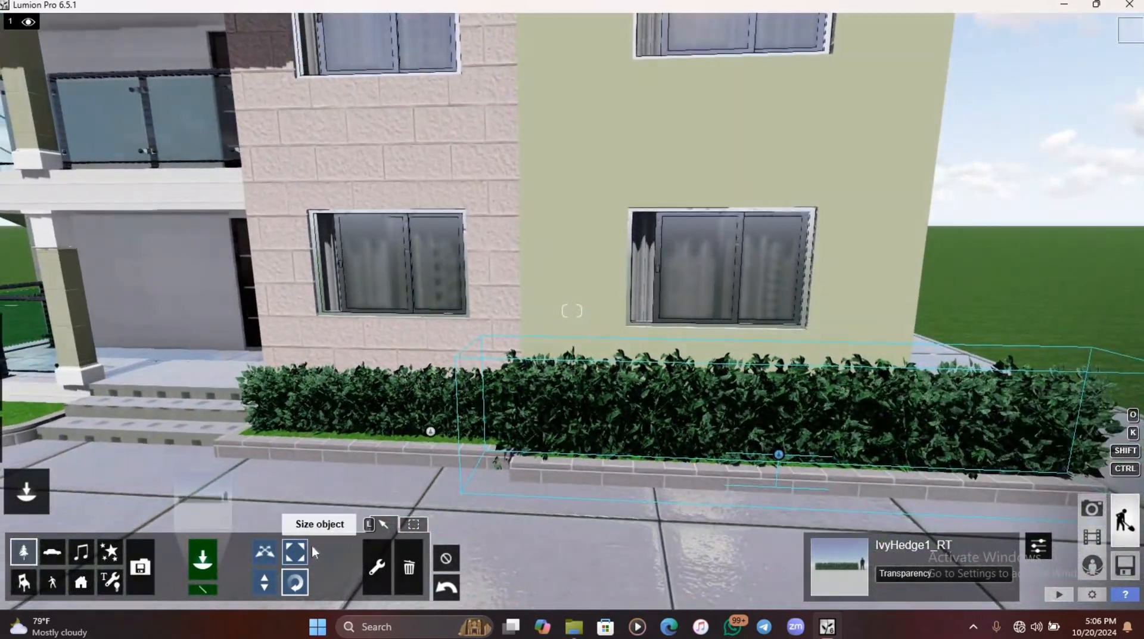
# Shrink the second hedge slightly to fit the planting strip in front of the green wall.
pyautogui.moveTo(785, 458); pyautogui.dragTo(773, 470)
pyautogui.press('s')
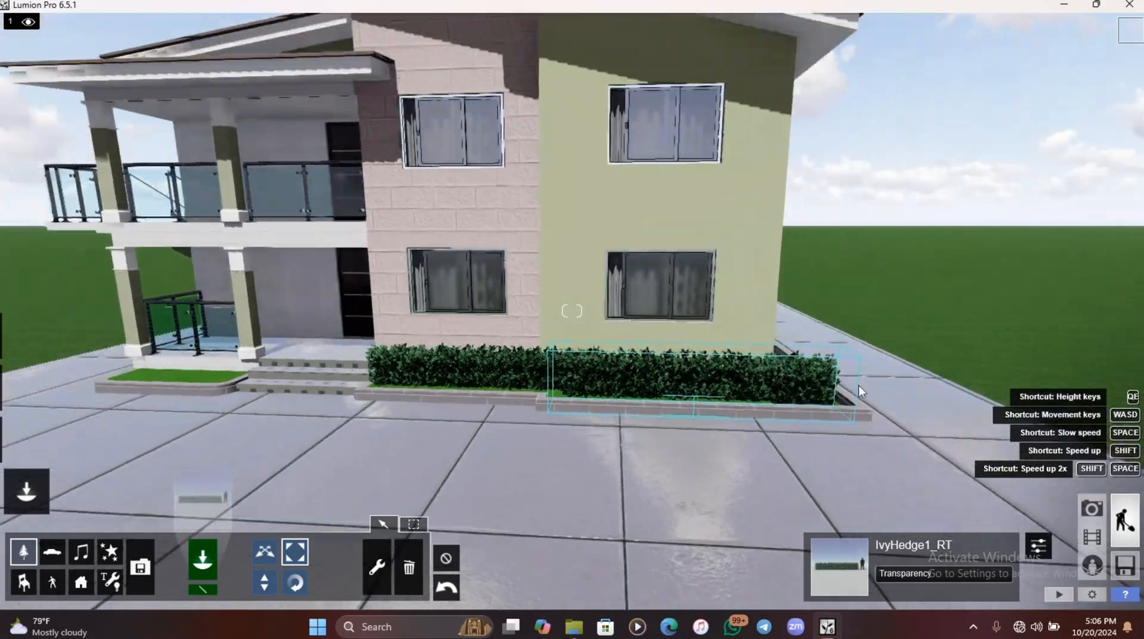
pyautogui.press('w')
# Place a third IvyHedge1_RT on the small grass bed in front of the porch railing and rotate it parallel to the railing.
pyautogui.moveTo(854, 385); pyautogui.dragTo(894, 391, button='right')
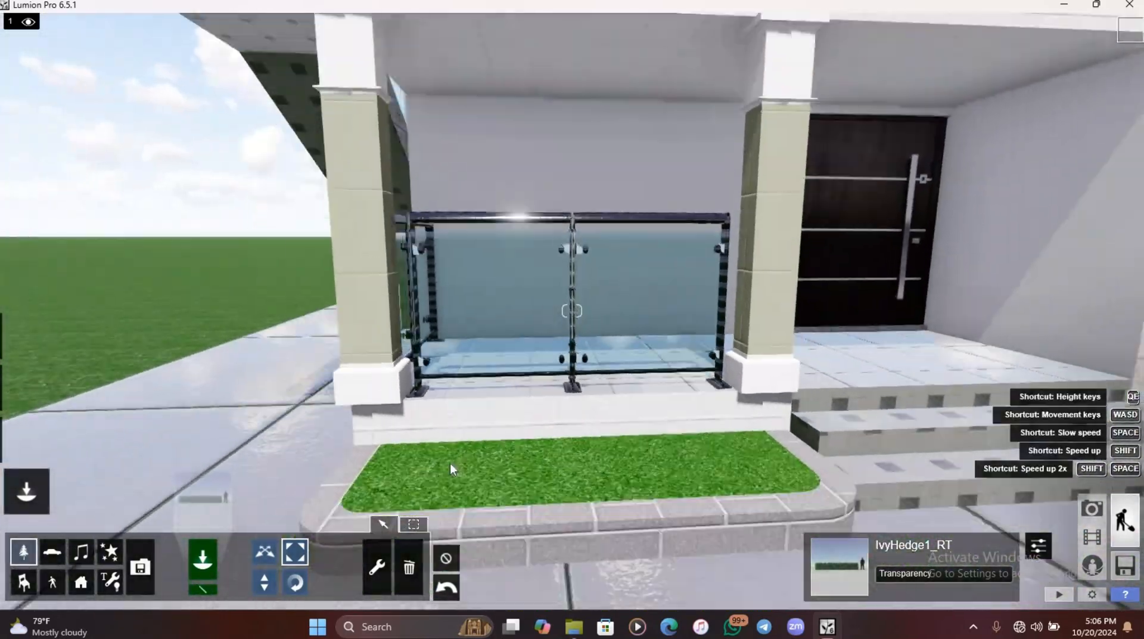
pyautogui.press('s')
pyautogui.click(203, 559)
pyautogui.click(567, 417)
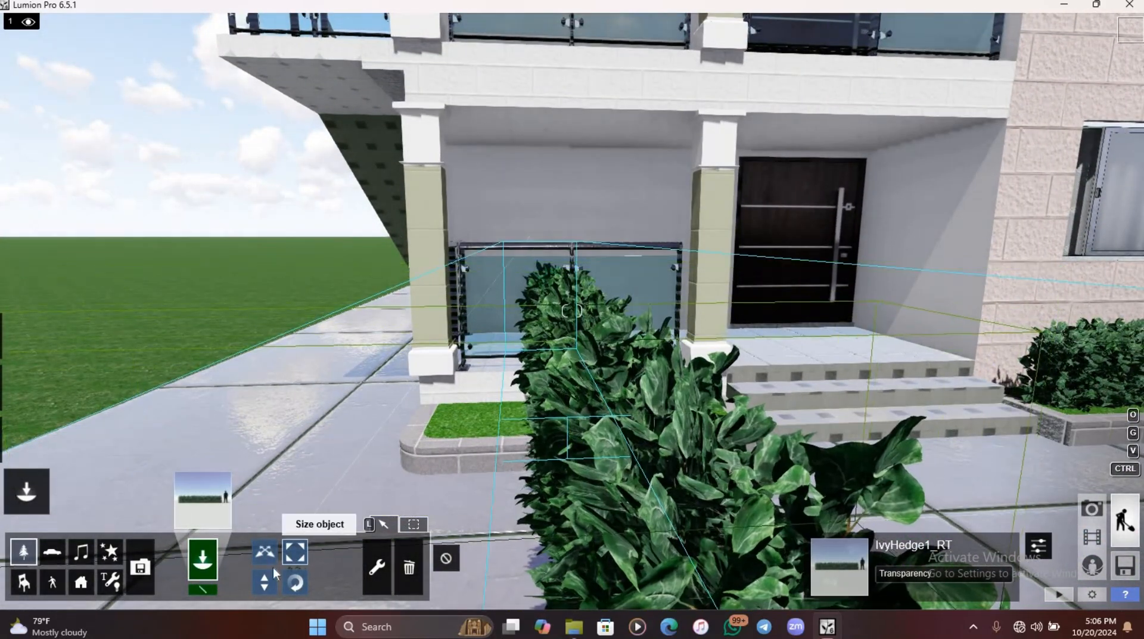
pyautogui.moveTo(567, 417); pyautogui.dragTo(543, 165)
# Shrink the porch hedge to the length of its small bed and shift it slightly to centre it within the kerb.
pyautogui.click(295, 552)
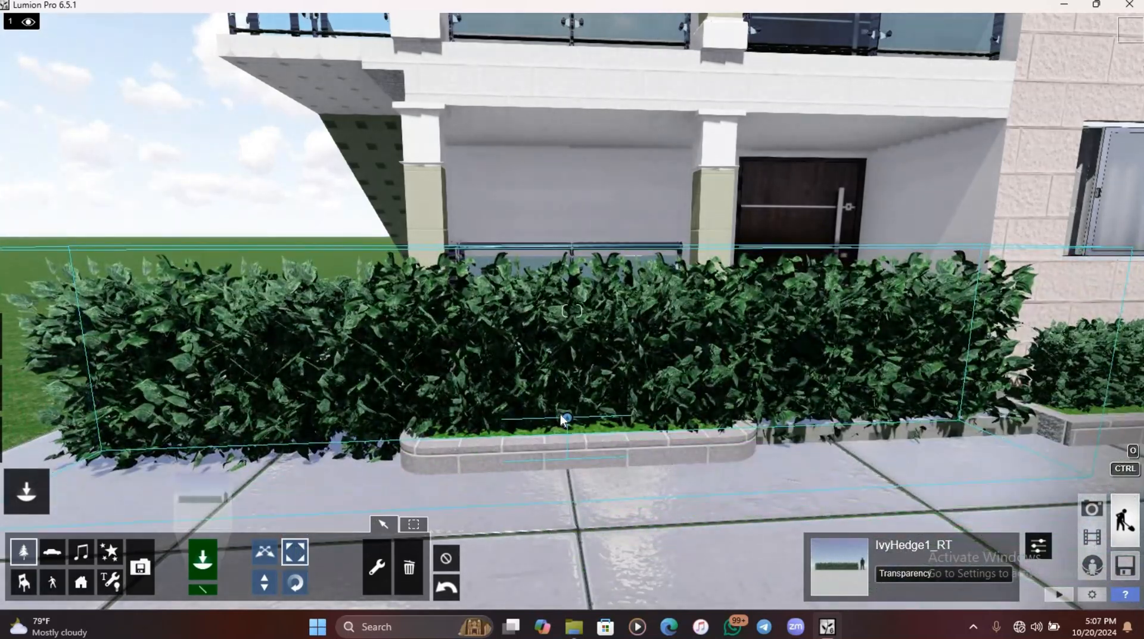
pyautogui.moveTo(567, 417); pyautogui.dragTo(614, 489)
pyautogui.click(265, 552)
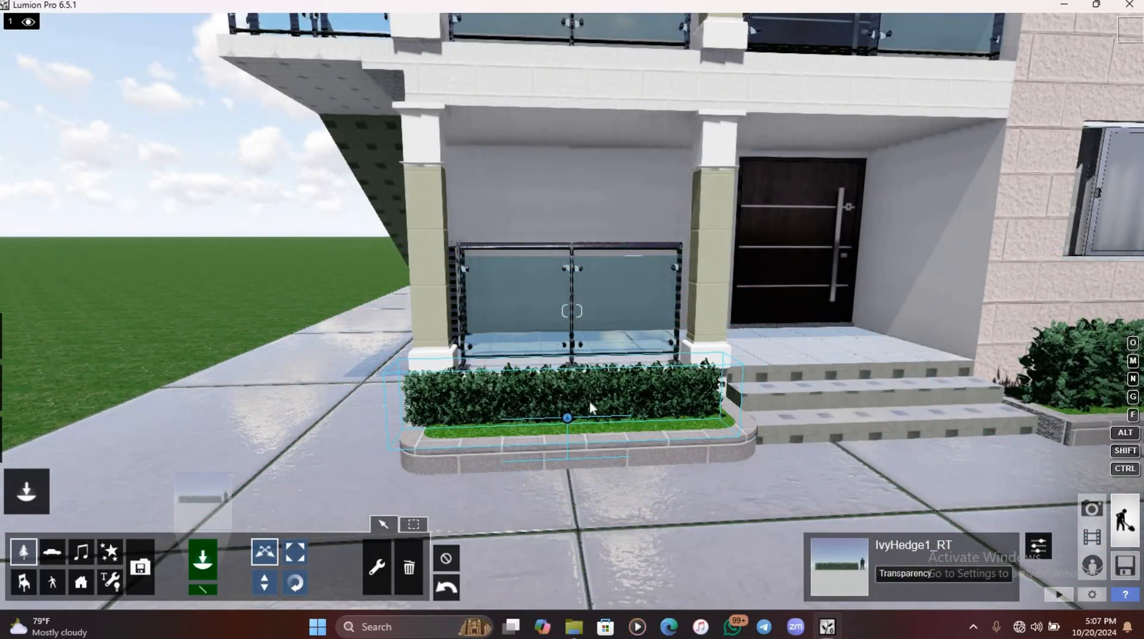
pyautogui.moveTo(566, 422); pyautogui.dragTo(581, 425)
pyautogui.scroll(-3, 598, 274)
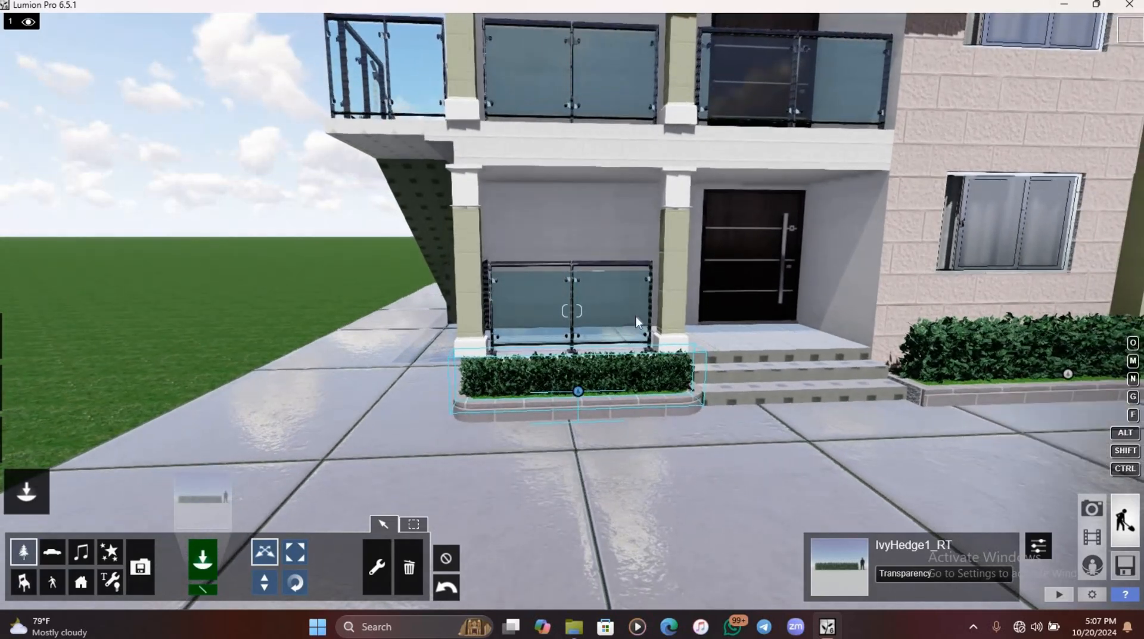
# Edit the material of the front balcony's slab-edge band to give it a pinkish tone matching the adjacent block wall.
pyautogui.scroll(-8, 506, 357)
pyautogui.moveTo(506, 357); pyautogui.dragTo(438, 546, button='right')
pyautogui.scroll(5, 495, 373)
pyautogui.scroll(-5, 439, 546)
pyautogui.scroll(3, 439, 545)
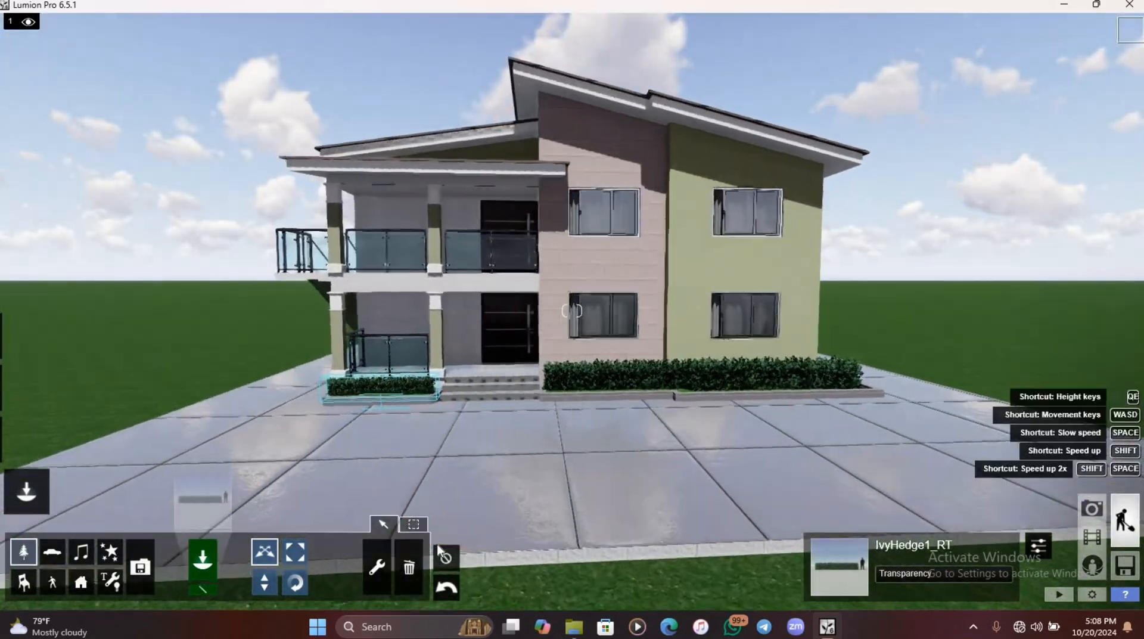
pyautogui.scroll(4, 439, 547)
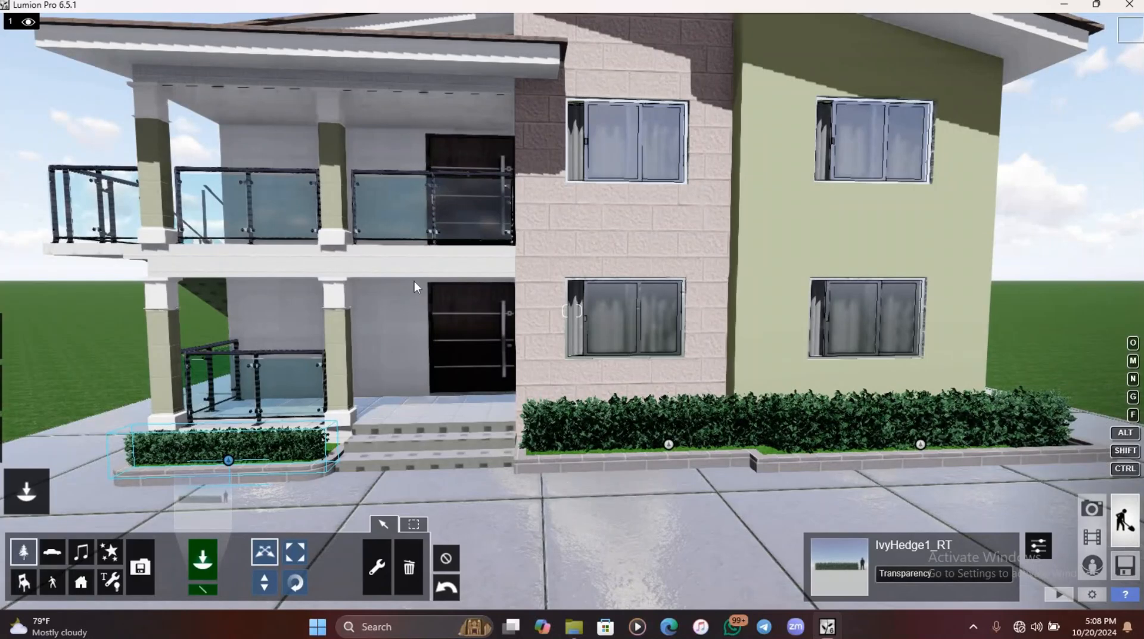
pyautogui.click(27, 440)
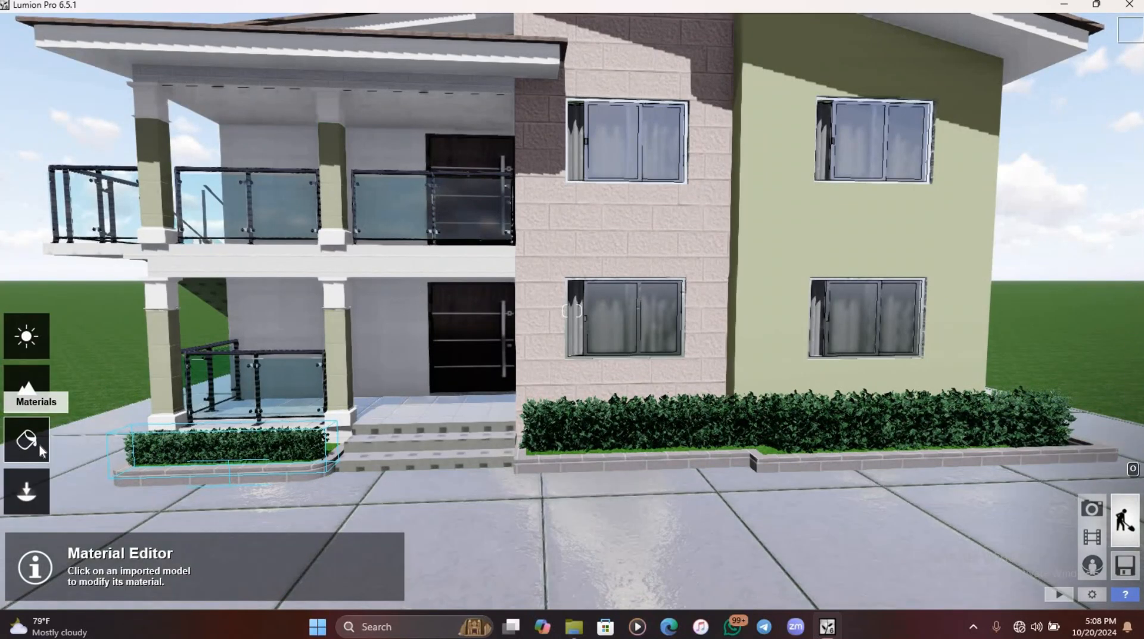
pyautogui.click(255, 268)
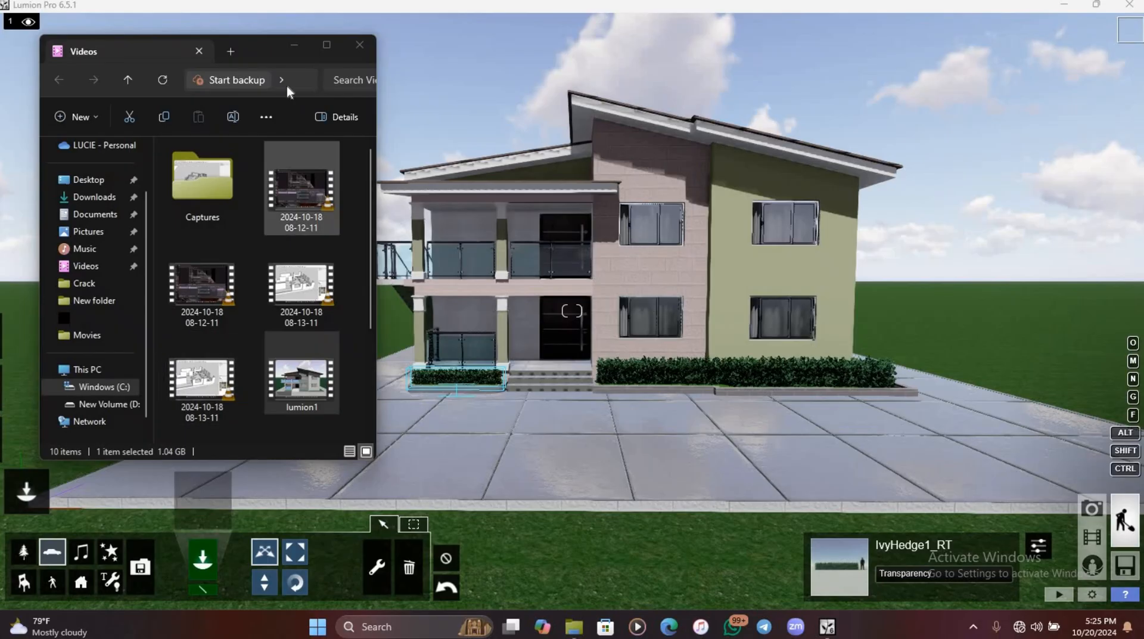
# Minimise the file window and place SportsCar_003 from the sports cars library on the paving in front of the hedge.
pyautogui.click(294, 49)
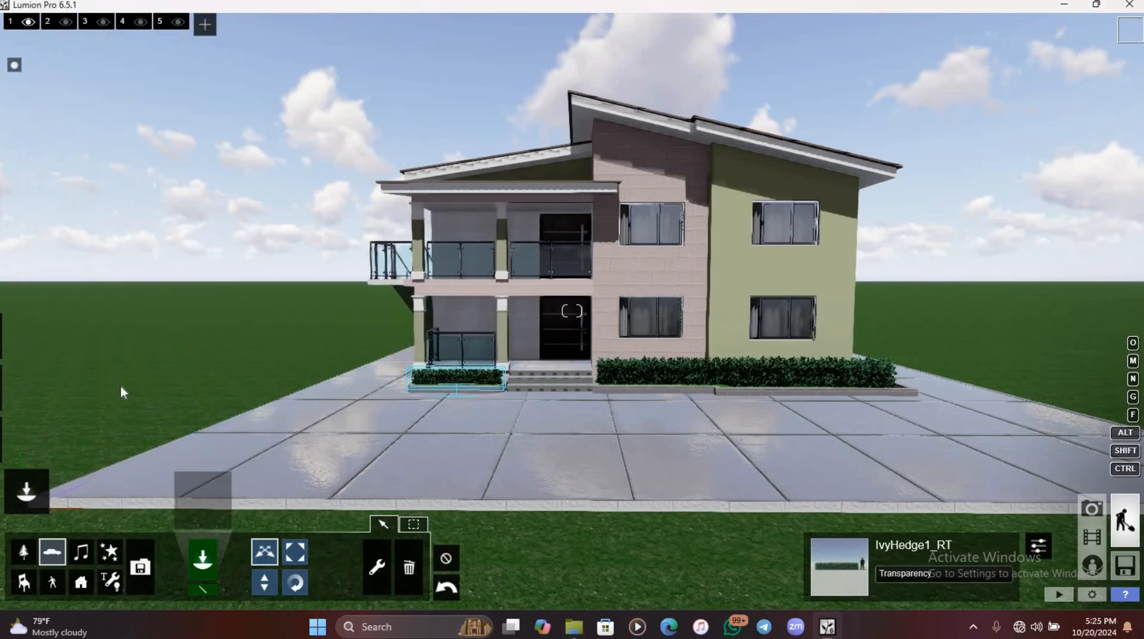
pyautogui.click(53, 553)
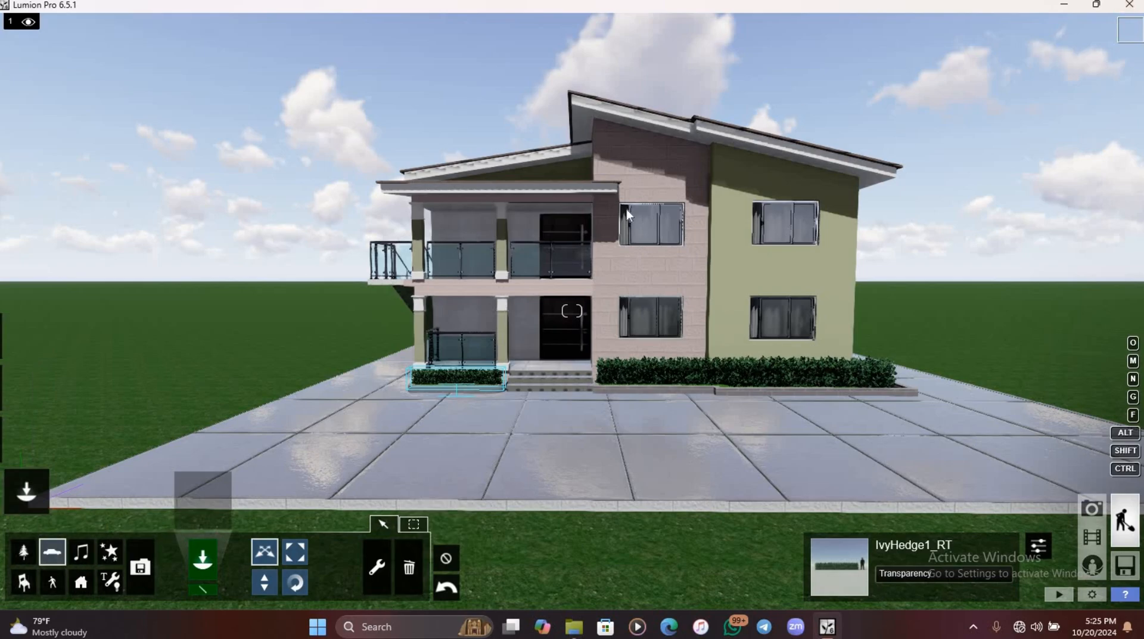
pyautogui.click(208, 491)
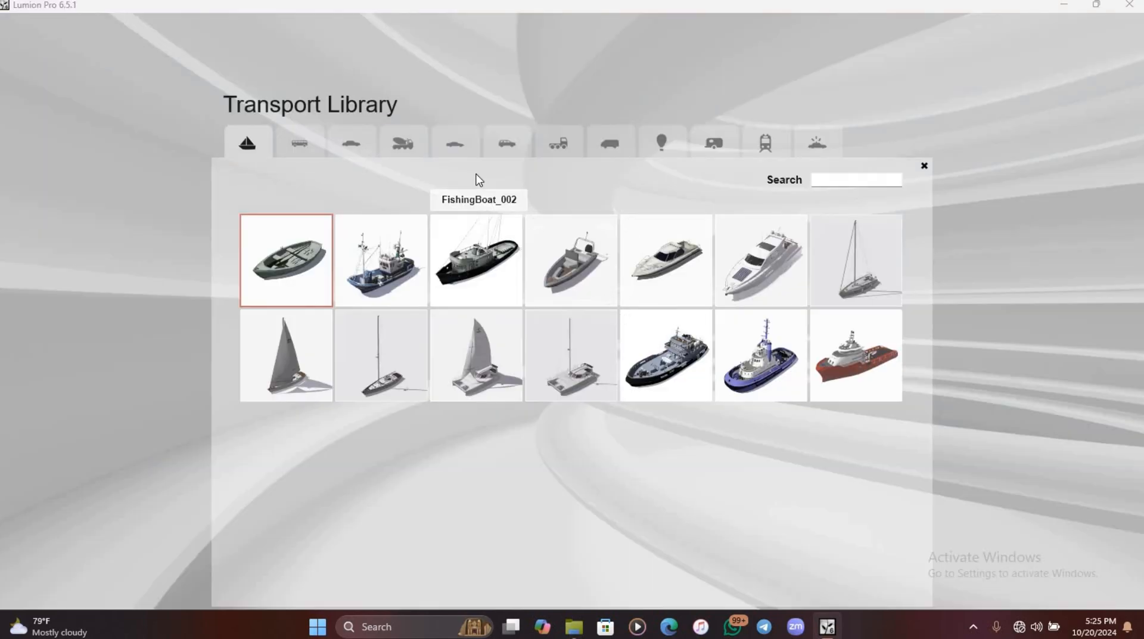
pyautogui.click(462, 153)
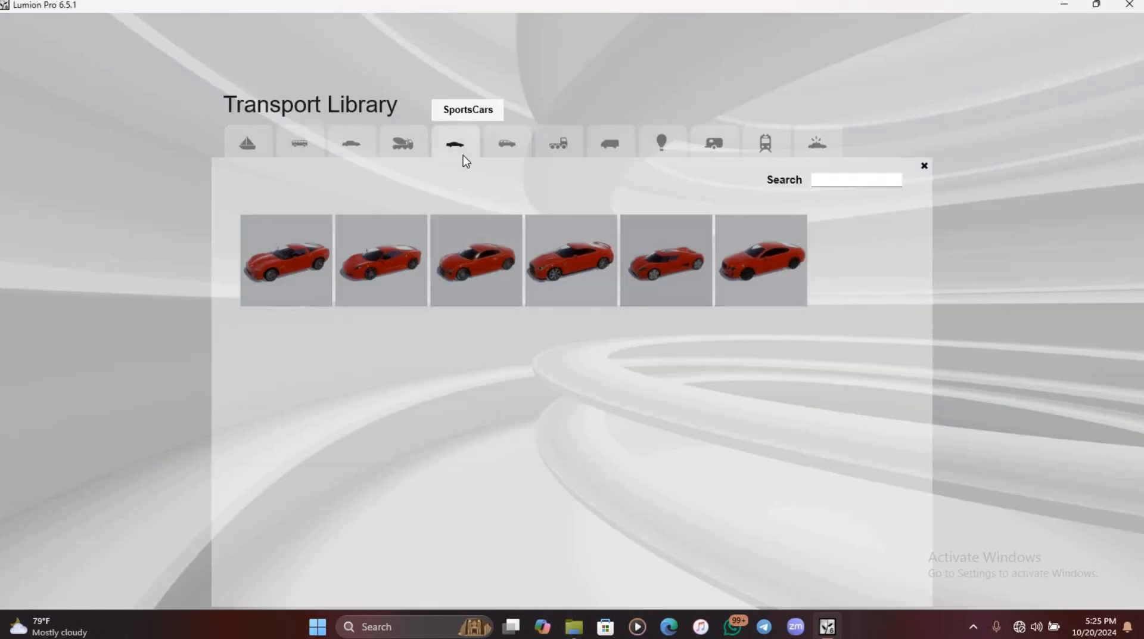
pyautogui.click(470, 271)
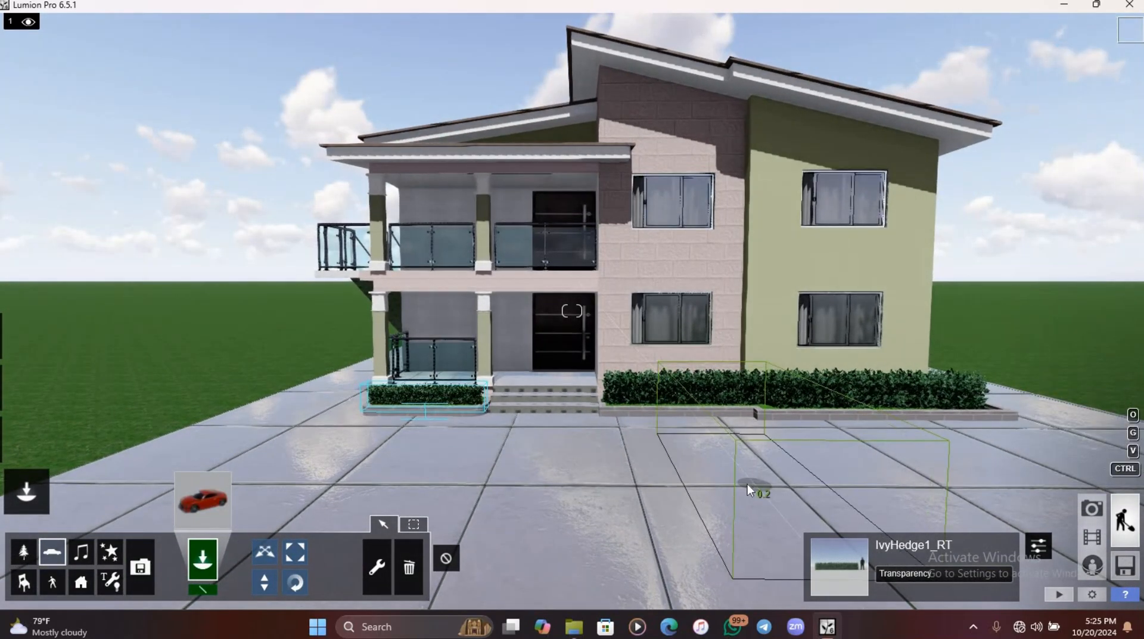
pyautogui.click(746, 484)
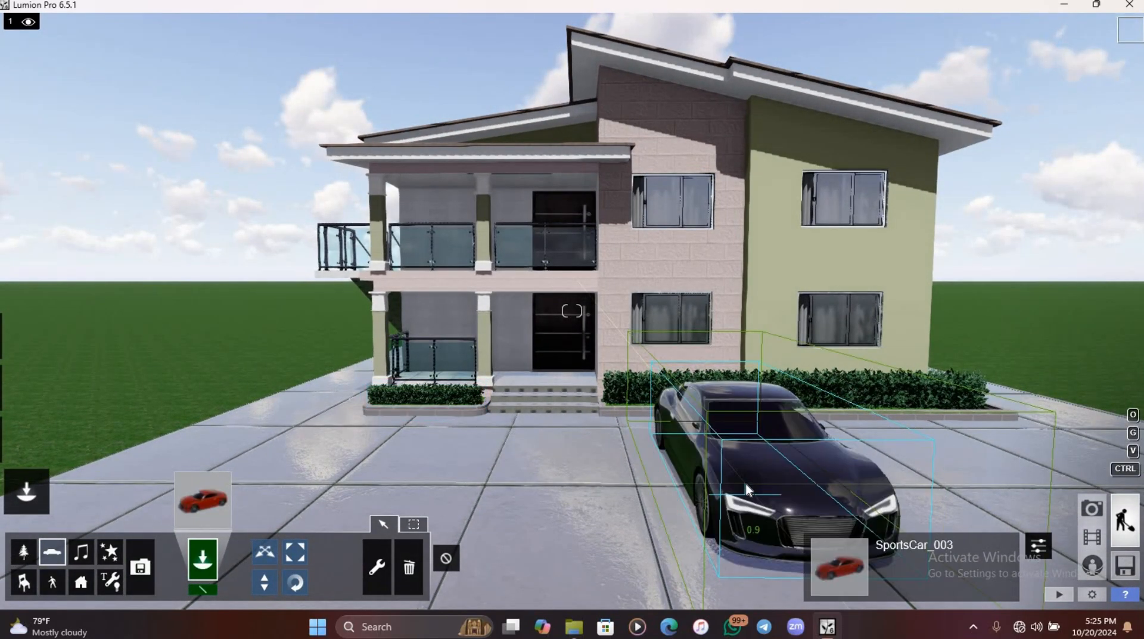
# Place the SUV_003 pickup on the paving beside the sports car, in front of the green wall.
pyautogui.scroll(-5, 599, 441)
pyautogui.click(223, 506)
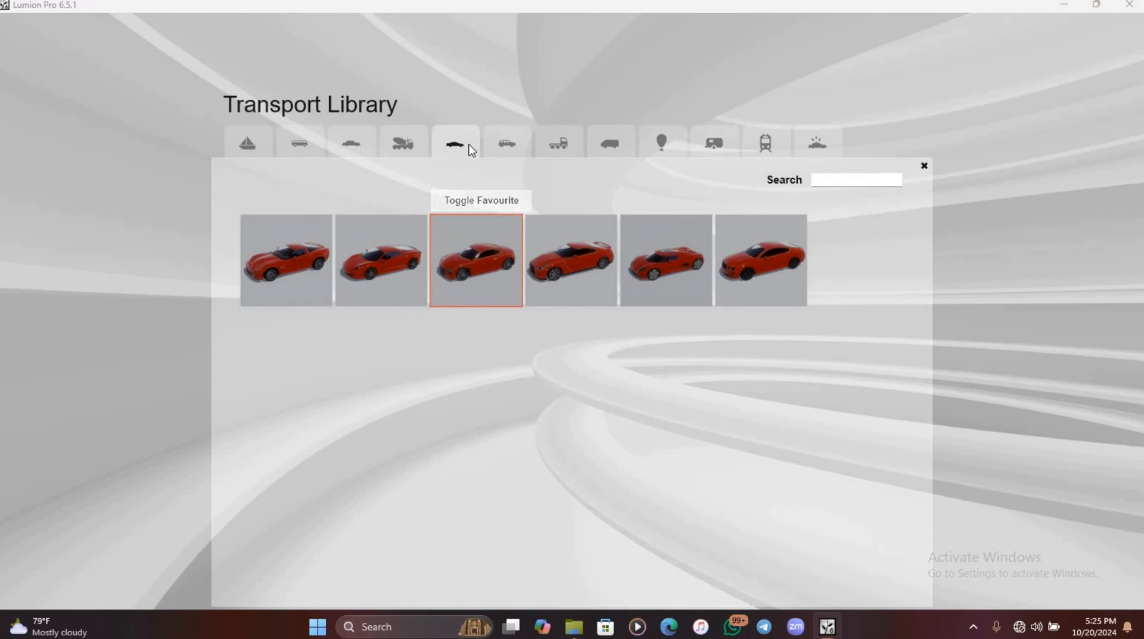
pyautogui.click(508, 147)
pyautogui.click(505, 259)
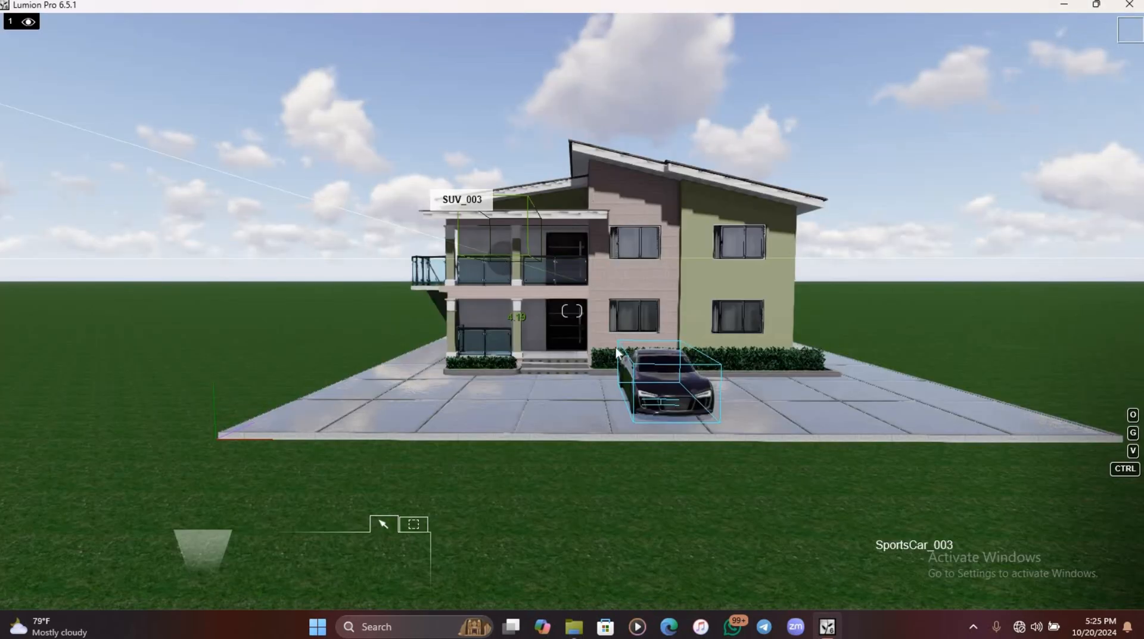
pyautogui.scroll(3, 677, 366)
pyautogui.moveTo(677, 366); pyautogui.dragTo(608, 366, button='right')
pyautogui.scroll(3, 677, 366)
pyautogui.scroll(-3, 681, 365)
pyautogui.scroll(-5, 682, 370)
pyautogui.click(709, 417)
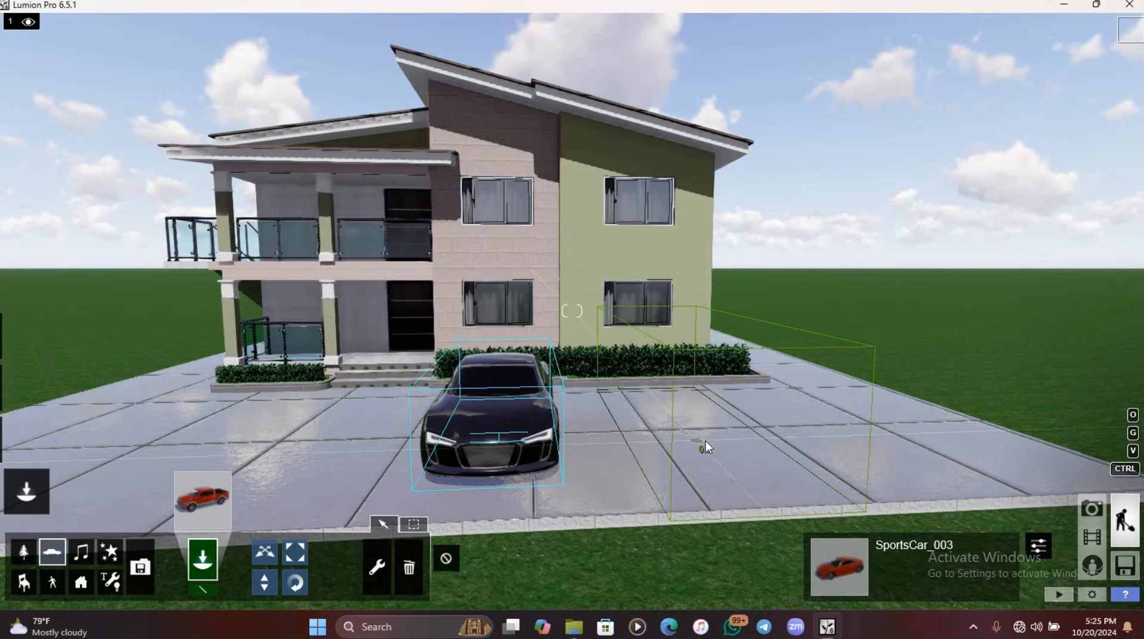
# Recolour the pickup to white and scale it down slightly.
pyautogui.click(294, 553)
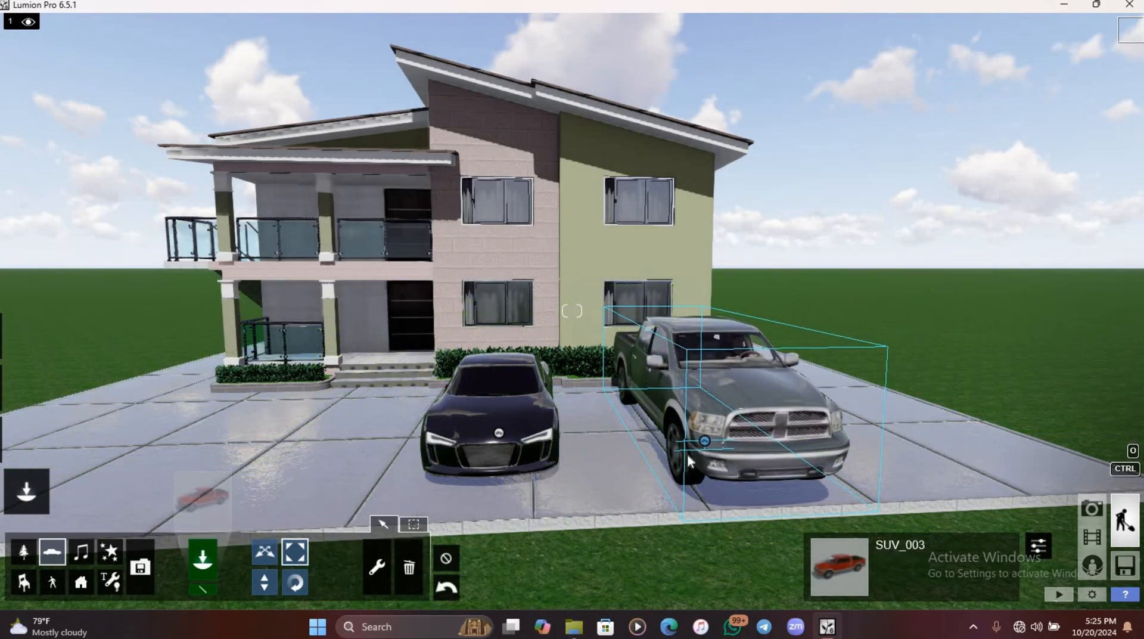
pyautogui.click(1038, 546)
pyautogui.moveTo(1110, 170); pyautogui.dragTo(1106, 112)
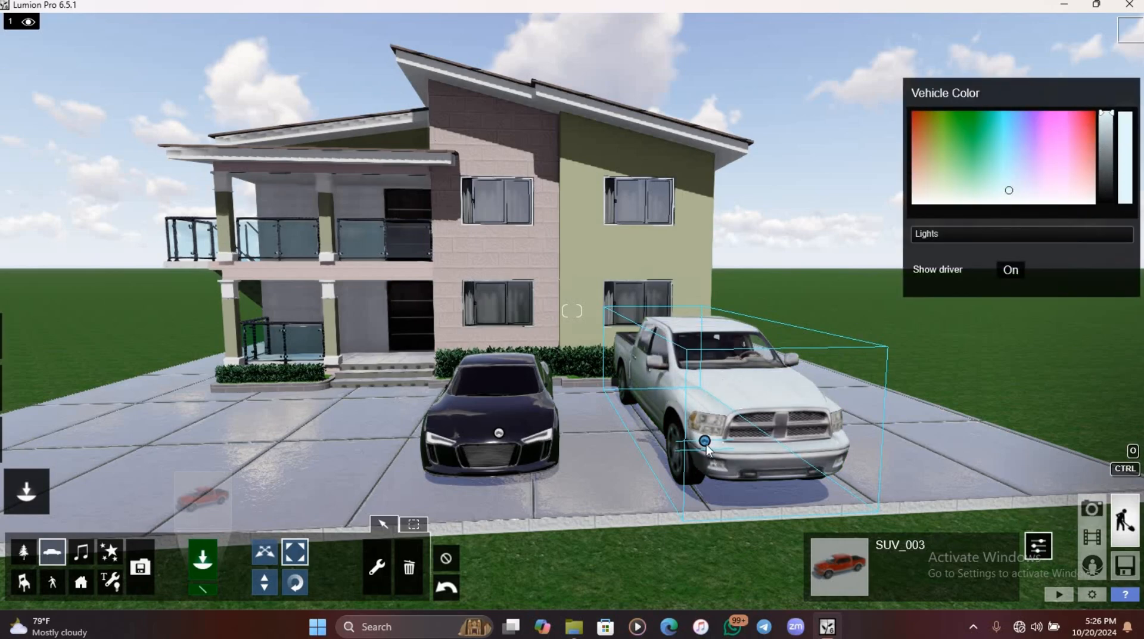
pyautogui.moveTo(706, 444); pyautogui.dragTo(709, 460)
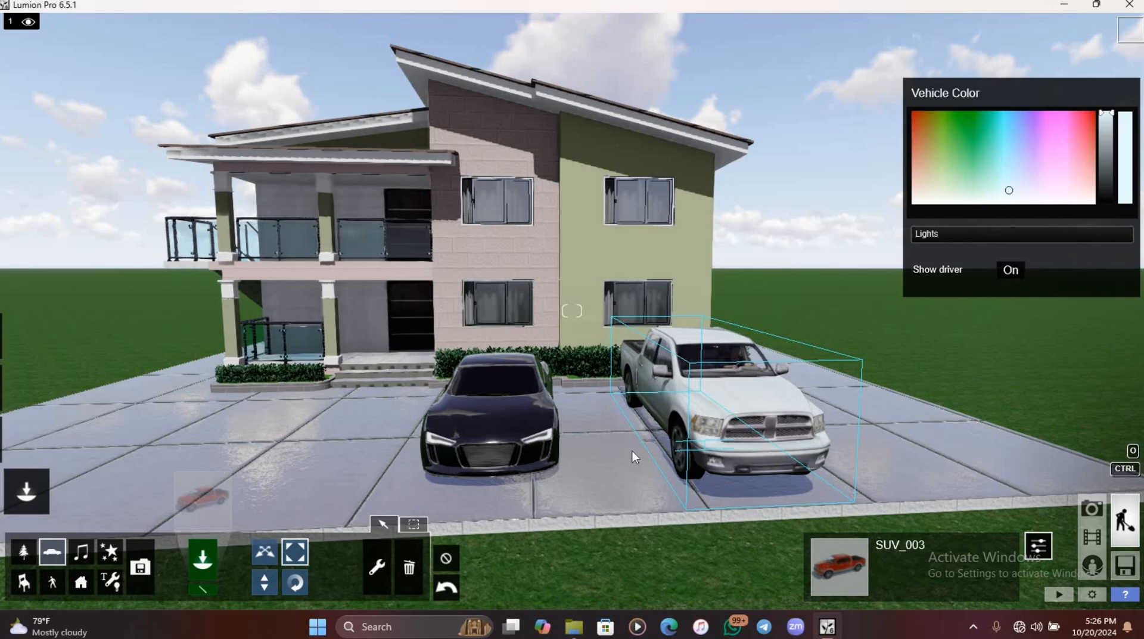
# Try grey, brown and olive body colours on the sports car and settle on black.
pyautogui.click(499, 432)
pyautogui.moveTo(1104, 199); pyautogui.dragTo(1090, 156)
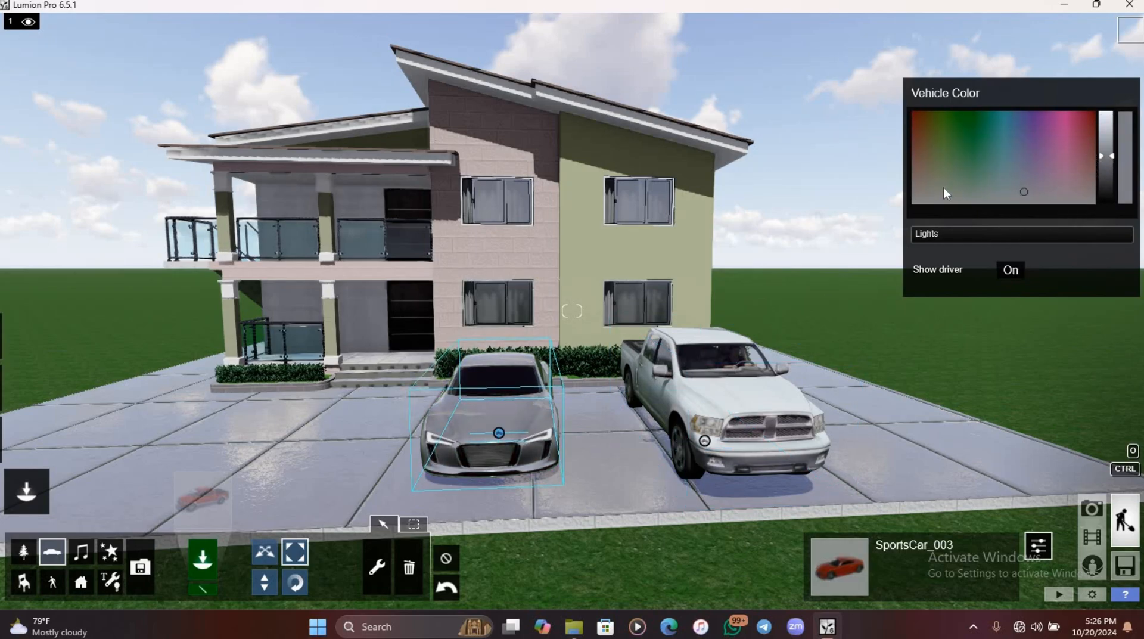
pyautogui.moveTo(907, 180); pyautogui.dragTo(900, 172)
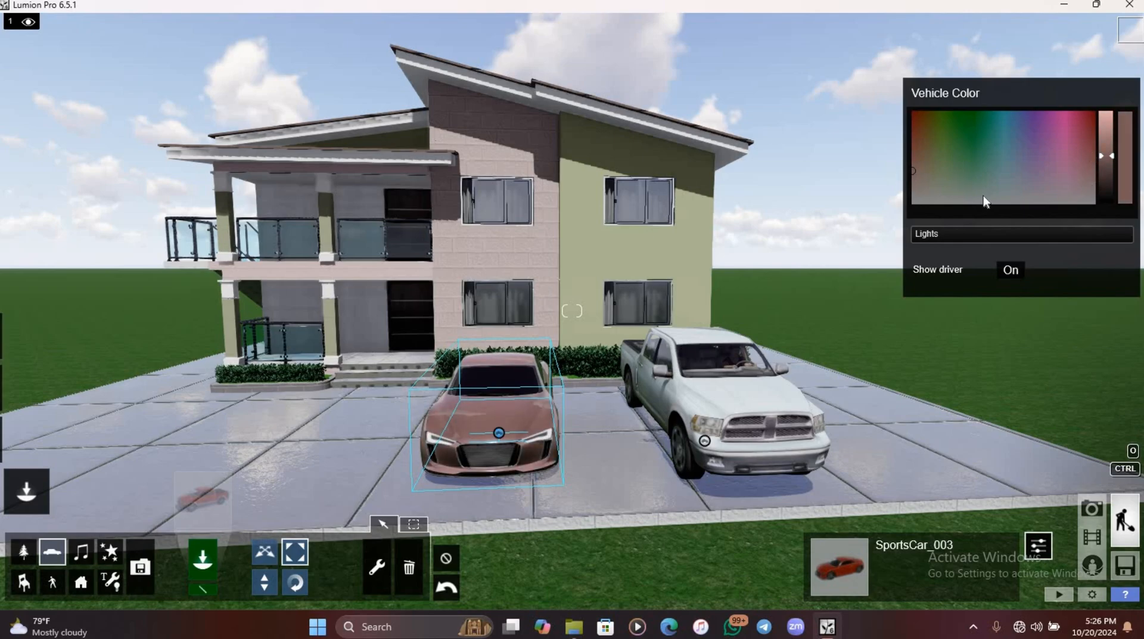
pyautogui.click(948, 185)
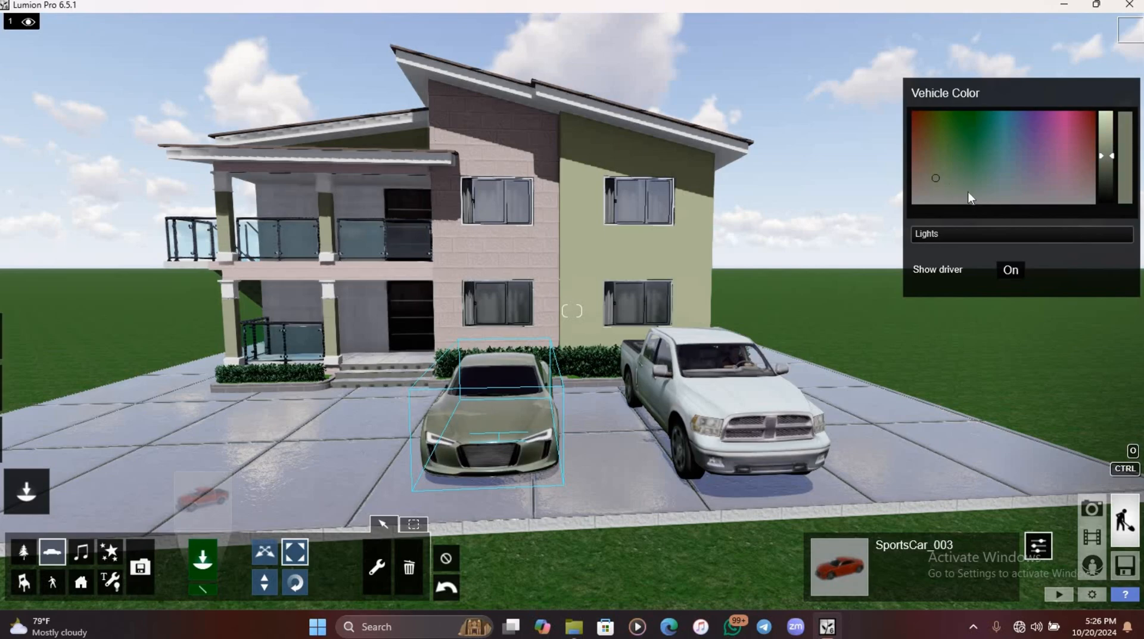
pyautogui.click(954, 196)
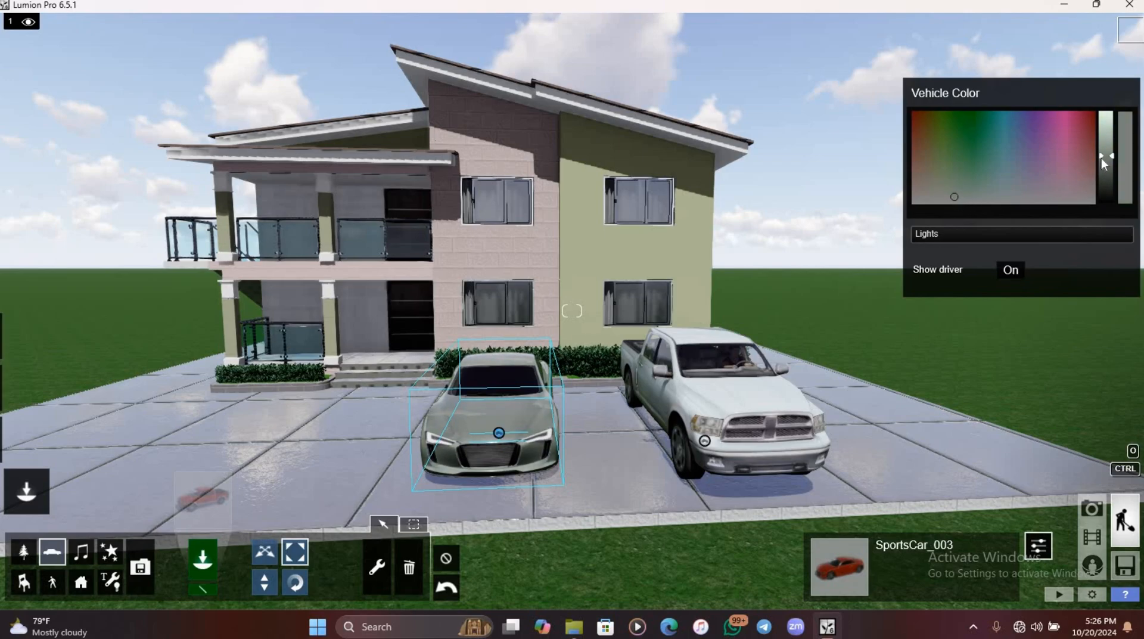
pyautogui.moveTo(1102, 158); pyautogui.dragTo(1107, 233)
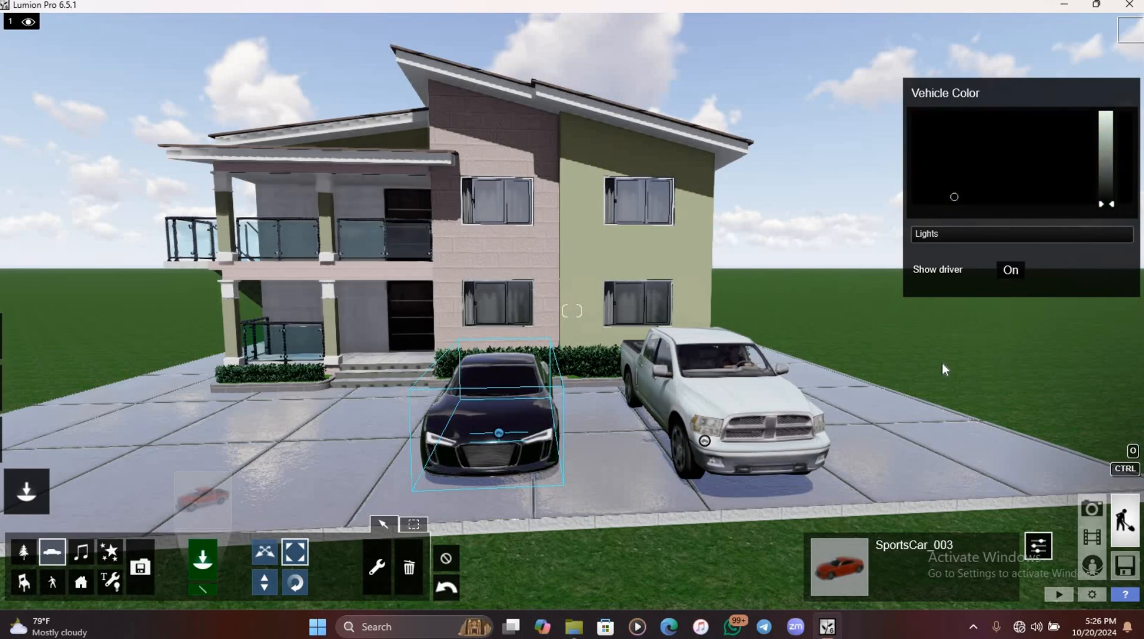
# Hide the sports car's driver and turn on both vehicles' headlights, at about half on the car and a third on the pickup.
pyautogui.click(1013, 270)
pyautogui.moveTo(935, 235)
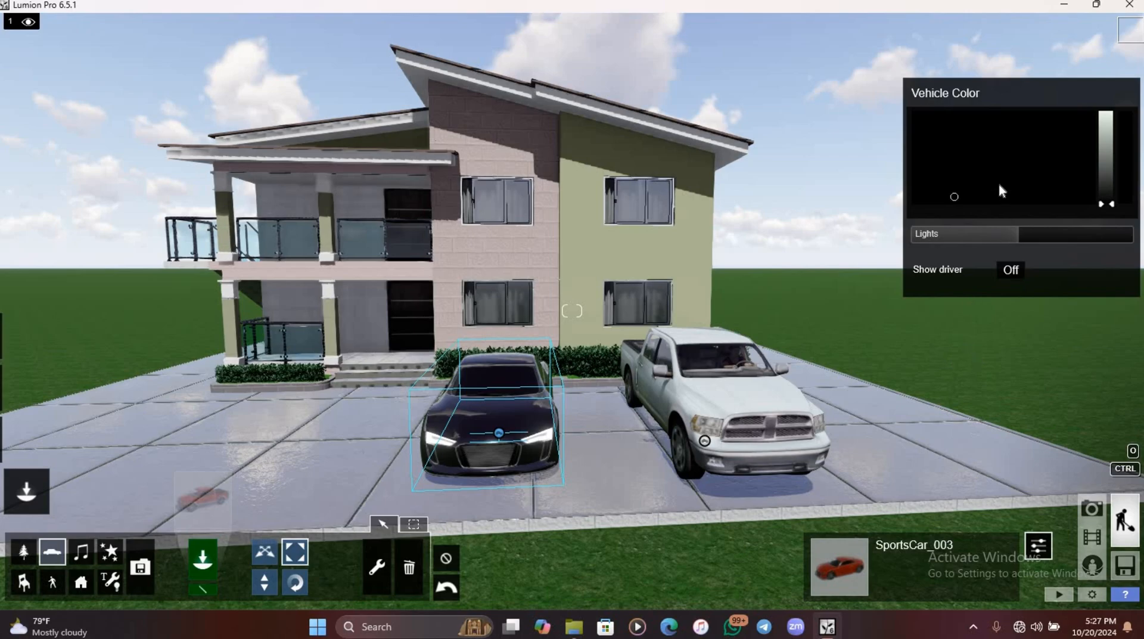
pyautogui.click(705, 442)
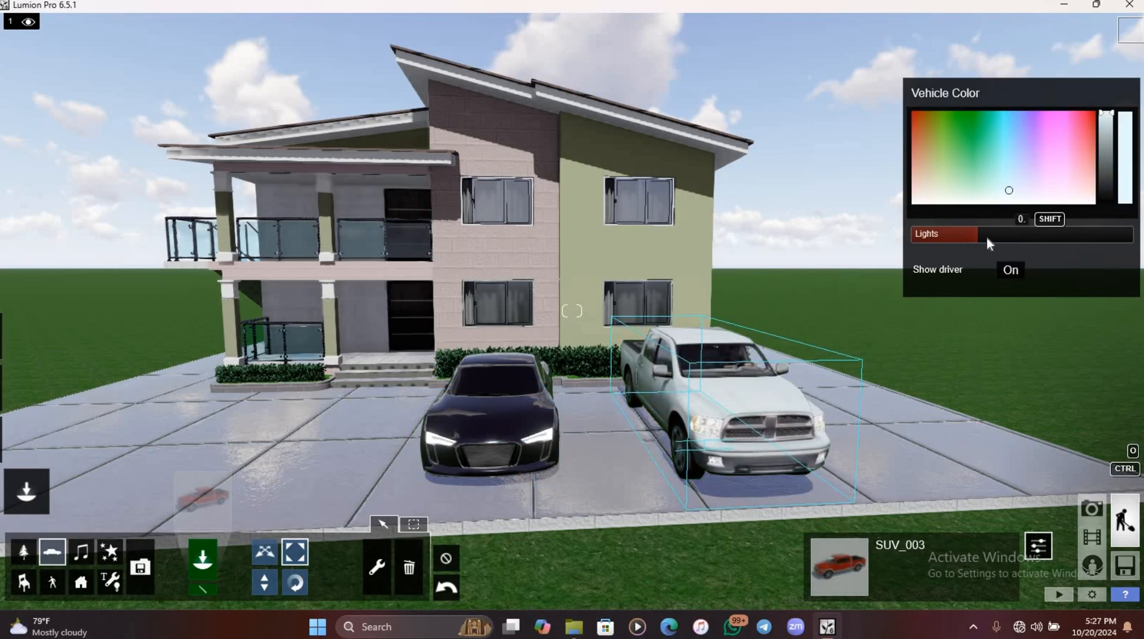
pyautogui.moveTo(987, 238); pyautogui.dragTo(1013, 238)
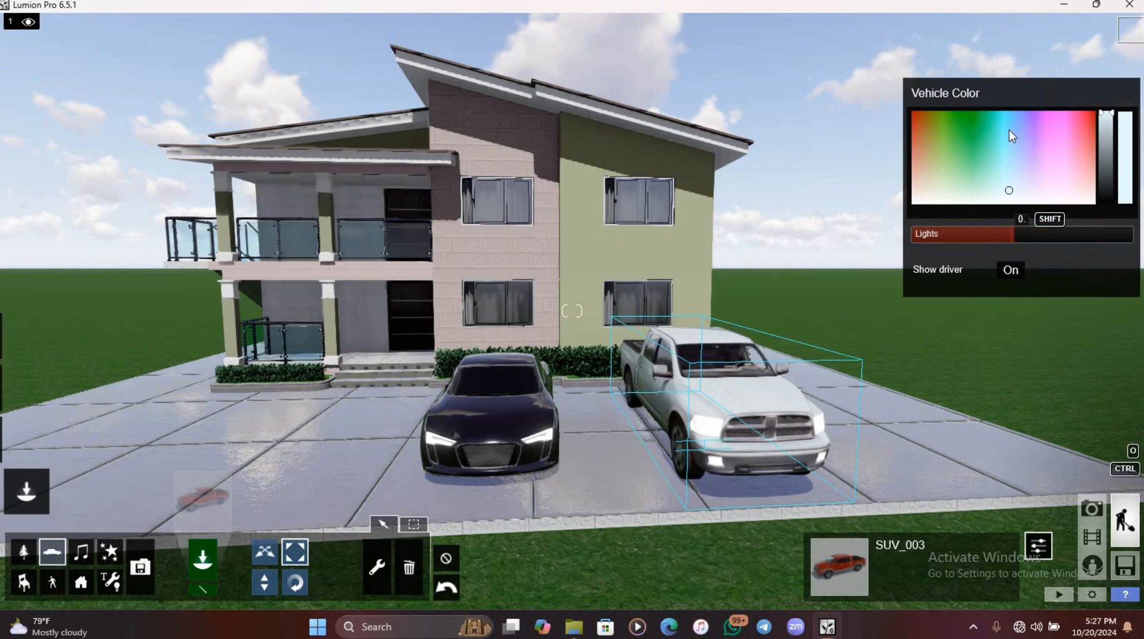
pyautogui.moveTo(1009, 130); pyautogui.dragTo(987, 238)
# Examine the lit vehicles and the house front from near and far.
pyautogui.scroll(-5, 672, 373)
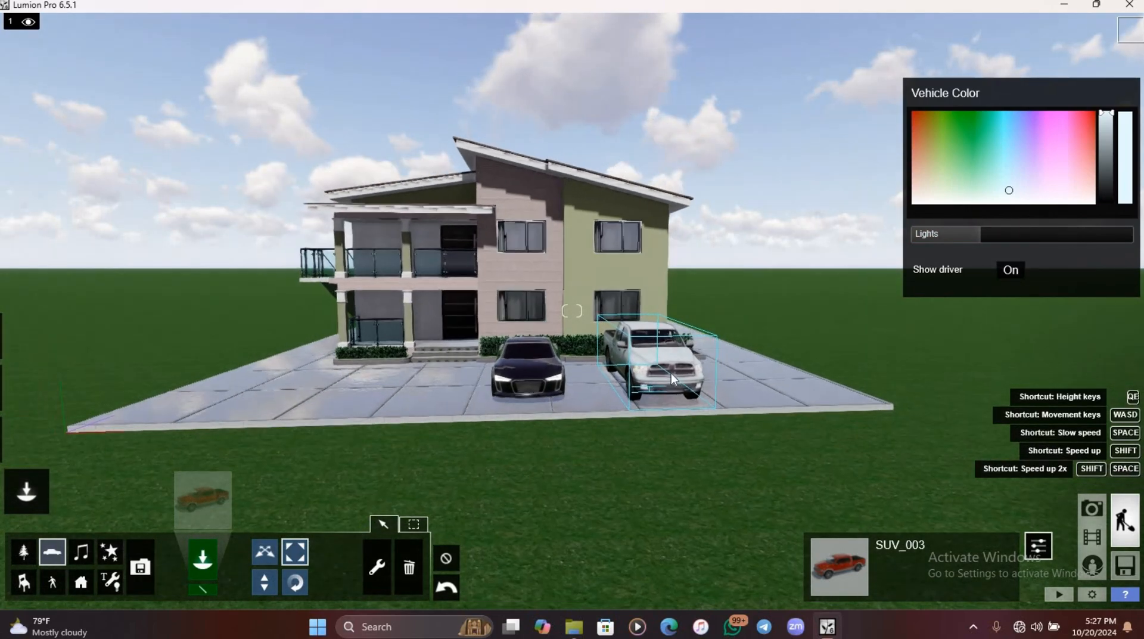
pyautogui.scroll(8, 675, 371)
pyautogui.scroll(-6, 540, 371)
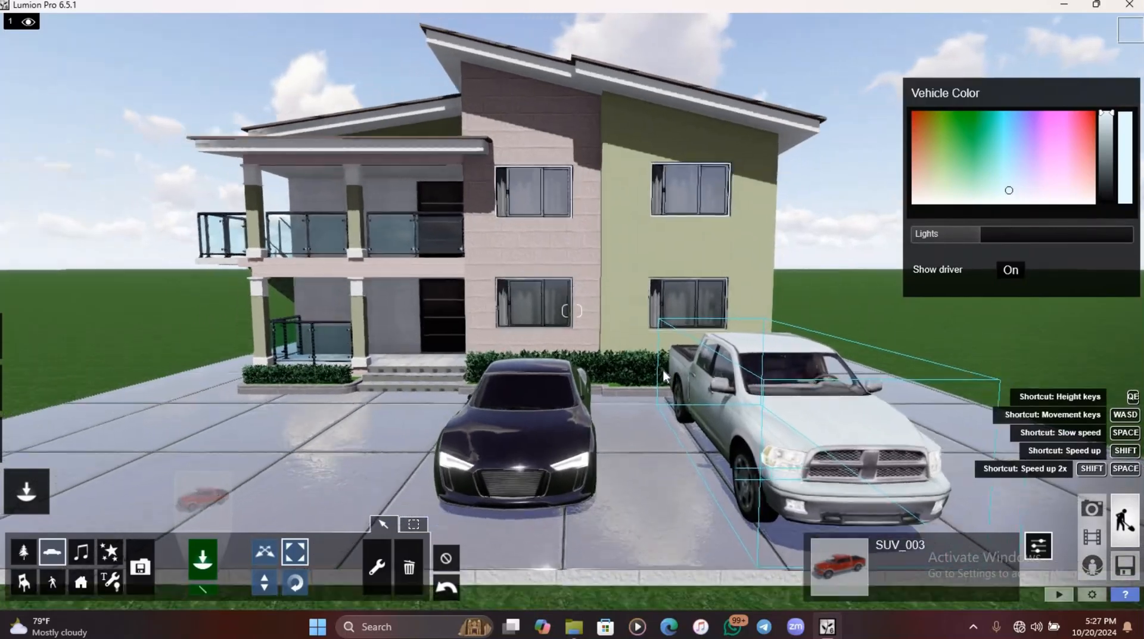
pyautogui.moveTo(542, 372); pyautogui.dragTo(599, 366, button='right')
pyautogui.scroll(5, 539, 379)
pyautogui.scroll(3, 540, 380)
pyautogui.scroll(-5, 615, 365)
pyautogui.scroll(-2, 615, 367)
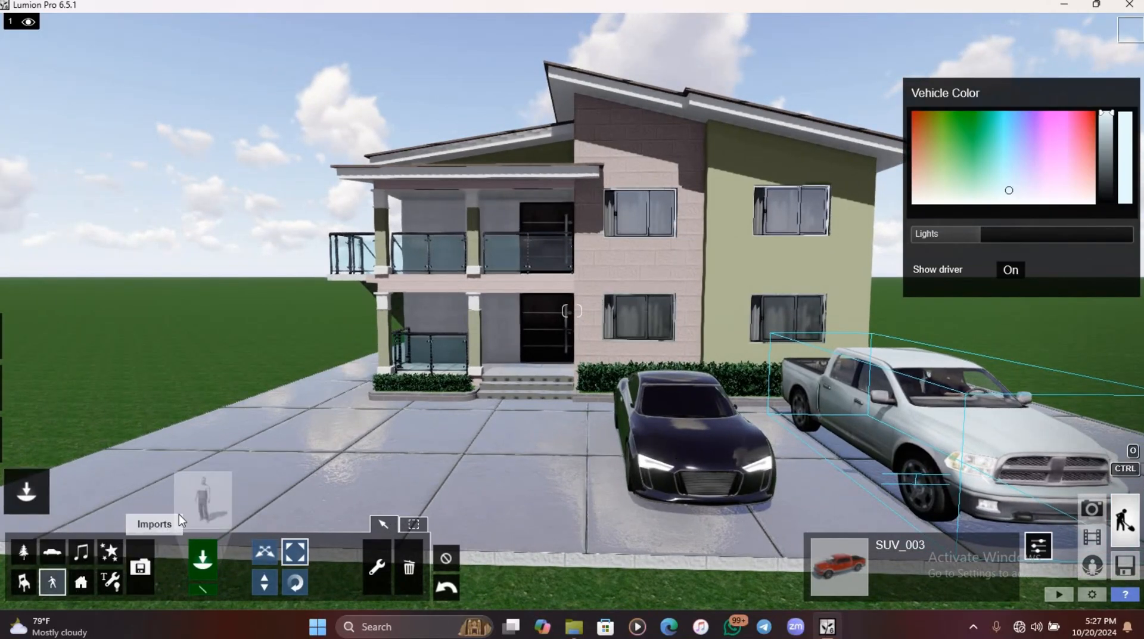
# Place Woman_Caucasian_0012 from the character library on the paving between the sports car and the pickup.
pyautogui.click(188, 511)
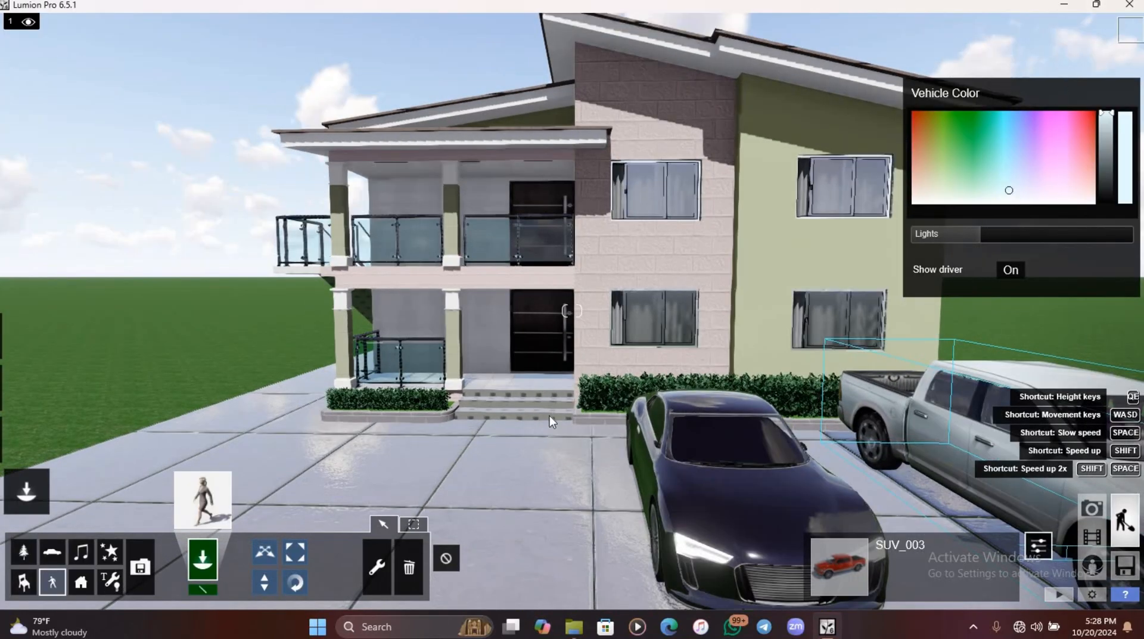
pyautogui.moveTo(550, 416); pyautogui.dragTo(590, 416, button='right')
pyautogui.scroll(-3, 549, 416)
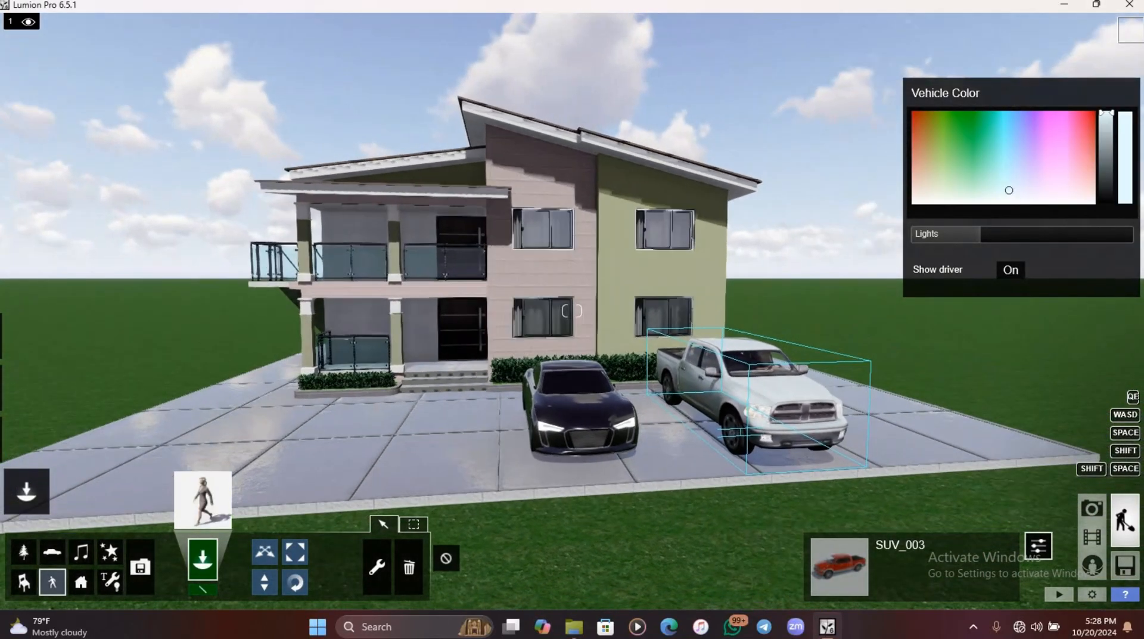
pyautogui.scroll(5, 605, 393)
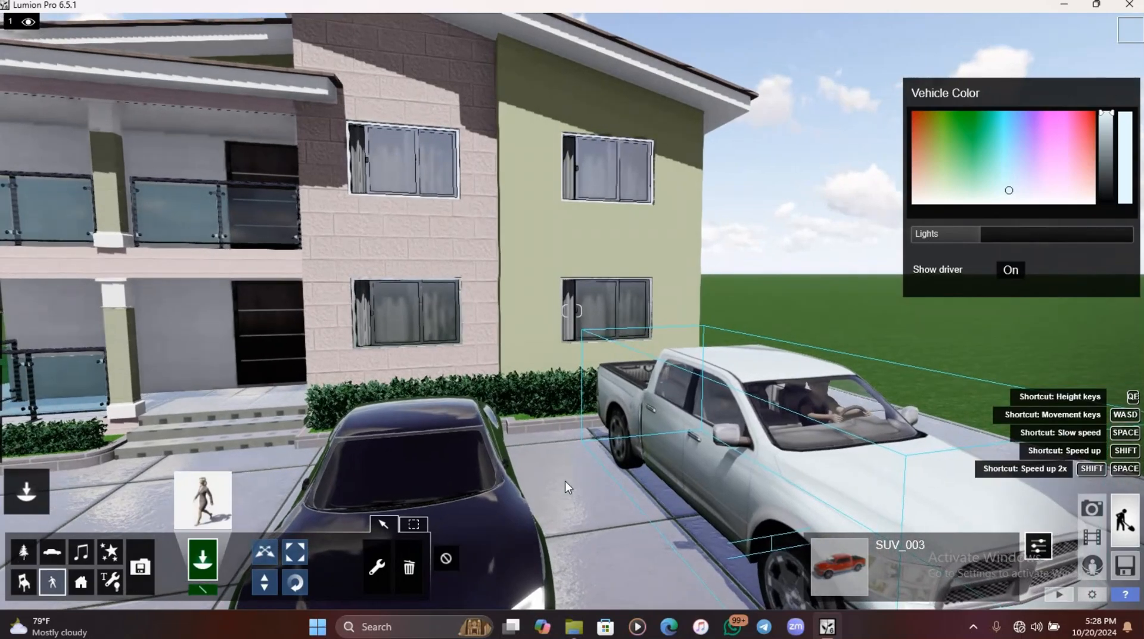
pyautogui.click(566, 495)
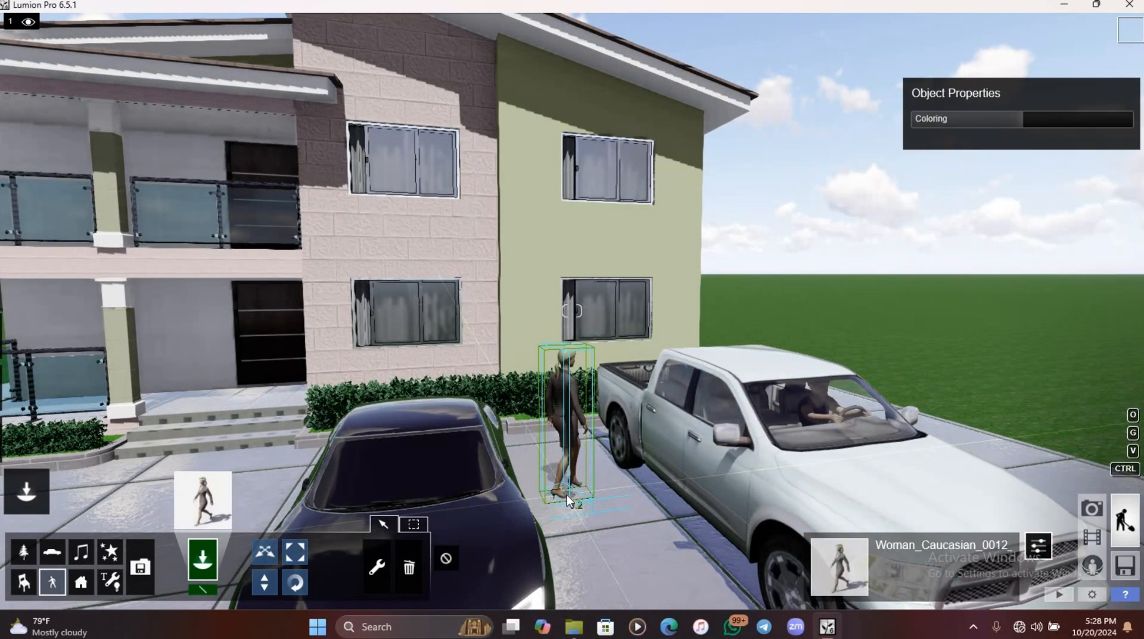
# Rotate the woman to face away from the house and shift her slightly forward between the two vehicles.
pyautogui.click(297, 583)
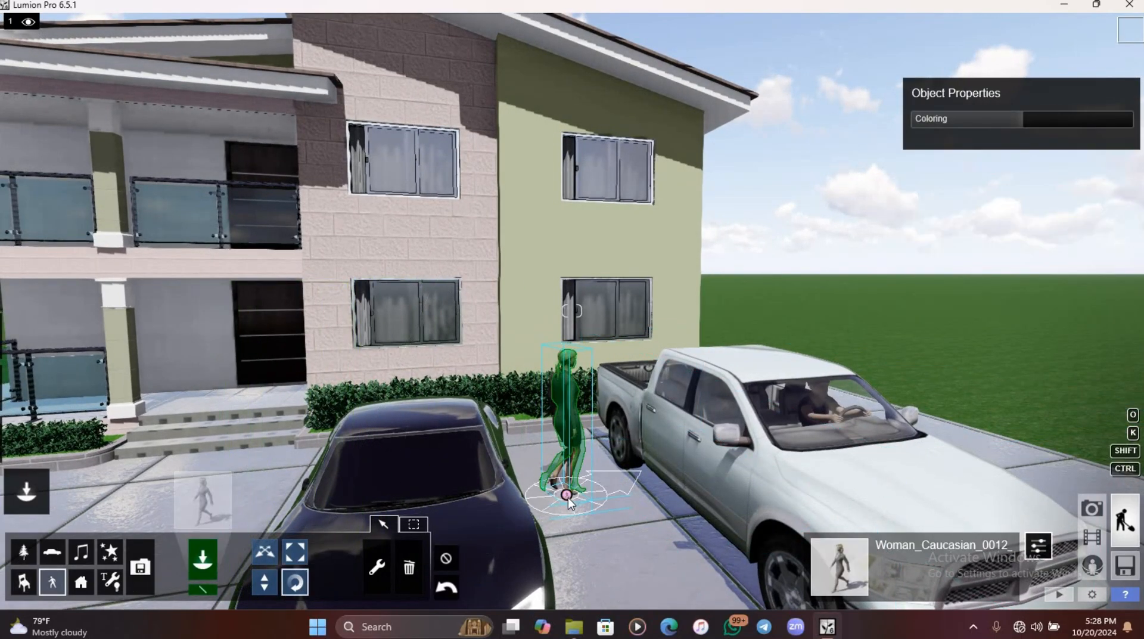
pyautogui.moveTo(568, 499); pyautogui.dragTo(524, 547)
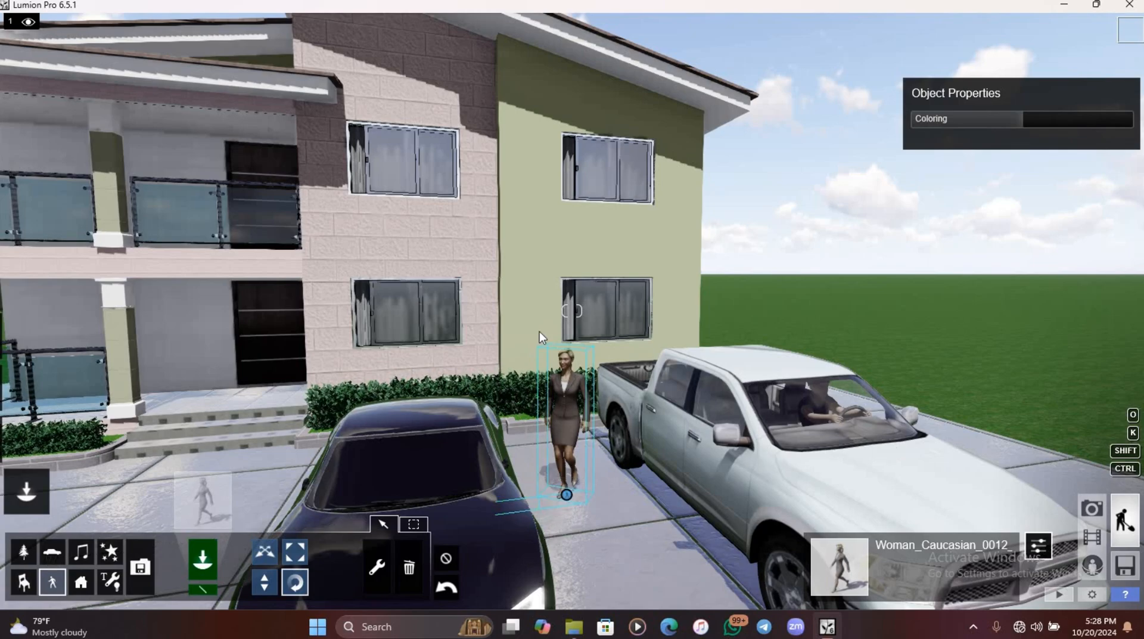
pyautogui.scroll(-5, 540, 334)
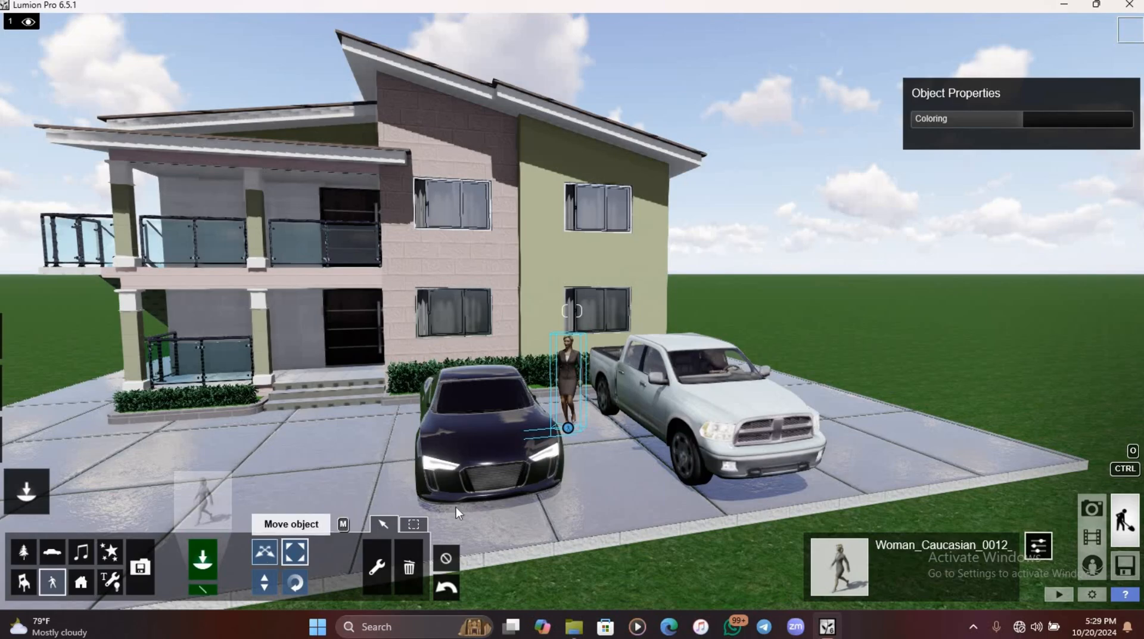
pyautogui.moveTo(564, 434); pyautogui.dragTo(567, 437)
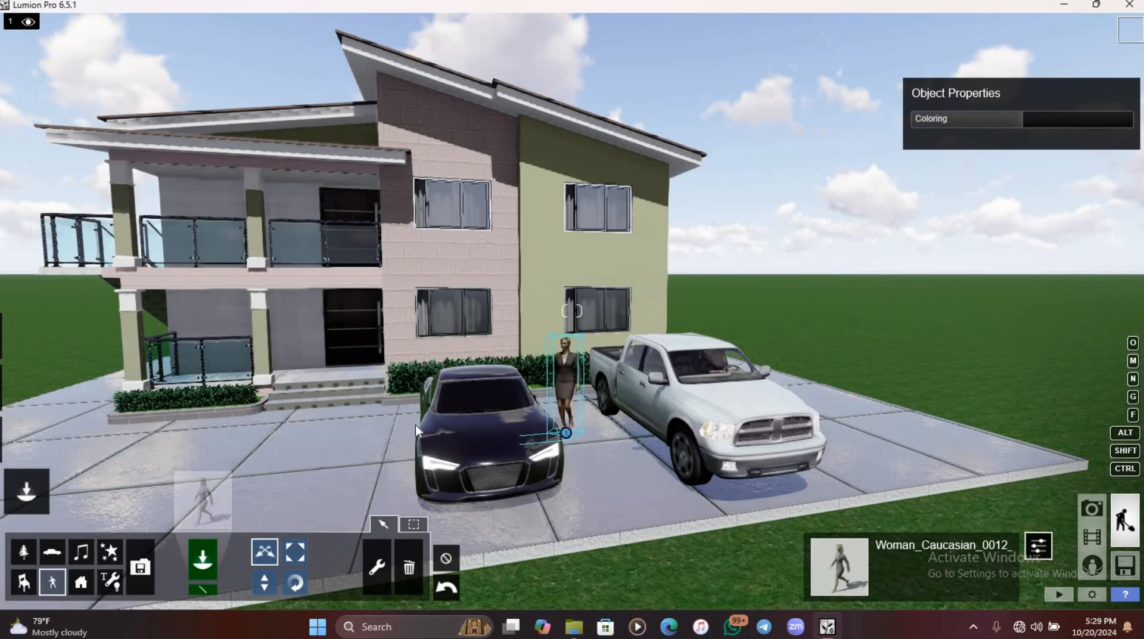
# Place Boy_Caucasian_001_Toyp from the character library on the open paving in front of the left-hand hedge.
pyautogui.press('s')
pyautogui.moveTo(374, 406); pyautogui.dragTo(504, 384, button='right')
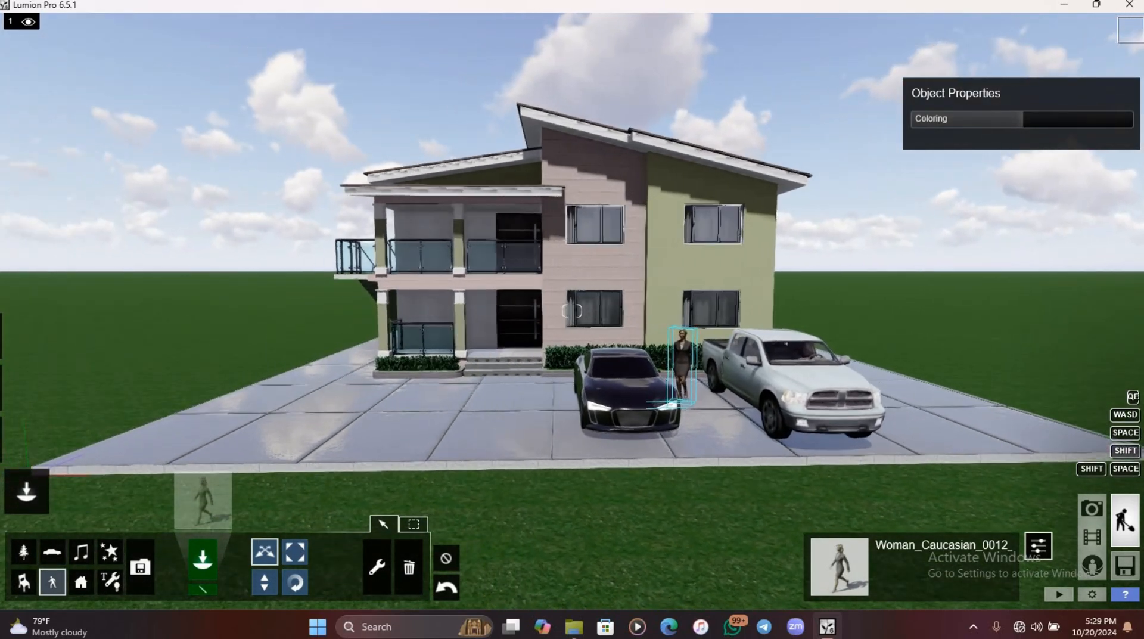
pyautogui.press('w')
pyautogui.press('w')
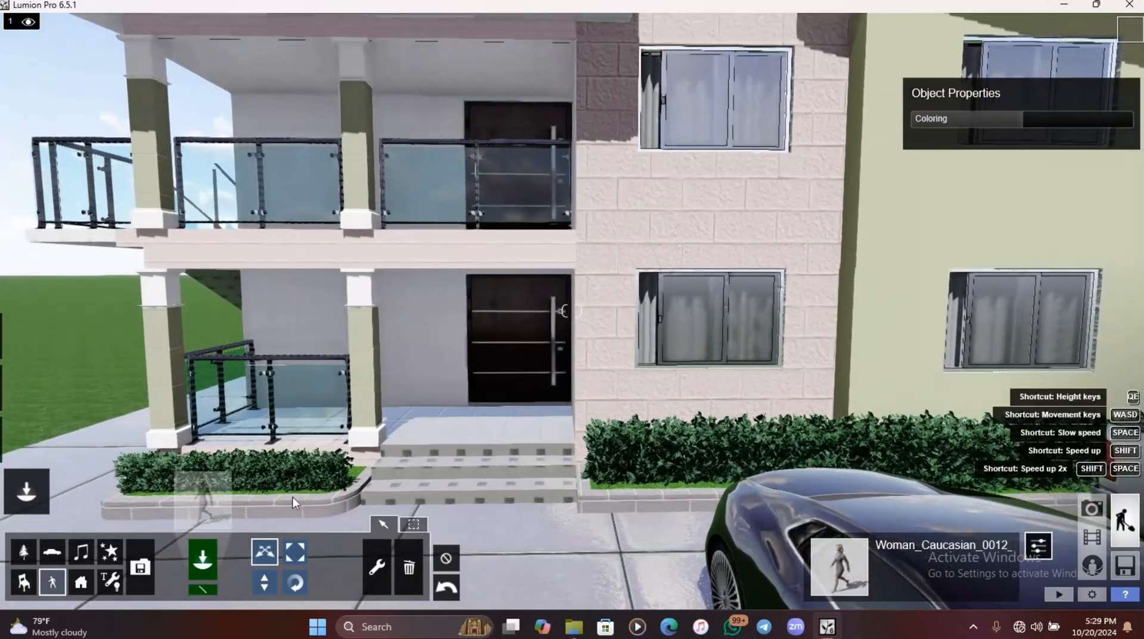
pyautogui.click(209, 519)
pyautogui.click(339, 151)
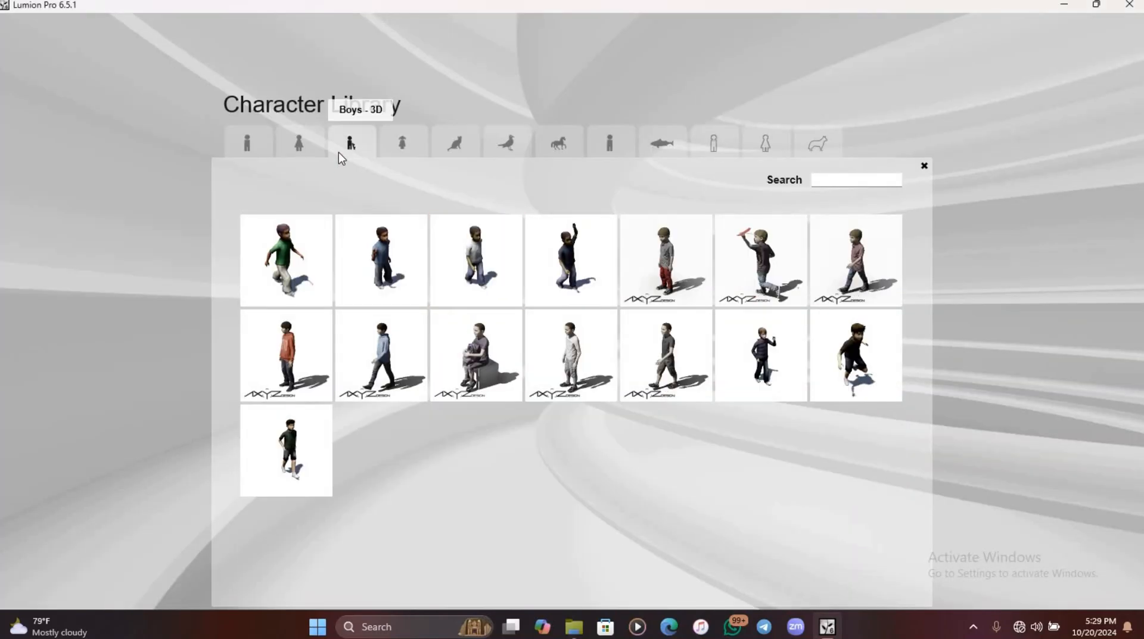
pyautogui.click(747, 273)
pyautogui.press('s')
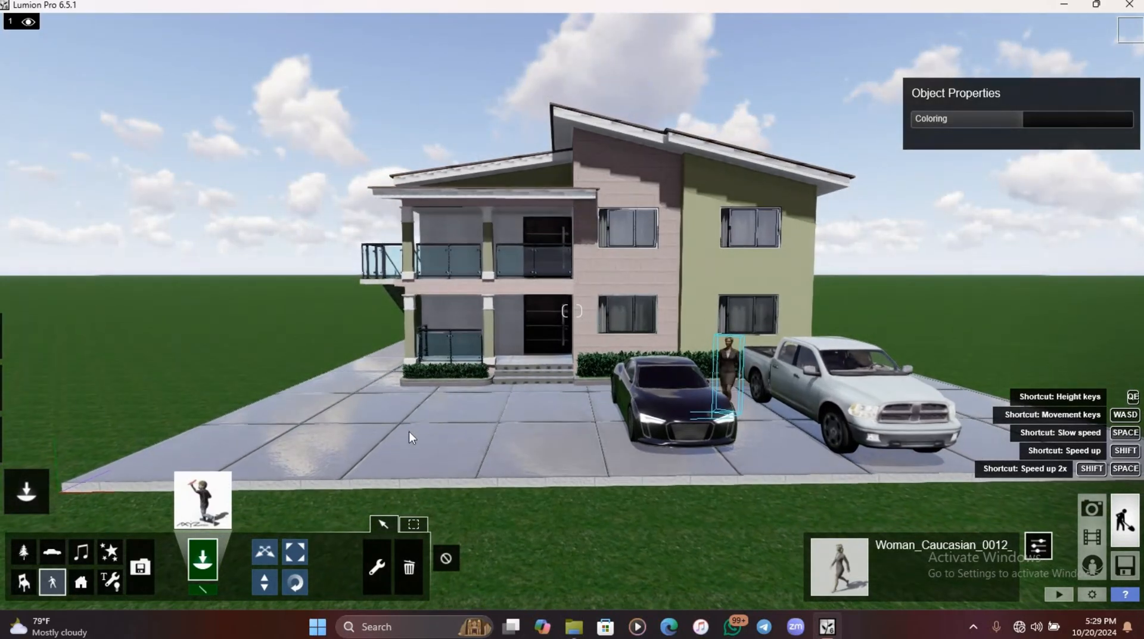
pyautogui.click(409, 431)
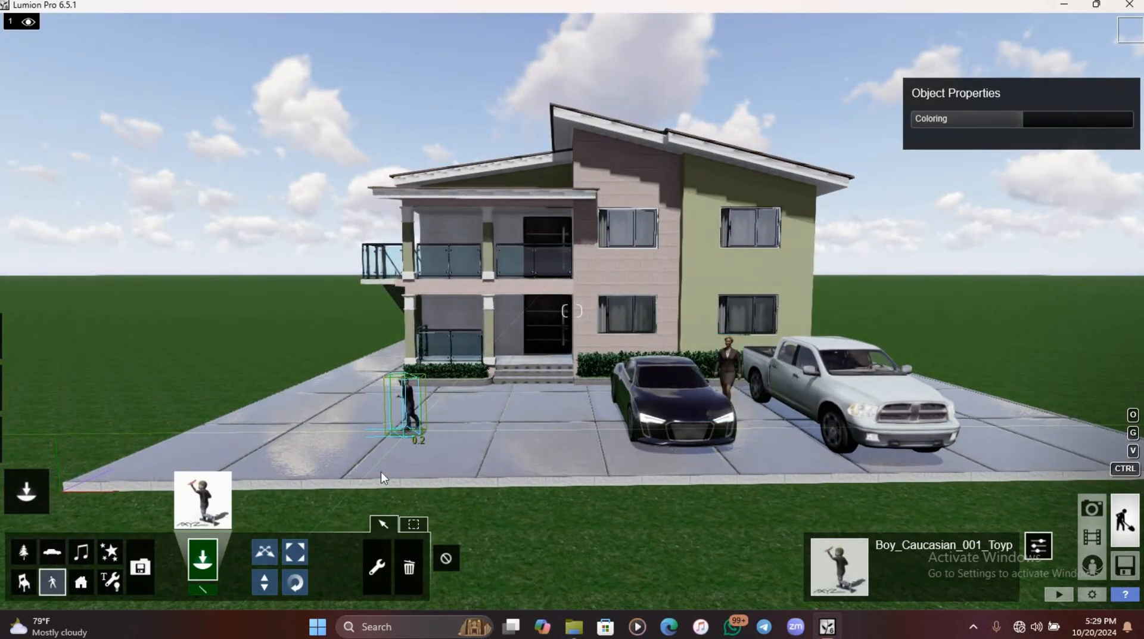
# Rotate the boy on the paving to change the direction he faces.
pyautogui.click(301, 573)
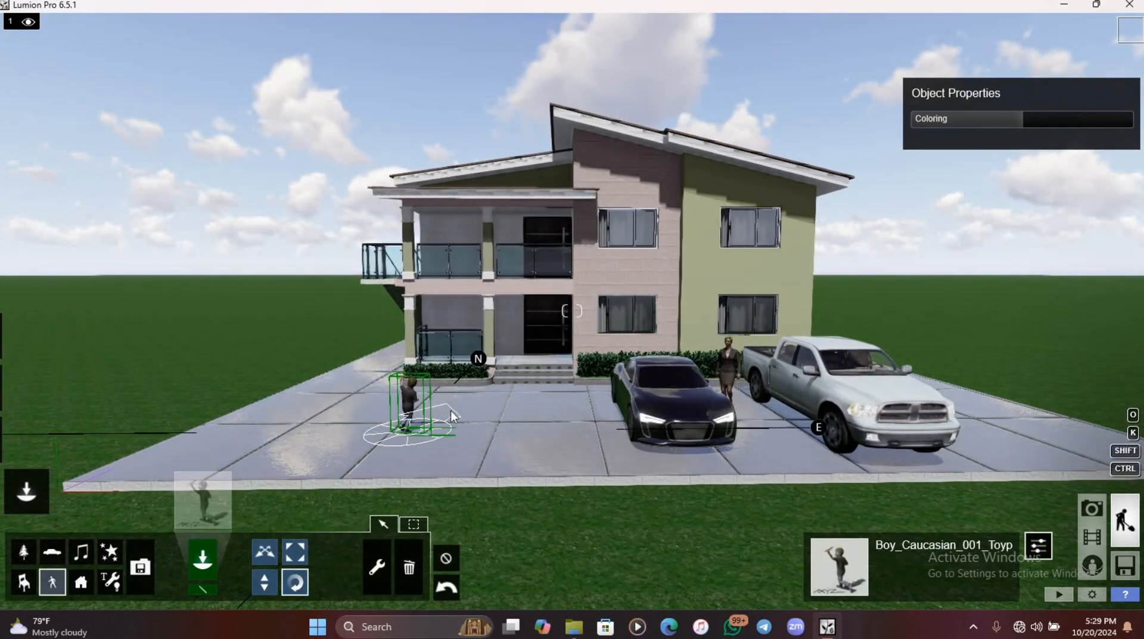
pyautogui.press('w')
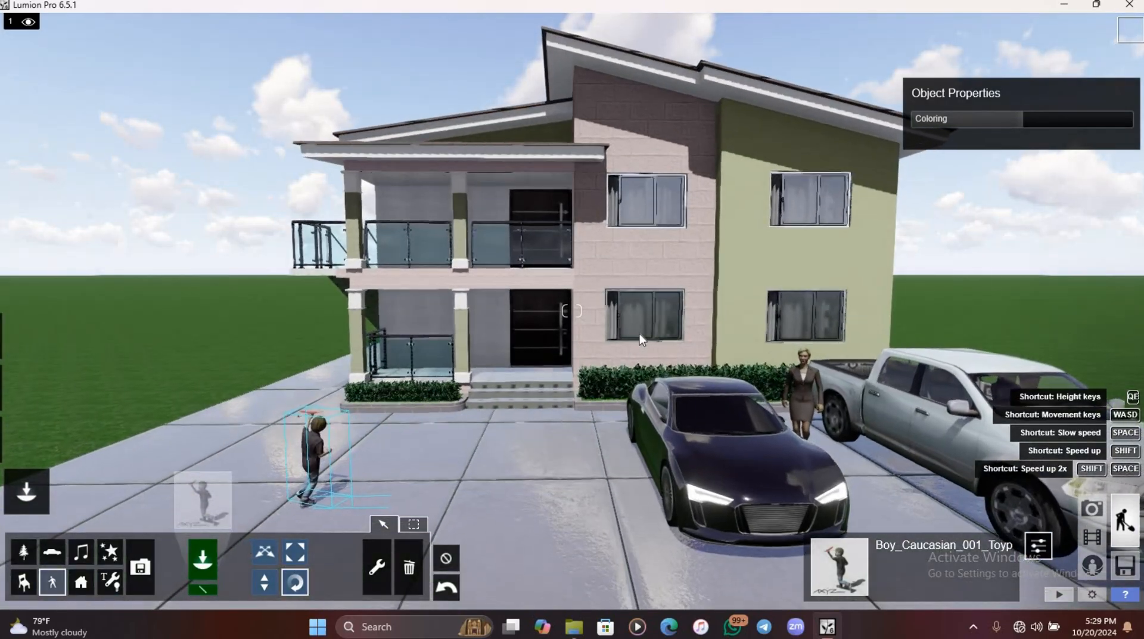
pyautogui.press('s')
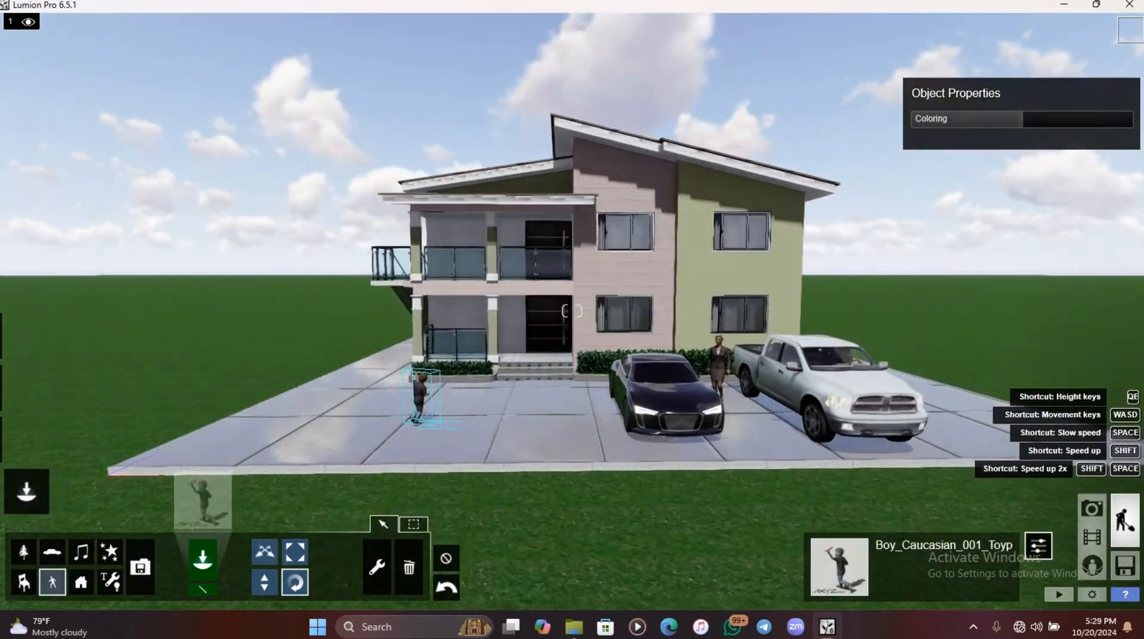
# Place an IvyHedge1_RT in the kerbed planting bed along the house's side wall, beyond the pickup.
pyautogui.moveTo(639, 334); pyautogui.dragTo(649, 306, button='right')
pyautogui.press('w')
pyautogui.press('s')
pyautogui.press('w')
pyautogui.press('s')
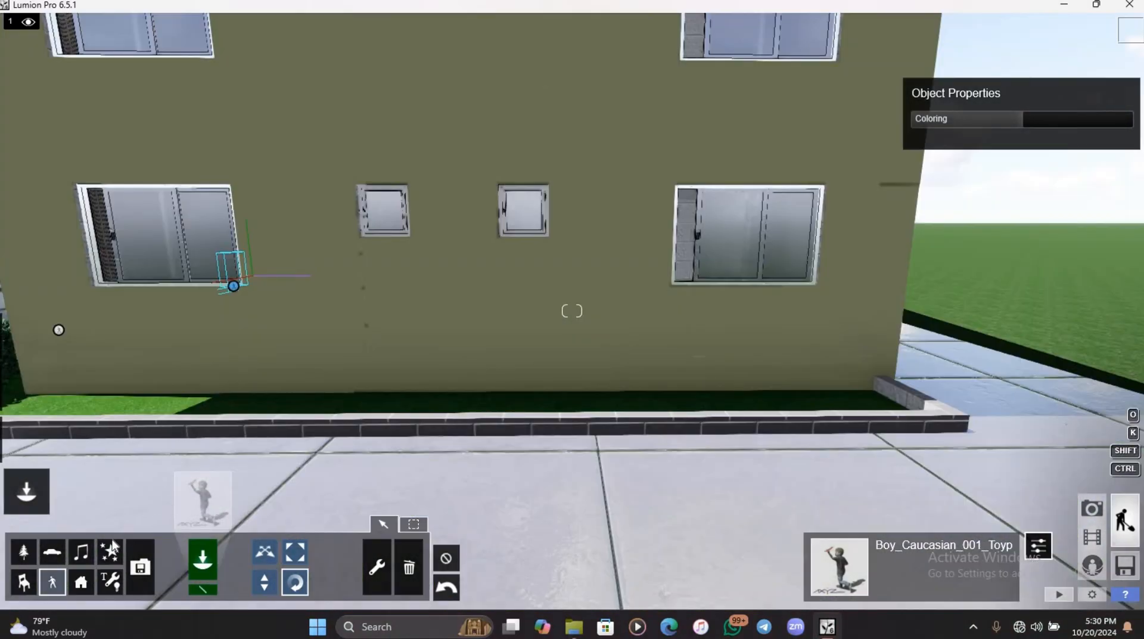
pyautogui.click(23, 551)
pyautogui.click(195, 560)
pyautogui.press('s')
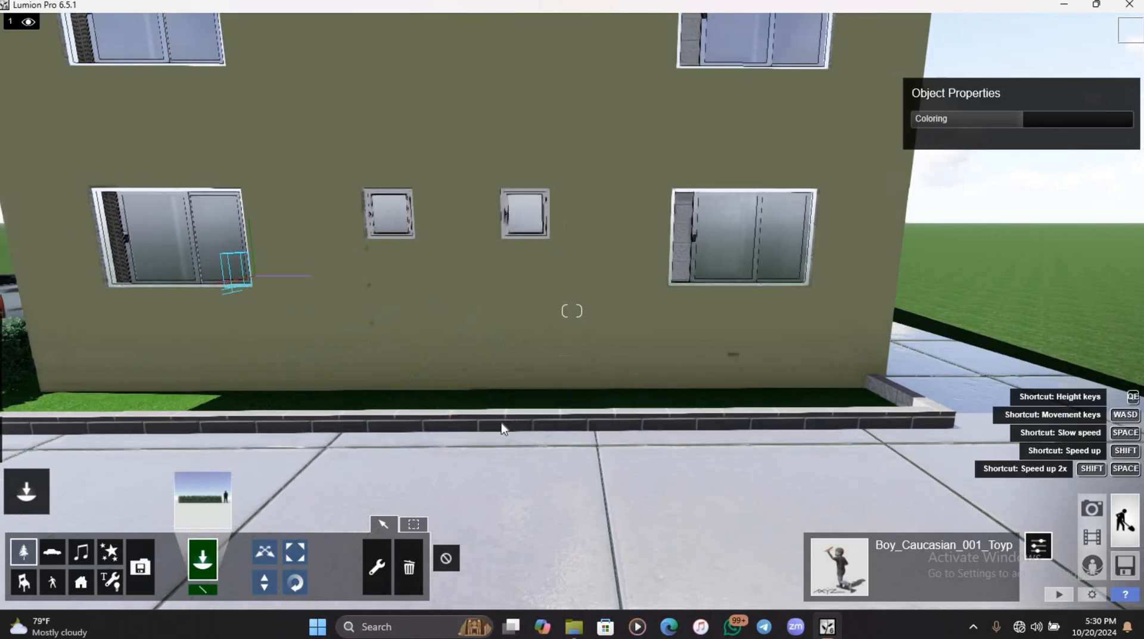
pyautogui.click(442, 377)
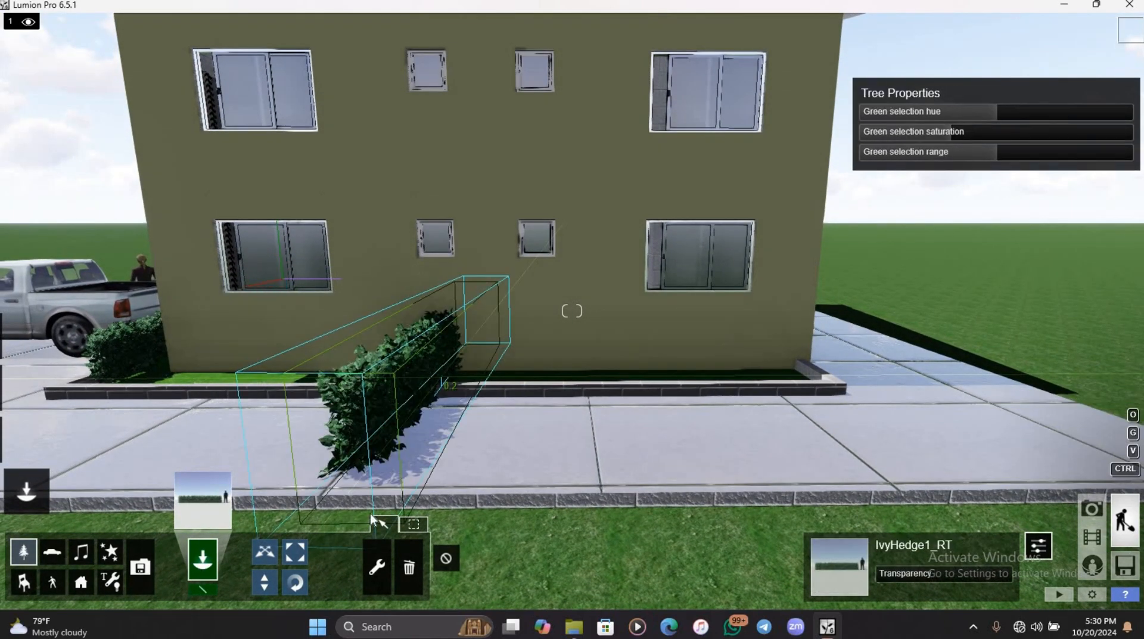
# Rotate the new hedge parallel to the side wall and shift it toward the front end of the planting bed.
pyautogui.click(295, 582)
pyautogui.moveTo(444, 385); pyautogui.dragTo(426, 422)
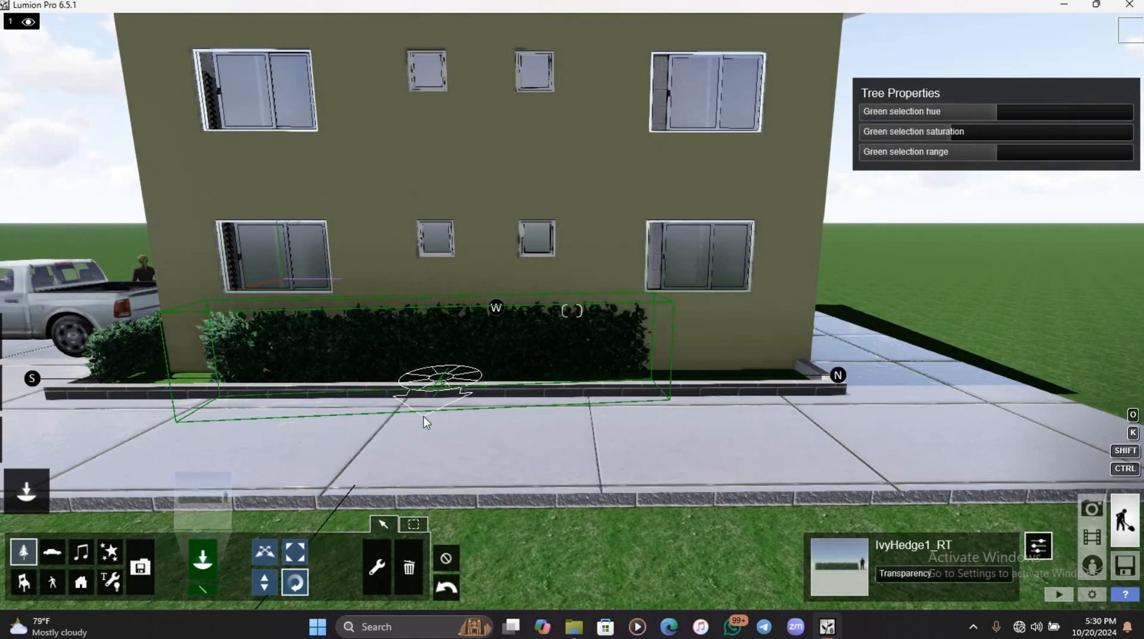
pyautogui.press('w')
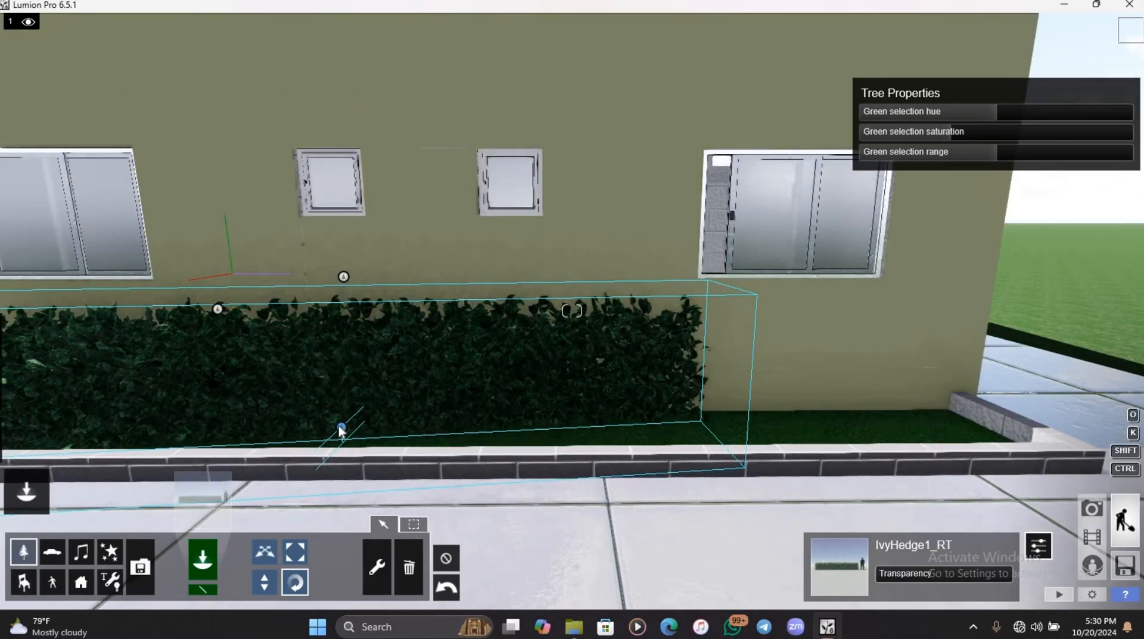
pyautogui.moveTo(338, 425); pyautogui.dragTo(304, 484)
pyautogui.press('s')
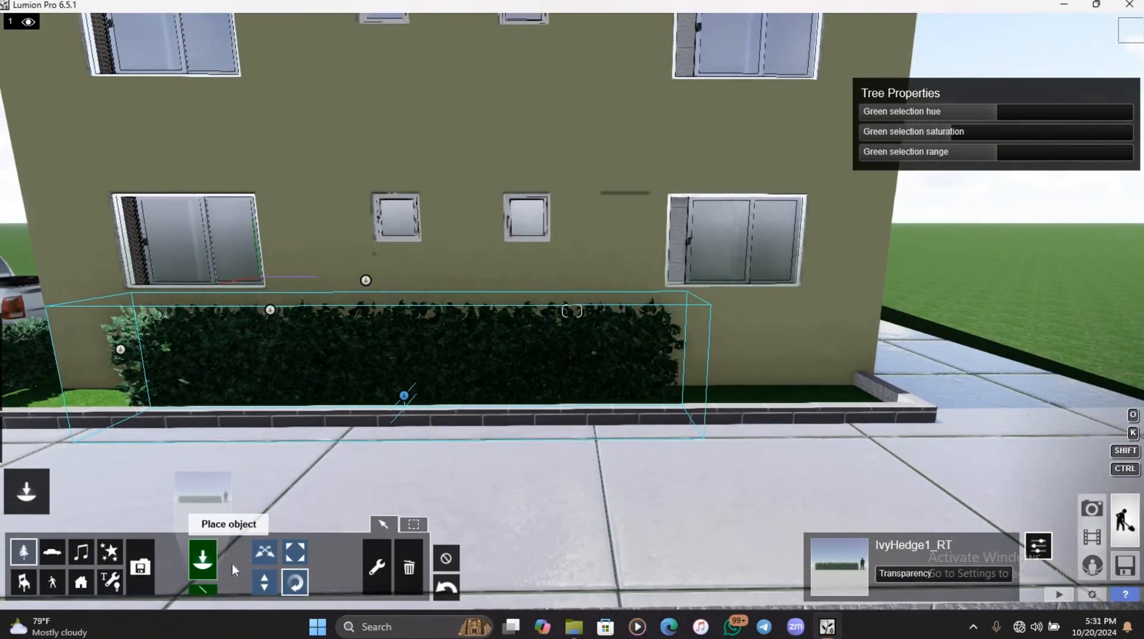
pyautogui.moveTo(405, 399); pyautogui.dragTo(328, 380)
pyautogui.press('s')
# Scale the side-wall hedge down slightly.
pyautogui.click(296, 552)
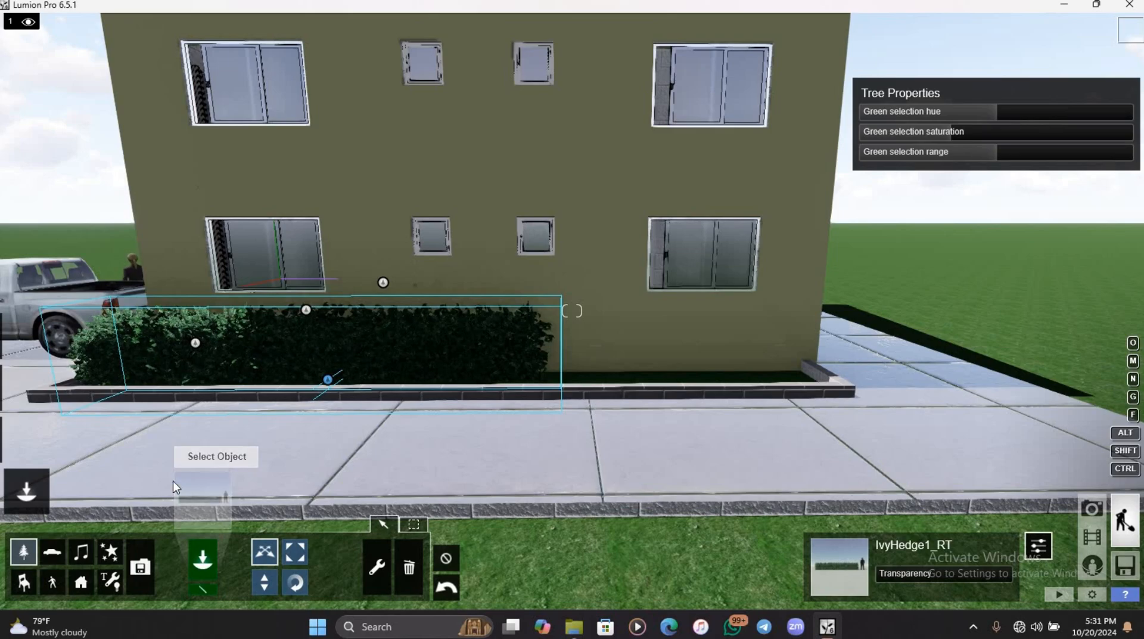
pyautogui.click(295, 557)
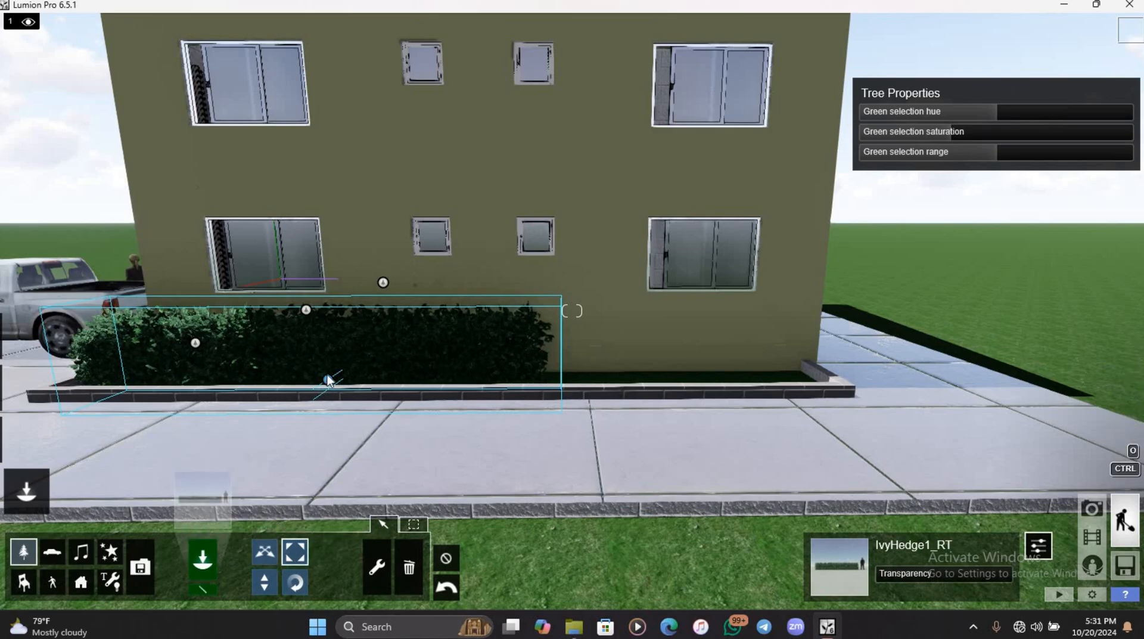
pyautogui.moveTo(327, 380); pyautogui.dragTo(314, 381)
# Place a second IvyHedge1_RT in the rear part of the side planting bed and rotate it parallel to the wall.
pyautogui.click(265, 554)
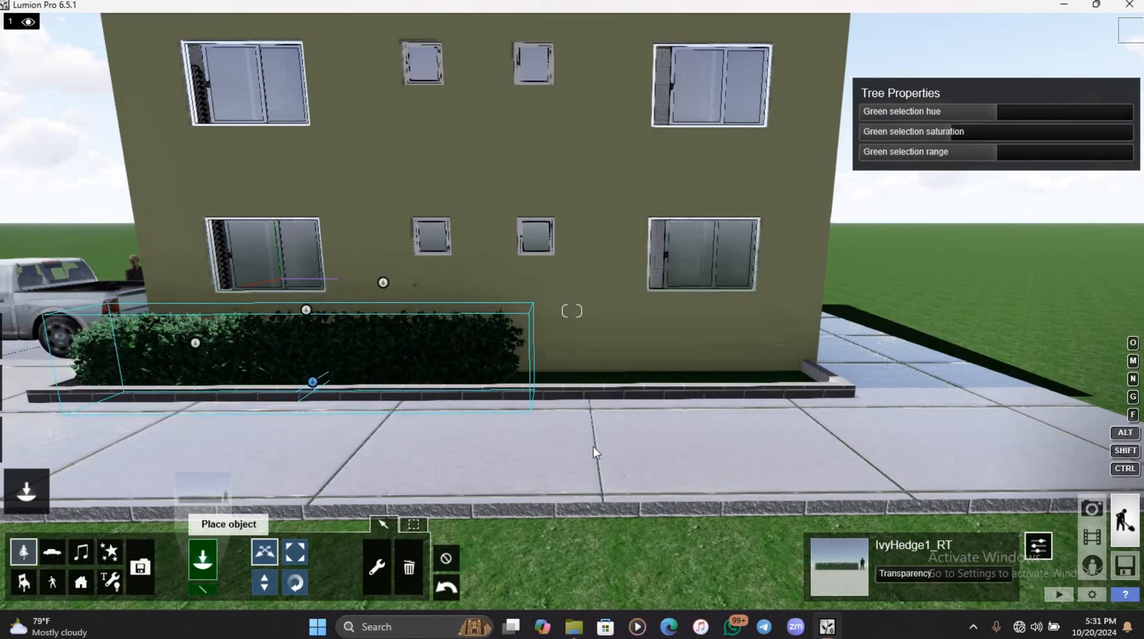
pyautogui.click(700, 379)
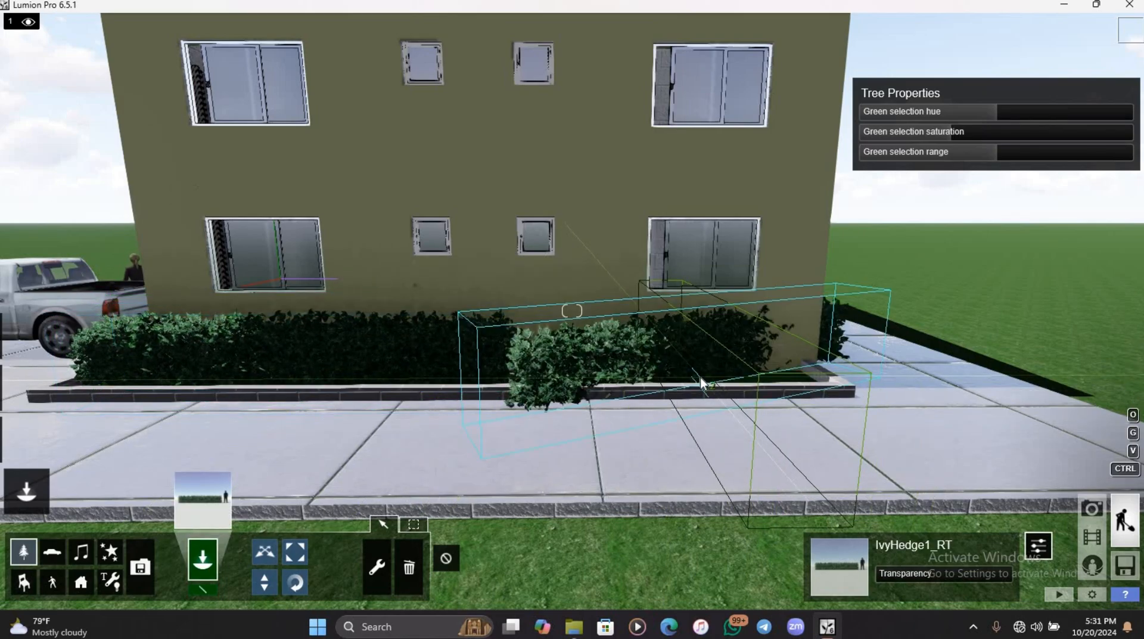
pyautogui.click(295, 582)
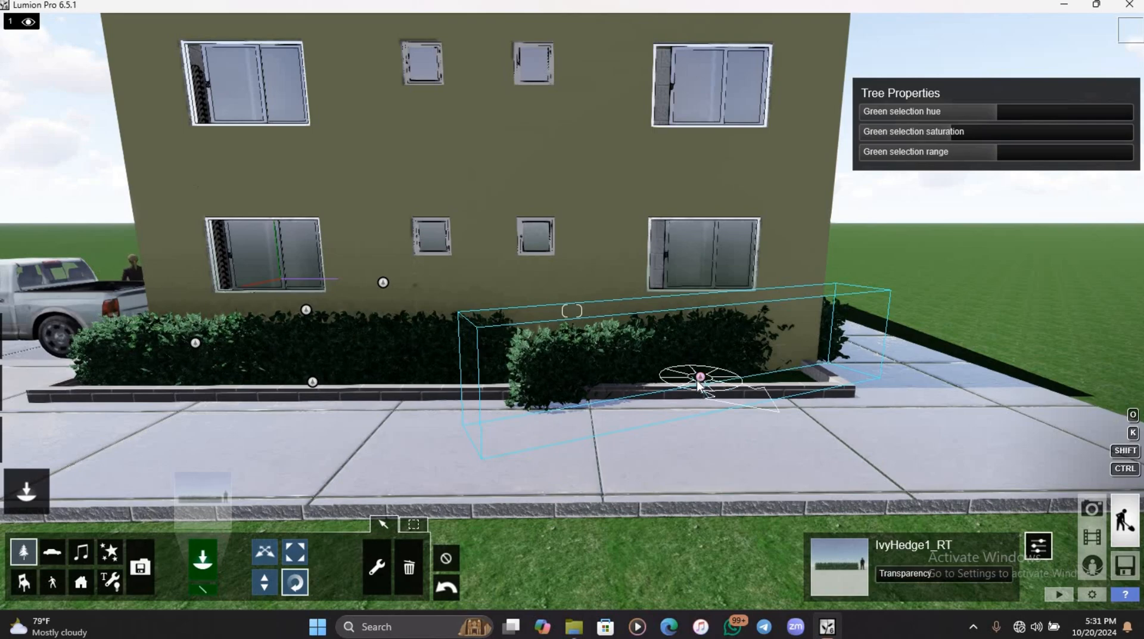
pyautogui.moveTo(700, 382); pyautogui.dragTo(749, 443)
pyautogui.scroll(3, 739, 403)
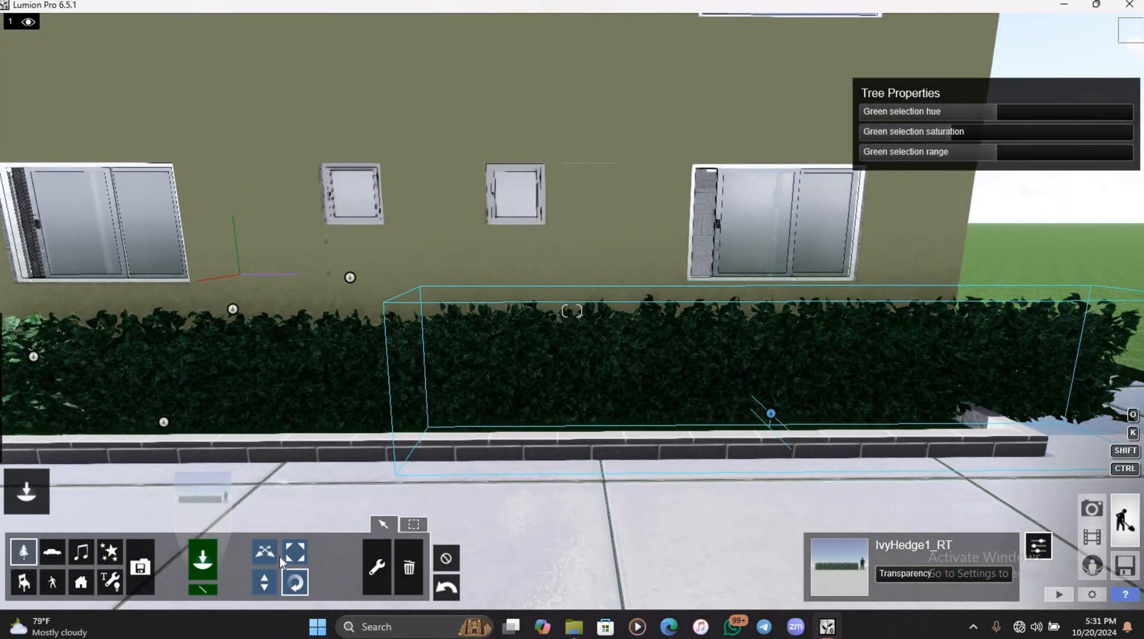
# Adjust the second side hedge's position slightly and scale it down to fit within the planting bed.
pyautogui.click(276, 555)
pyautogui.moveTo(773, 421); pyautogui.dragTo(773, 424)
pyautogui.scroll(-4, 456, 393)
pyautogui.click(292, 554)
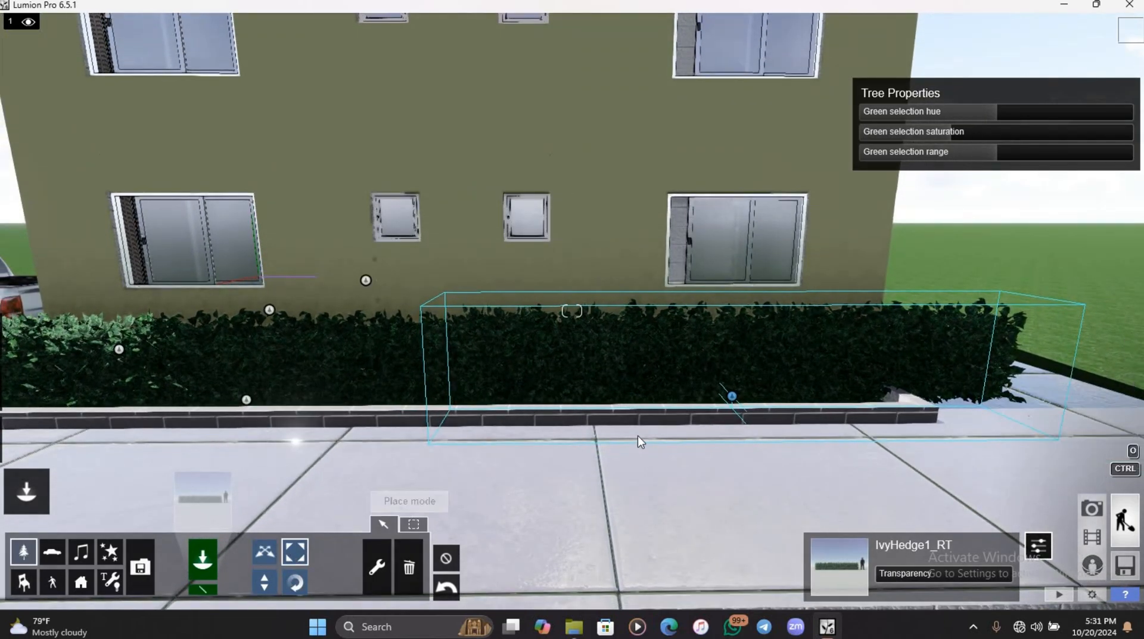
pyautogui.moveTo(732, 396); pyautogui.dragTo(710, 442)
# Move the second side hedge up against the first one and enlarge it slightly to fill the rest of the bed.
pyautogui.click(264, 554)
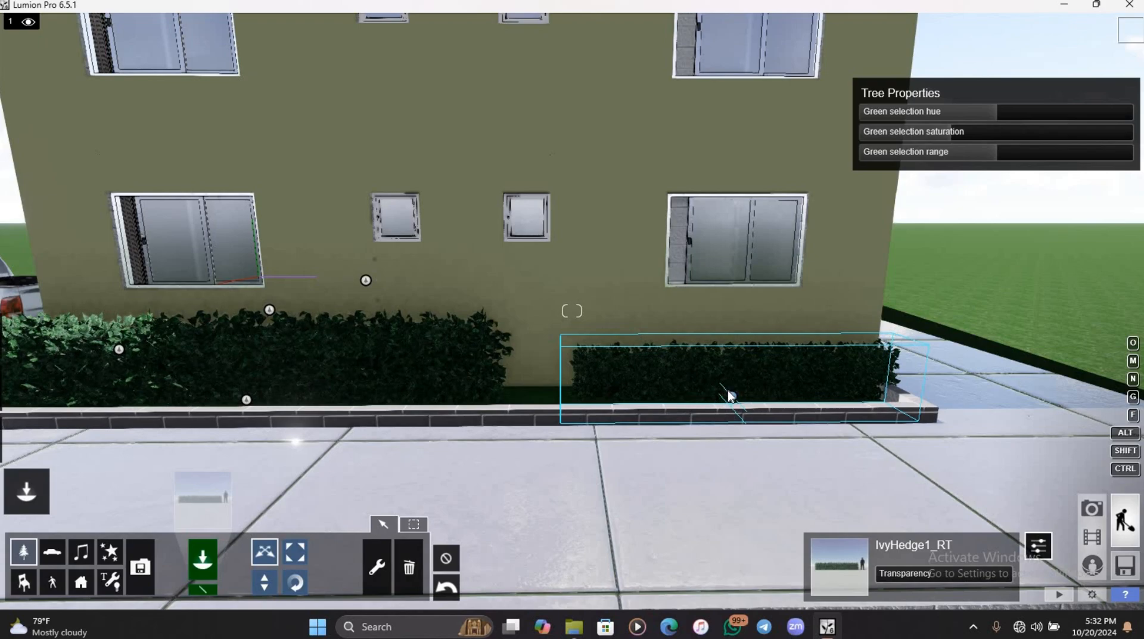
pyautogui.moveTo(731, 396); pyautogui.dragTo(625, 432)
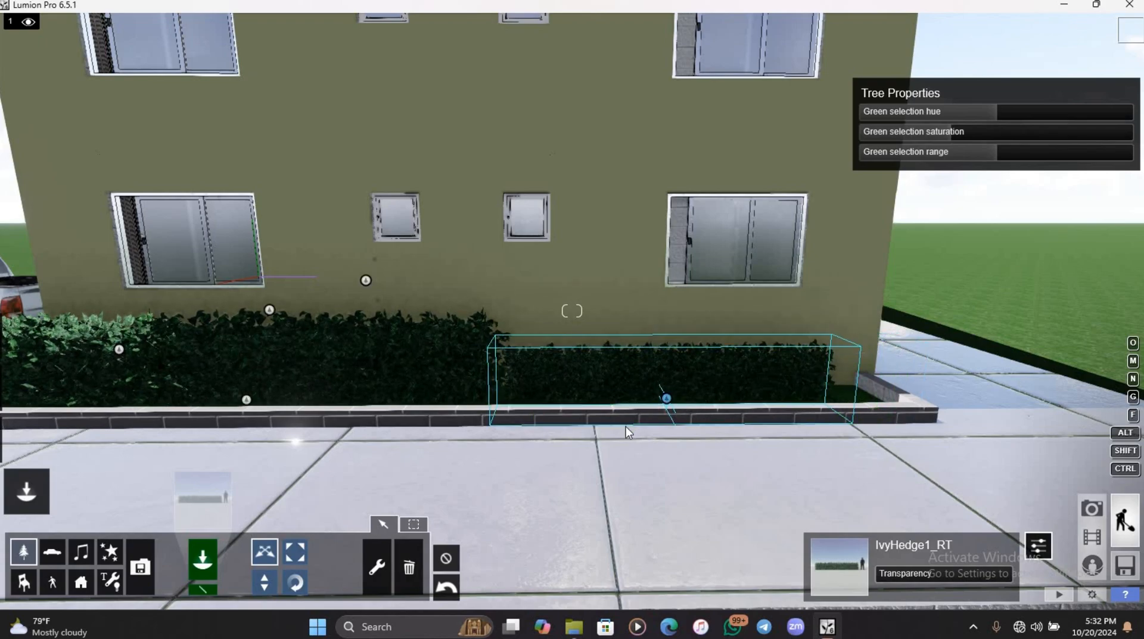
pyautogui.click(298, 559)
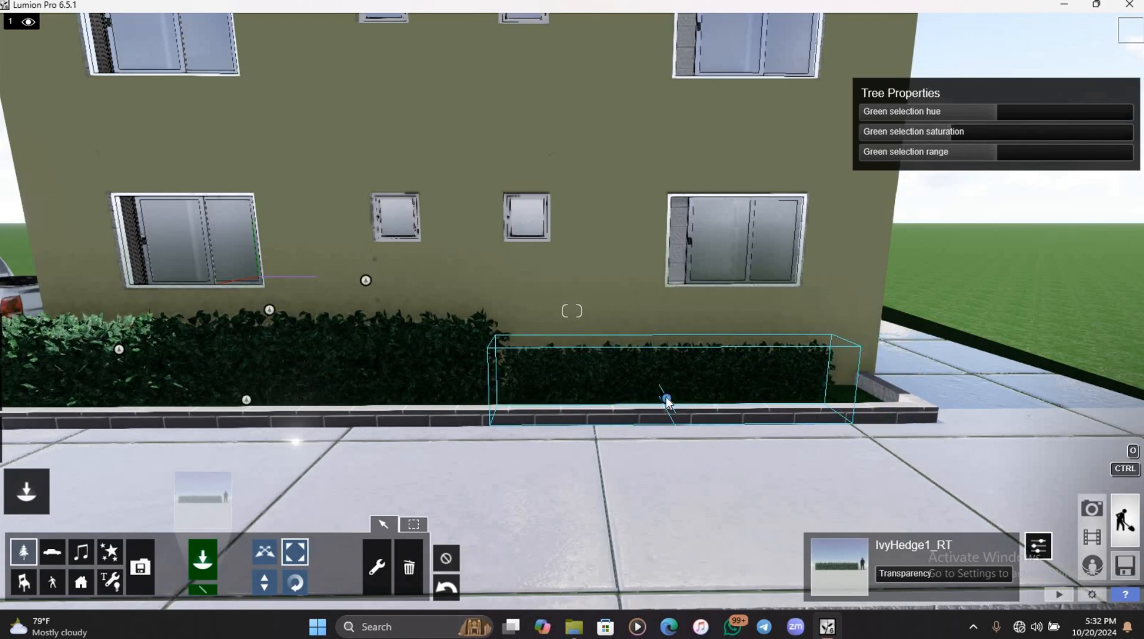
pyautogui.moveTo(668, 395); pyautogui.dragTo(670, 386)
pyautogui.scroll(-3, 715, 385)
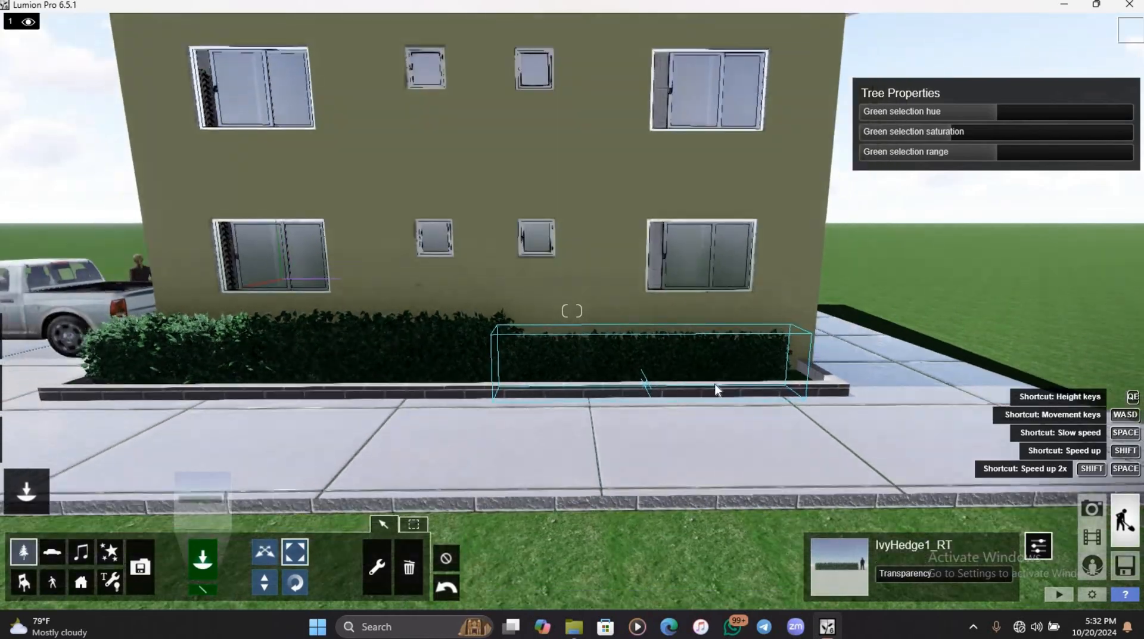
# Examine the hedged side wall, the far corner of the paving and the house front.
pyautogui.moveTo(715, 386); pyautogui.dragTo(714, 375, button='right')
pyautogui.scroll(5, 639, 215)
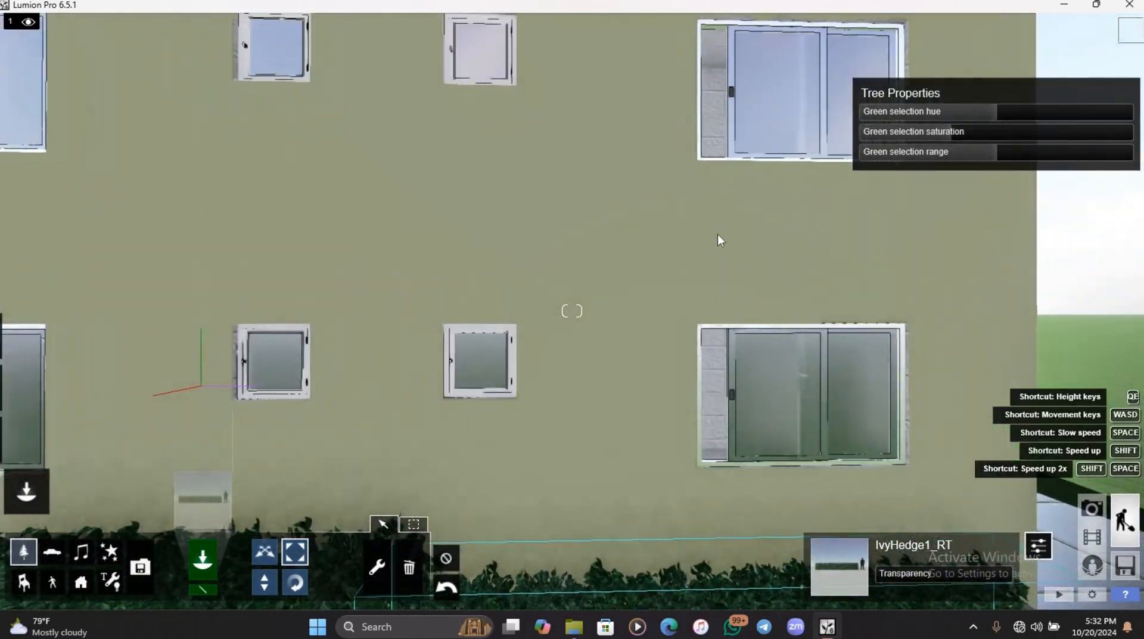
pyautogui.scroll(-1, 722, 244)
pyautogui.moveTo(721, 244); pyautogui.dragTo(793, 262, button='right')
pyautogui.hotkey('shift', 's')
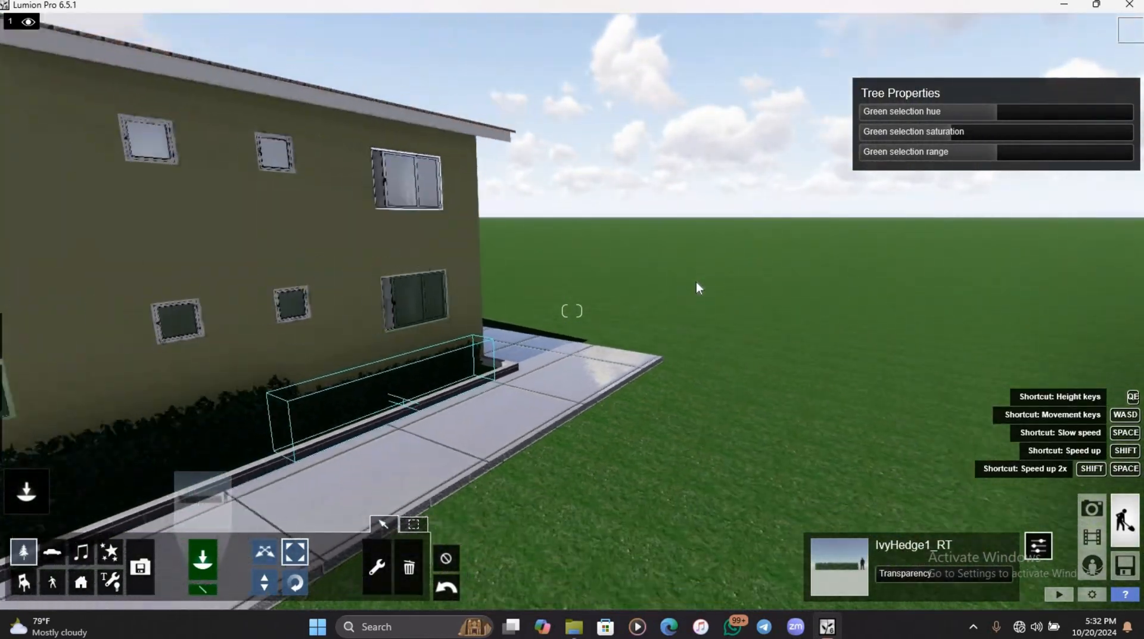
pyautogui.moveTo(696, 282); pyautogui.dragTo(751, 328, button='right')
pyautogui.hotkey('shift', 'w')
pyautogui.hotkey('shift', 'w')
pyautogui.hotkey('shift', 's')
pyautogui.hotkey('shift', 's')
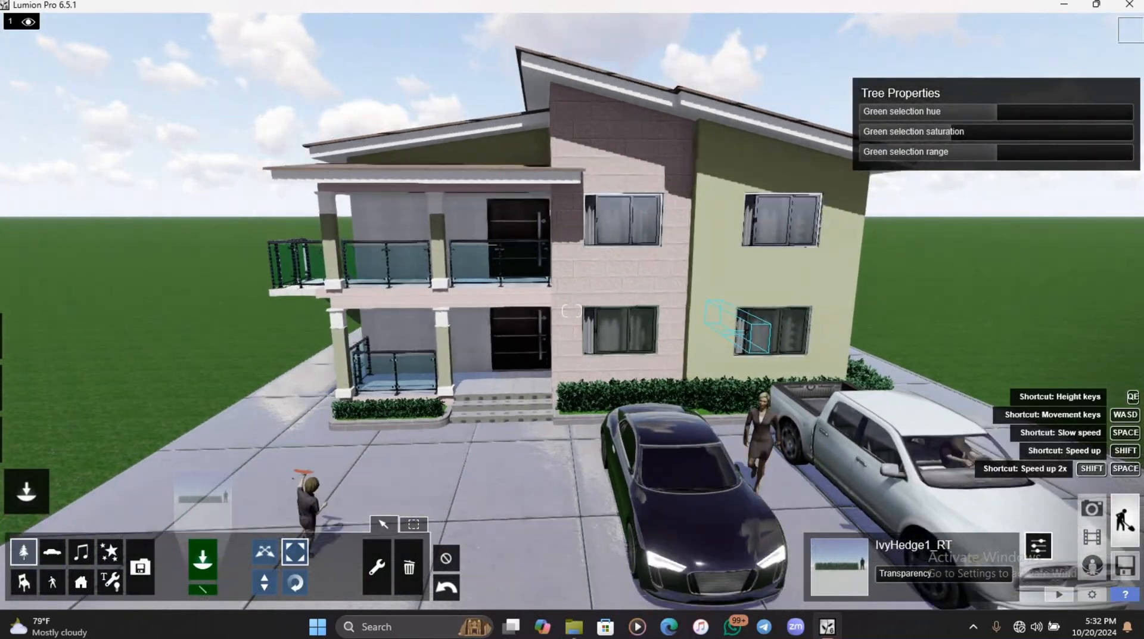
# Plant three CherrybarkOak_M trees from the nature library on the lawn beside the balcony end of the house.
pyautogui.moveTo(495, 256); pyautogui.dragTo(664, 273, button='right')
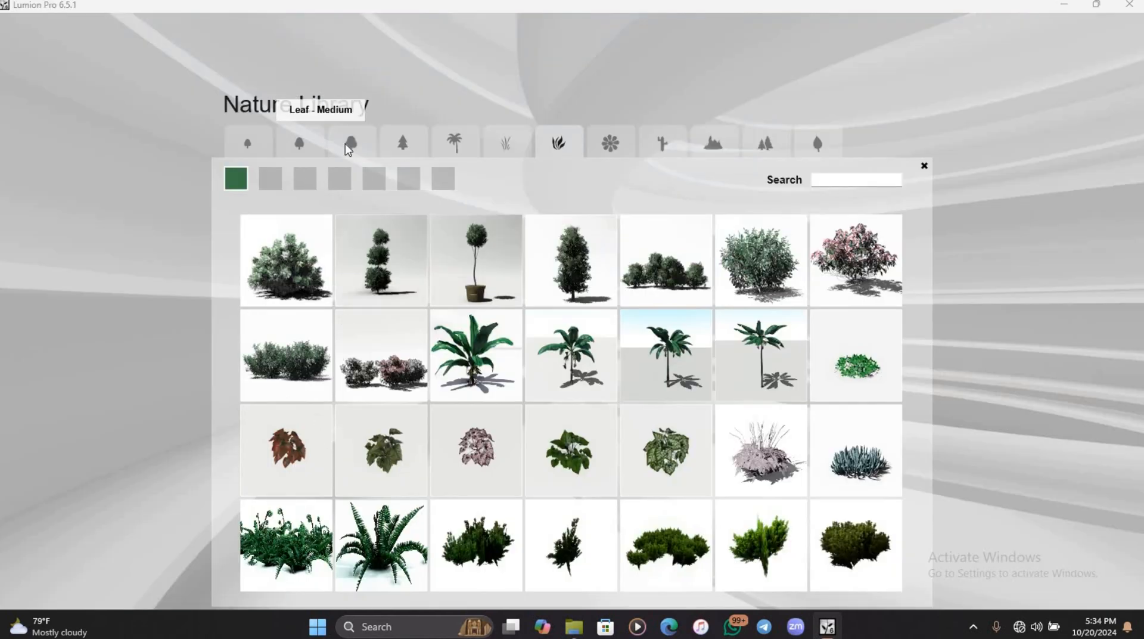
pyautogui.click(348, 146)
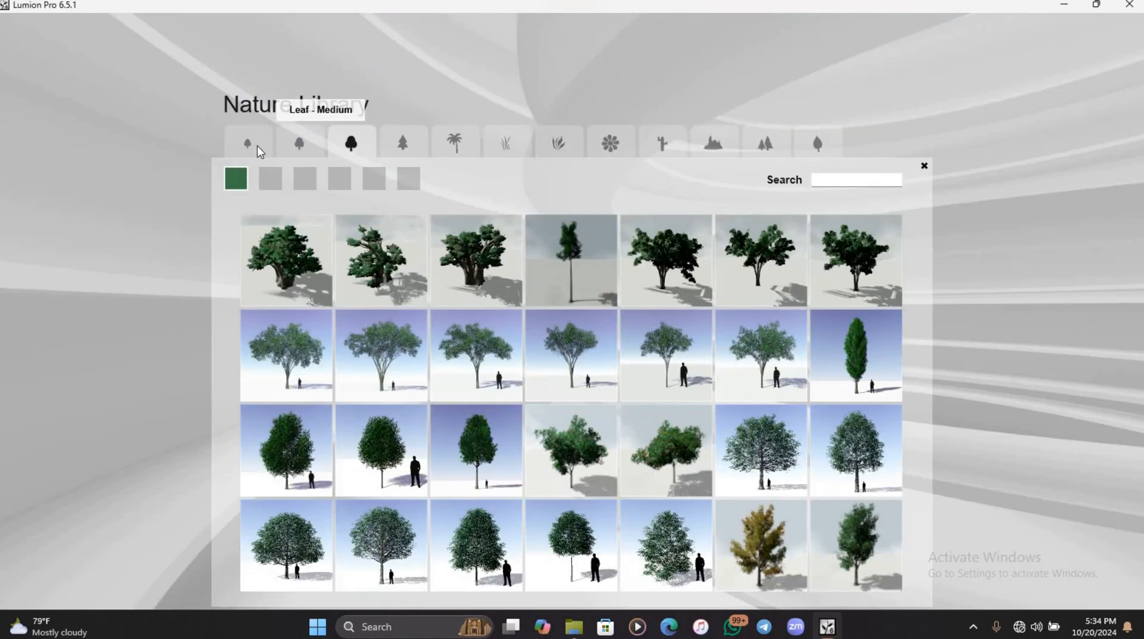
pyautogui.click(248, 143)
pyautogui.click(345, 150)
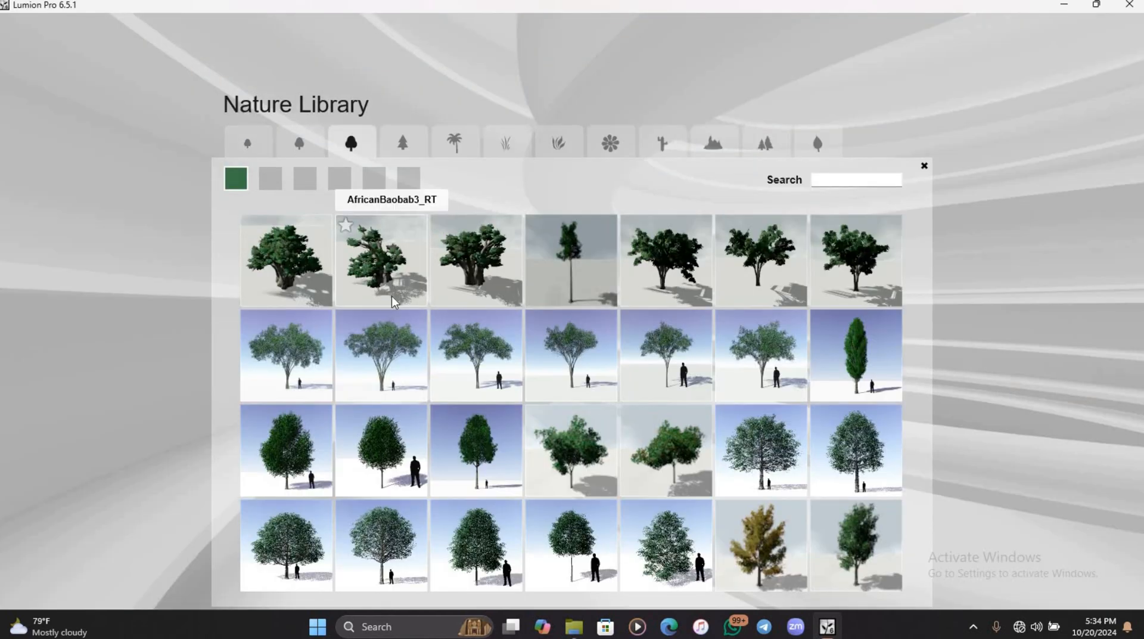
pyautogui.click(335, 520)
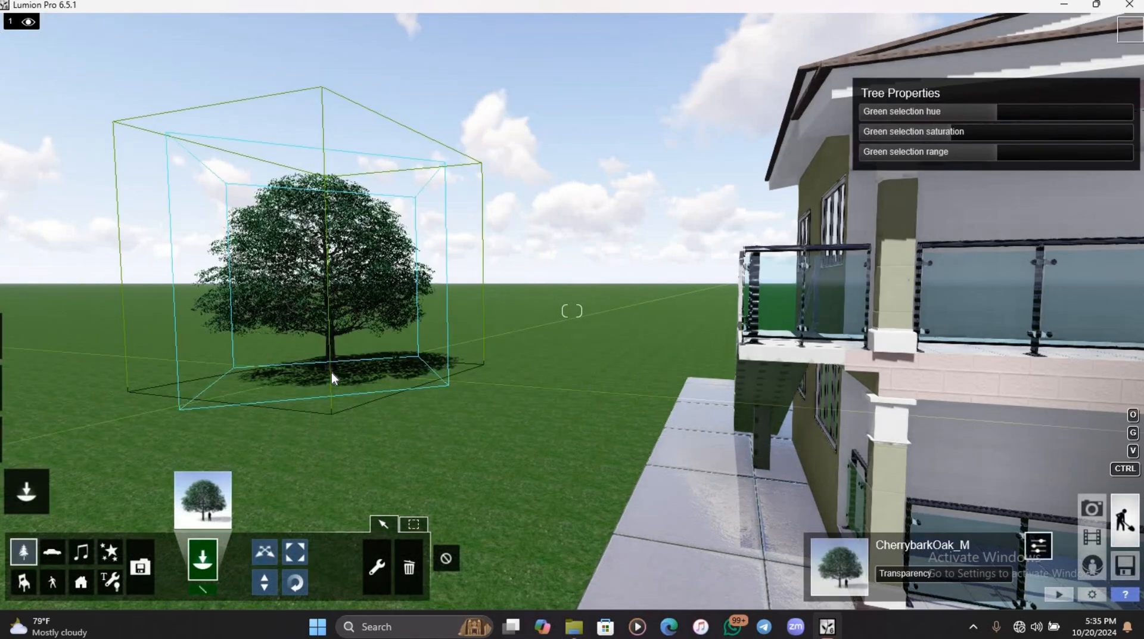
pyautogui.click(332, 373)
pyautogui.click(527, 353)
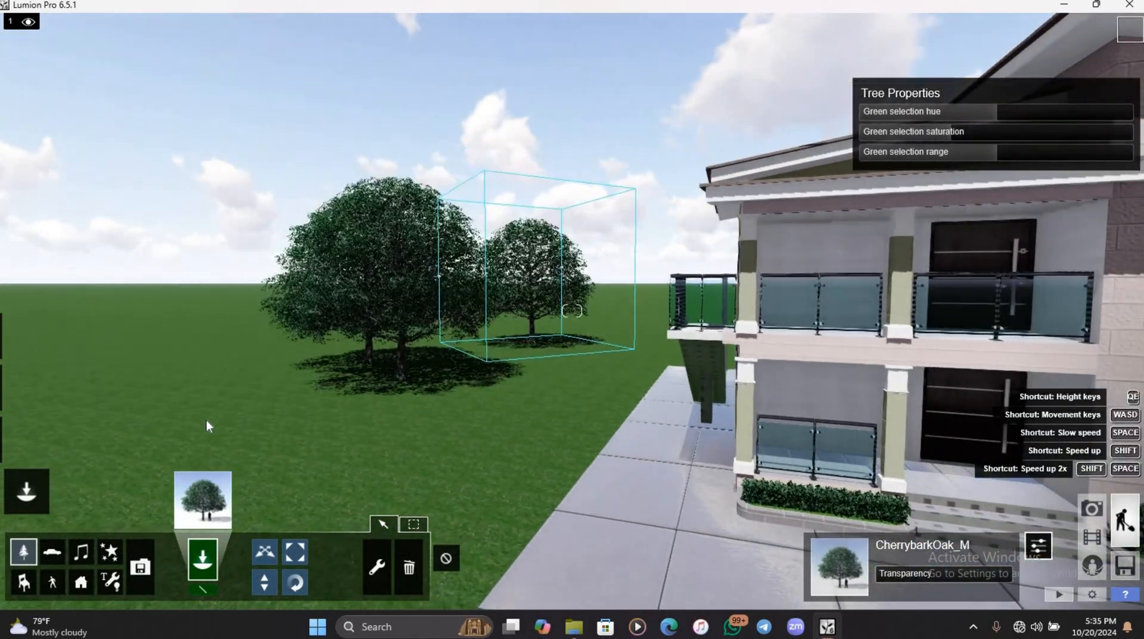
# Plant AmericanElm2_L2_RT trees from the nature library on the lawn at the balcony end and beyond the opposite side wall.
pyautogui.click(203, 501)
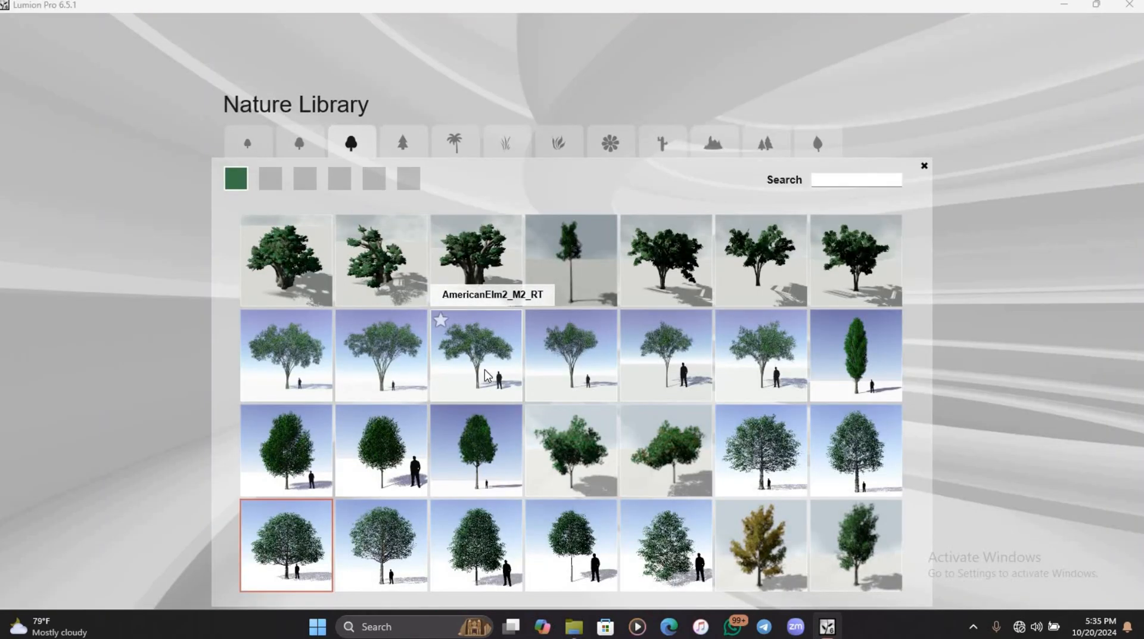
pyautogui.click(301, 378)
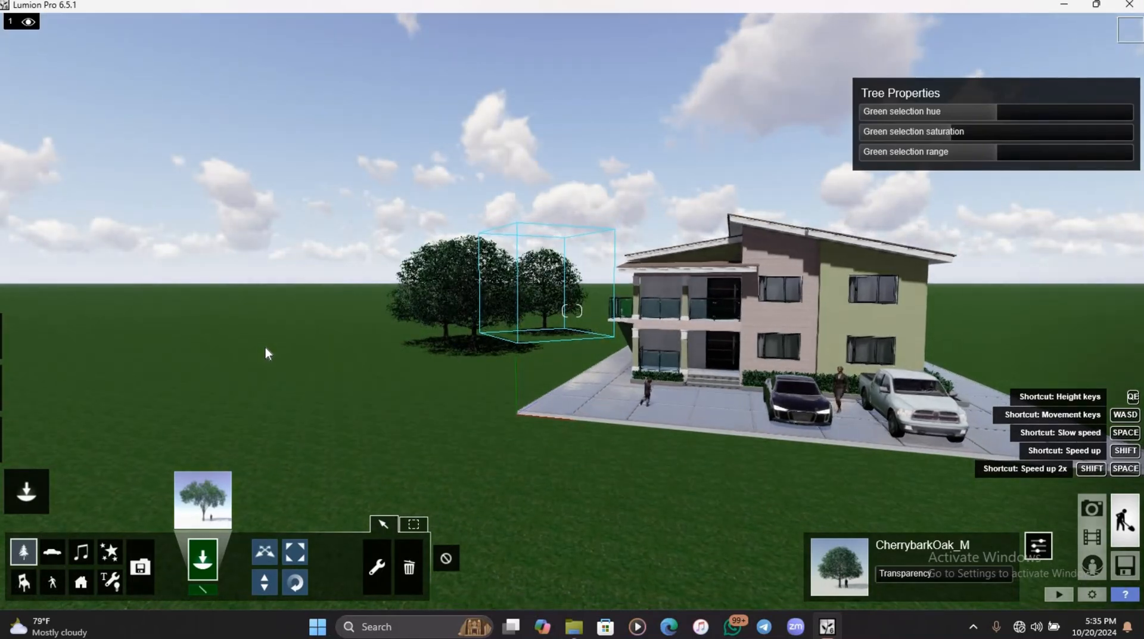
pyautogui.click(286, 349)
pyautogui.click(332, 342)
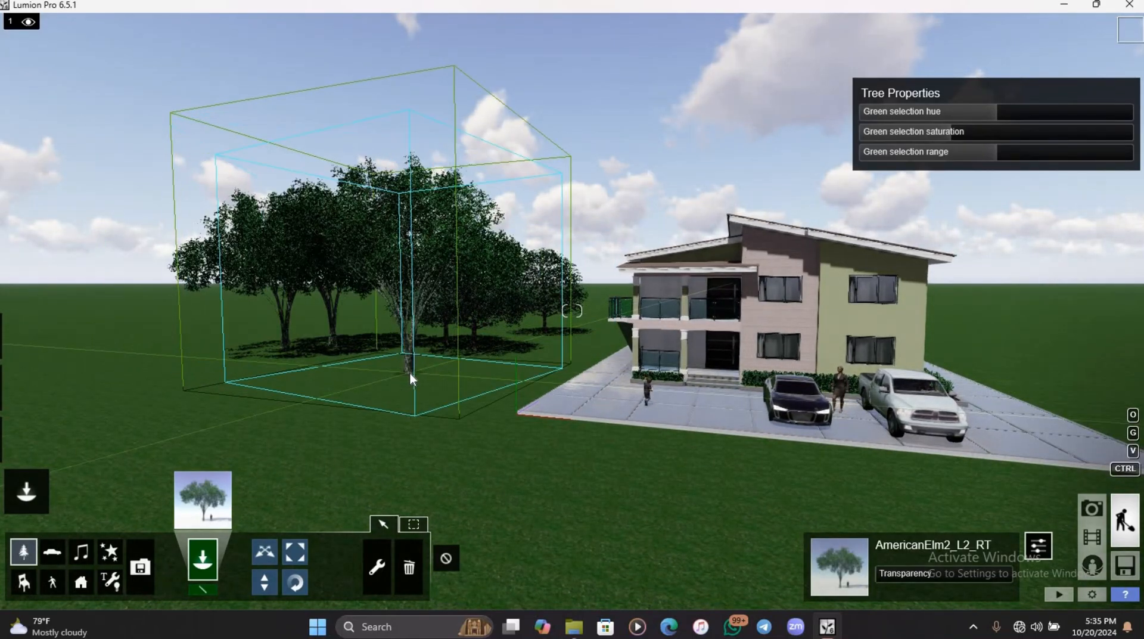
pyautogui.click(410, 373)
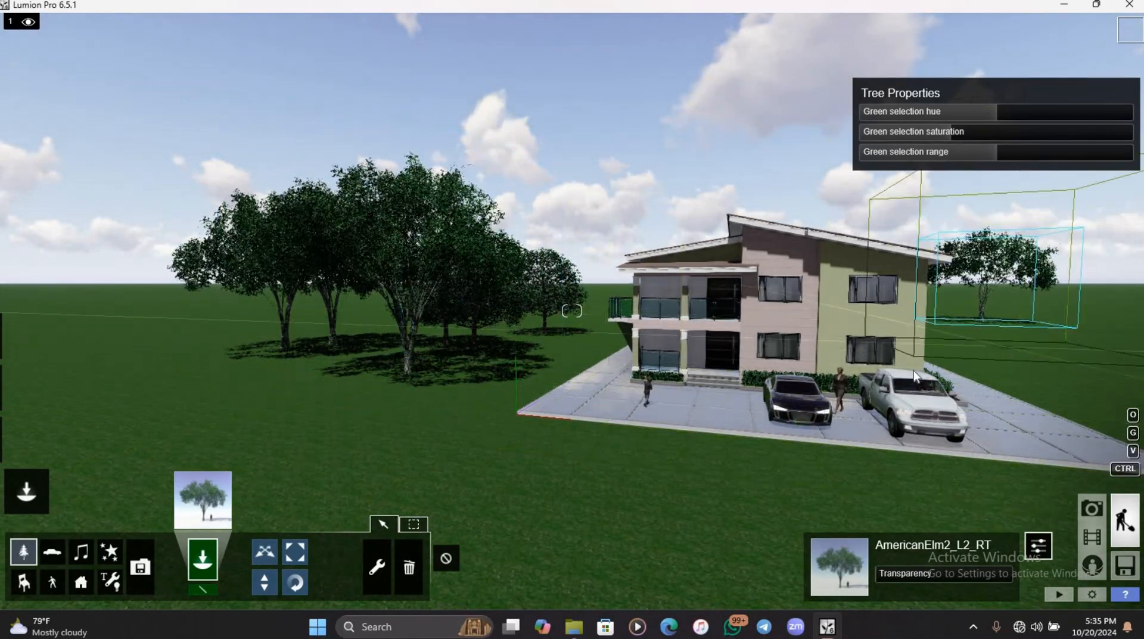
# Plant a group of TurkeyOak_L trees on the lawn beyond the green side wall of the house.
pyautogui.click(202, 499)
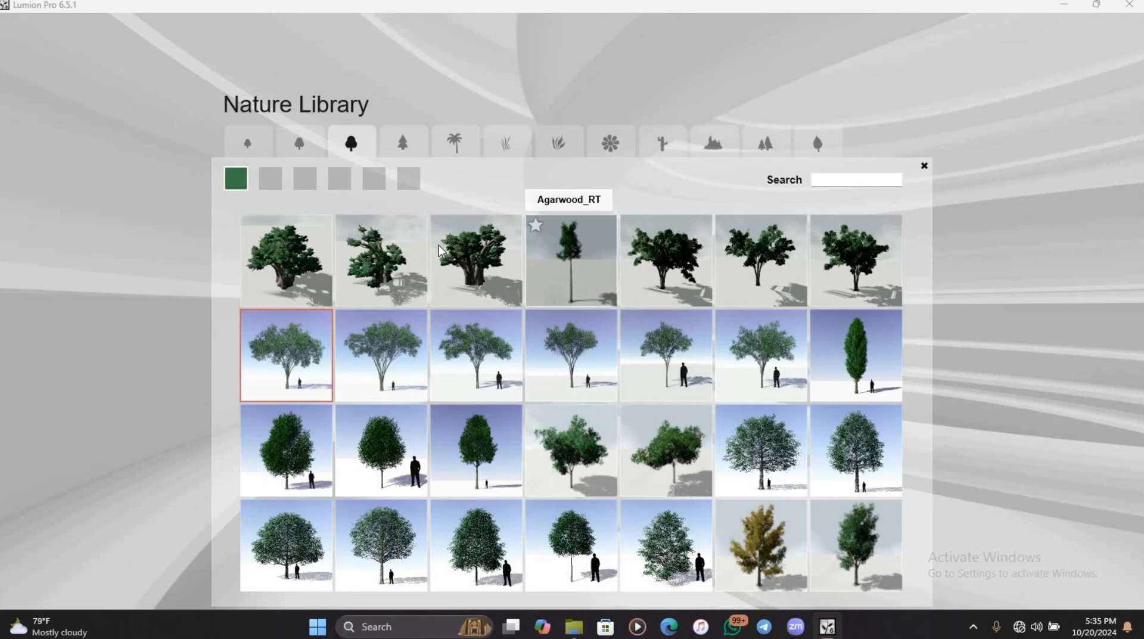
pyautogui.click(340, 179)
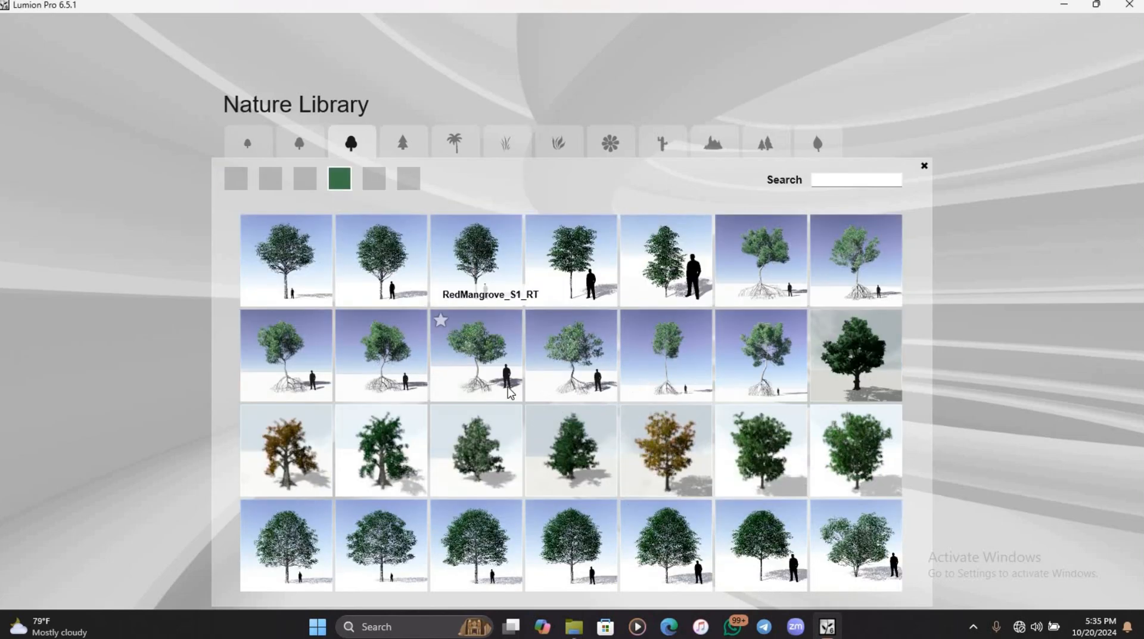
pyautogui.click(285, 561)
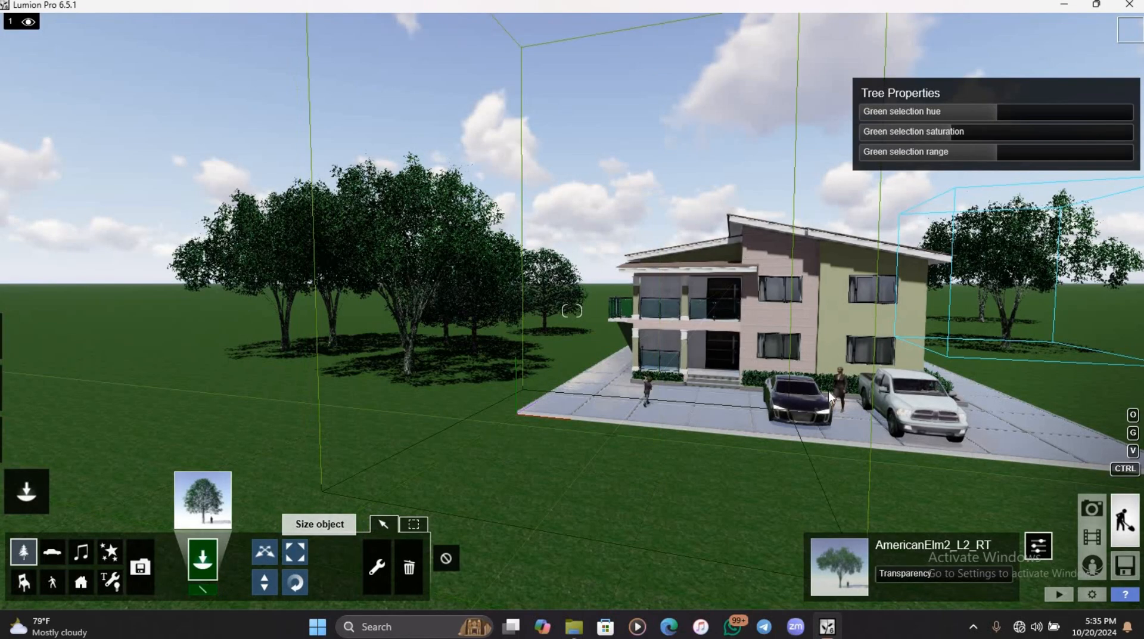
pyautogui.click(840, 343)
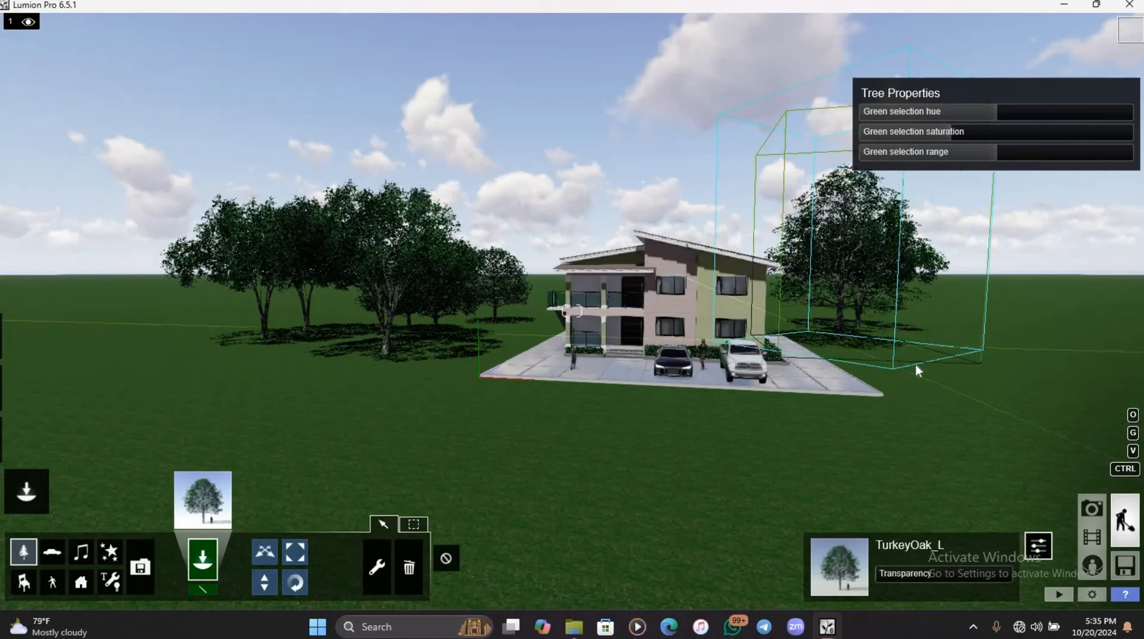
pyautogui.click(916, 361)
pyautogui.click(985, 331)
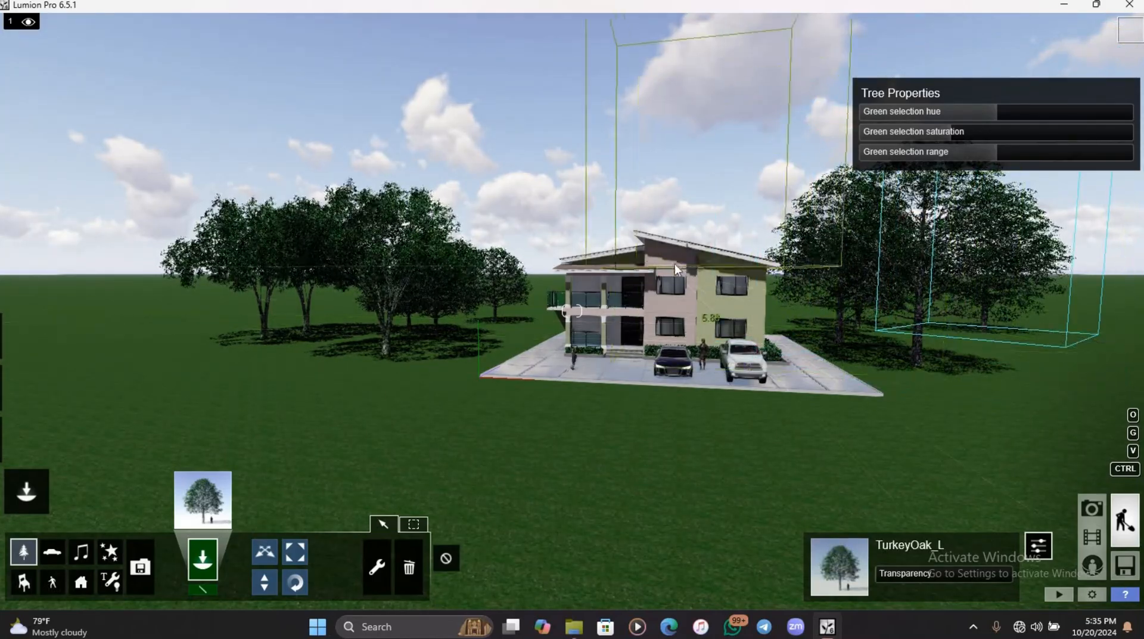
# Plant one more TurkeyOak_L behind the balcony end and another on the lawn edge beside the front paving.
pyautogui.press('w')
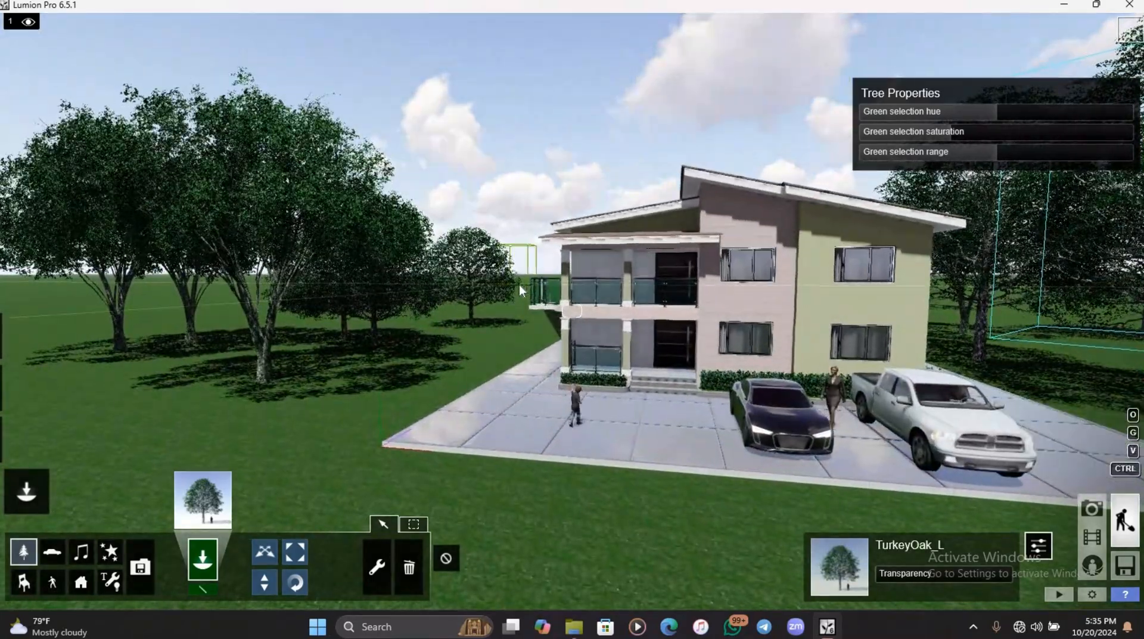
pyautogui.click(518, 306)
pyautogui.press('s')
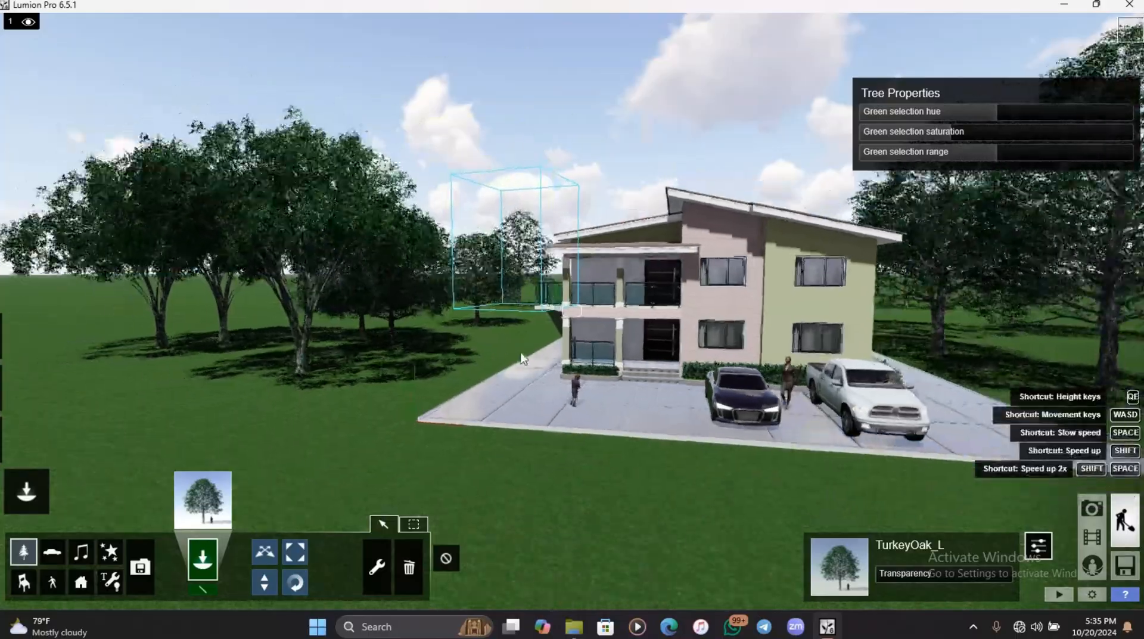
pyautogui.press('w')
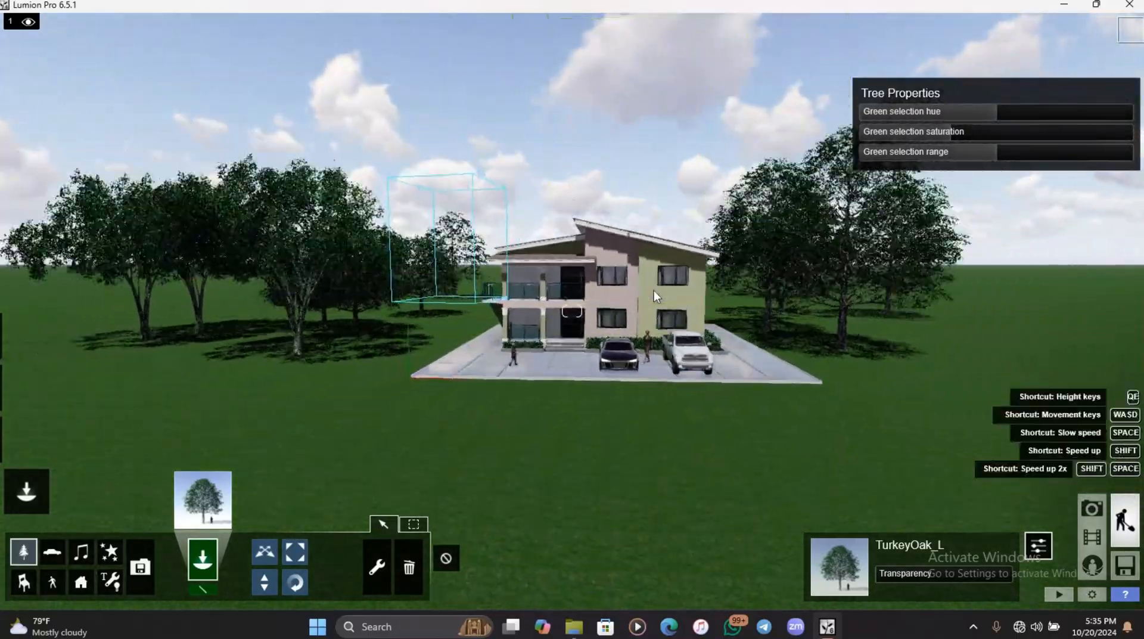
pyautogui.press('w')
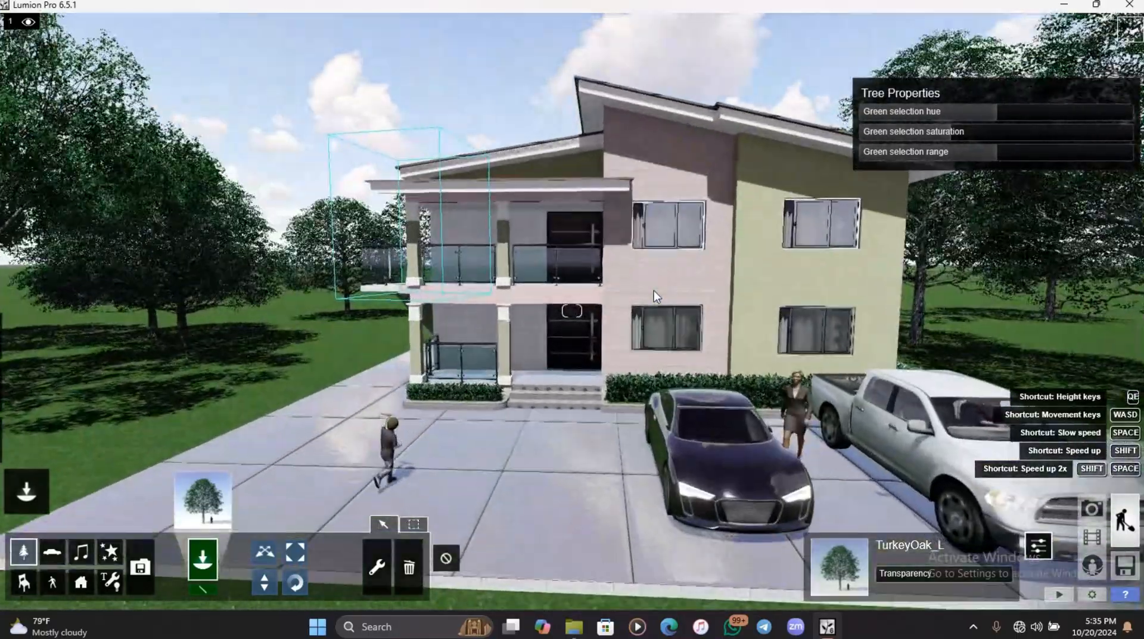
pyautogui.click(145, 406)
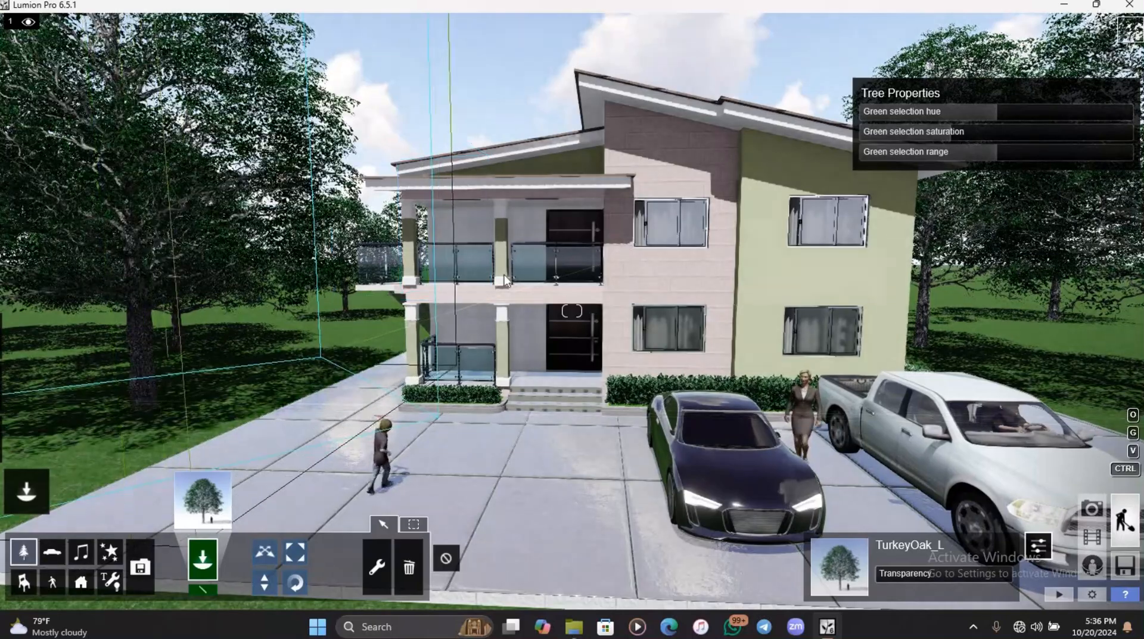
# Place a large square patch of scattered birch leaves across the lawn and paving edge near the child, and shift it slightly.
pyautogui.click(203, 500)
pyautogui.click(827, 141)
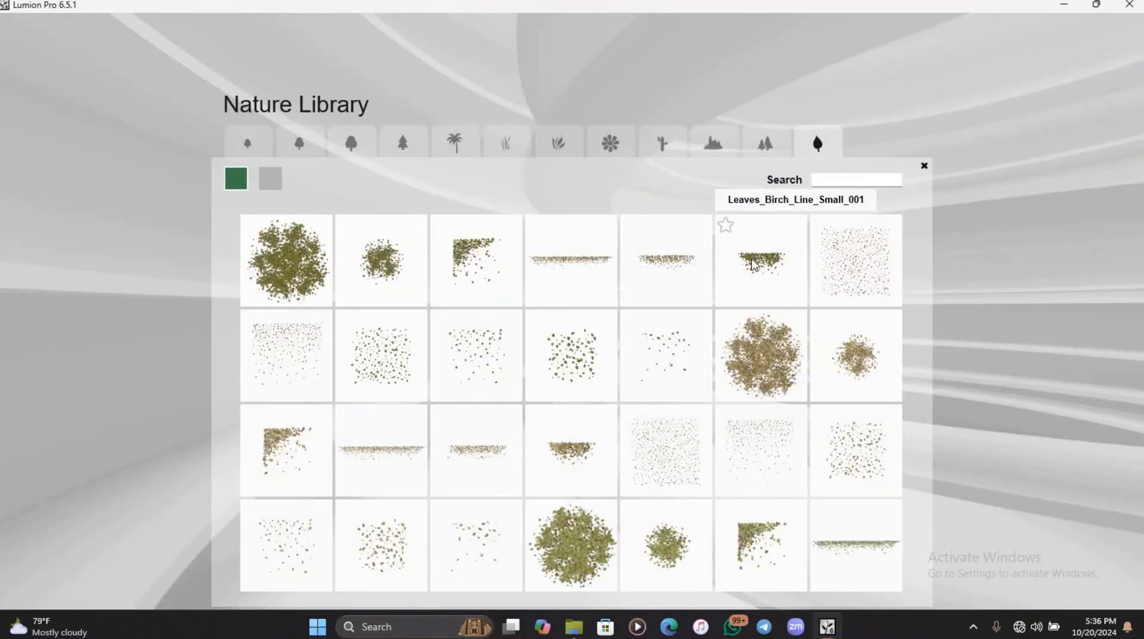
pyautogui.click(832, 271)
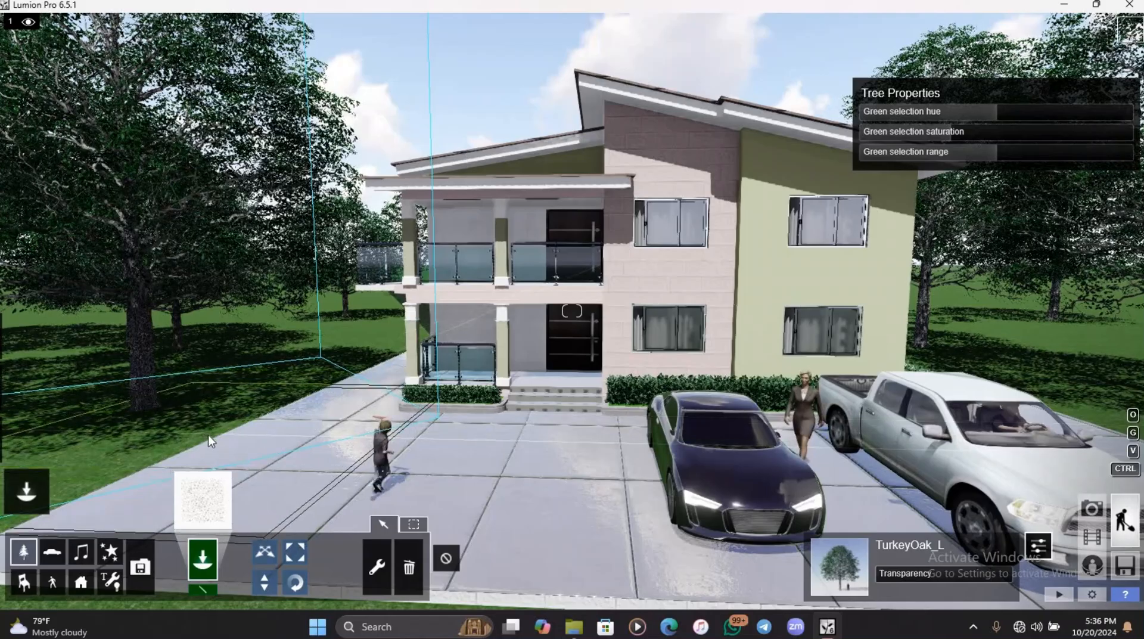
pyautogui.click(212, 436)
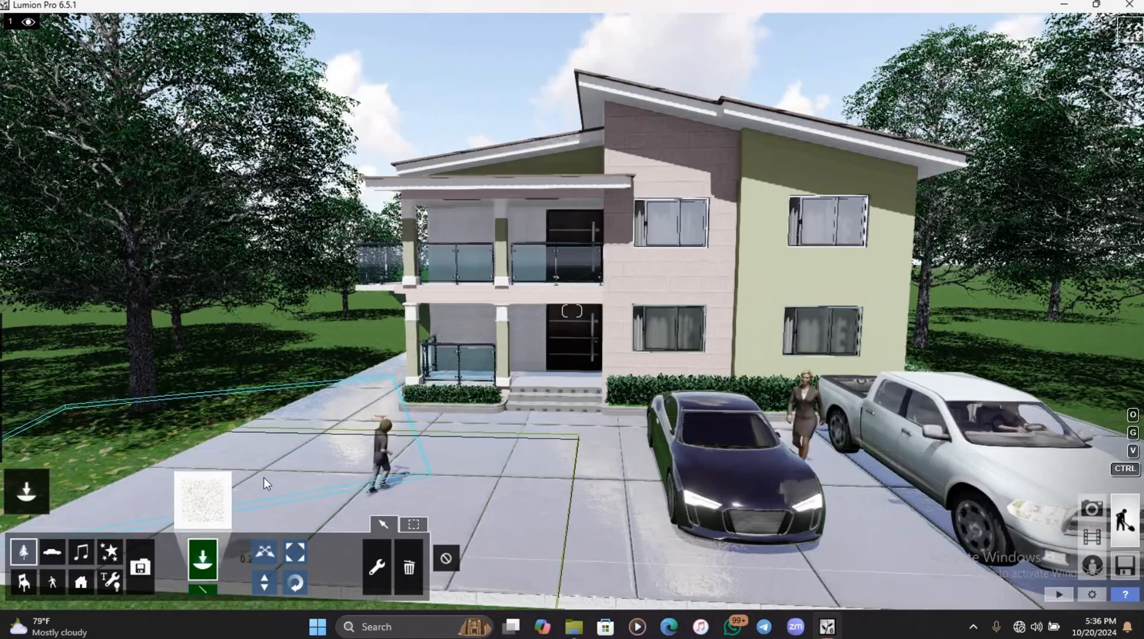
pyautogui.click(264, 552)
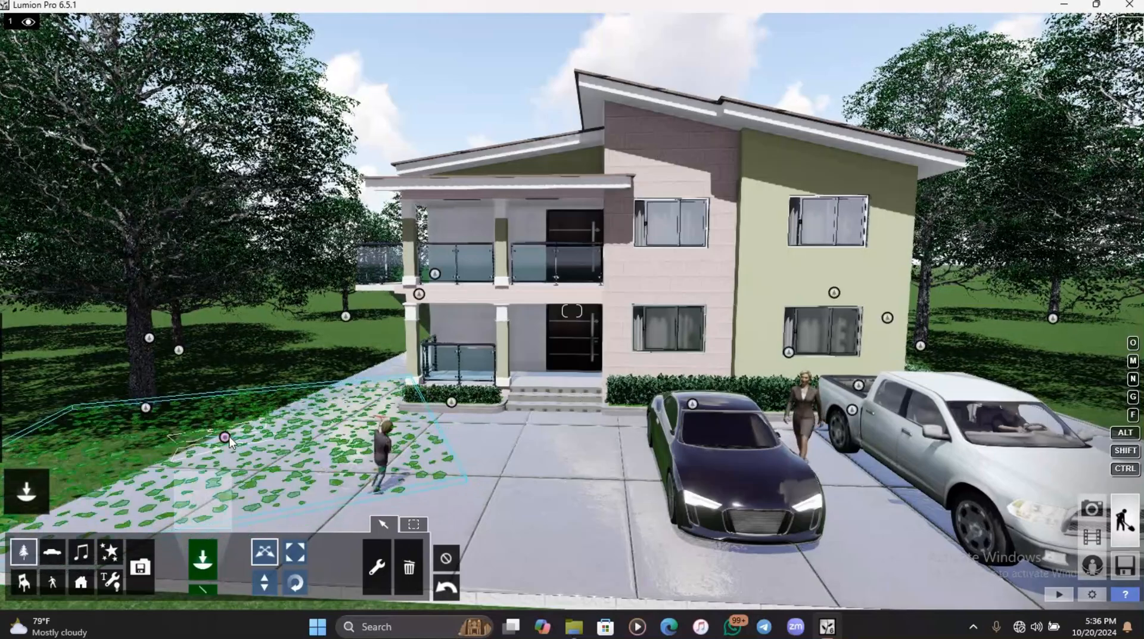
pyautogui.moveTo(229, 433); pyautogui.dragTo(221, 428)
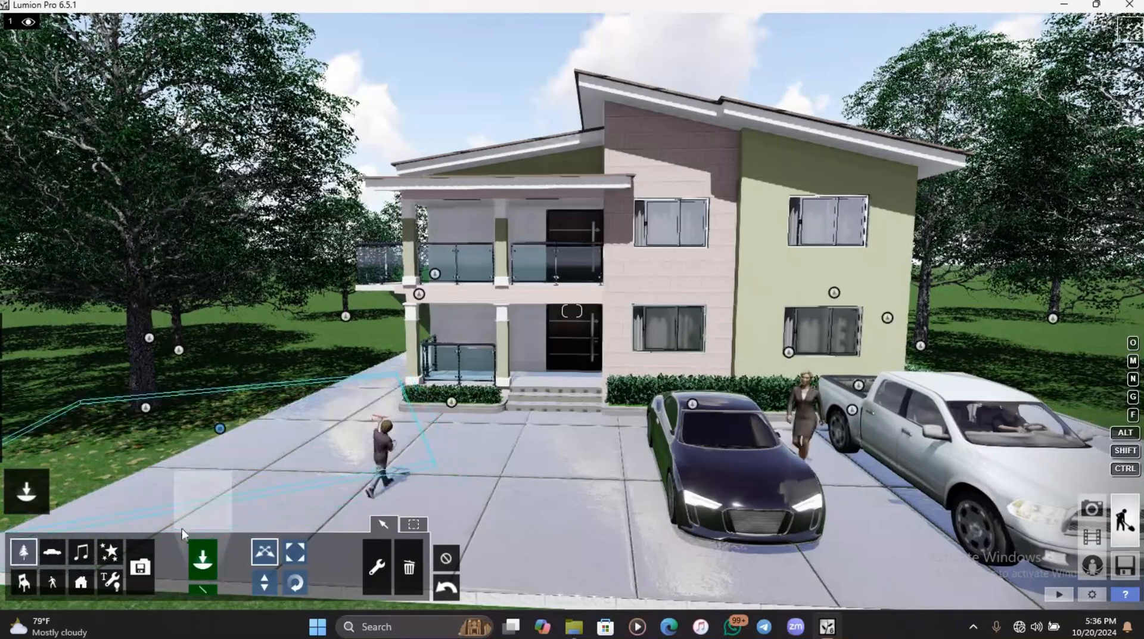
# Add a Leaves_Birch_Square_Small_001 patch on the paving beside the child, adjusting its size and position.
pyautogui.click(198, 504)
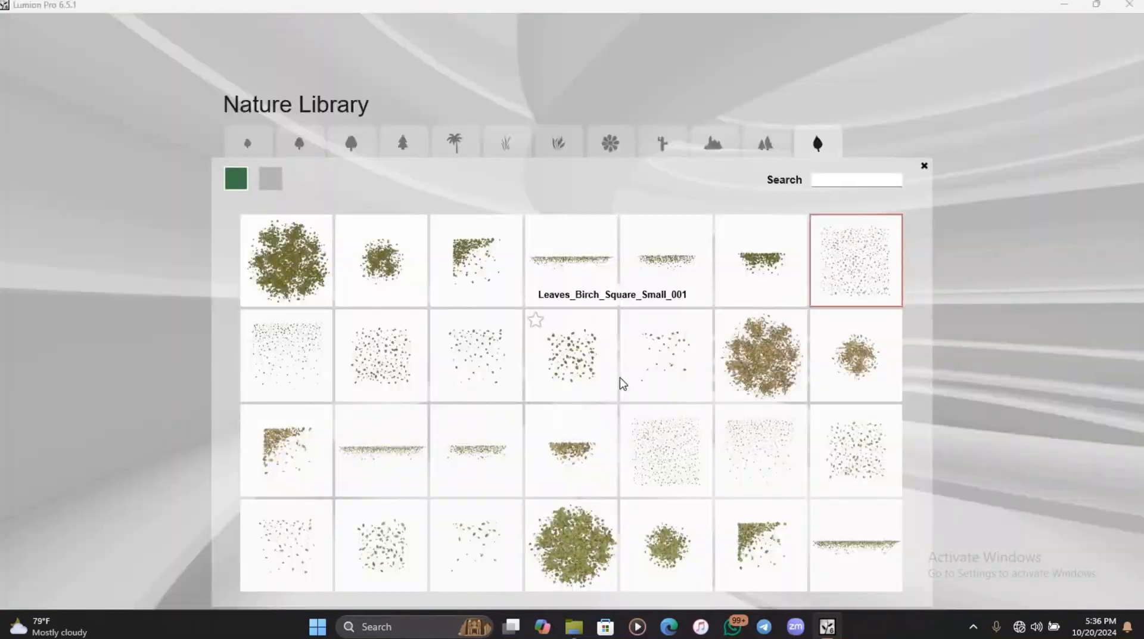
pyautogui.click(577, 398)
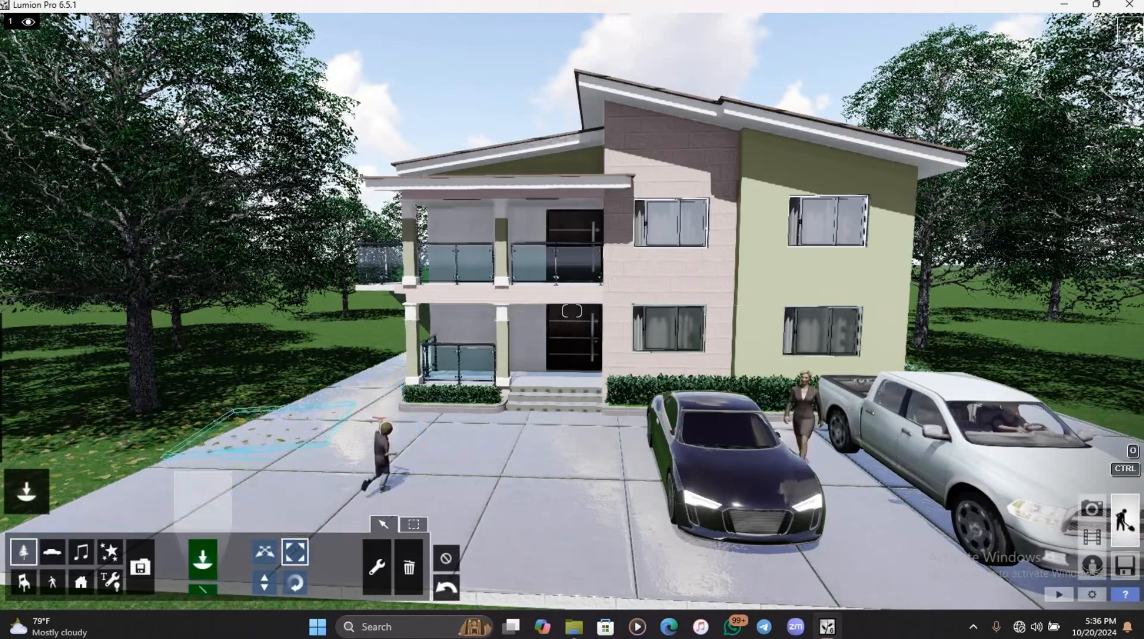
pyautogui.moveTo(245, 451); pyautogui.dragTo(332, 466)
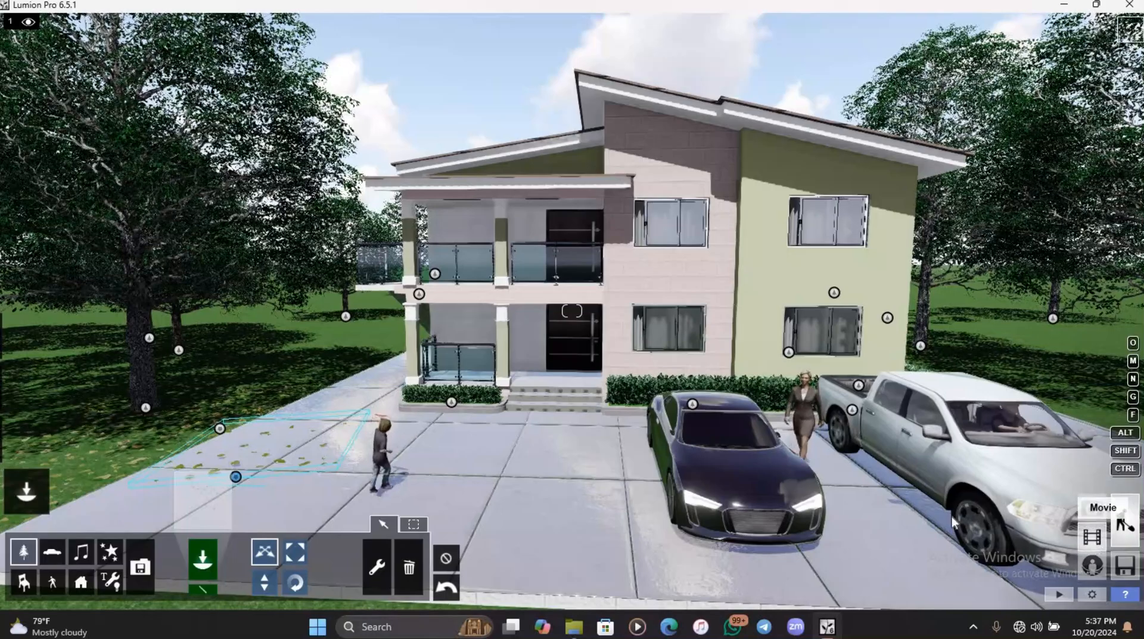
# Start recording a movie clip in the first slot and capture a close front view of the house as its first keyframe.
pyautogui.click(1093, 536)
pyautogui.click(129, 490)
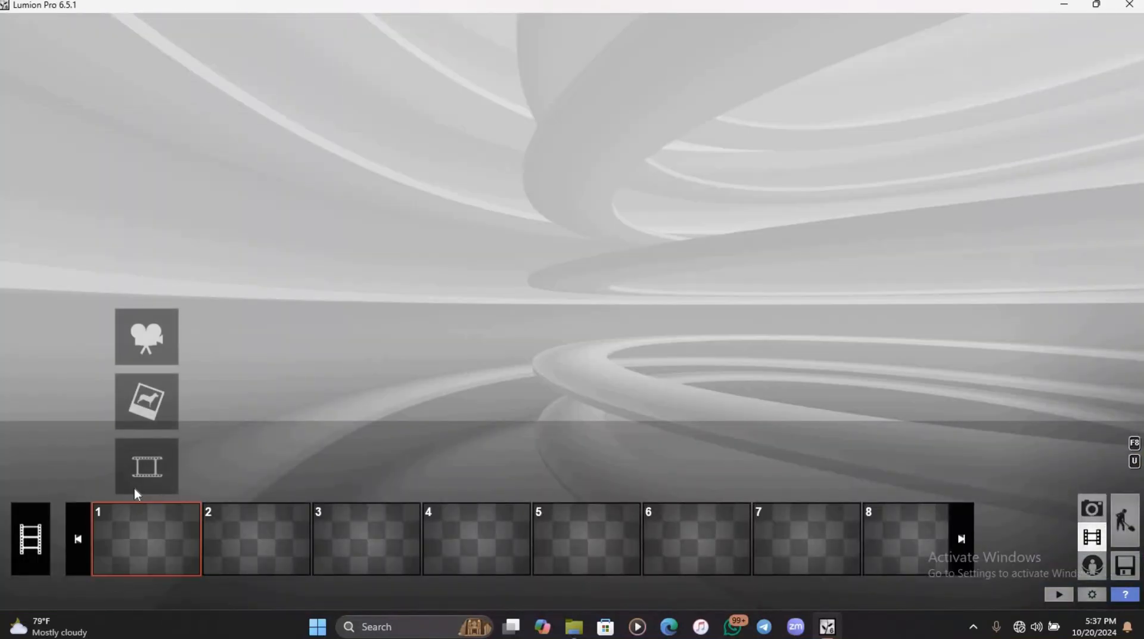
pyautogui.click(147, 338)
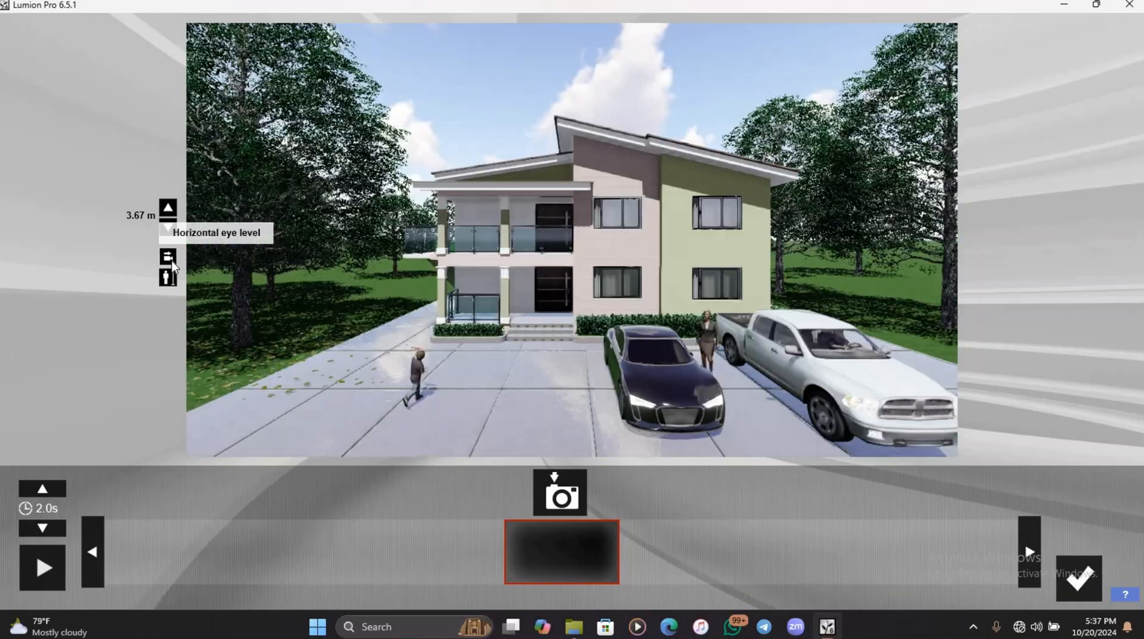
pyautogui.scroll(3, 648, 258)
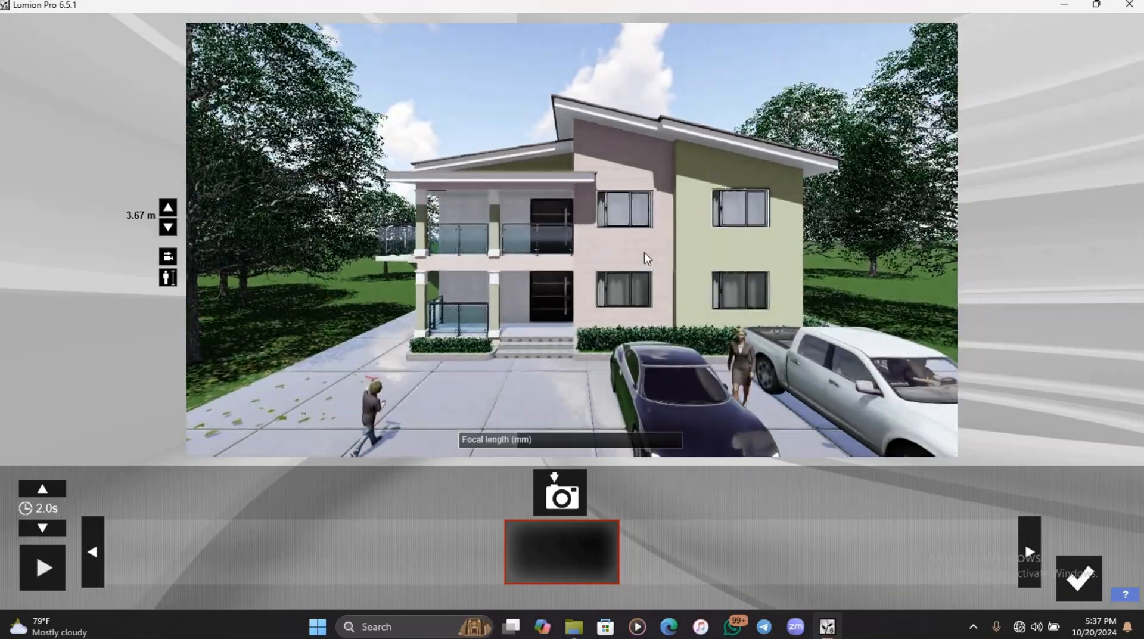
pyautogui.scroll(3, 648, 258)
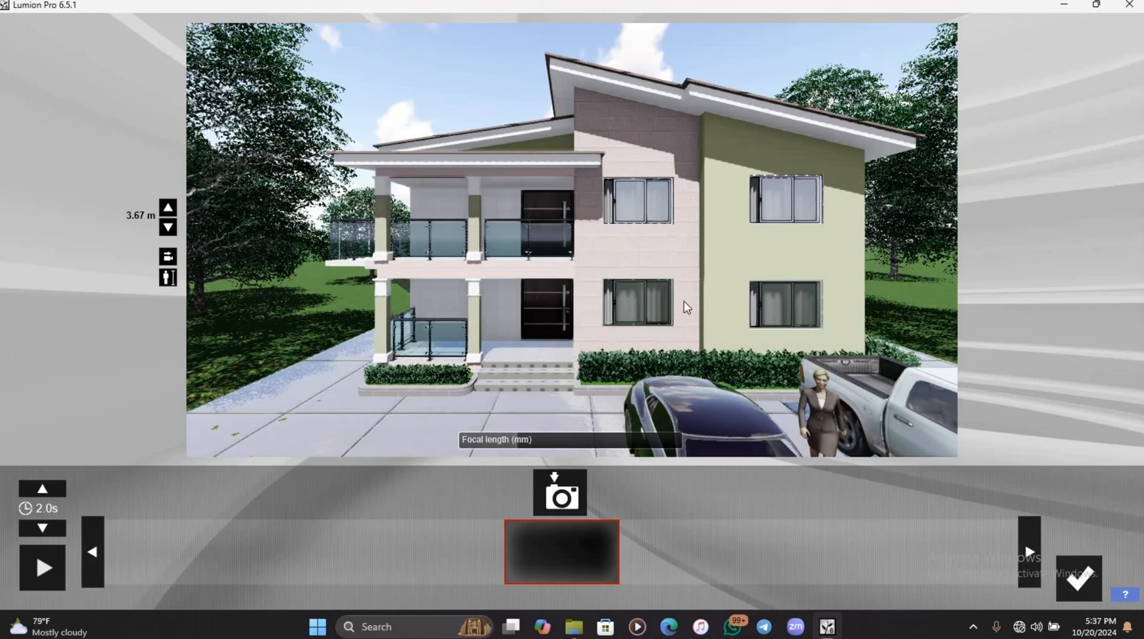
pyautogui.click(567, 492)
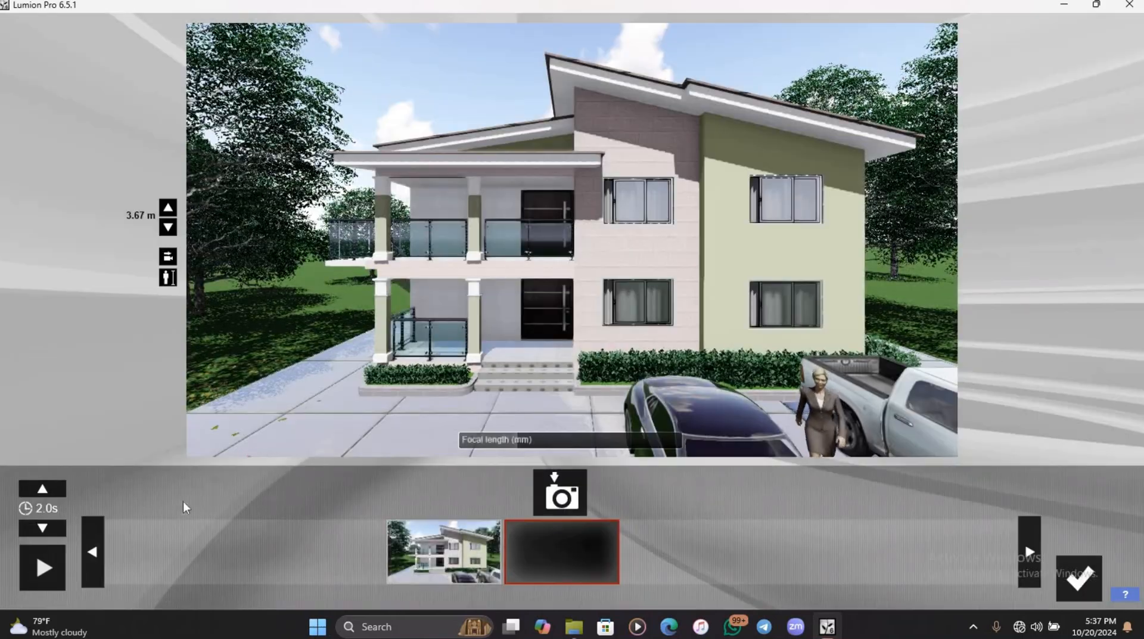
# Capture a wider front view with both vehicles and the child as the second keyframe, and finish the flythrough clip.
pyautogui.press('s')
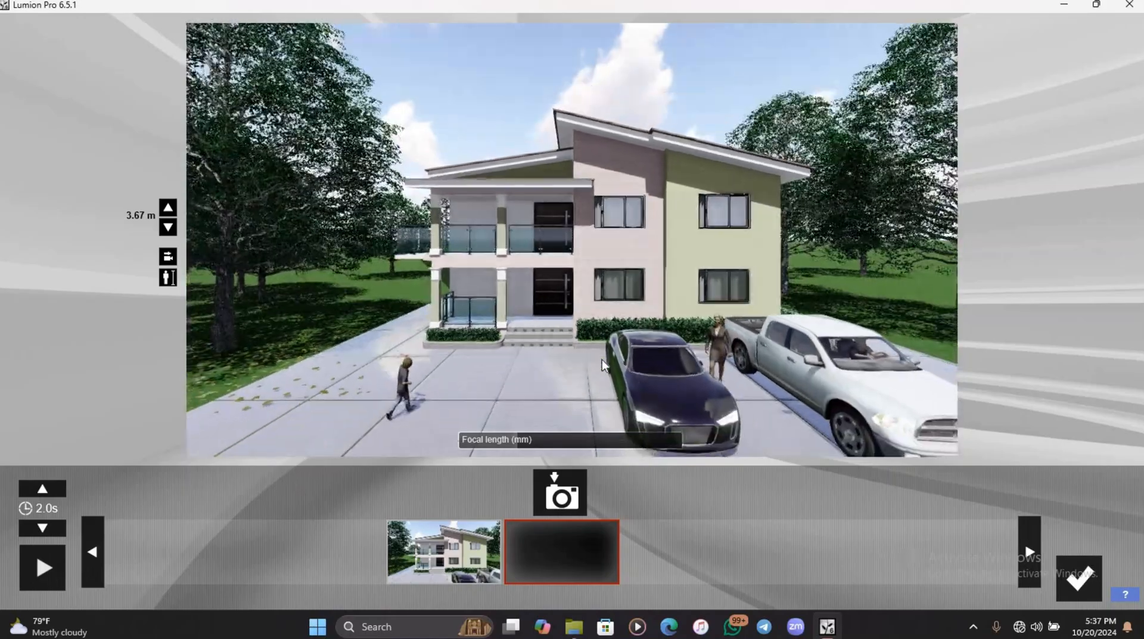
pyautogui.press('w')
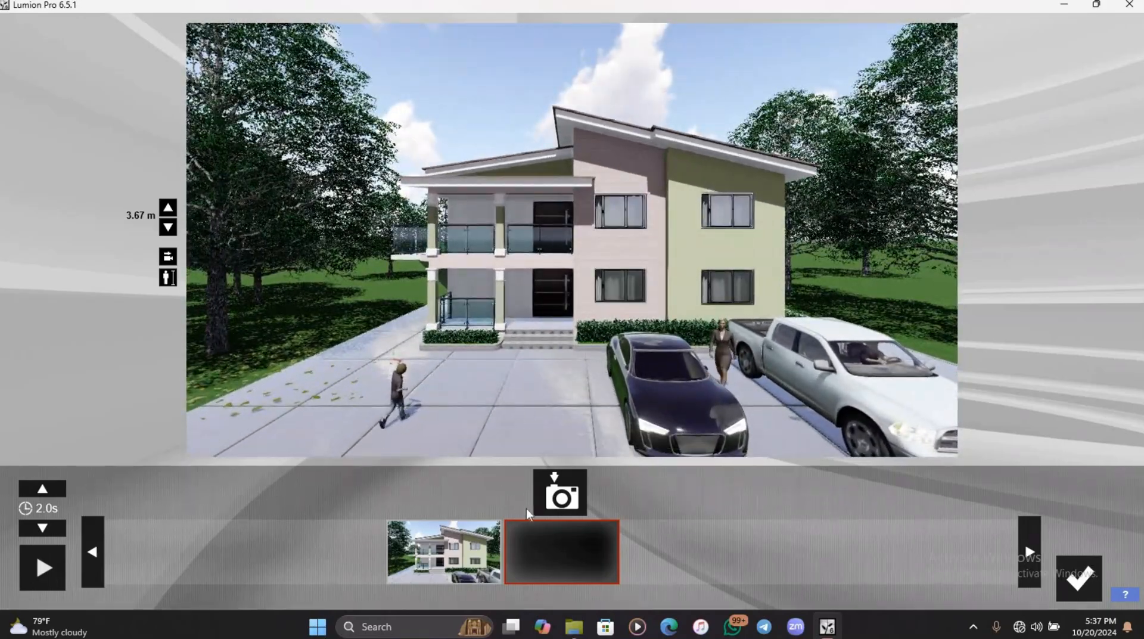
pyautogui.click(548, 502)
pyautogui.moveTo(551, 437)
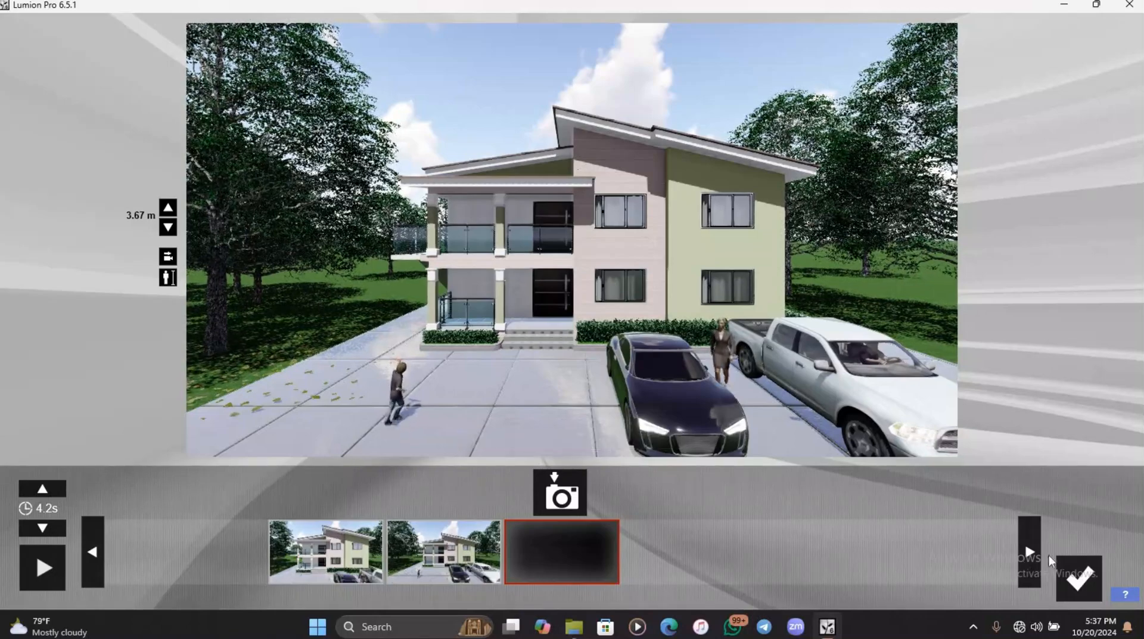
pyautogui.click(1079, 577)
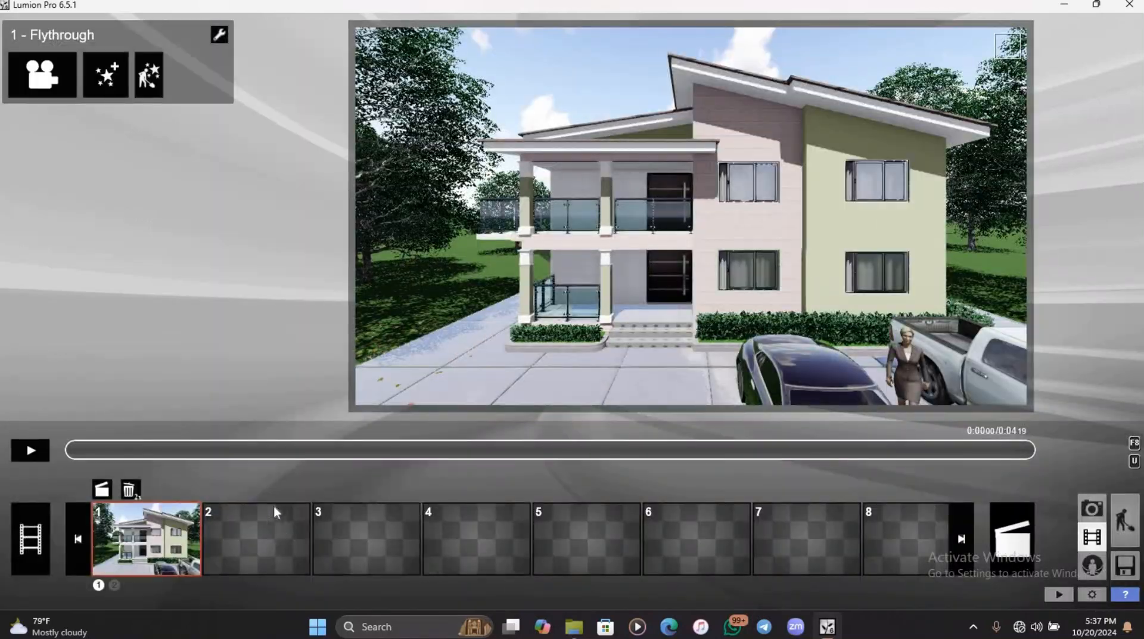
# Add the Sharpness effect to the flythrough clip and preview its two keyframes.
pyautogui.click(110, 78)
pyautogui.click(330, 107)
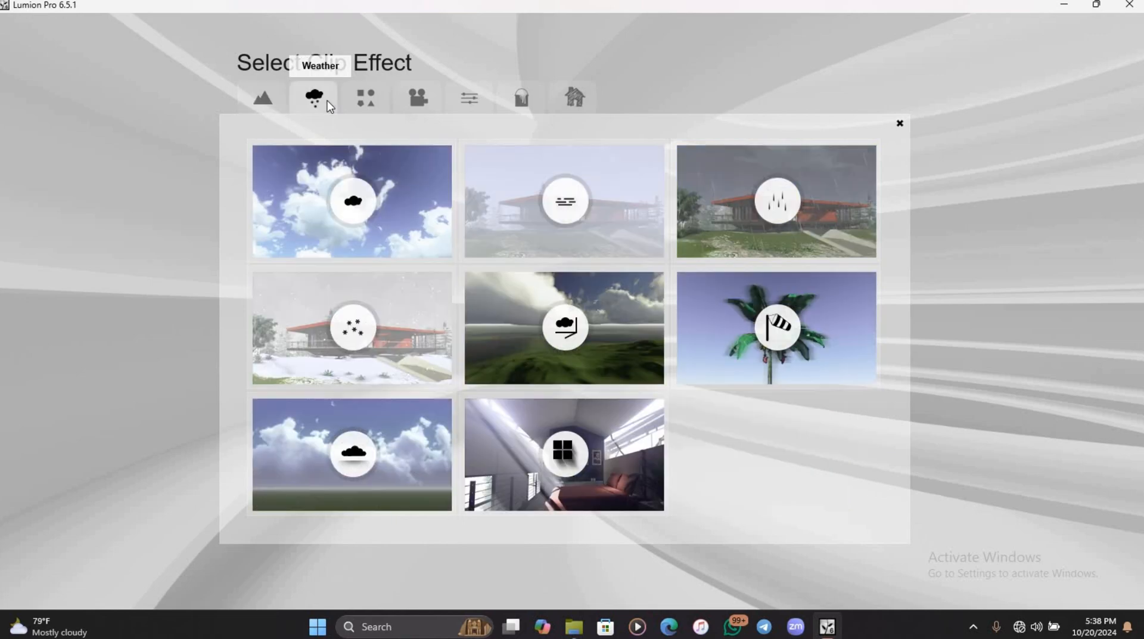
pyautogui.click(363, 105)
pyautogui.click(470, 99)
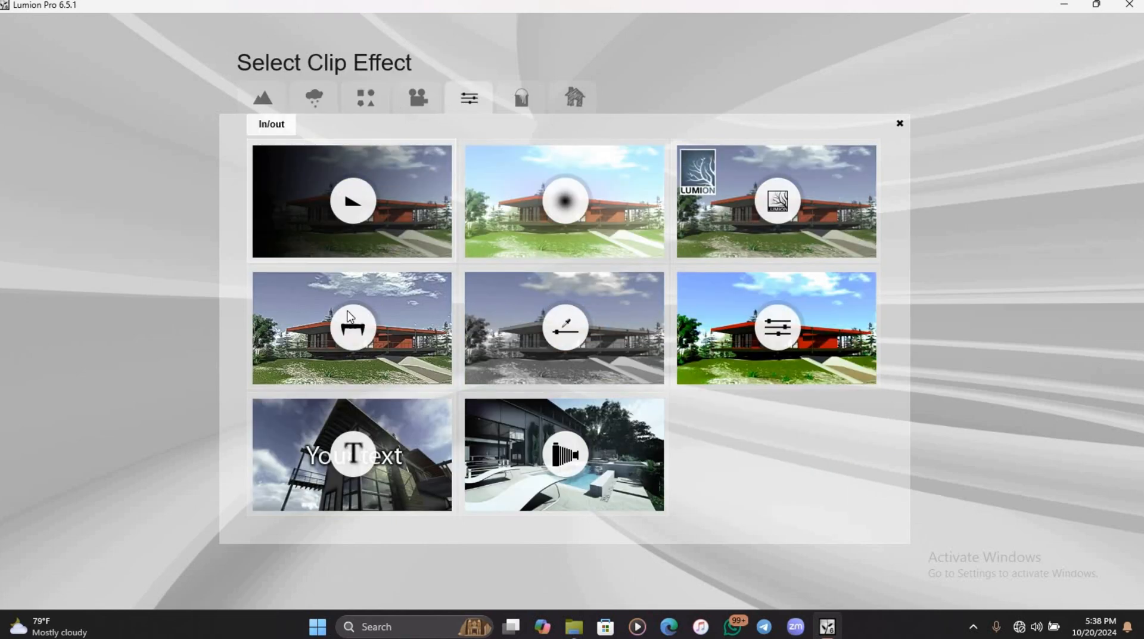
pyautogui.click(325, 292)
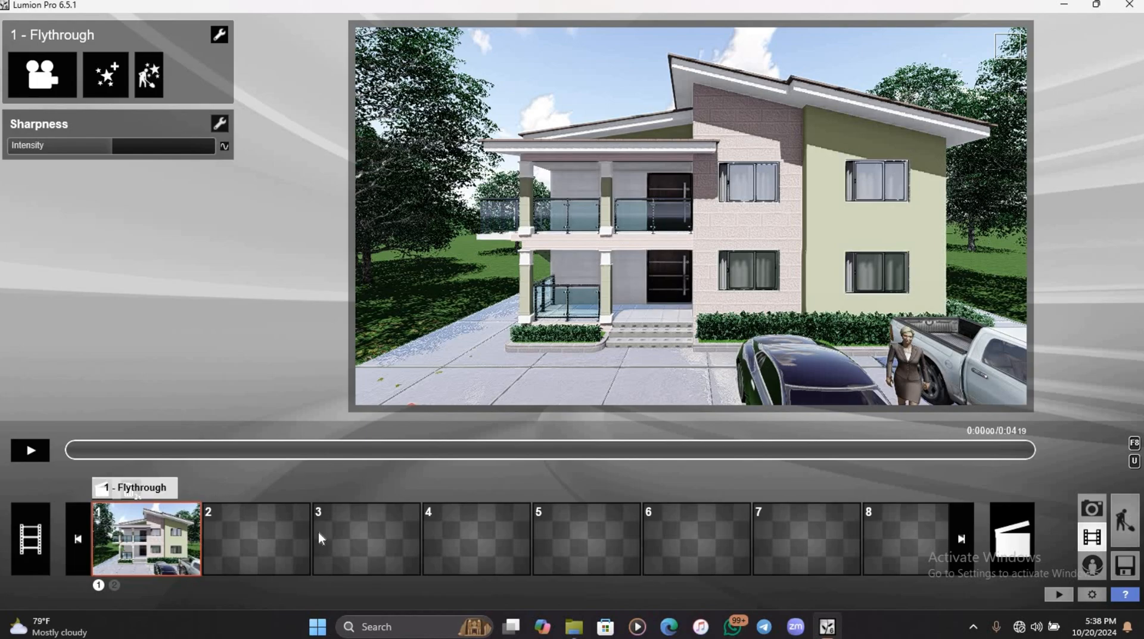
pyautogui.click(115, 585)
pyautogui.click(98, 586)
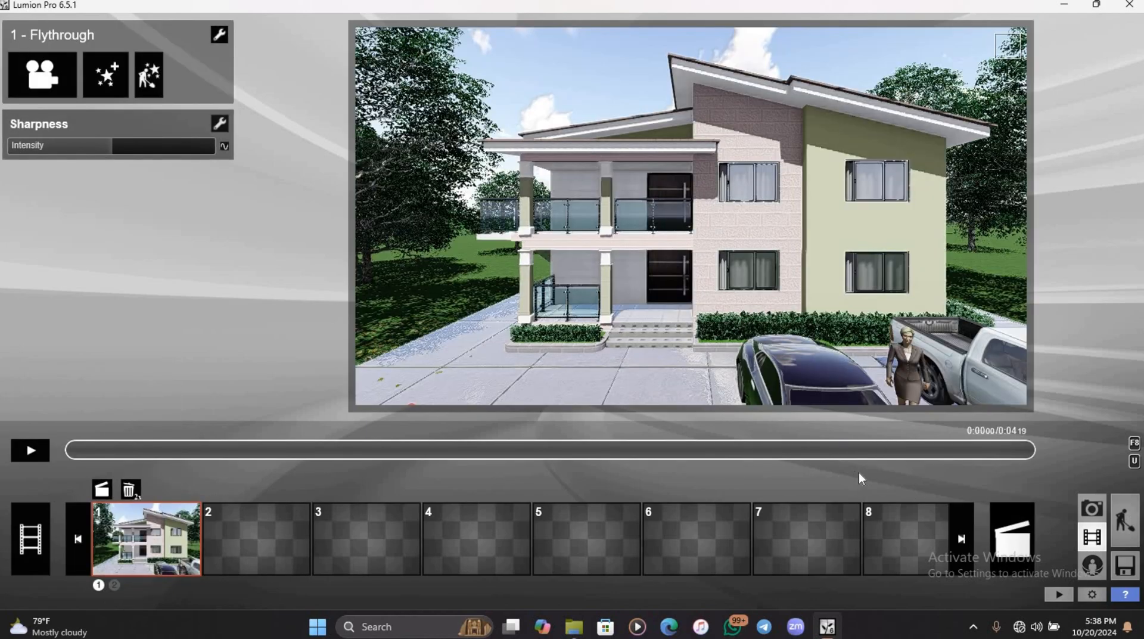
# Set up a single-shot render at Desktop resolution with hyperlight 2 on, and start saving it as a JPG.
pyautogui.click(1008, 539)
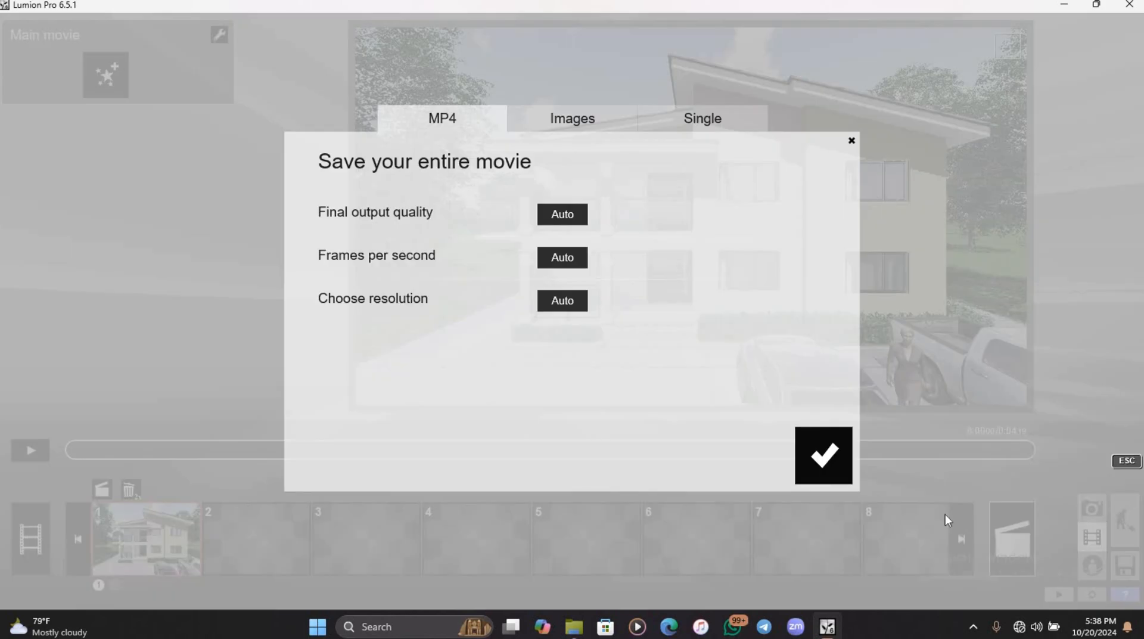
pyautogui.click(673, 116)
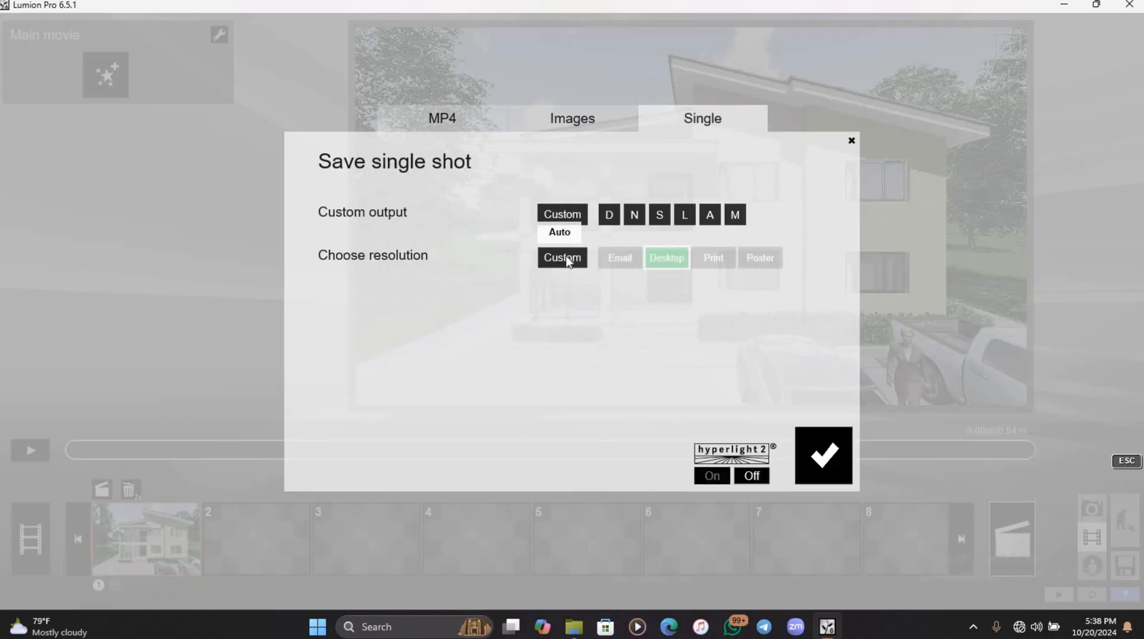
pyautogui.click(714, 476)
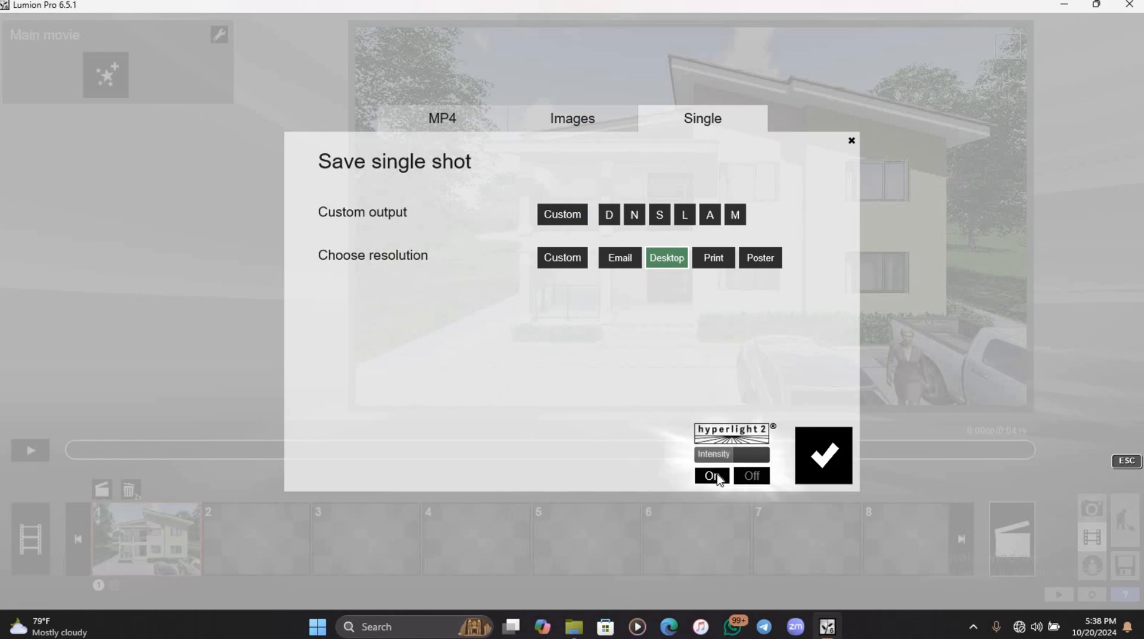
pyautogui.click(809, 459)
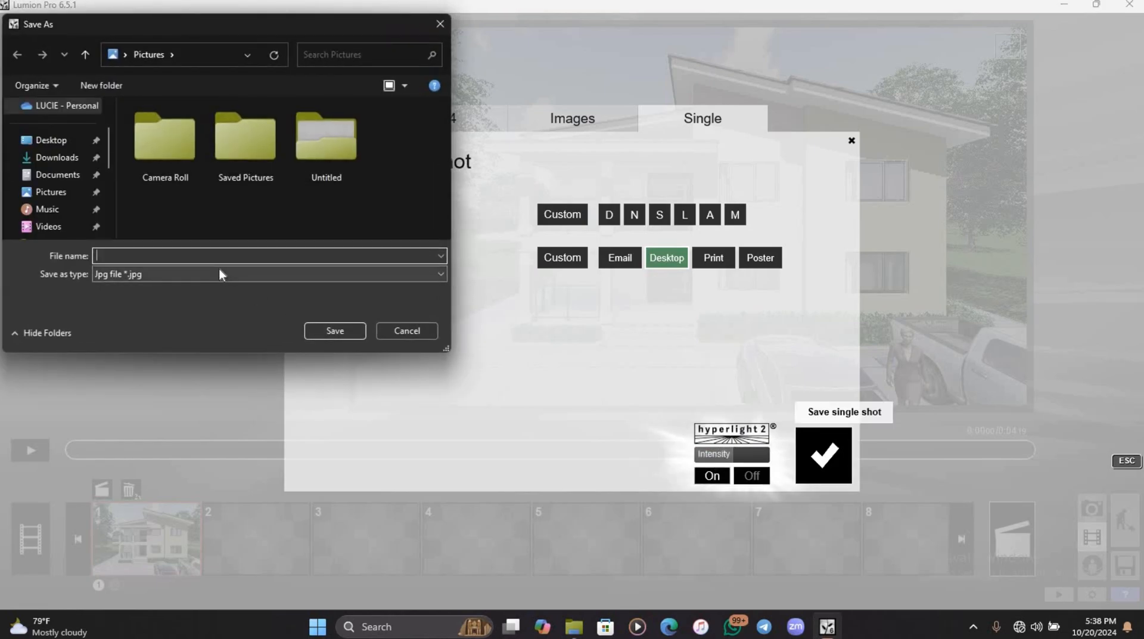